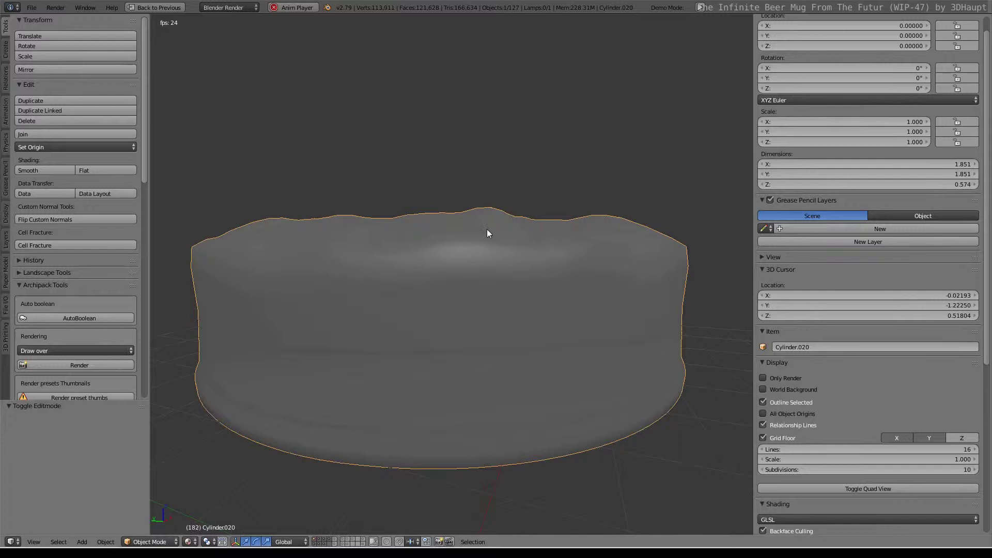
# Stop playback at frame 0 and view the foam cylinder from above in a maximised 3D view.
pyautogui.hotkey('ctrl', 'Down')
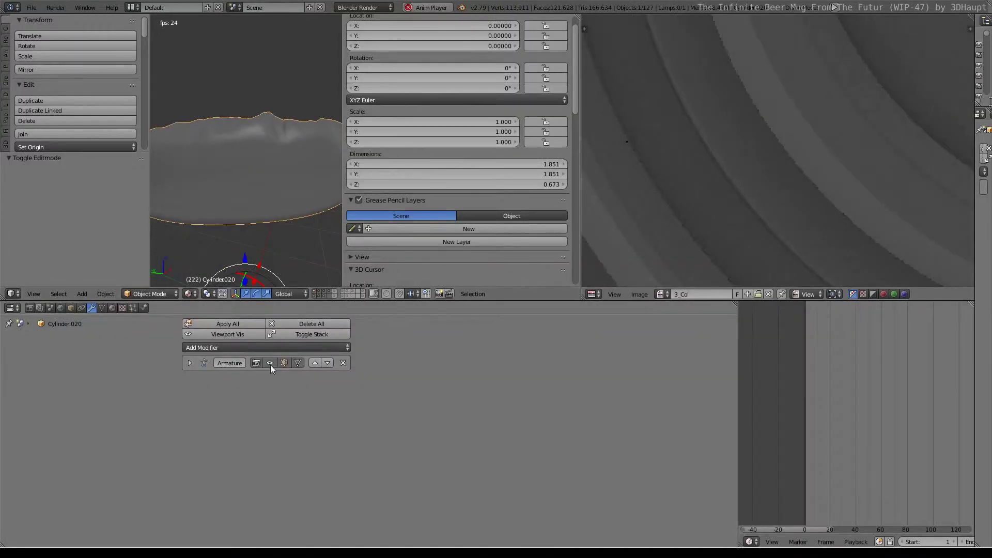
pyautogui.press('Escape')
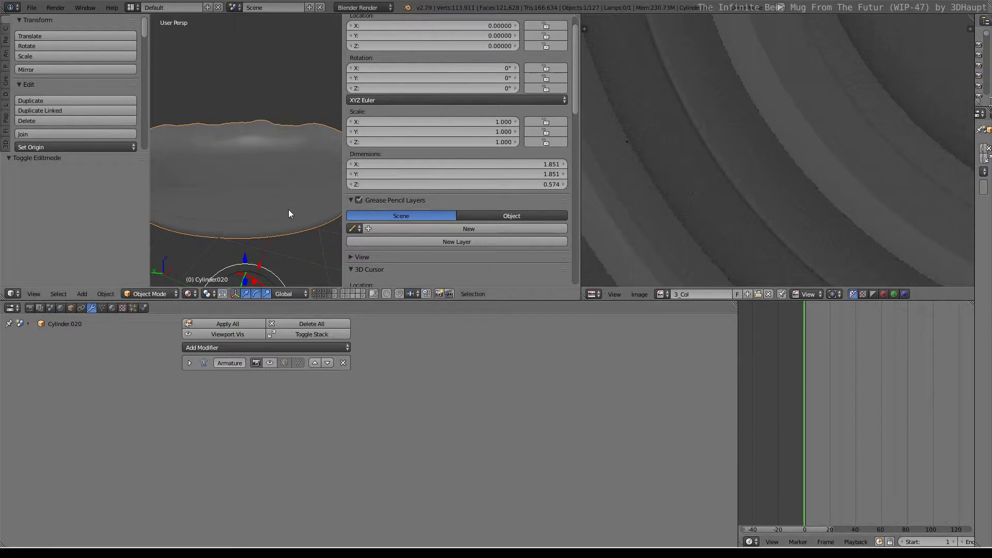
pyautogui.hotkey('ctrl', 'Up')
pyautogui.scroll(-3, 389, 206)
pyautogui.scroll(3, 389, 206)
pyautogui.scroll(-4, 473, 264)
pyautogui.scroll(2, 472, 260)
pyautogui.moveTo(473, 260)
pyautogui.mouseDown(button='middle')
pyautogui.moveTo(463, 305)
pyautogui.moveTo(477, 359)
pyautogui.moveTo(488, 269)
pyautogui.moveTo(541, 318)
pyautogui.mouseUp(button='middle')
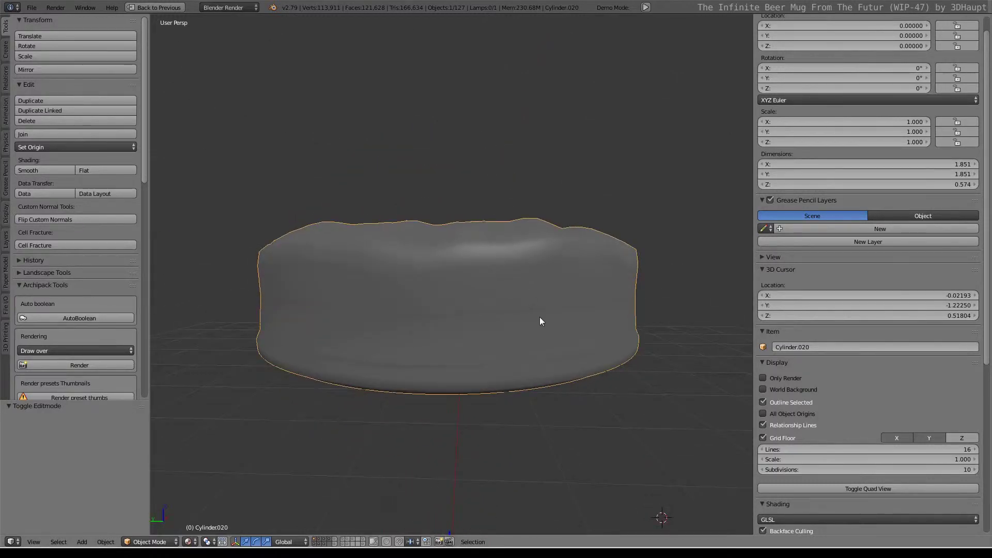
# Shrink/fatten all of Cylinder.036's vertices outward by 0.002 in Edit Mode.
pyautogui.rightClick(521, 303)
pyautogui.press('Tab')
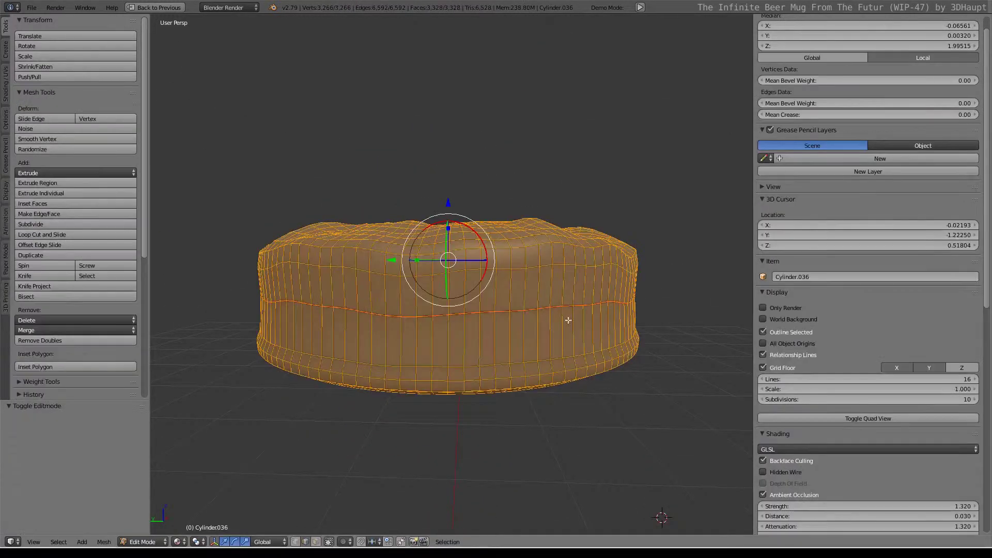
pyautogui.press('a')
pyautogui.press('a')
pyautogui.scroll(1, 588, 322)
pyautogui.hotkey('alt', 's')
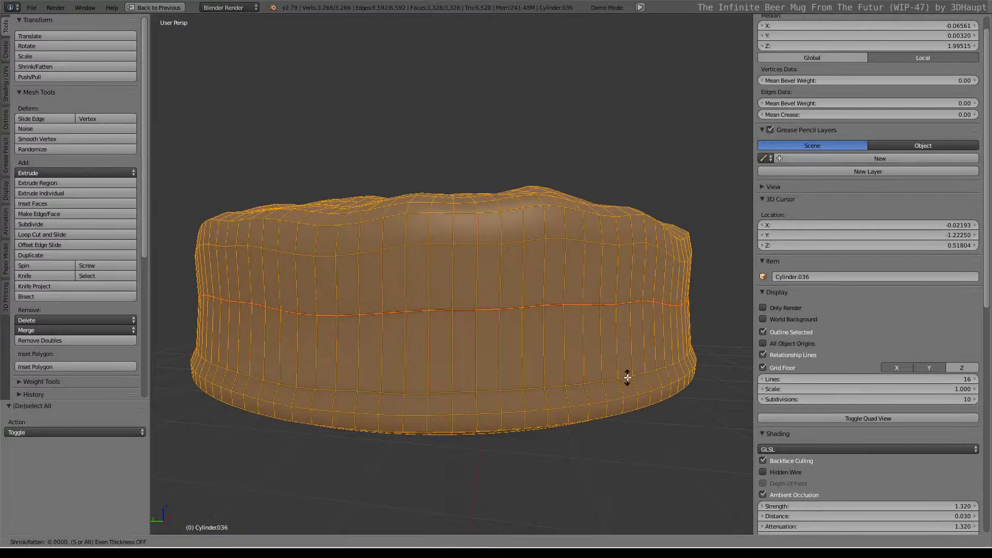
pyautogui.click(627, 378)
pyautogui.press('a')
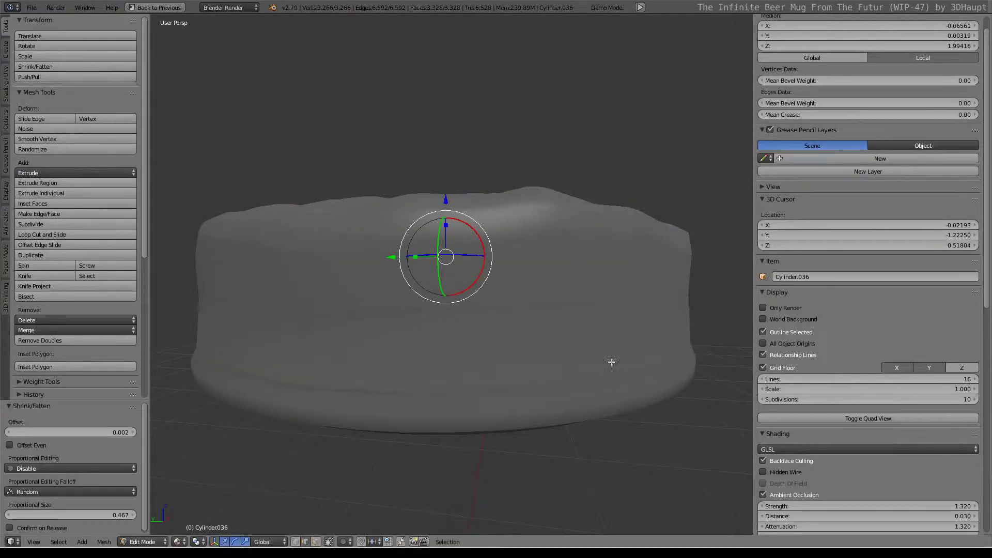
pyautogui.press('Tab')
pyautogui.rightClick(540, 210)
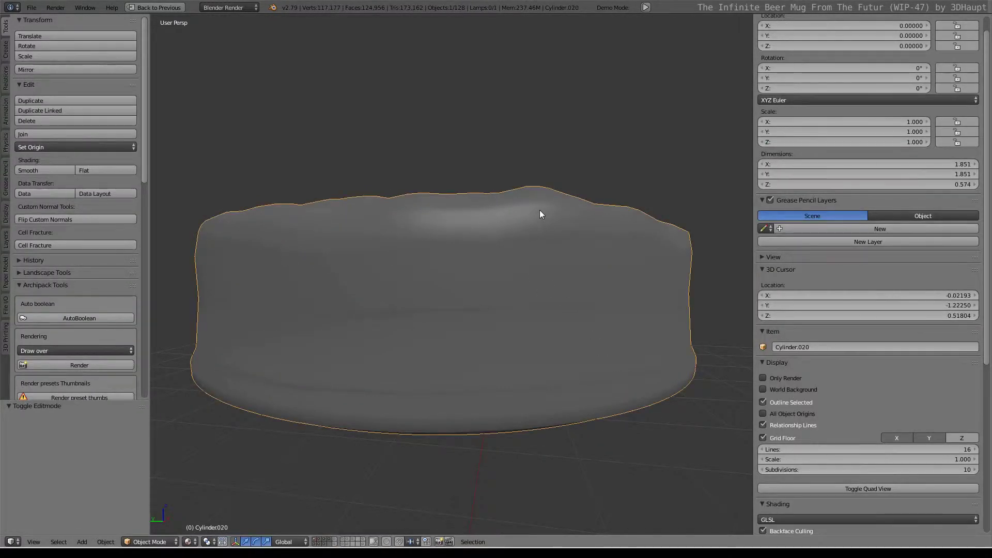
pyautogui.hotkey('ctrl', 'Up')
# Replace Cylinder.036's shared Material.022 with a new material of its own.
pyautogui.click(112, 308)
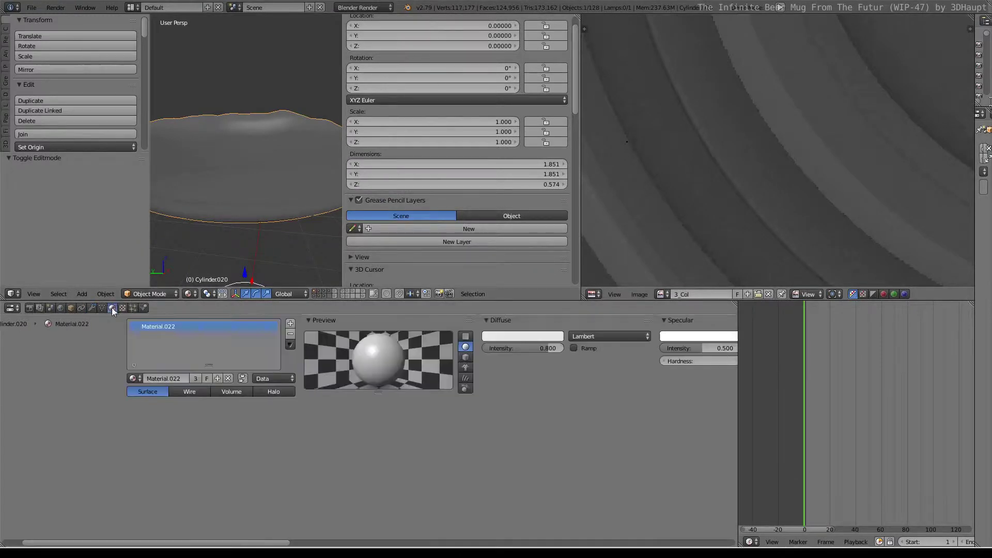
pyautogui.rightClick(242, 156)
pyautogui.press('g')
pyautogui.rightClick(247, 160)
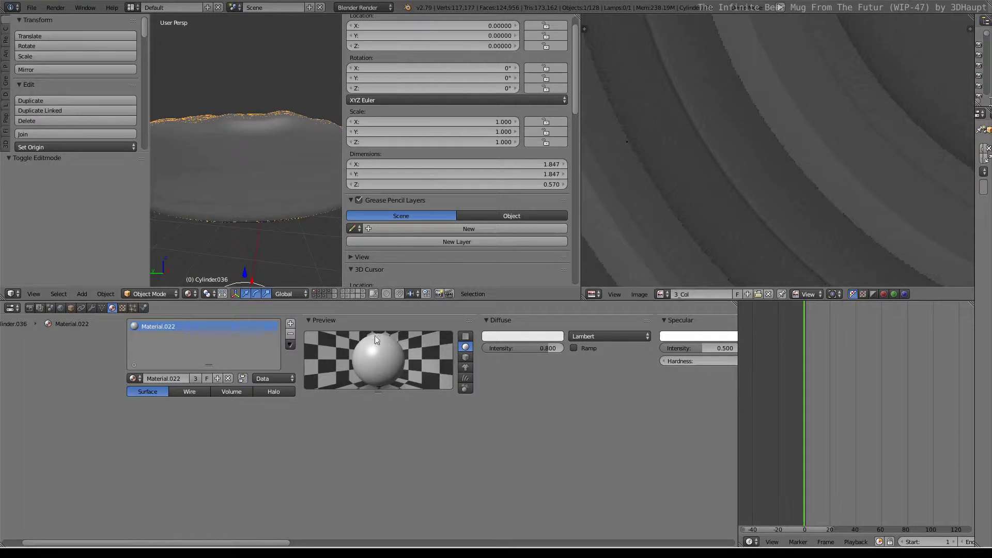
pyautogui.click(291, 335)
pyautogui.click(291, 324)
pyautogui.click(192, 378)
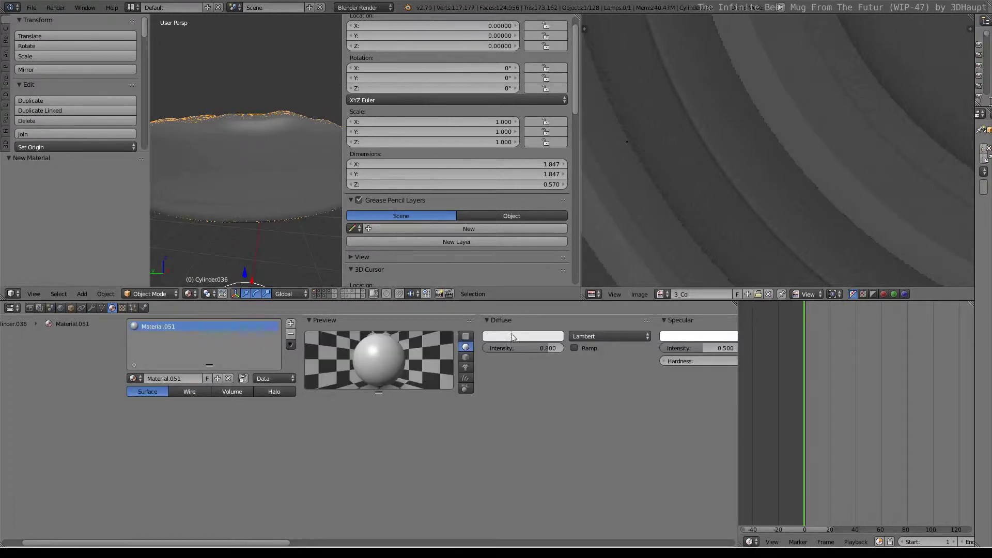
# Give the new material a warm beige diffuse colour and compare it against the outer shell.
pyautogui.click(513, 337)
pyautogui.moveTo(526, 236); pyautogui.dragTo(523, 238)
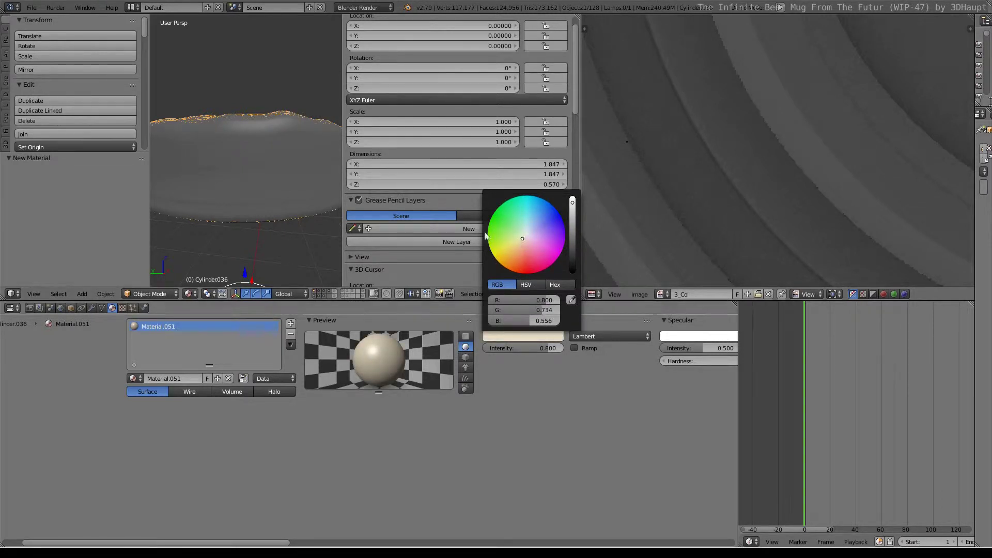
pyautogui.rightClick(291, 165)
pyautogui.press('g')
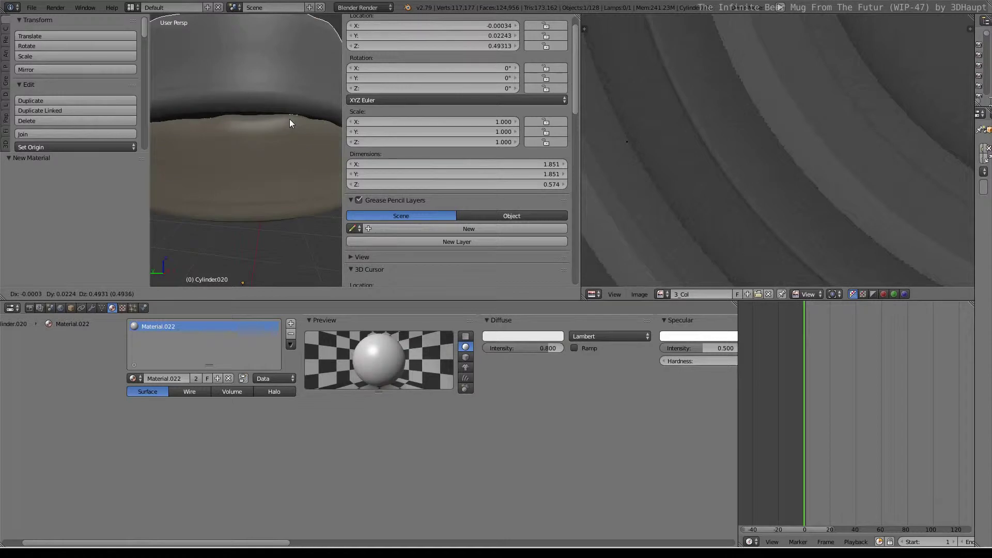
pyautogui.rightClick(290, 119)
pyautogui.rightClick(269, 150)
# Lighten the diffuse colour to pale cream (0.800, 0.771, 0.748) and recheck against the outer shell.
pyautogui.click(543, 337)
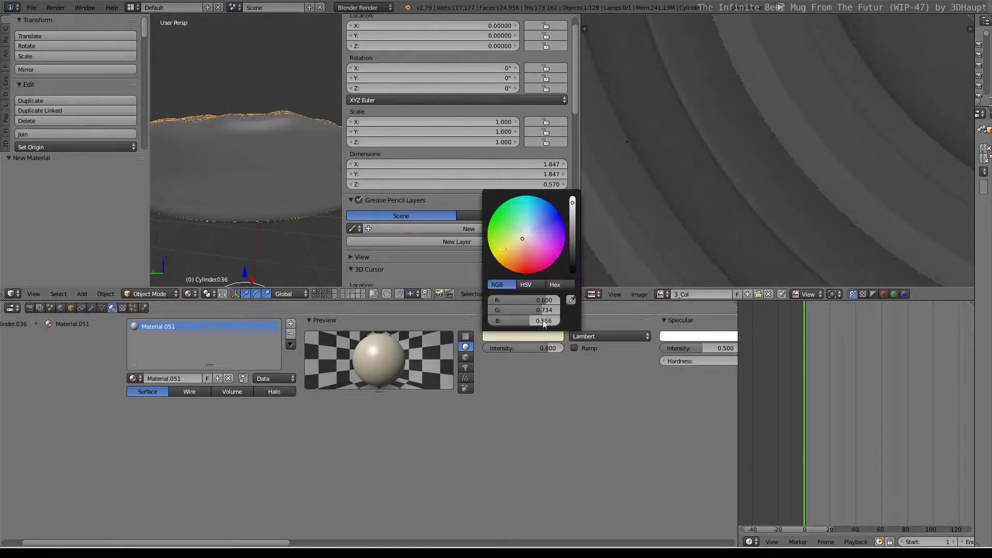
pyautogui.click(524, 235)
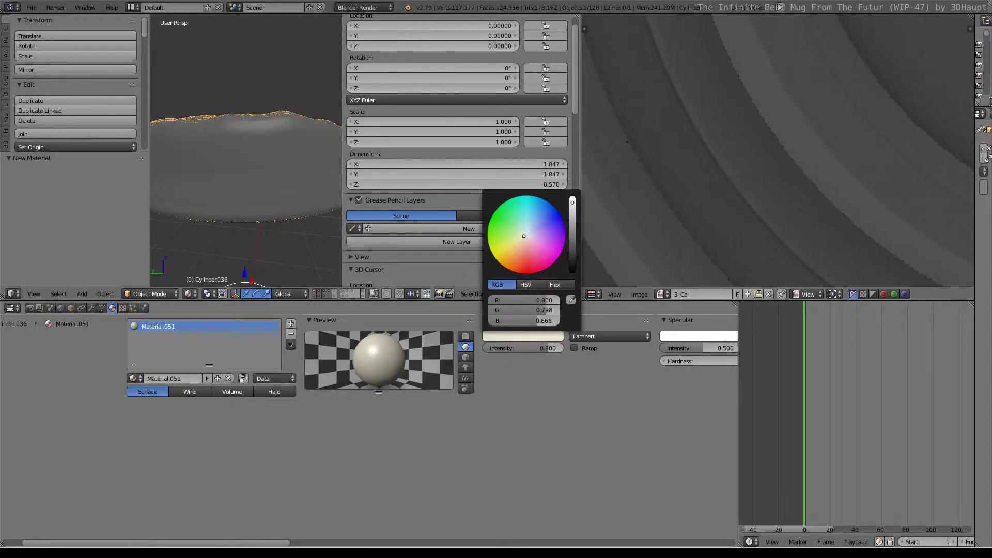
pyautogui.moveTo(525, 236); pyautogui.dragTo(527, 236)
pyautogui.rightClick(234, 135)
pyautogui.press('g')
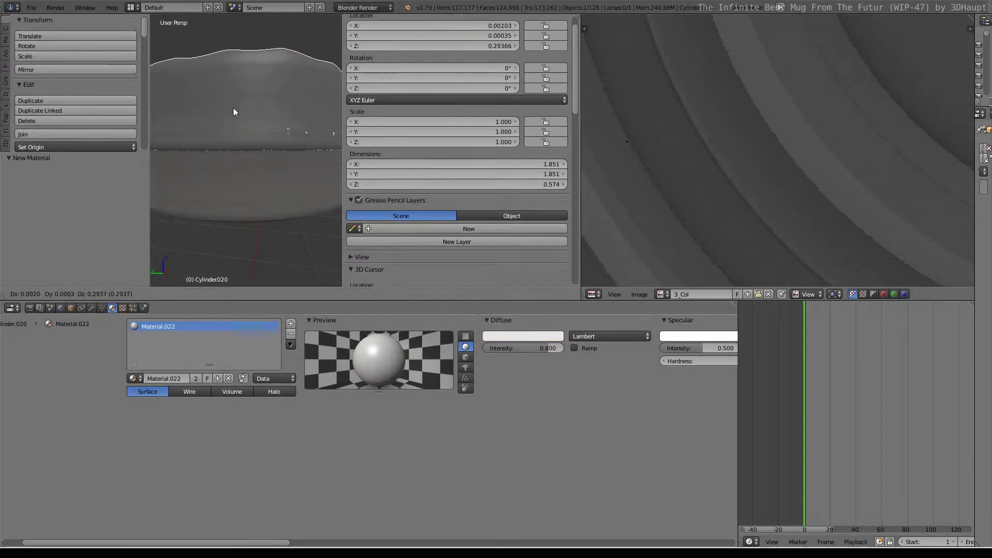
pyautogui.rightClick(241, 158)
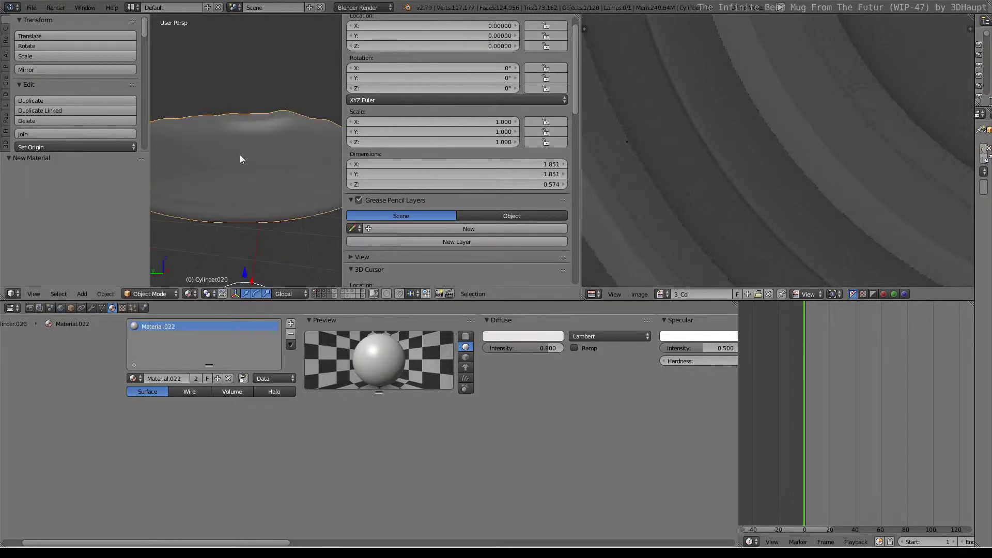
pyautogui.press('Tab')
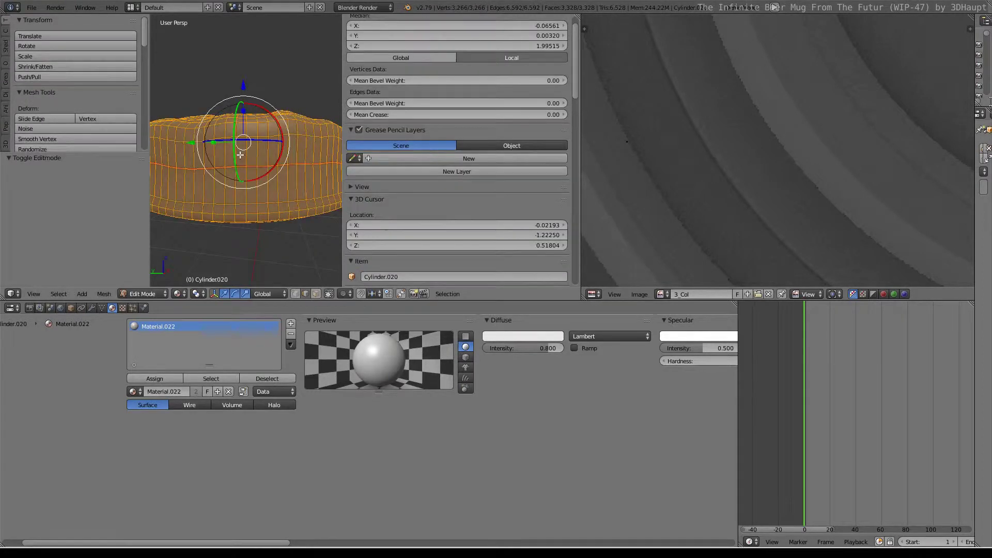
pyautogui.press('Tab')
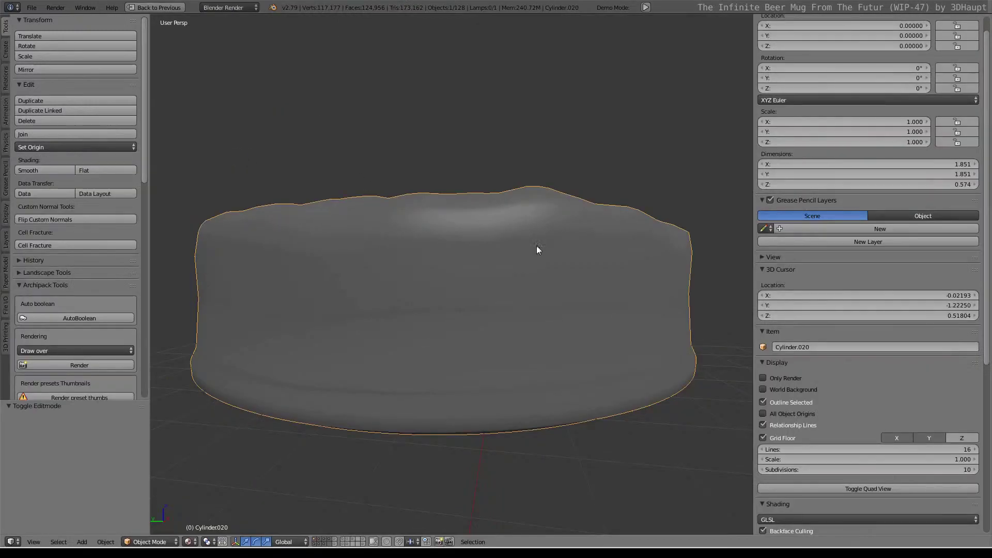
pyautogui.press('z')
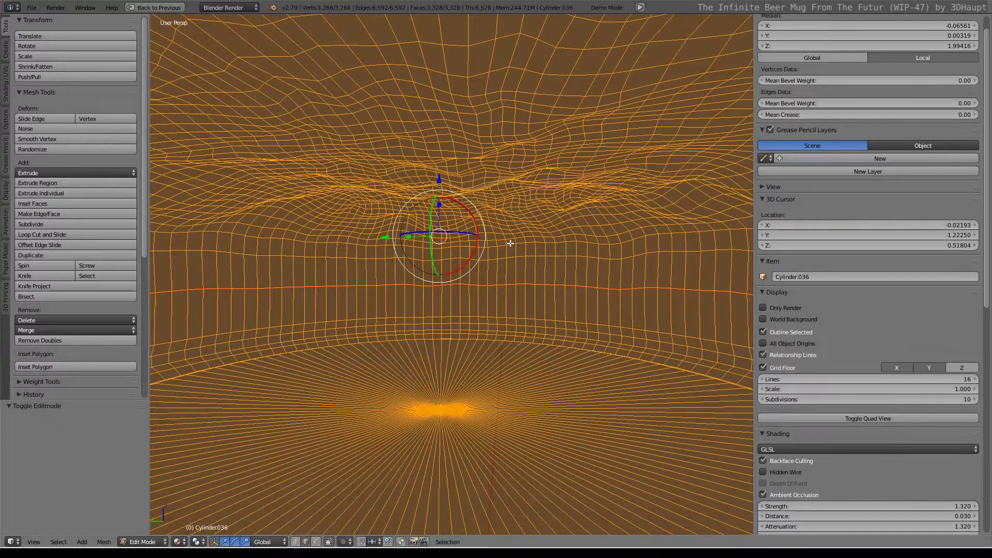
pyautogui.press('z')
pyautogui.scroll(-5, 497, 231)
pyautogui.press('Tab')
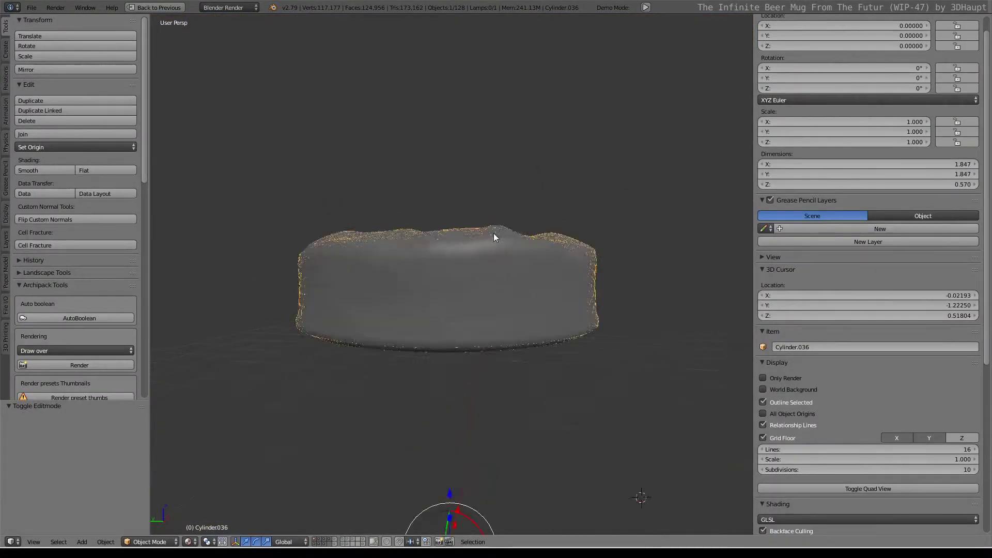
pyautogui.moveTo(494, 234); pyautogui.dragTo(484, 229, button='middle')
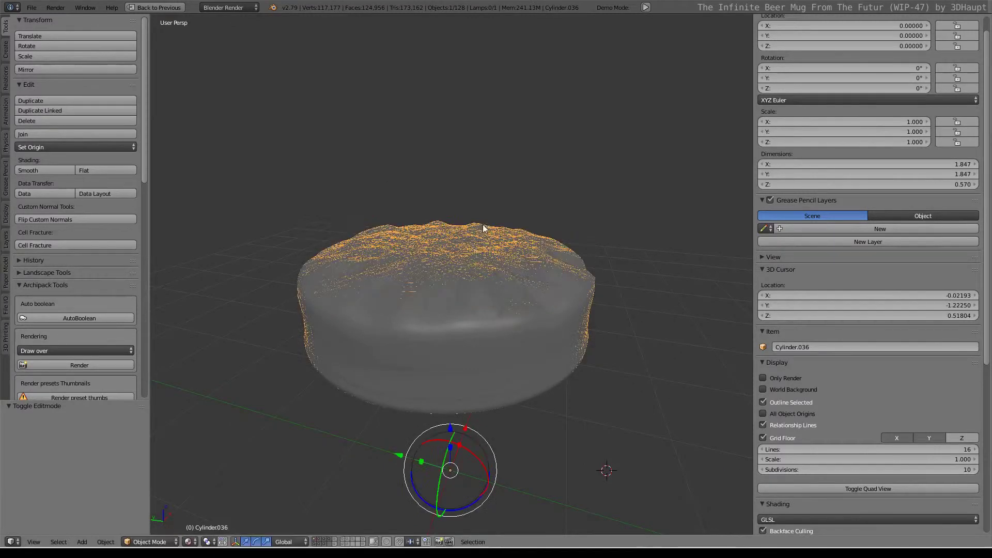
pyautogui.hotkey('ctrl', 'Up')
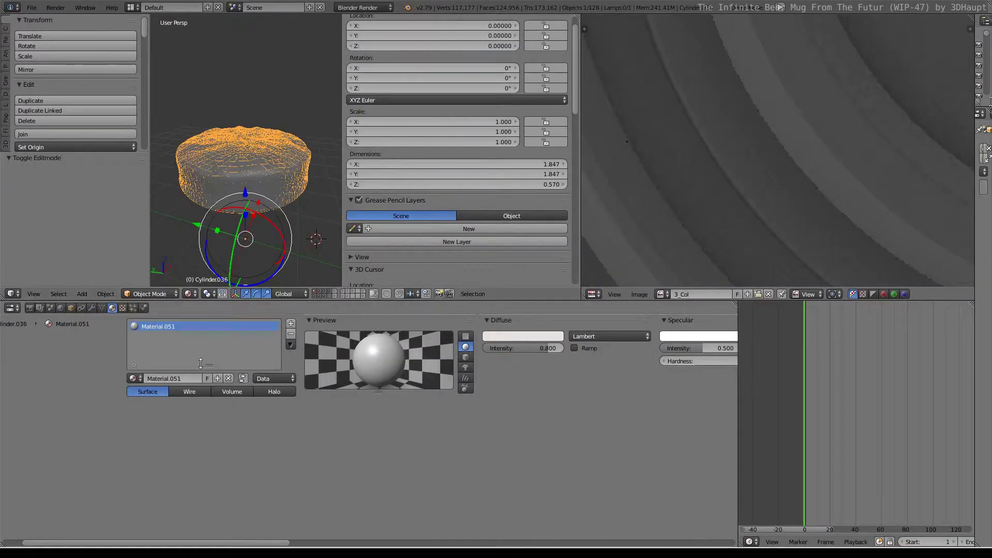
# Add a Subdivision Surface modifier above the Armature with viewport subdivisions 2.
pyautogui.click(93, 308)
pyautogui.click(228, 347)
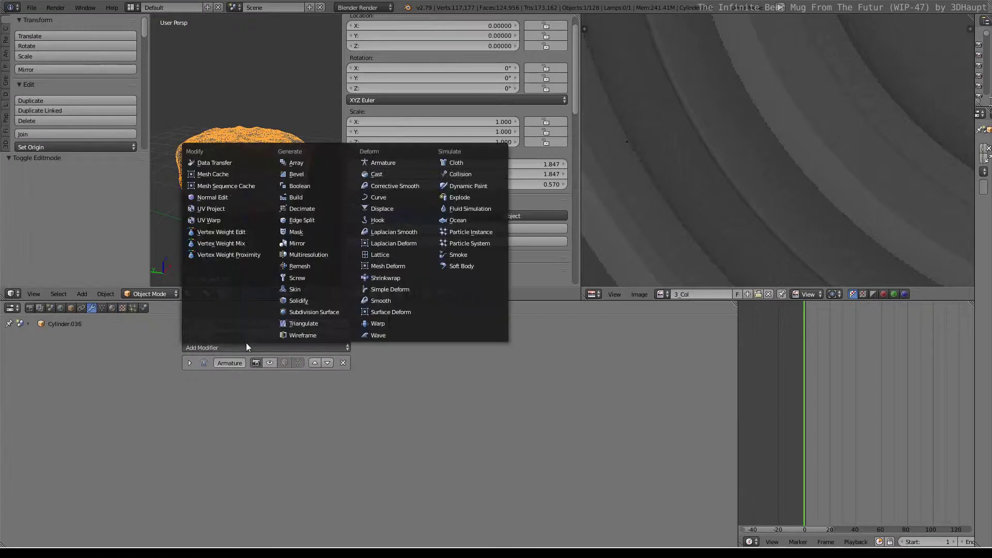
pyautogui.click(304, 311)
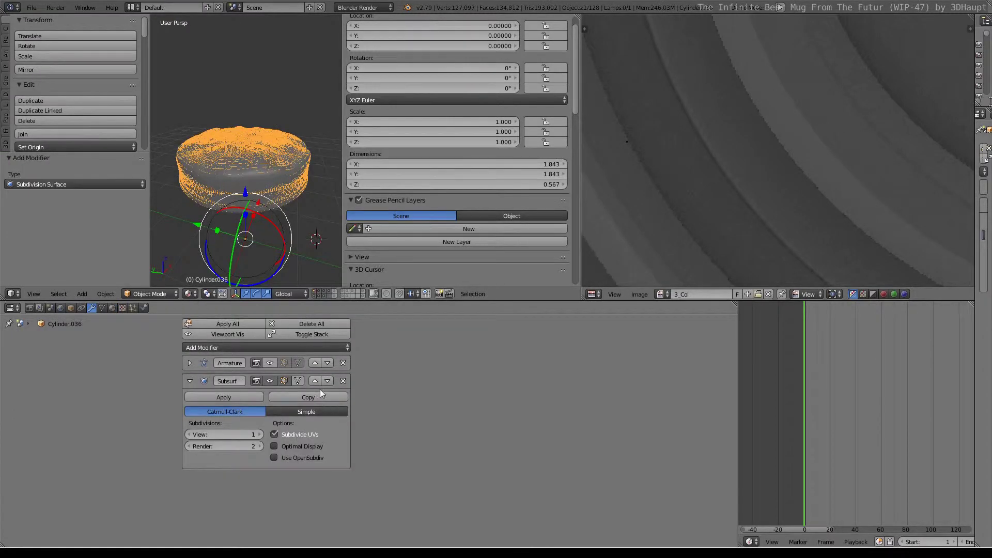
pyautogui.click(315, 376)
pyautogui.click(259, 416)
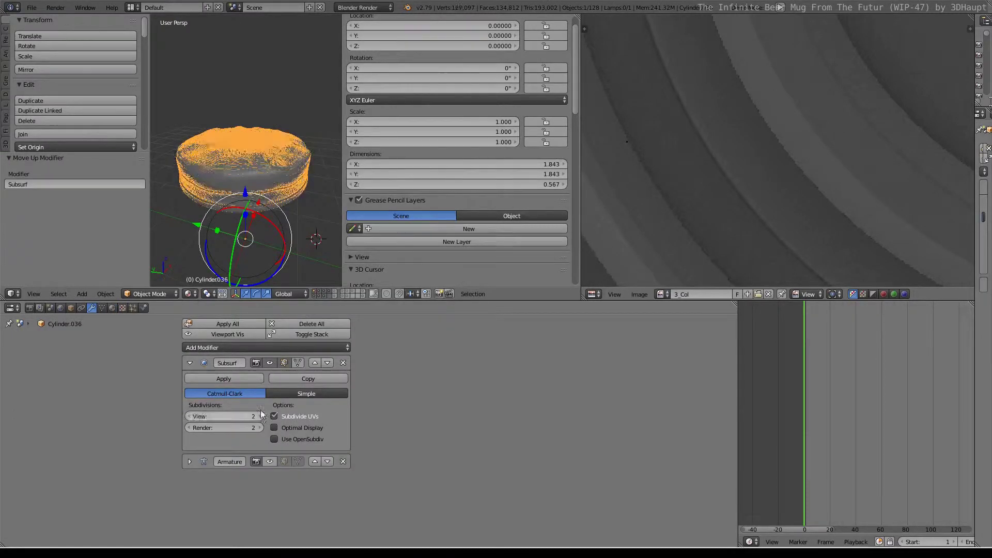
# Maximise the 3D view and hide every object except the selected foam shell.
pyautogui.hotkey('ctrl', 'Up')
pyautogui.scroll(5, 473, 312)
pyautogui.scroll(-5, 473, 310)
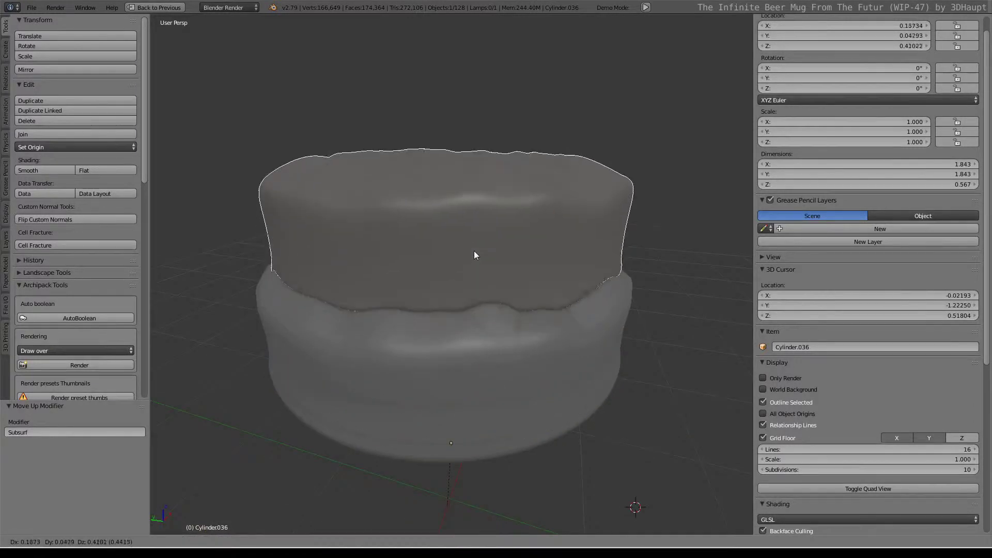
pyautogui.rightClick(472, 253)
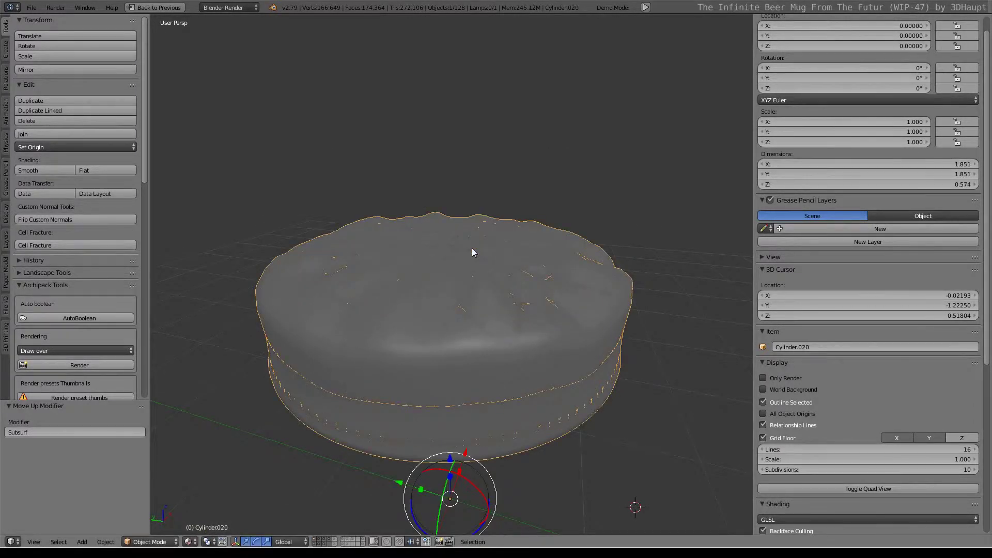
pyautogui.hotkey('shift', 'h')
pyautogui.scroll(2, 465, 289)
# Inspect the foam mesh in Edit Mode and wireframe display in the maximised 3D view.
pyautogui.scroll(3, 427, 258)
pyautogui.press('Tab')
pyautogui.press('Tab')
pyautogui.scroll(-3, 405, 240)
pyautogui.press('z')
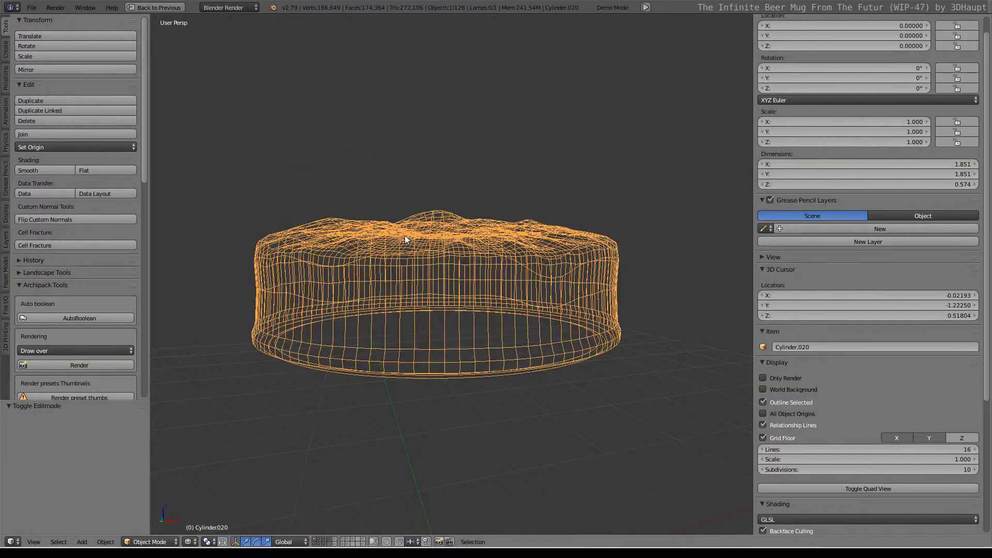
pyautogui.scroll(2, 413, 241)
pyautogui.scroll(3, 465, 269)
pyautogui.hotkey('ctrl', 'Up')
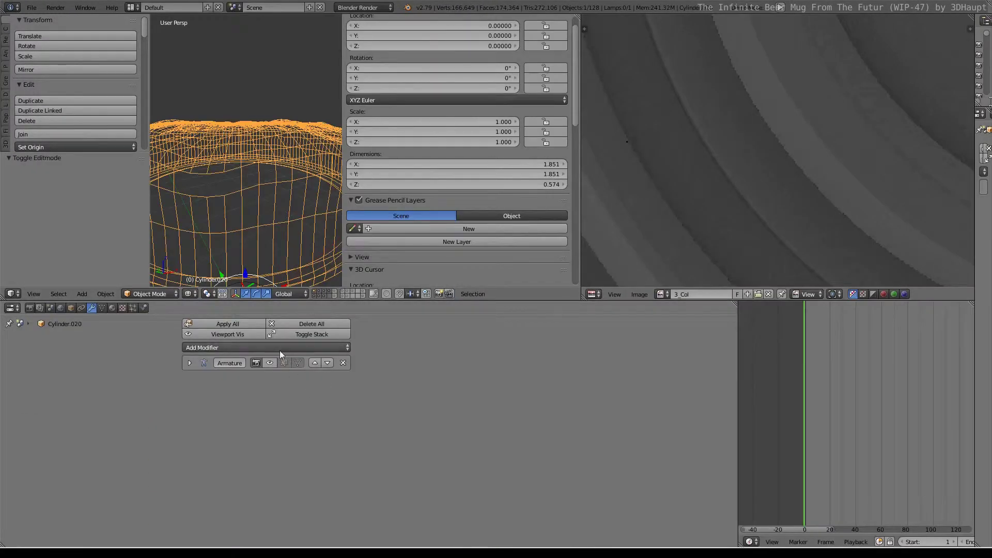
pyautogui.hotkey('ctrl', 'Up')
pyautogui.scroll(-4, 328, 222)
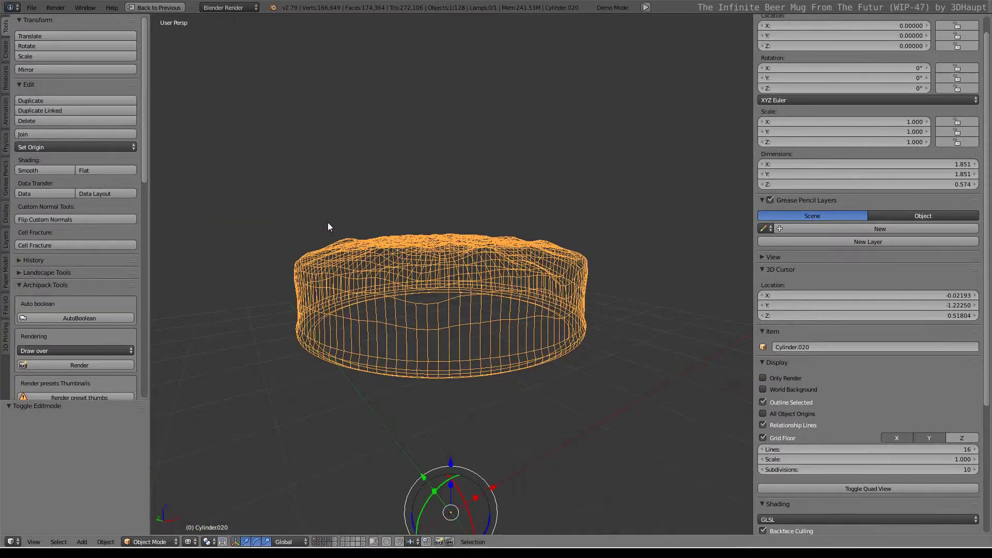
pyautogui.scroll(3, 361, 241)
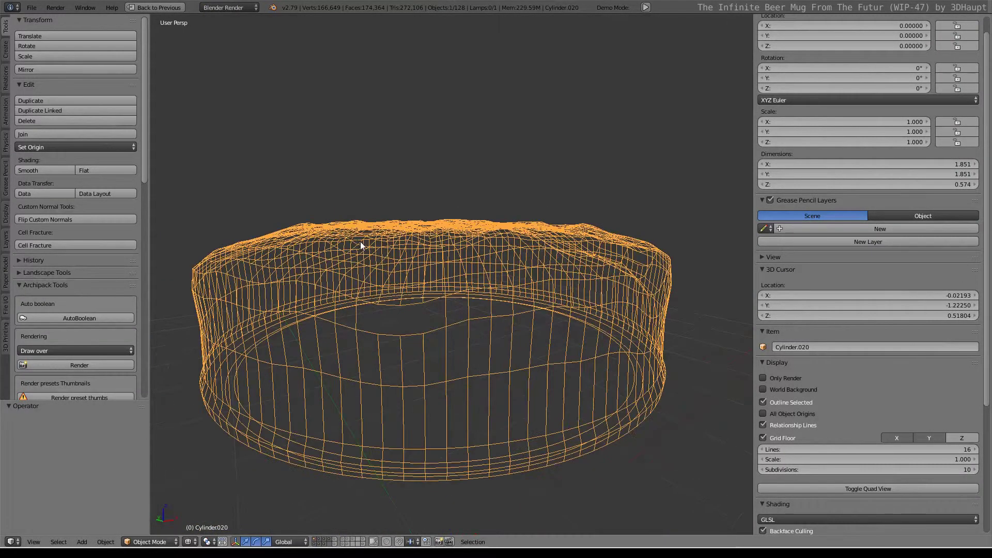
# Hide everything except Cylinder.036 and draw it with Solid viewport shading.
pyautogui.rightClick(360, 240)
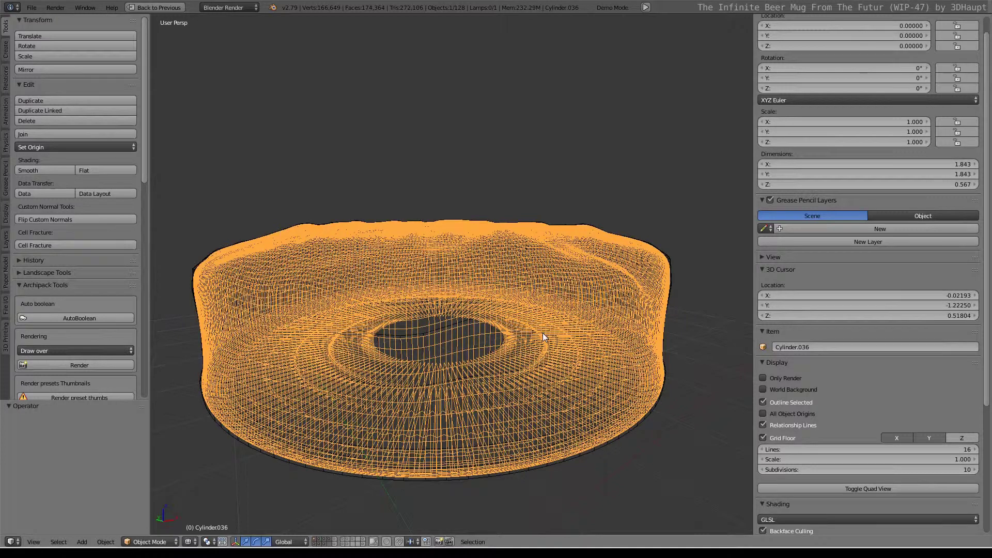
pyautogui.scroll(-3, 535, 301)
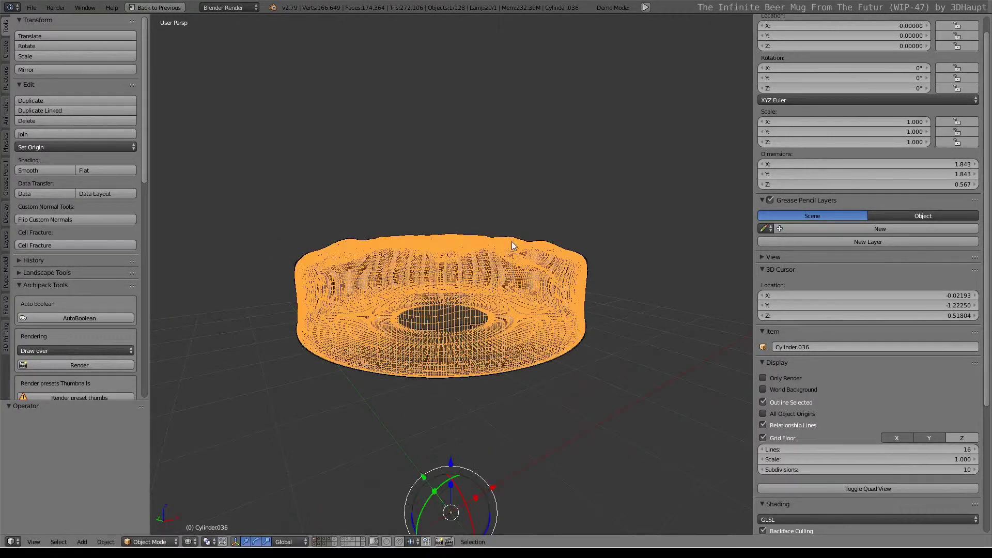
pyautogui.hotkey('shift', 'h')
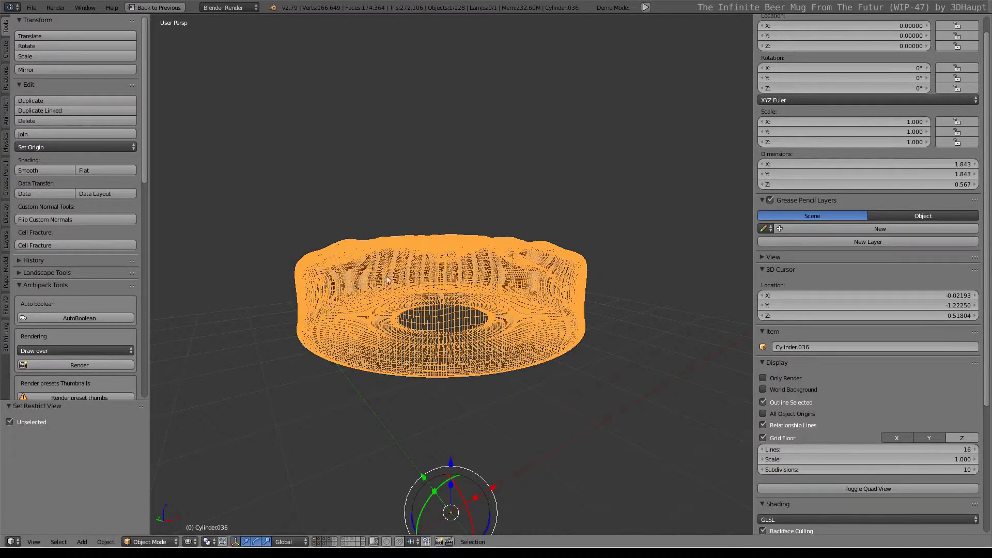
pyautogui.moveTo(506, 237); pyautogui.dragTo(360, 318, button='middle')
pyautogui.click(195, 542)
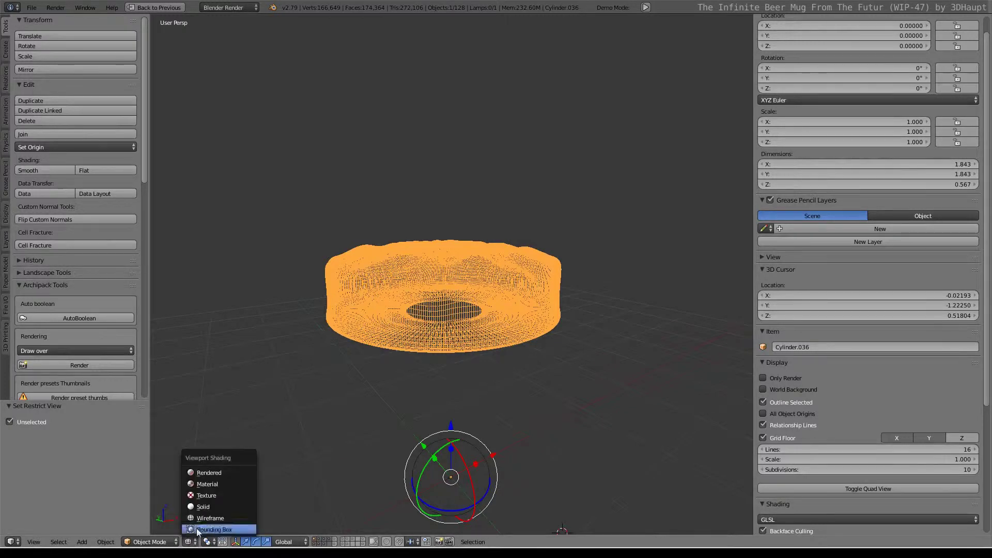
pyautogui.click(219, 482)
pyautogui.scroll(3, 461, 249)
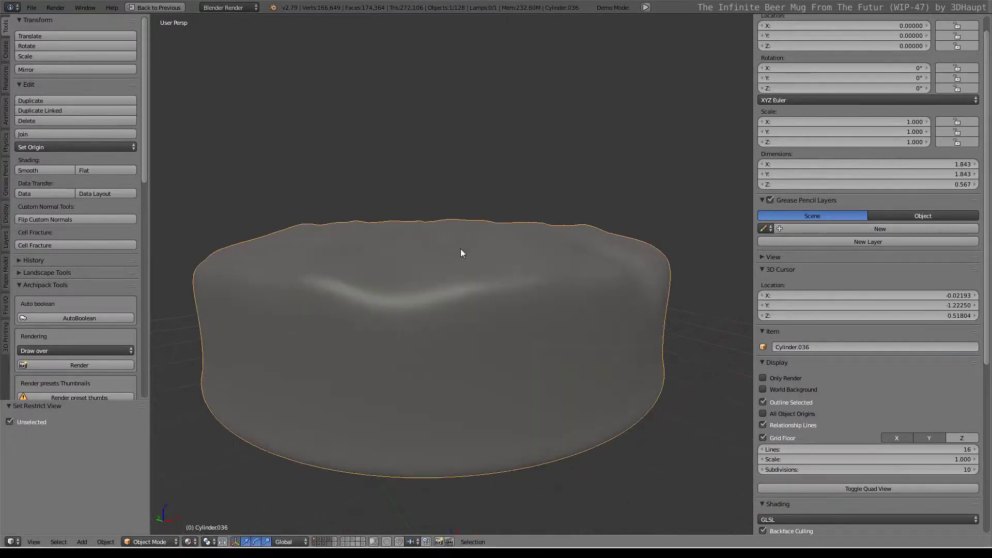
pyautogui.hotkey('ctrl', 'space')
# Remove the foam's Armature modifier and add a Displace modifier below Subsurf.
pyautogui.click(271, 363)
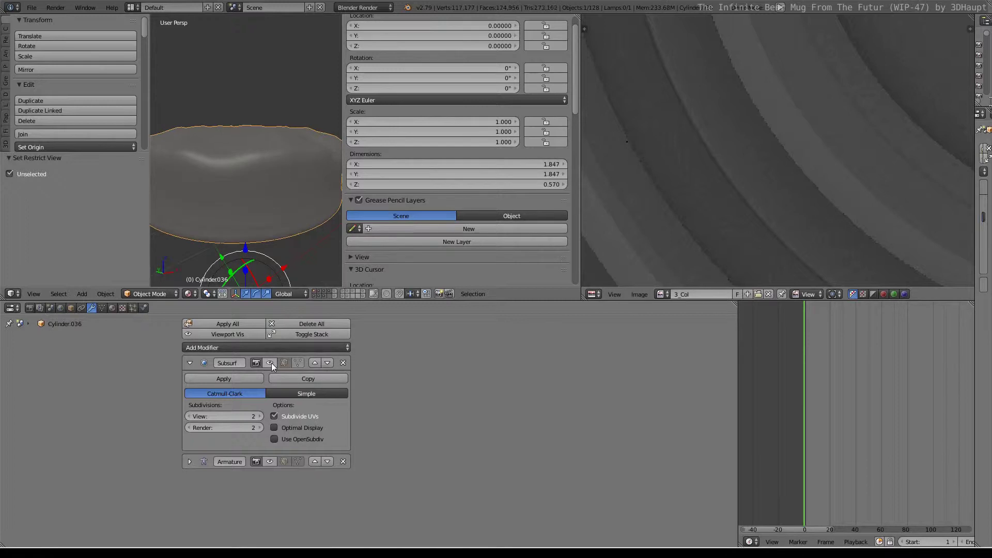
pyautogui.click(203, 348)
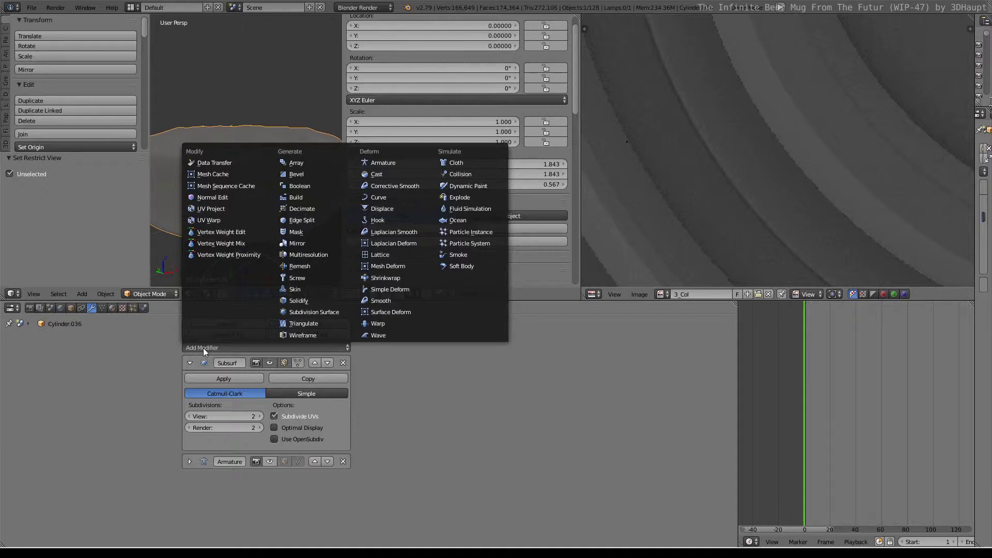
pyautogui.click(344, 461)
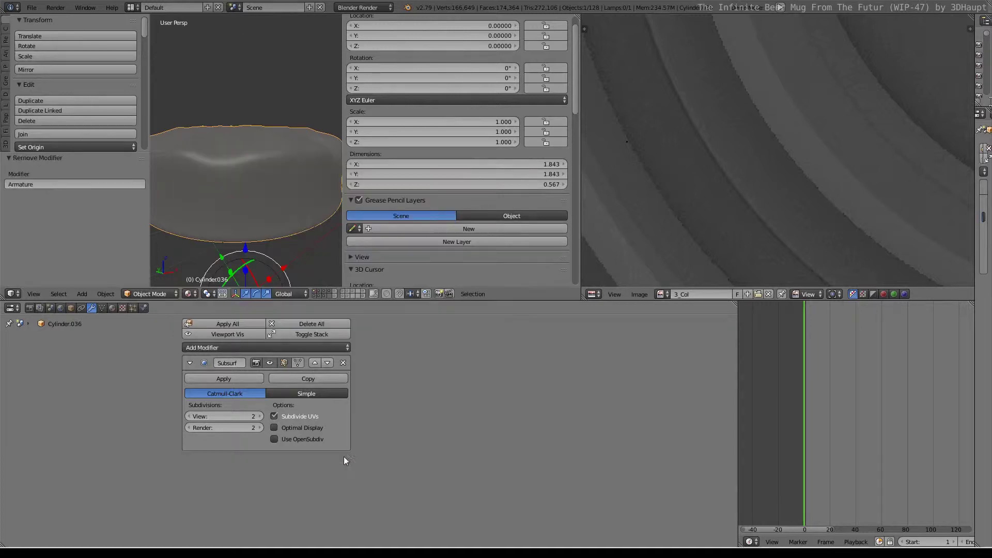
pyautogui.click(248, 347)
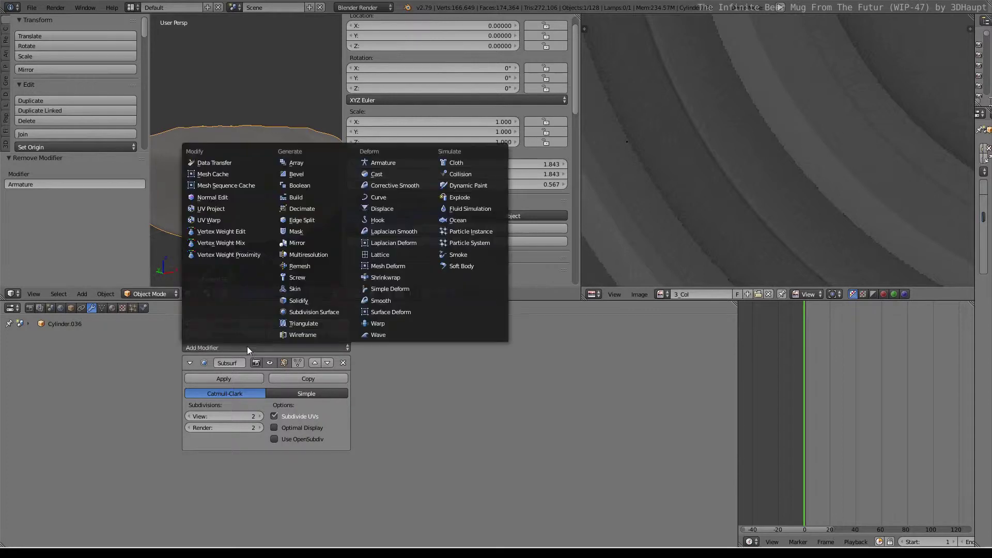
pyautogui.click(408, 209)
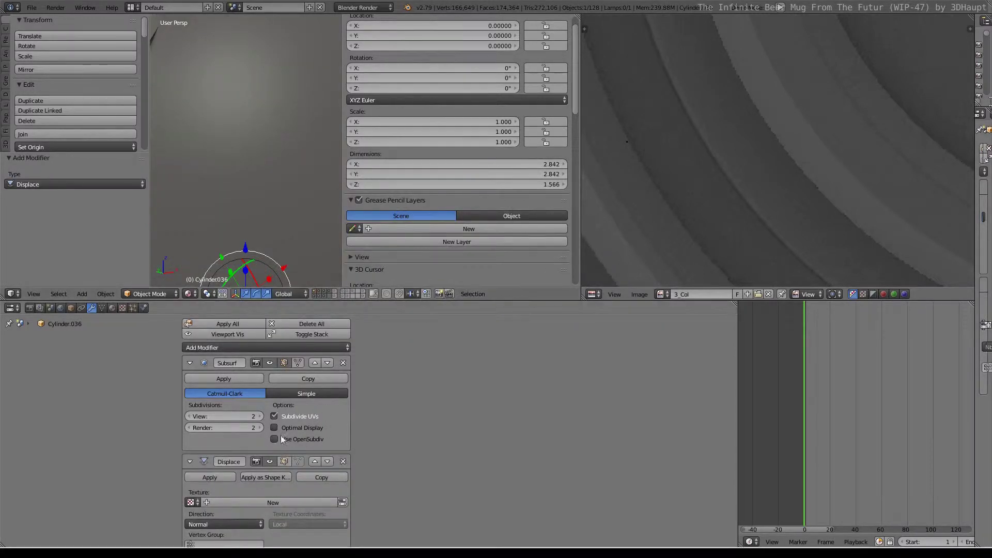
pyautogui.click(116, 308)
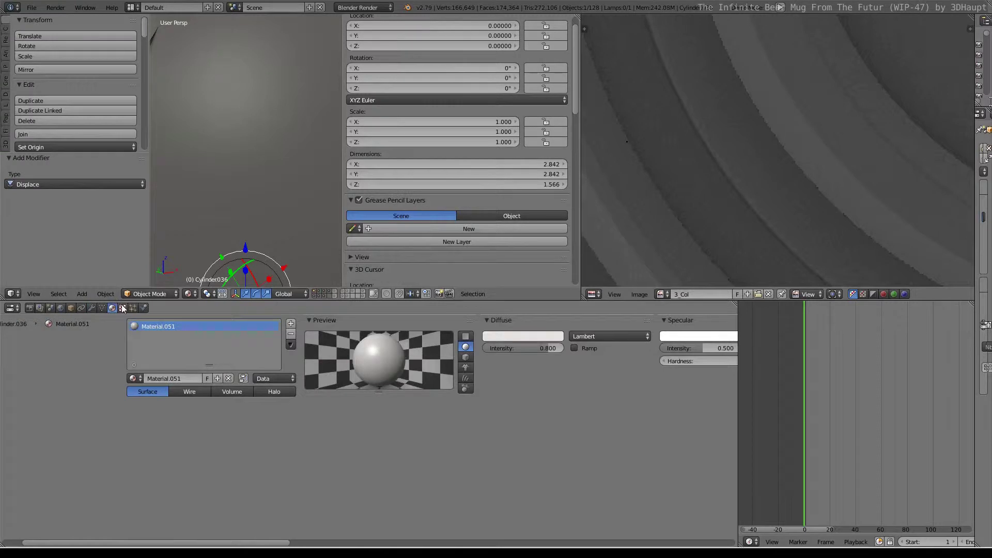
# Create a new Clouds-type texture, Texture.011, for the foam's material.
pyautogui.click(123, 308)
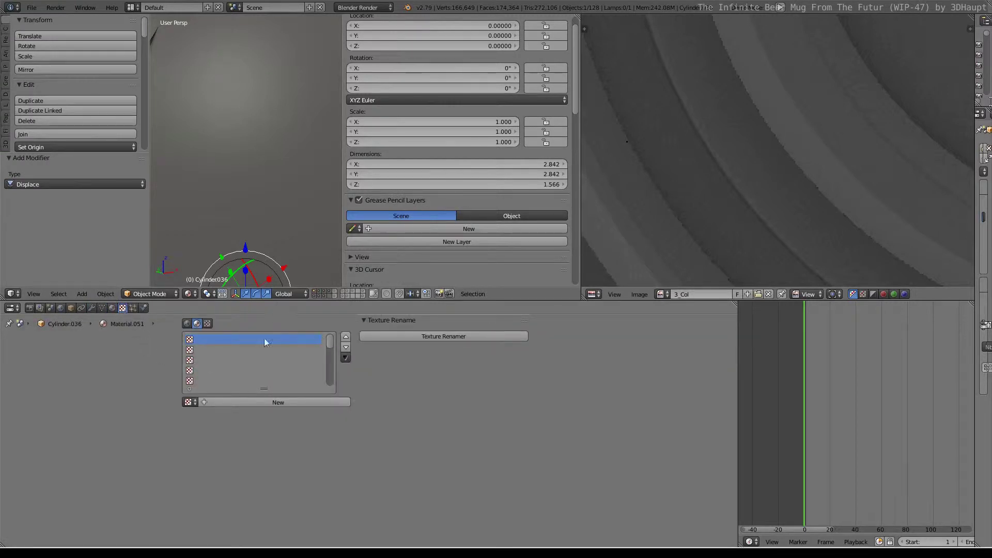
pyautogui.click(207, 402)
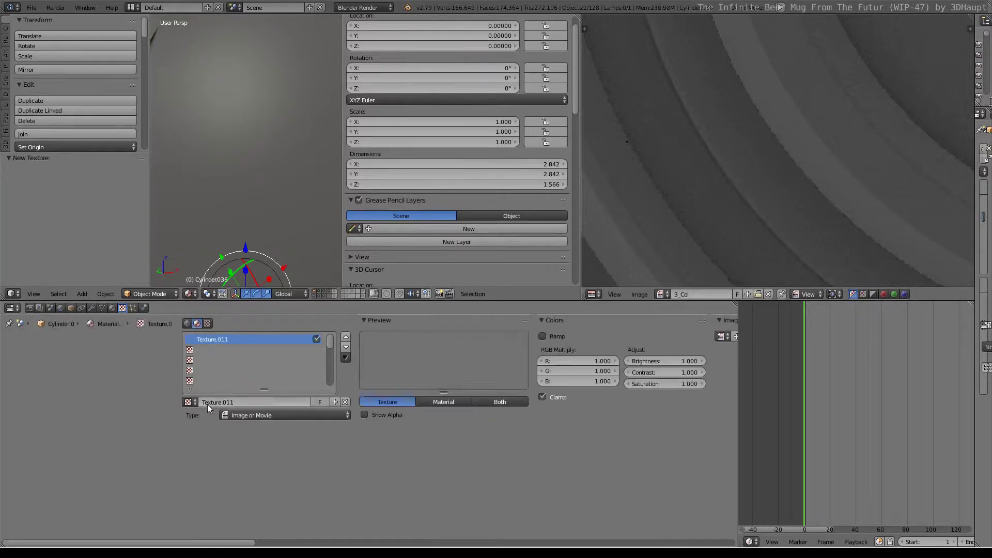
pyautogui.click(251, 415)
pyautogui.click(243, 379)
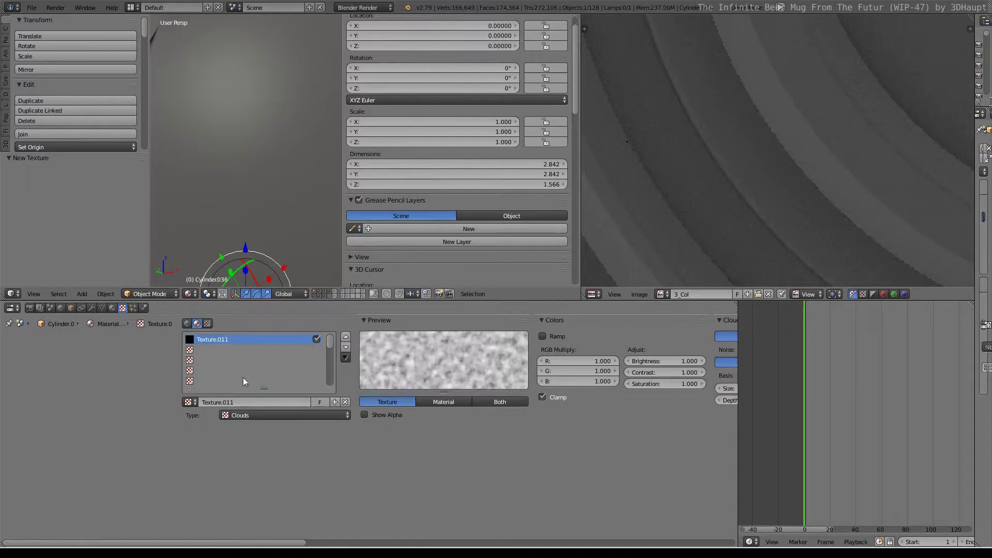
pyautogui.click(255, 401)
pyautogui.press('Return')
pyautogui.scroll(-4, 250, 161)
# Split the Properties area and show the foam's modifiers in the new half.
pyautogui.rightClick(493, 300)
pyautogui.click(491, 300)
pyautogui.click(412, 341)
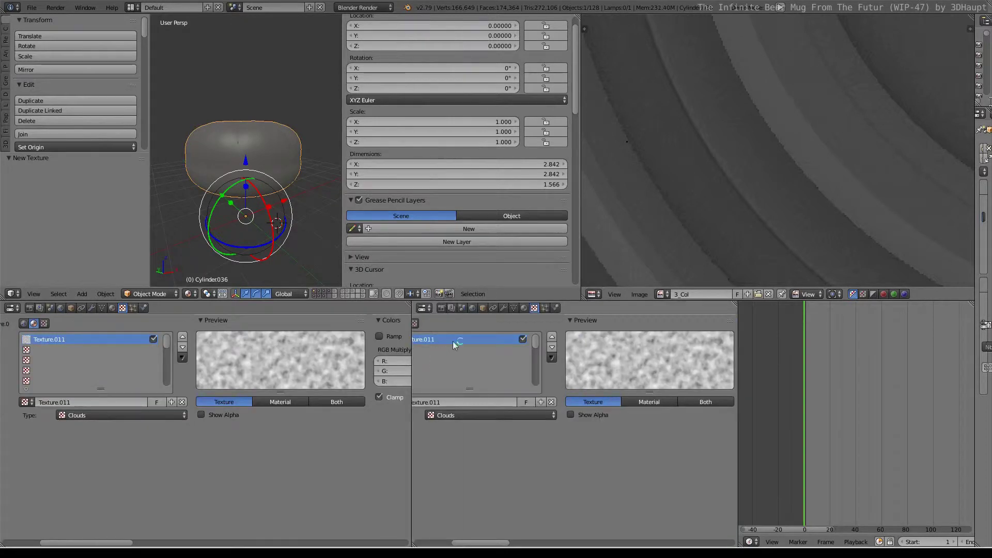
pyautogui.click(507, 309)
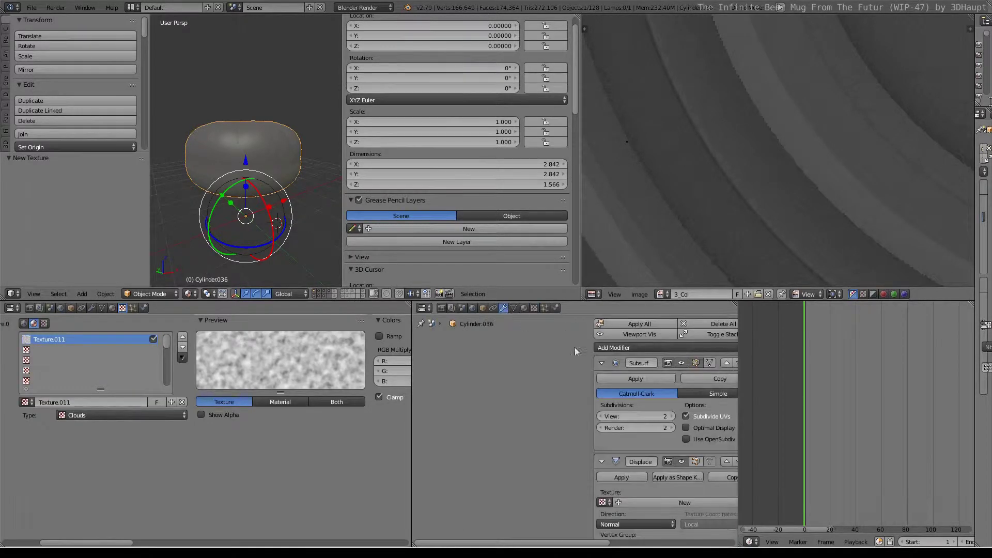
# Collapse Subsurf and assign Texture.011 to the Displace modifier.
pyautogui.click(520, 363)
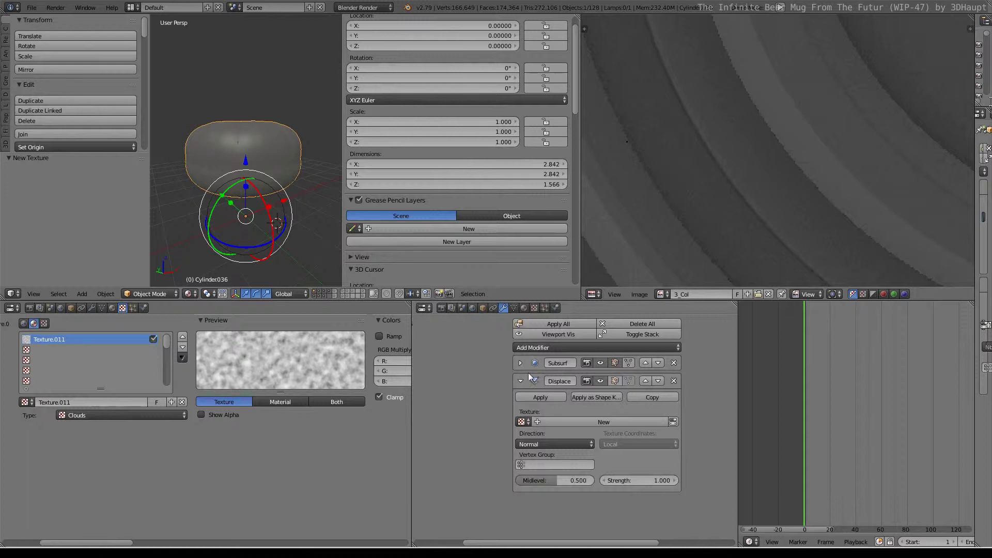
pyautogui.click(524, 421)
pyautogui.write('Texture.011')
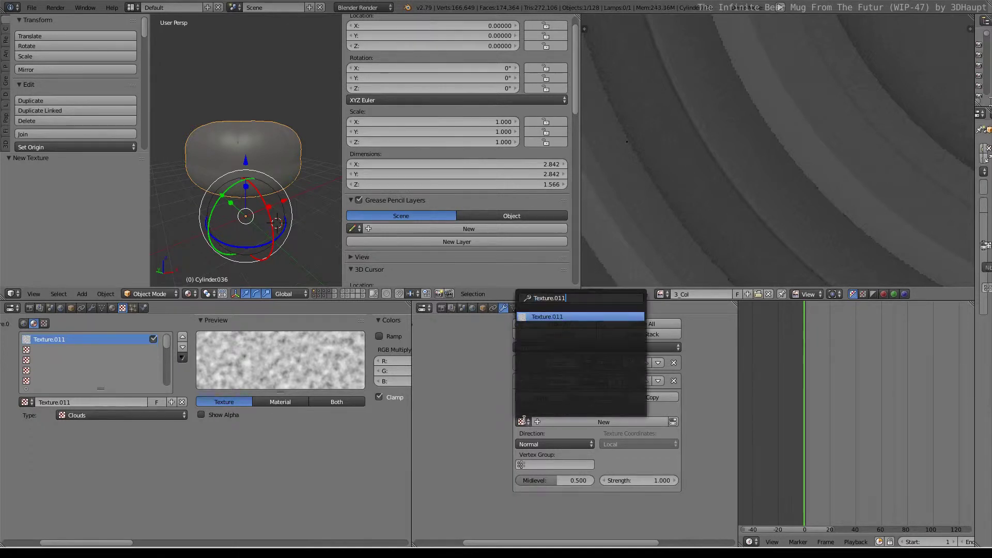
pyautogui.click(563, 320)
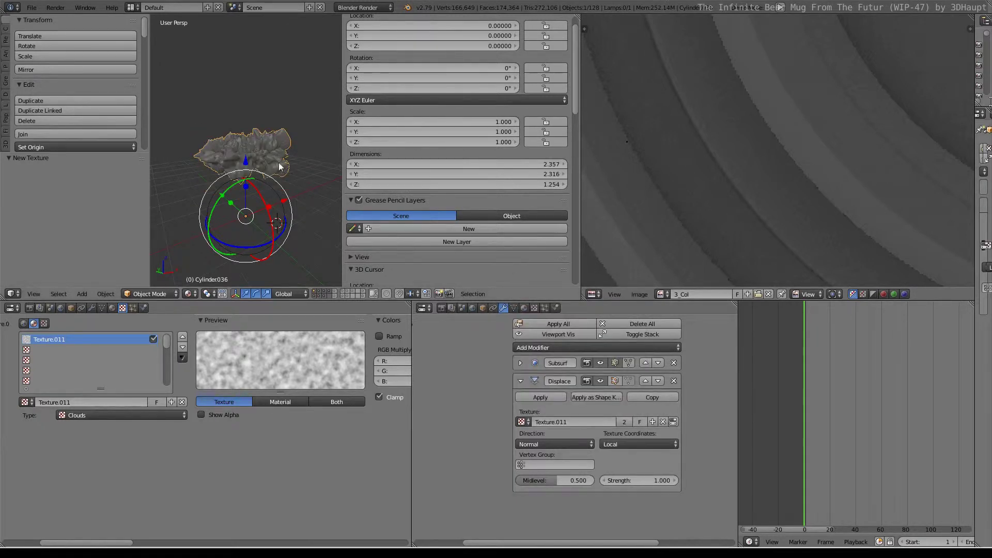
# Set the Displace texture coordinates to UV.
pyautogui.moveTo(341, 106); pyautogui.dragTo(474, 131)
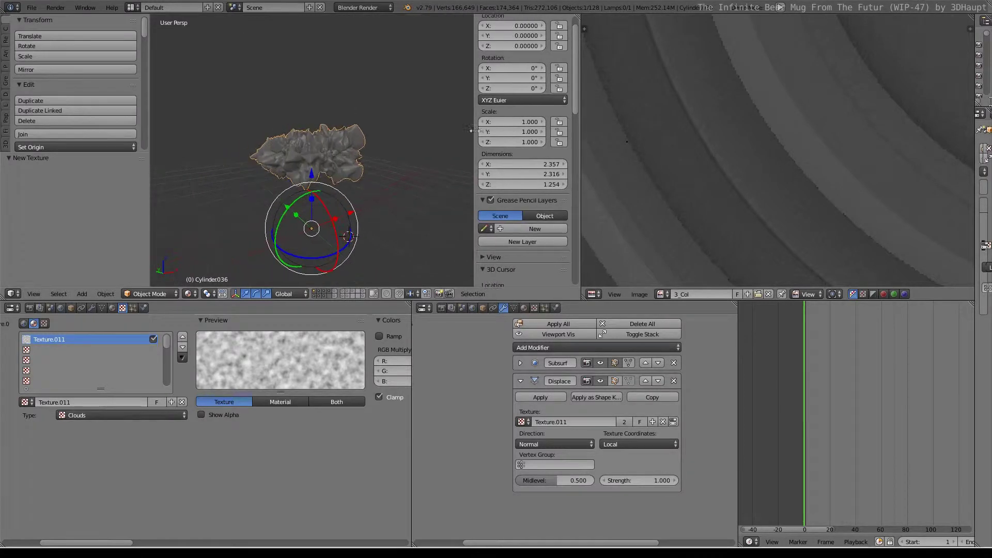
pyautogui.moveTo(336, 160)
pyautogui.mouseDown(button='middle')
pyautogui.moveTo(288, 185)
pyautogui.moveTo(282, 153)
pyautogui.mouseUp(button='middle')
pyautogui.scroll(2, 288, 185)
pyautogui.scroll(2, 302, 184)
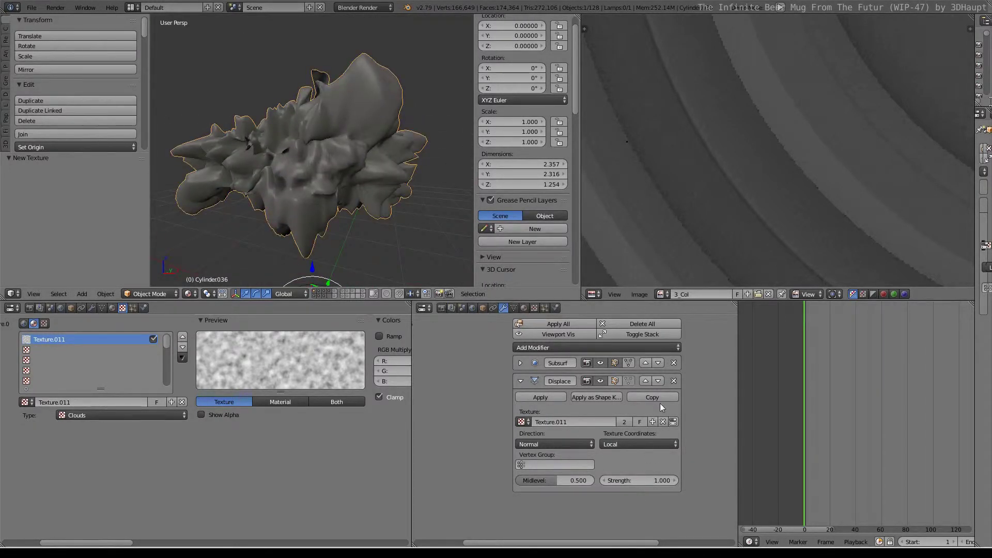
pyautogui.click(619, 445)
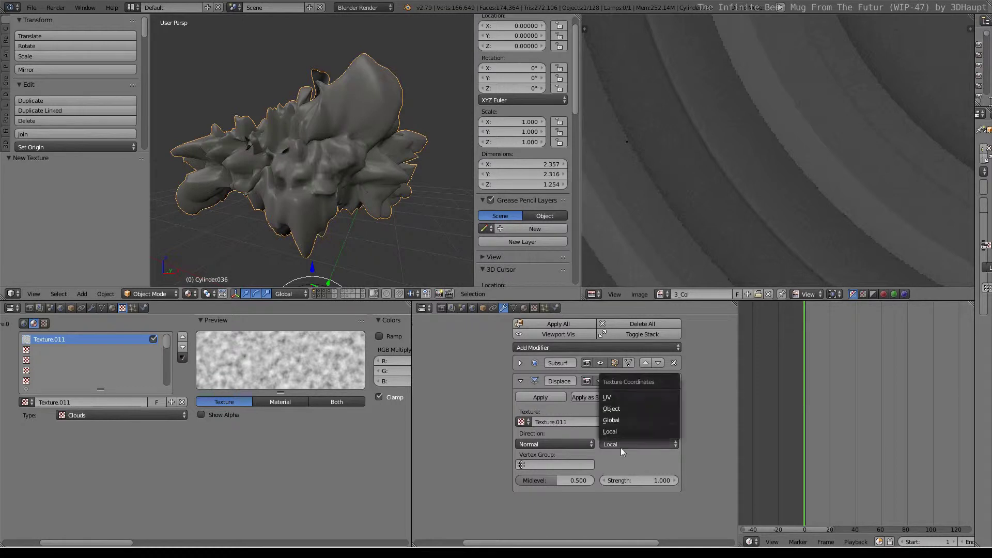
pyautogui.click(610, 399)
# Cube-project UVs for all of the foam's geometry, then inspect the displacement in Object Mode.
pyautogui.press('Tab')
pyautogui.press('a')
pyautogui.press('a')
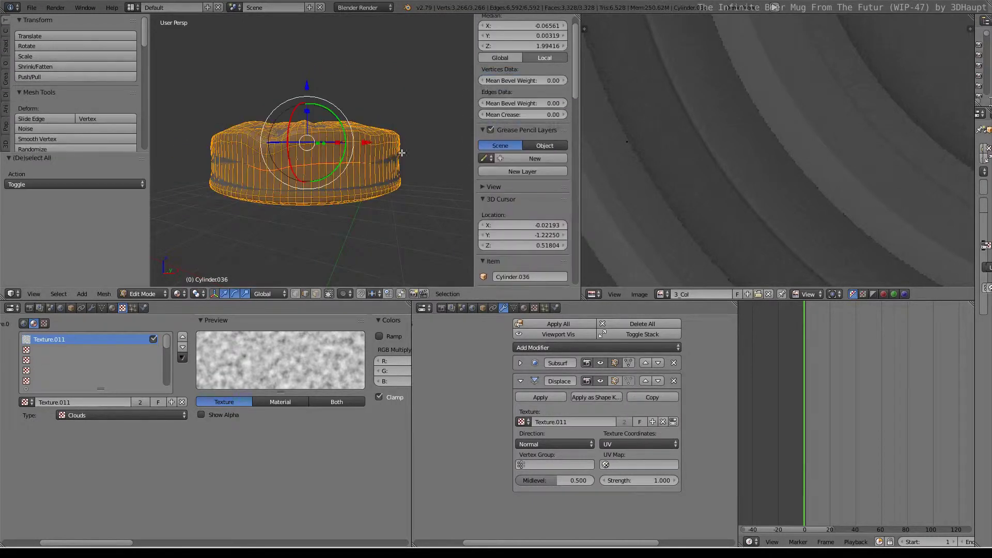
pyautogui.scroll(-3, 693, 156)
pyautogui.scroll(-4, 725, 157)
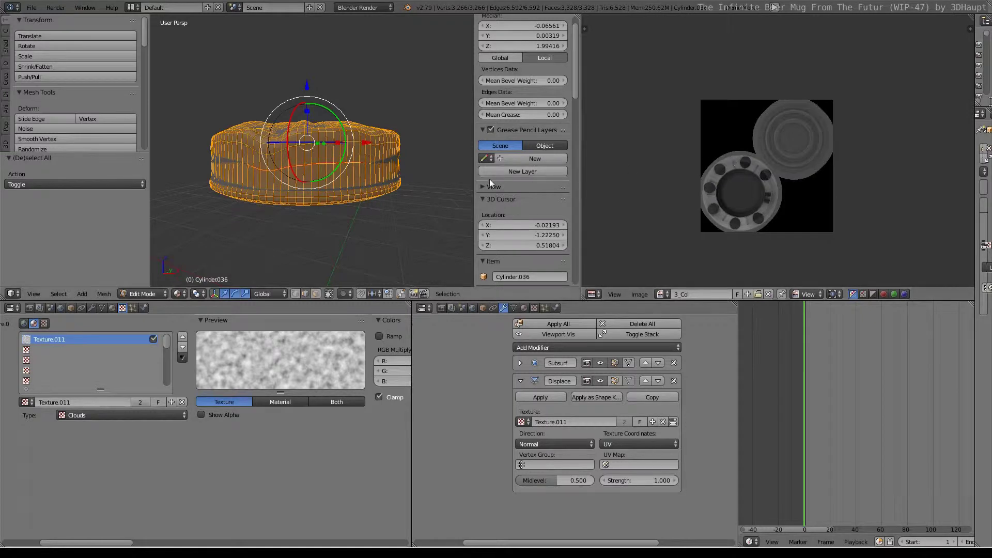
pyautogui.press('u')
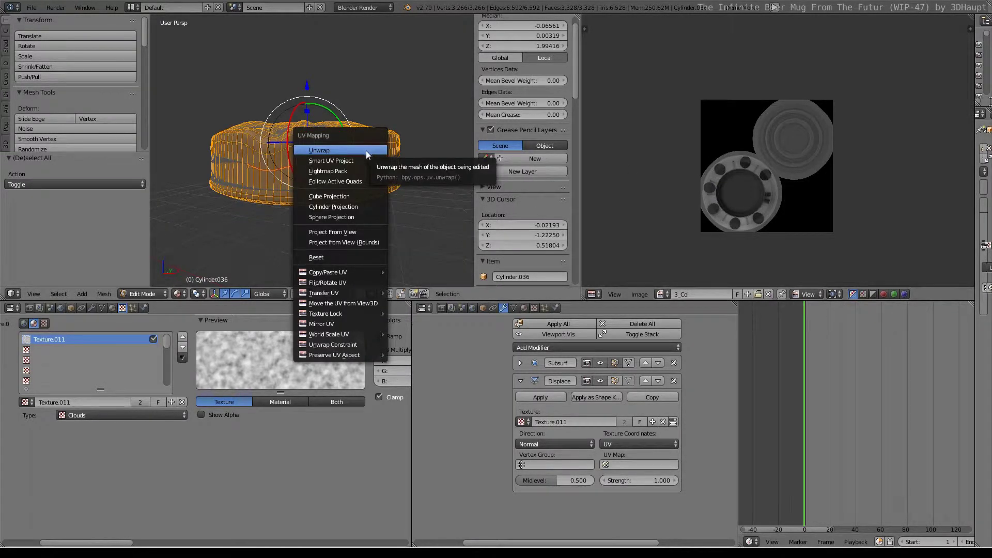
pyautogui.click(349, 195)
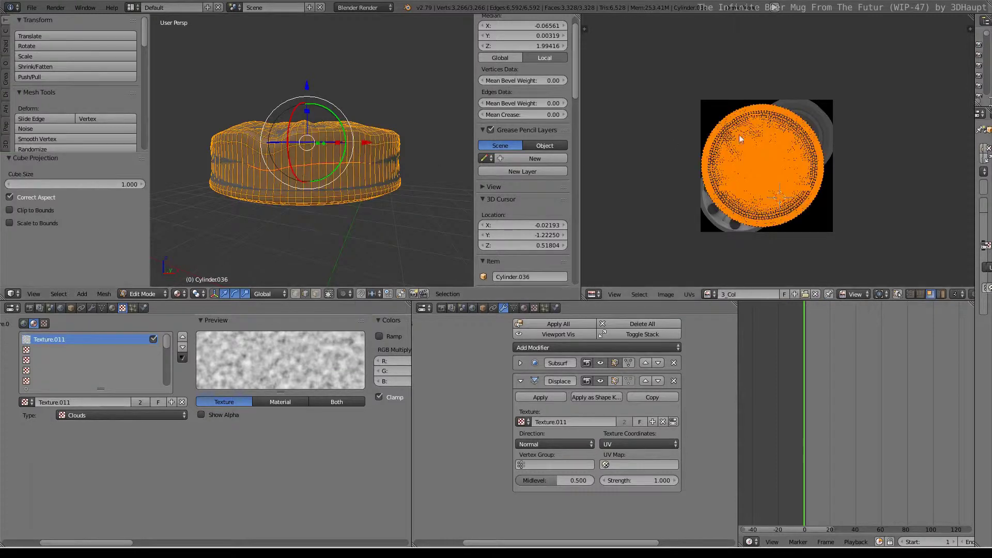
pyautogui.scroll(4, 739, 134)
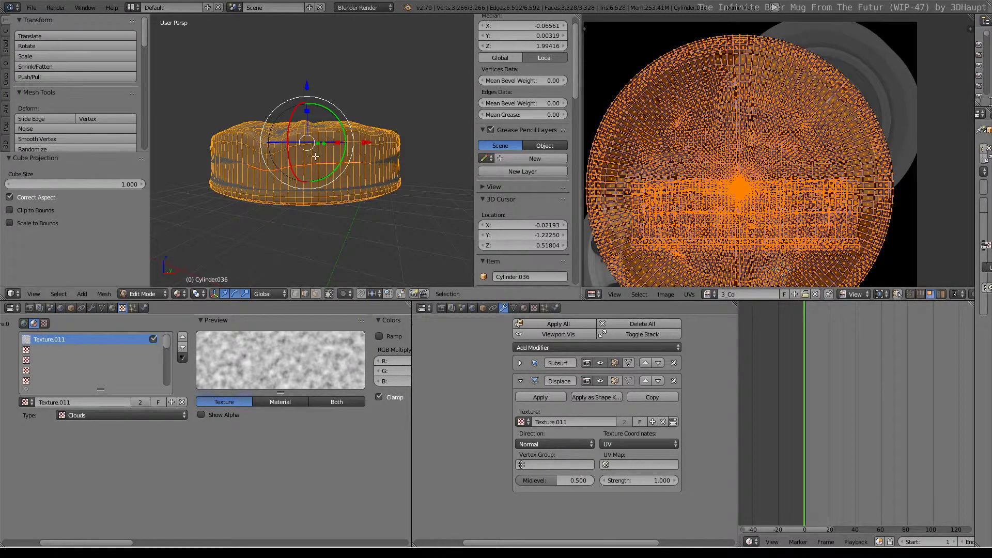
pyautogui.scroll(4, 316, 175)
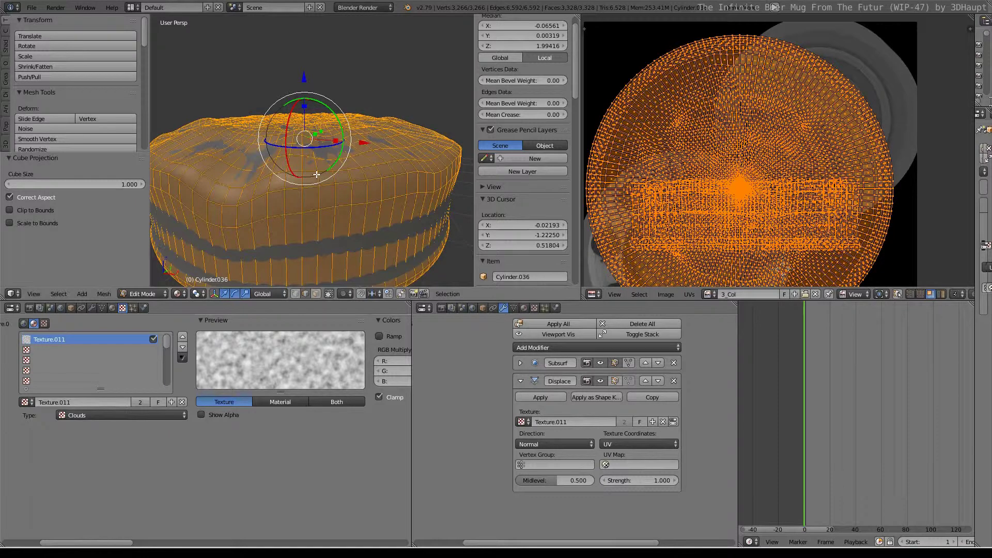
pyautogui.press('Tab')
pyautogui.moveTo(268, 173)
pyautogui.mouseDown(button='middle')
pyautogui.moveTo(301, 176)
pyautogui.moveTo(331, 144)
pyautogui.moveTo(377, 162)
pyautogui.mouseUp(button='middle')
# Set the Displace strength to 0.010 and zoom to inspect the foam.
pyautogui.click(652, 482)
pyautogui.write('.0')
pyautogui.press('Return')
pyautogui.scroll(4, 393, 184)
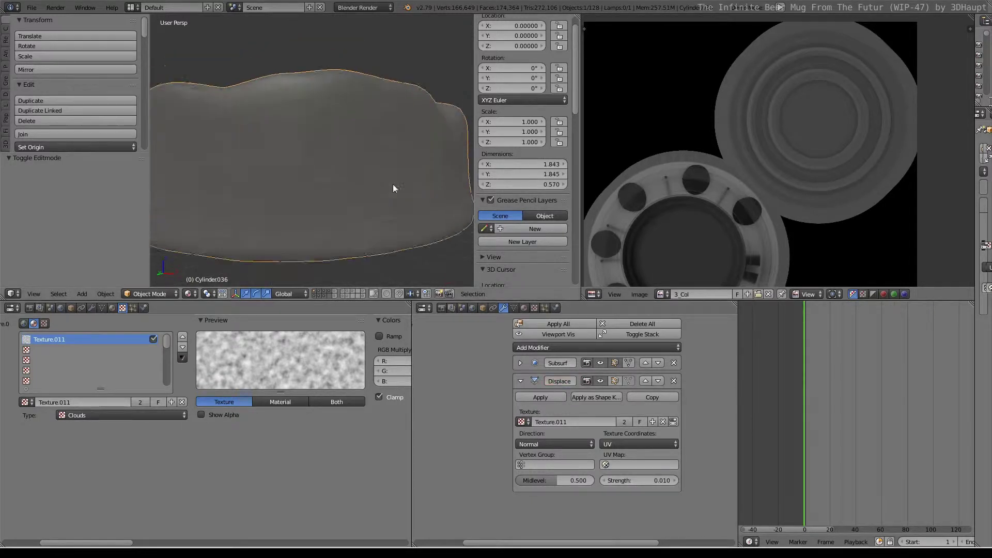
pyautogui.scroll(2, 384, 203)
pyautogui.scroll(-3, 384, 203)
pyautogui.scroll(-3, 404, 212)
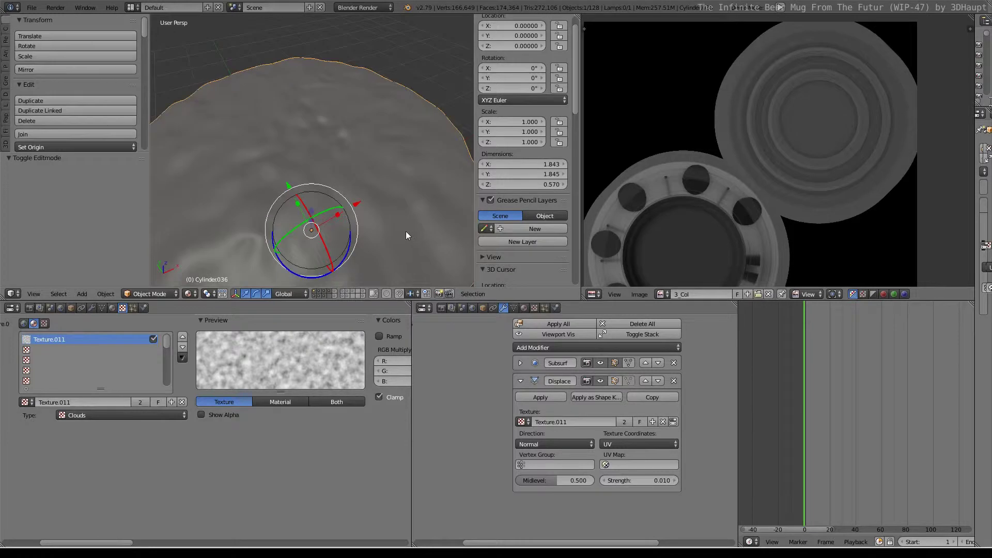
pyautogui.scroll(-2, 405, 231)
pyautogui.scroll(-3, 497, 216)
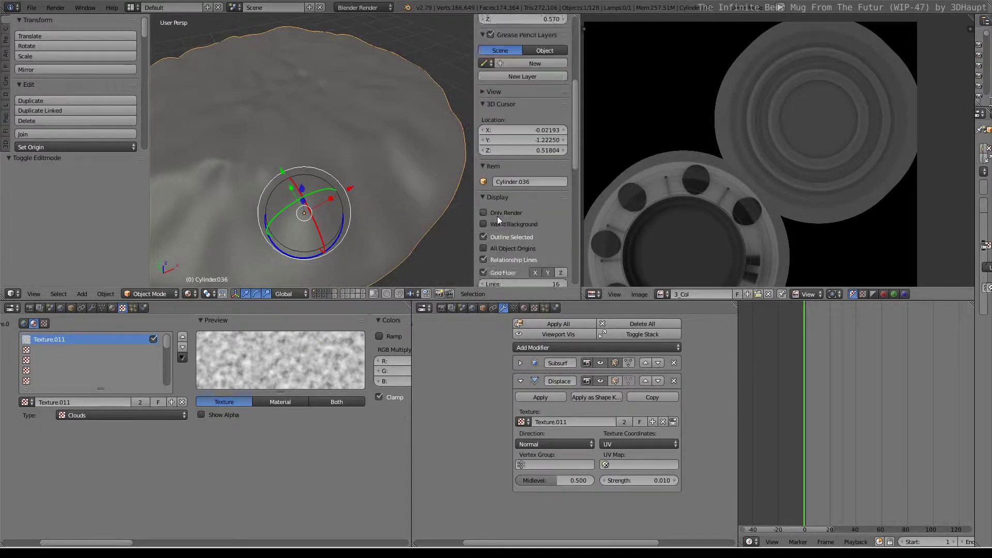
pyautogui.scroll(-2, 498, 216)
pyautogui.scroll(-3, 497, 217)
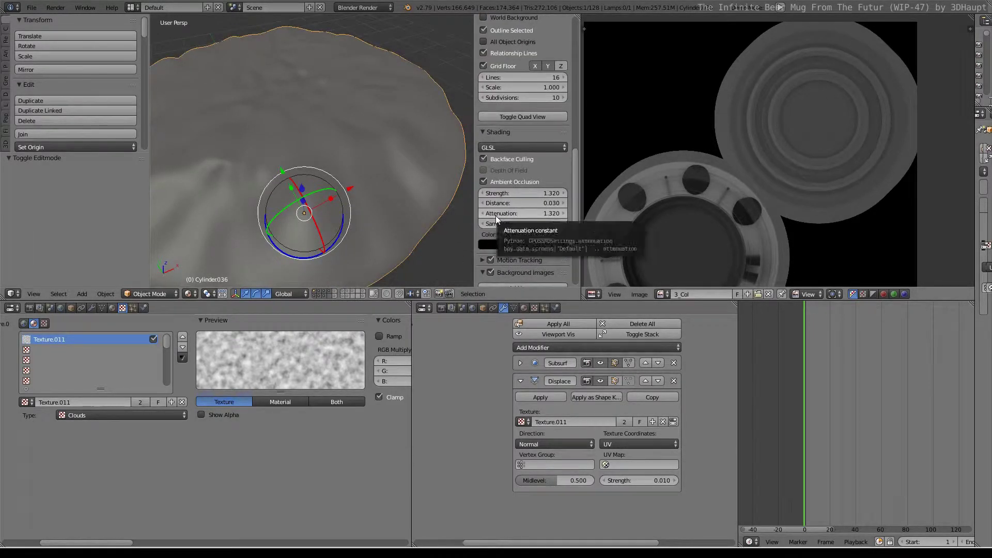
# Raise the Displace strength to 0.04 and inspect the foam in a maximised view.
pyautogui.click(645, 480)
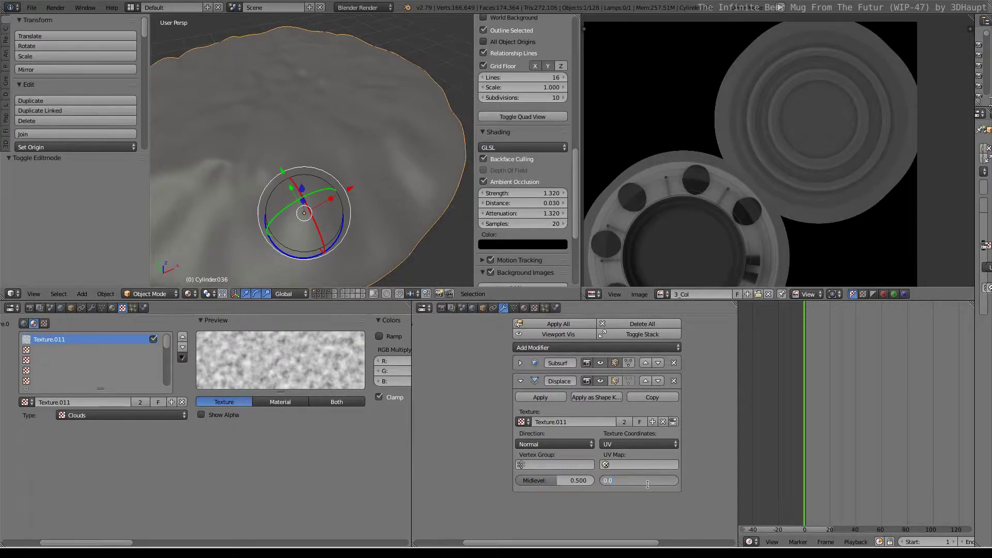
pyautogui.press('Return')
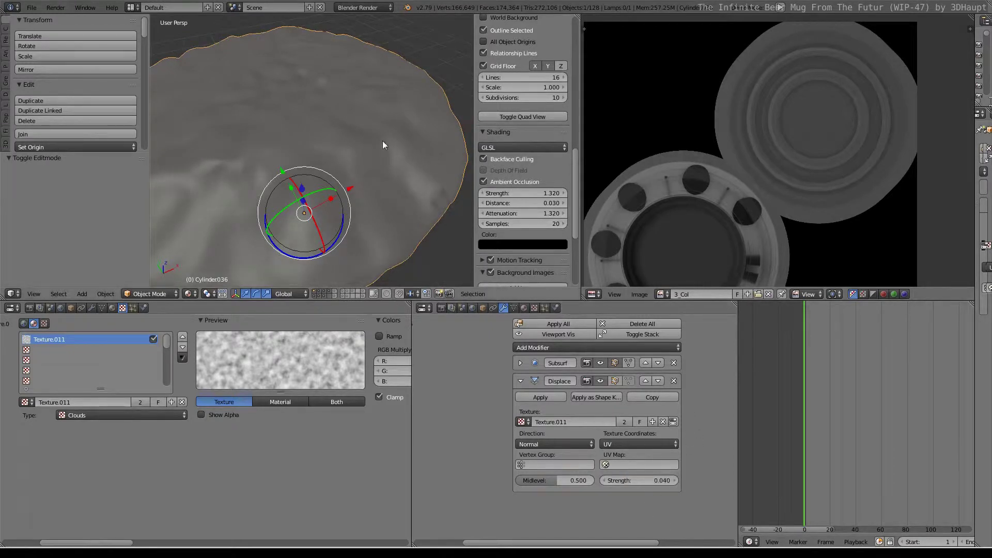
pyautogui.hotkey('ctrl', 'Up')
pyautogui.moveTo(386, 146); pyautogui.dragTo(450, 231, button='middle')
pyautogui.scroll(3, 413, 182)
pyautogui.moveTo(413, 182); pyautogui.dragTo(402, 214, button='middle')
pyautogui.scroll(1, 403, 216)
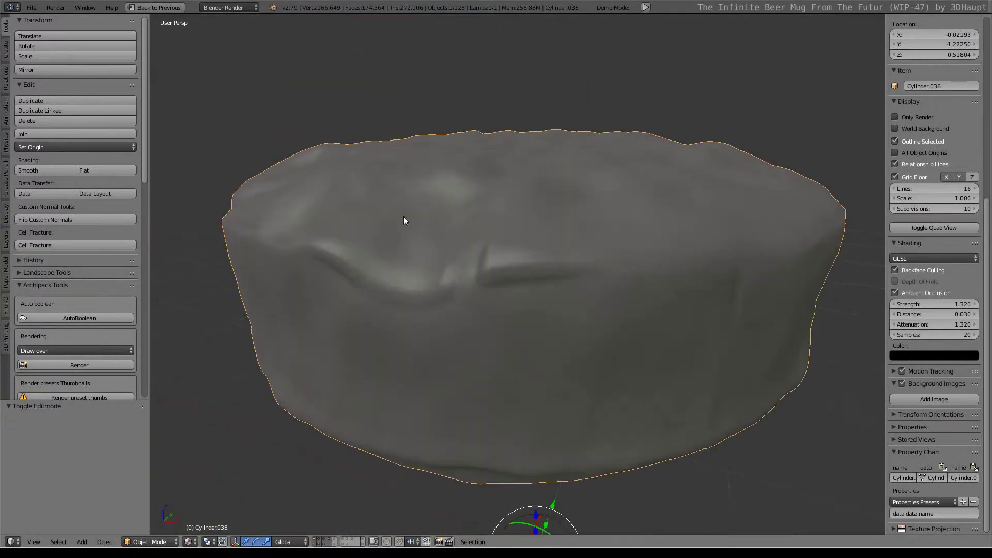
pyautogui.hotkey('ctrl', 'Up')
# Raise the Displace strength to 0.1 and view the rougher foam from above.
pyautogui.click(636, 480)
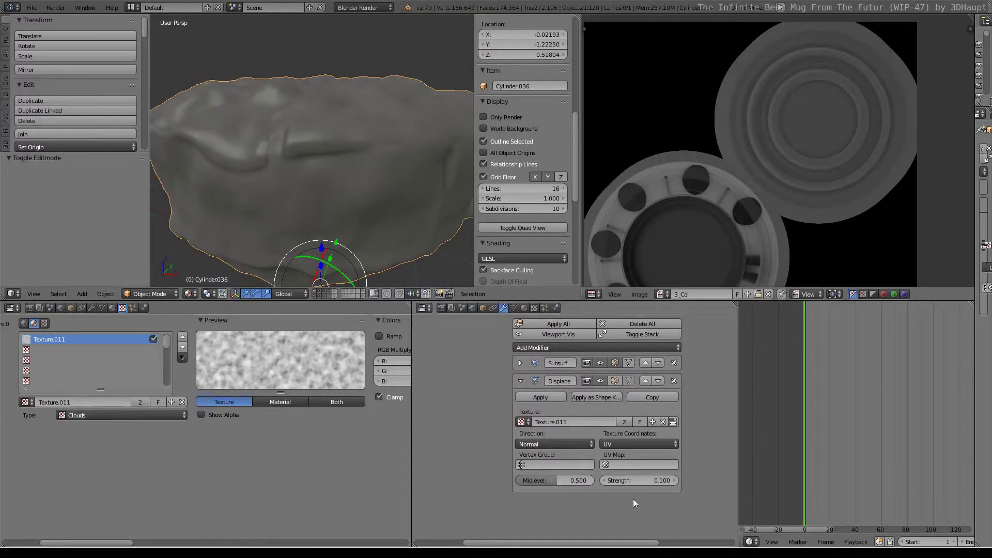
pyautogui.hotkey('ctrl', 'space')
pyautogui.moveTo(371, 190)
pyautogui.mouseDown(button='middle')
pyautogui.moveTo(460, 197)
pyautogui.moveTo(519, 284)
pyautogui.moveTo(495, 195)
pyautogui.moveTo(453, 178)
pyautogui.mouseUp(button='middle')
pyautogui.hotkey('ctrl', 'space')
pyautogui.scroll(4, 341, 202)
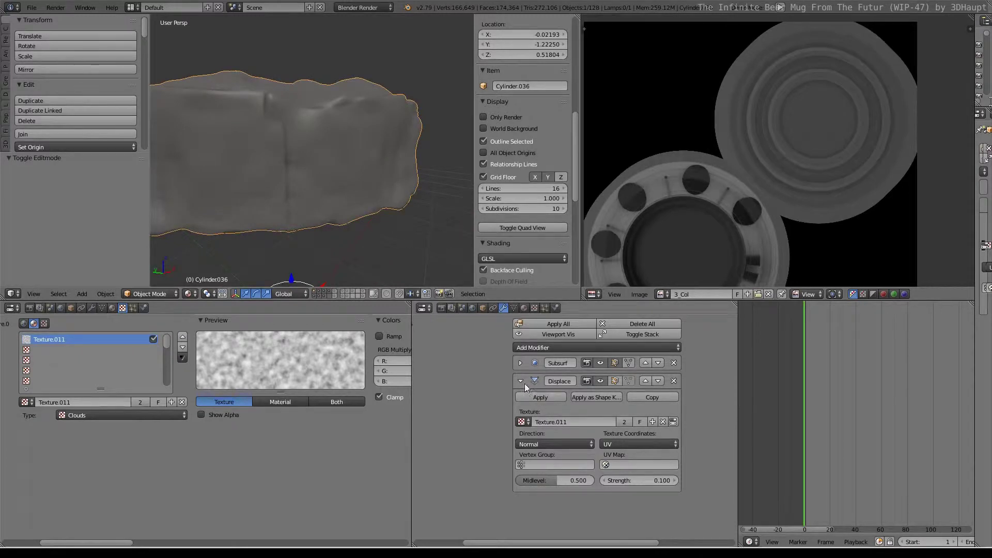
# Try RGB to XYZ as the Displace direction, then set it back to Normal.
pyautogui.click(557, 446)
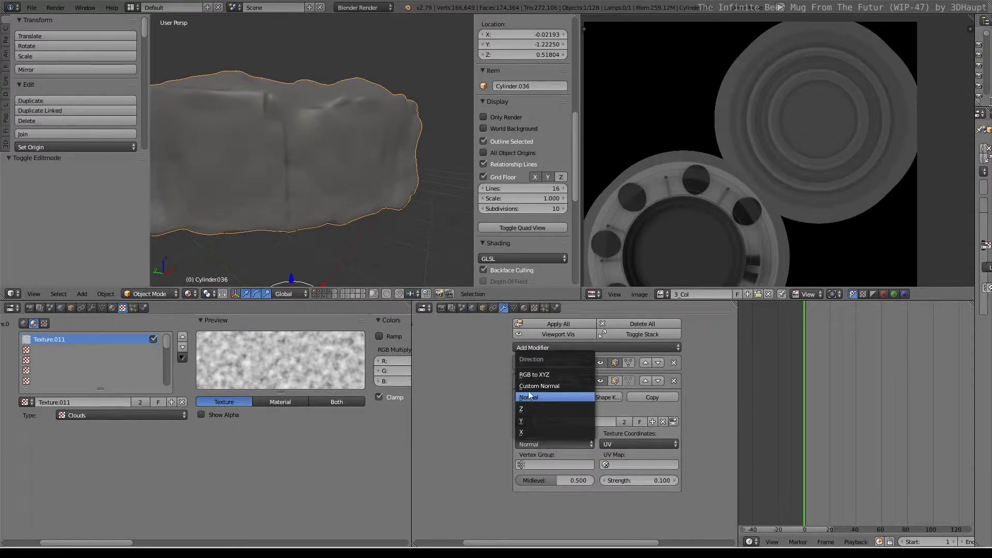
pyautogui.click(528, 396)
pyautogui.click(575, 440)
pyautogui.click(550, 374)
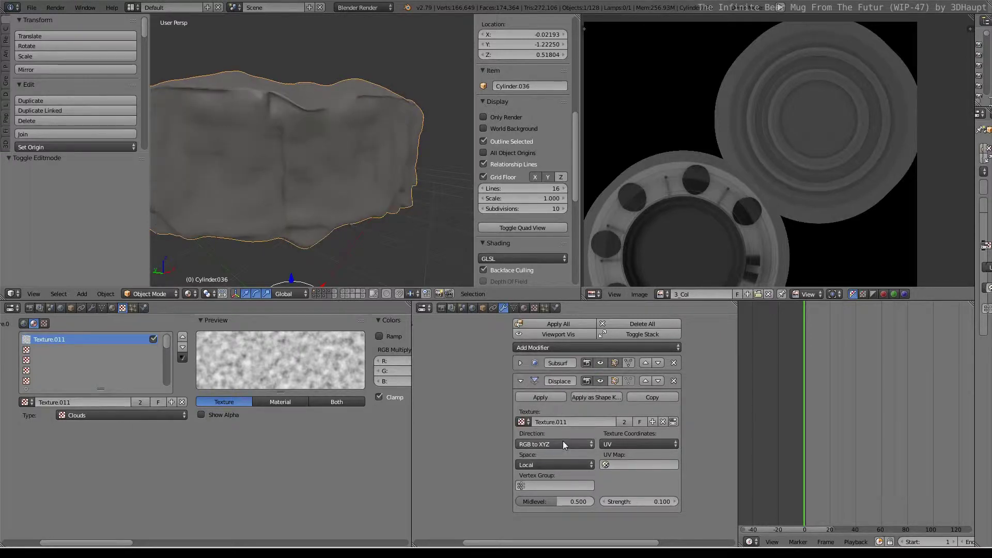
pyautogui.click(563, 444)
pyautogui.click(551, 396)
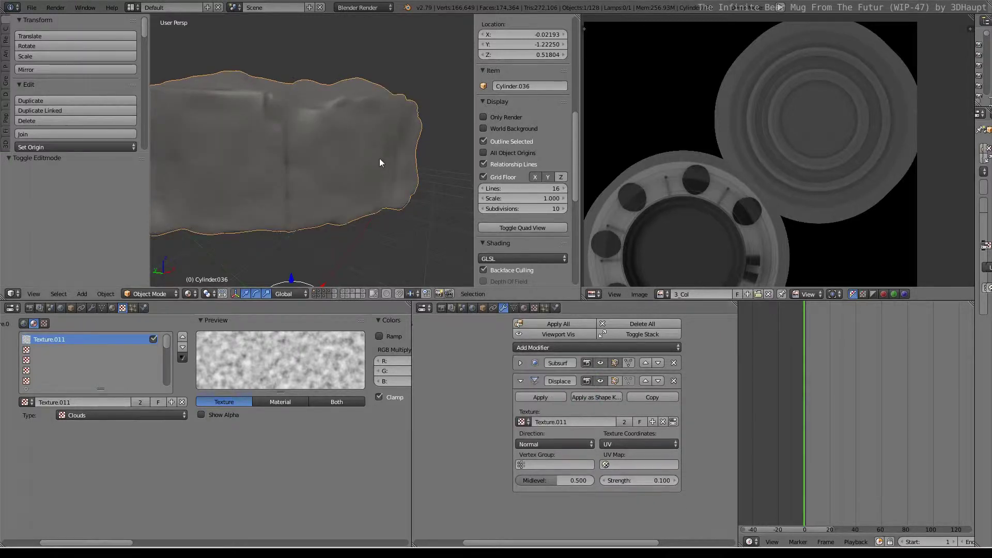
# Inspect the displaced foam full-screen, then set the Displace UV Map to UVMap.
pyautogui.hotkey('shift', 'space')
pyautogui.moveTo(511, 221)
pyautogui.mouseDown(button='middle')
pyautogui.moveTo(451, 250)
pyautogui.moveTo(483, 270)
pyautogui.moveTo(458, 126)
pyautogui.moveTo(453, 158)
pyautogui.moveTo(474, 271)
pyautogui.mouseUp(button='middle')
pyautogui.hotkey('shift', 'space')
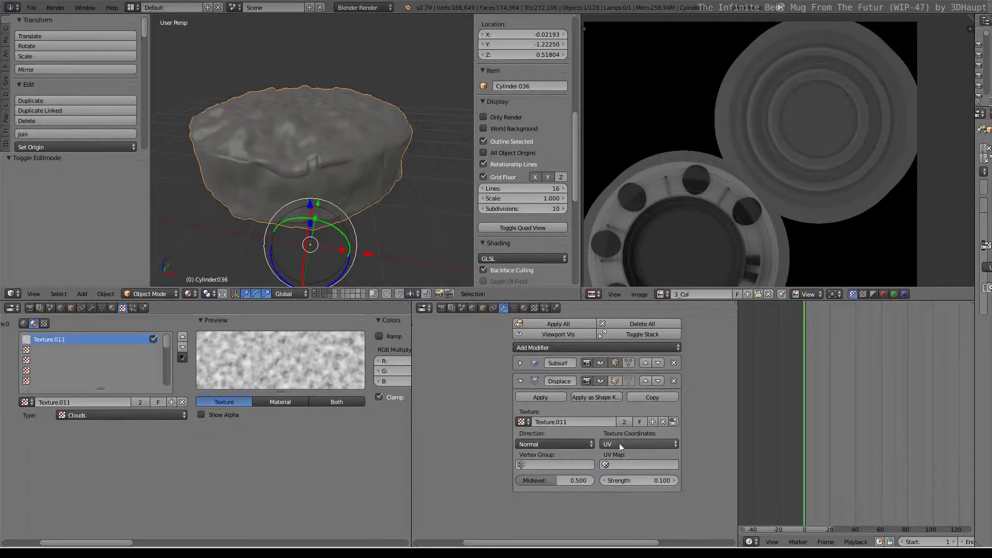
pyautogui.click(635, 465)
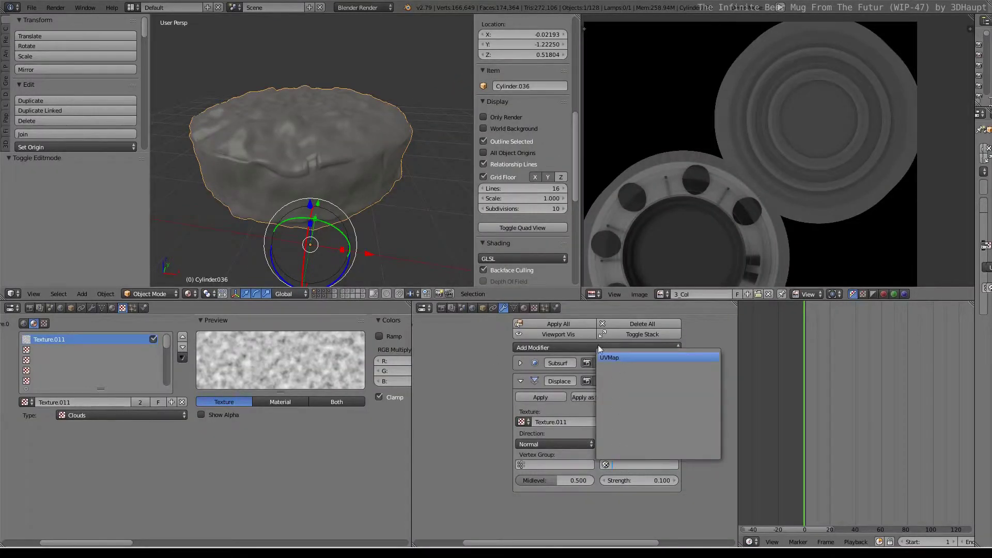
pyautogui.click(601, 358)
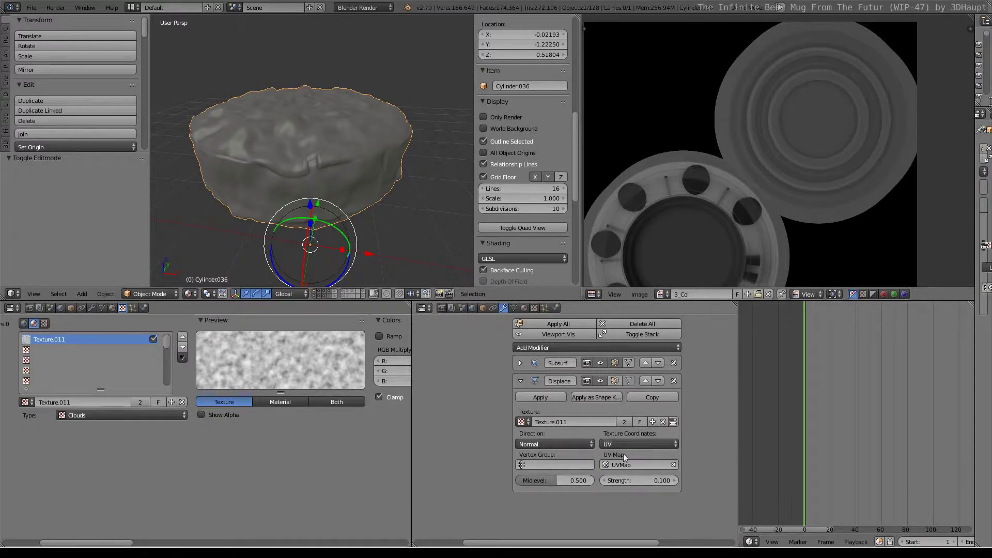
# In Edit Mode, cube-project the foam's UVs and mark the bottom rim loop as a seam.
pyautogui.press('Tab')
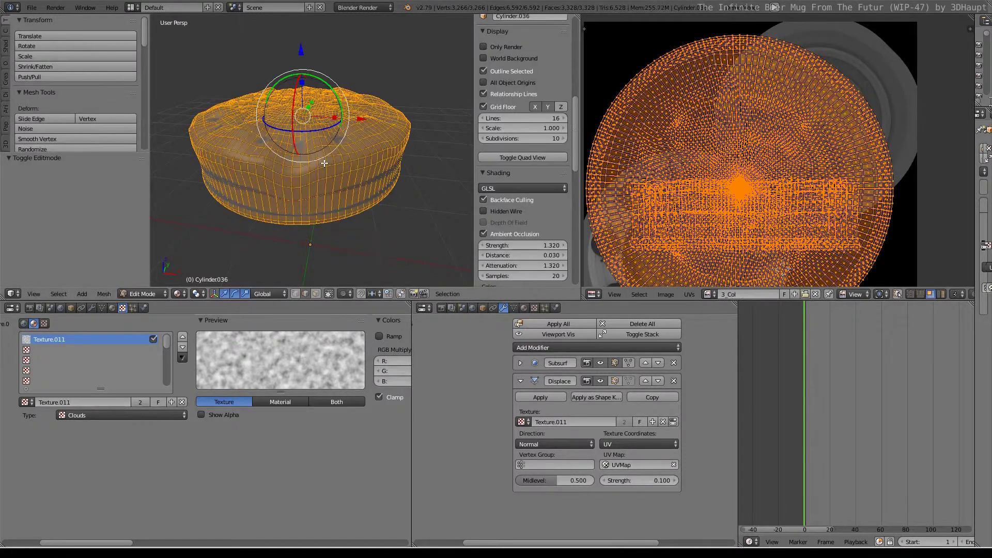
pyautogui.press('u')
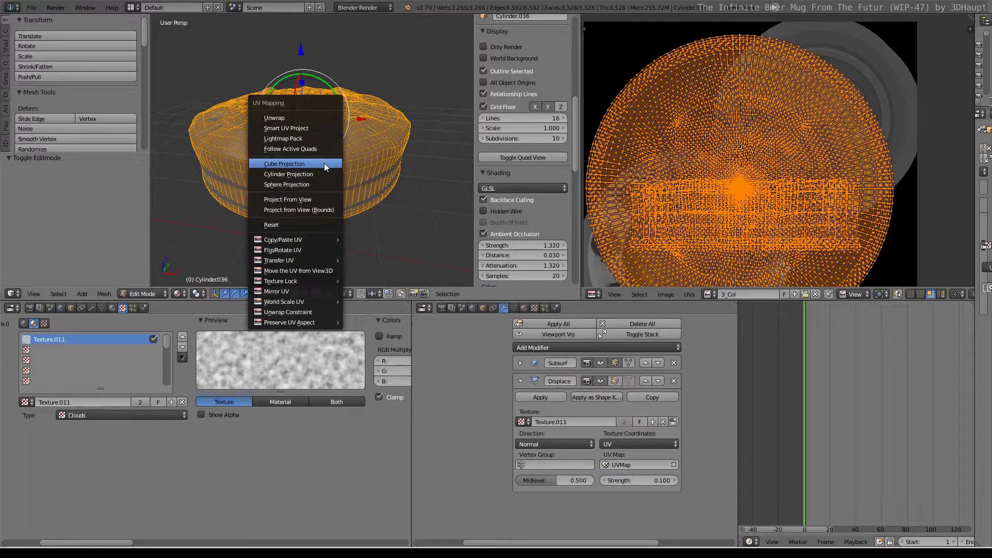
pyautogui.click(324, 163)
pyautogui.moveTo(324, 163); pyautogui.dragTo(329, 127, button='middle')
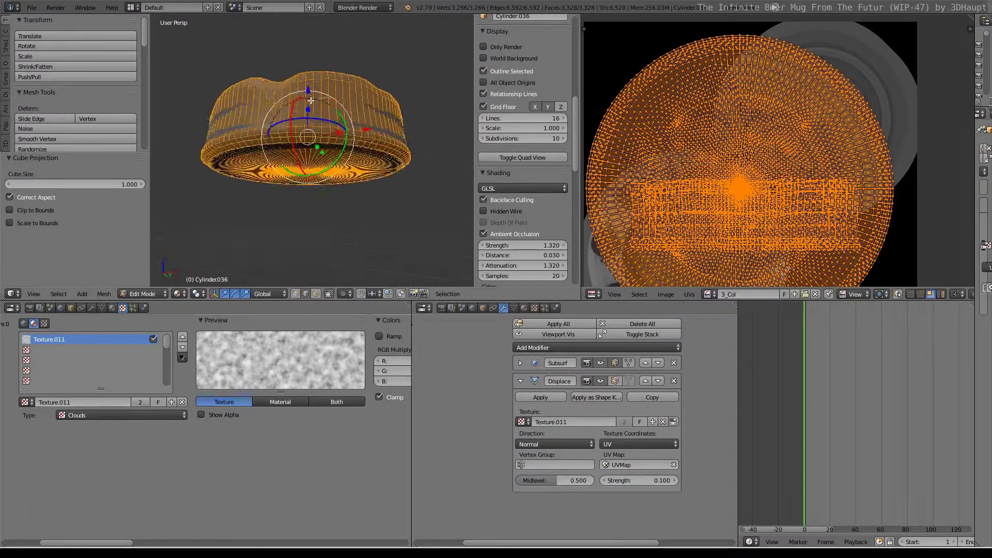
pyautogui.press('a')
pyautogui.keyDown('alt'); pyautogui.rightClick(324, 107); pyautogui.keyUp('alt')
pyautogui.hotkey('ctrl', 'e')
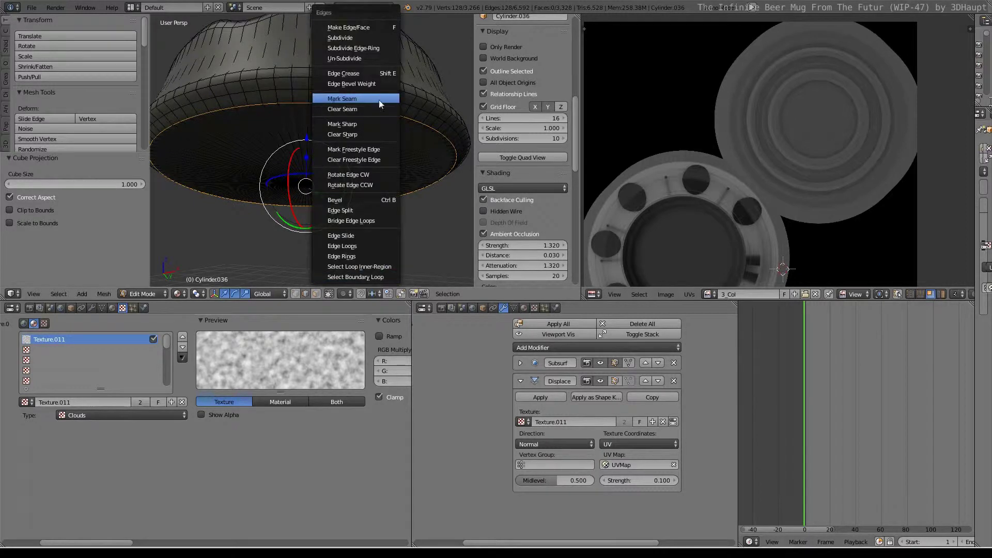
pyautogui.click(372, 94)
# Cube-project and unwrap the whole mesh again, then clear the seams and select a new rim loop.
pyautogui.press('a')
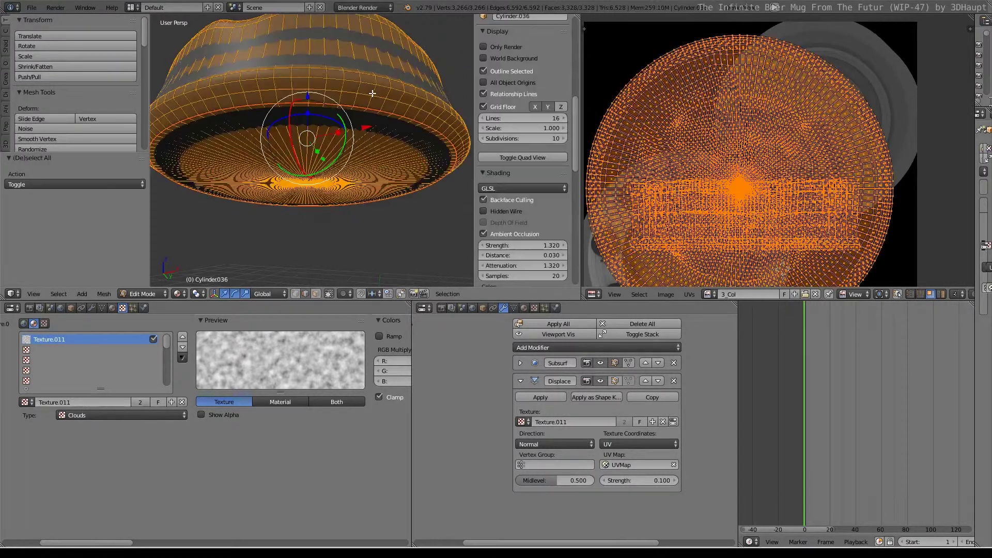
pyautogui.press('u')
pyautogui.click(373, 93)
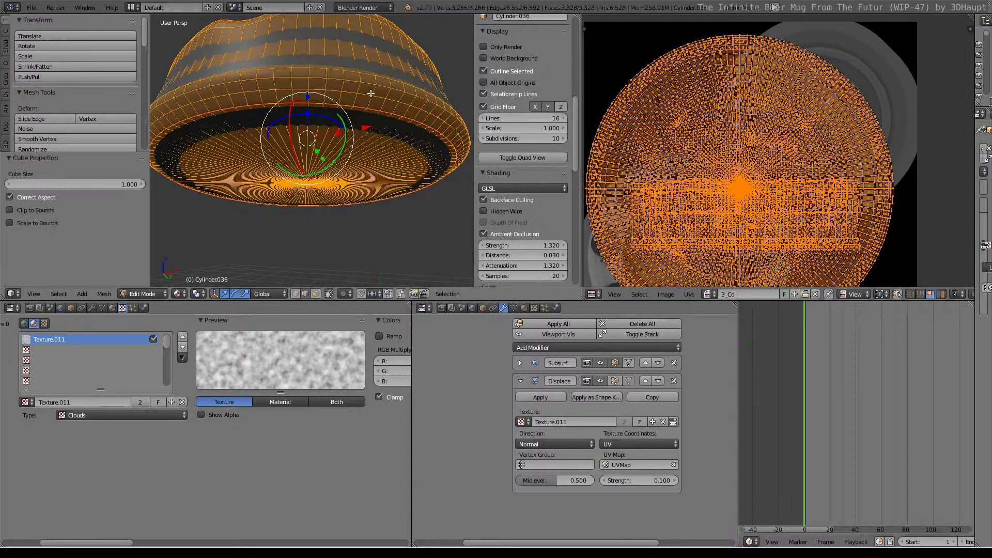
pyautogui.press('u')
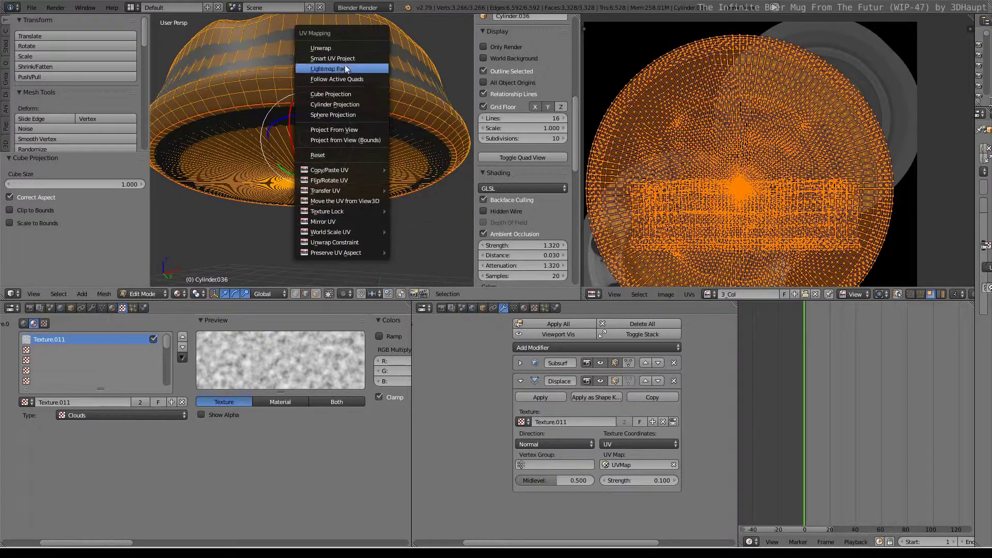
pyautogui.press('Return')
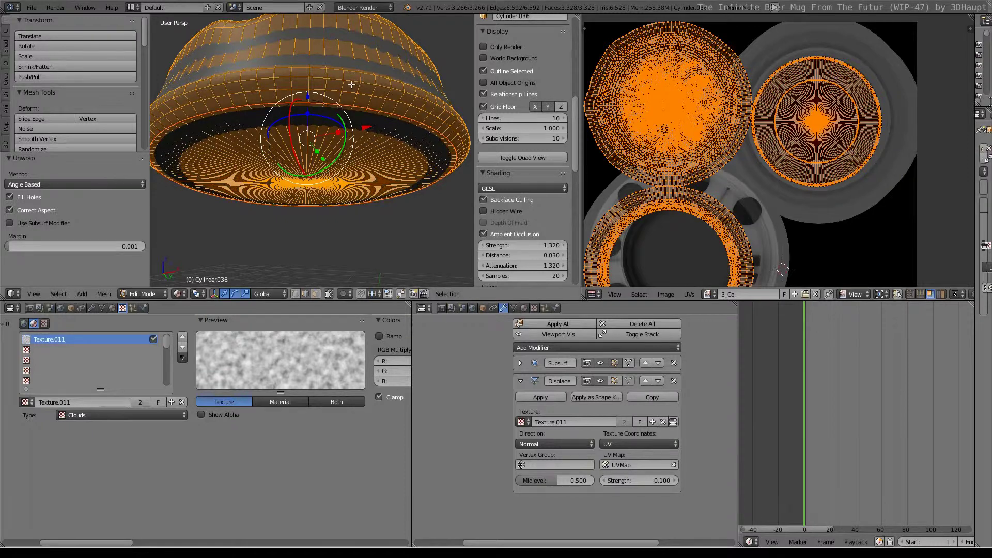
pyautogui.hotkey('ctrl', 'e')
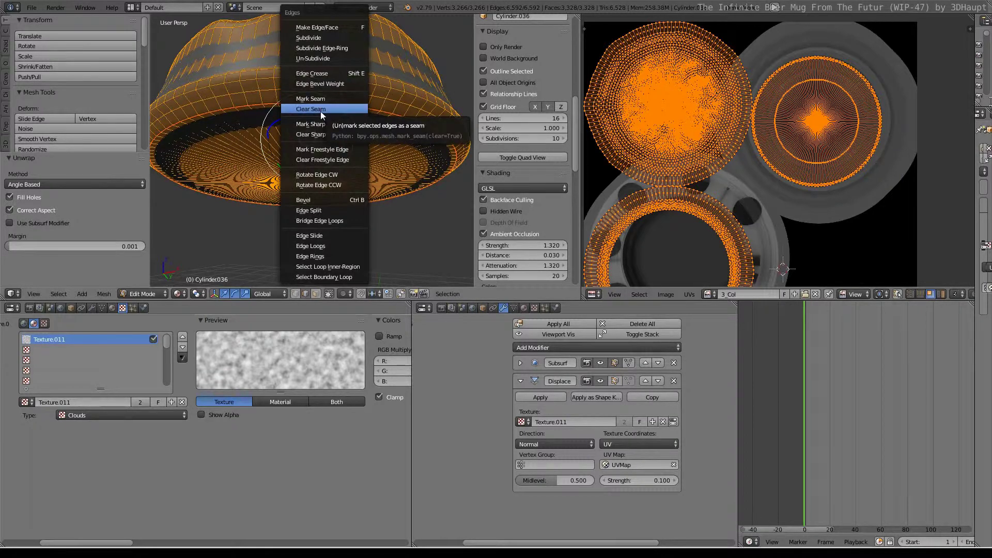
pyautogui.click(321, 109)
pyautogui.keyDown('alt'); pyautogui.rightClick(321, 104); pyautogui.keyUp('alt')
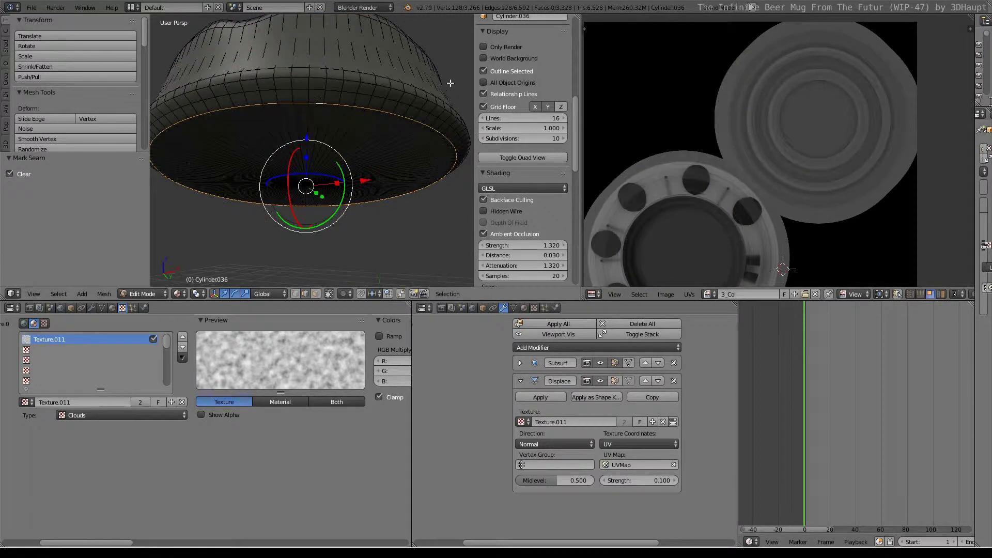
pyautogui.hotkey('ctrl', 'e')
# Mark the chosen loop as a seam and unwrap the whole foam mesh.
pyautogui.click(433, 98)
pyautogui.press('a')
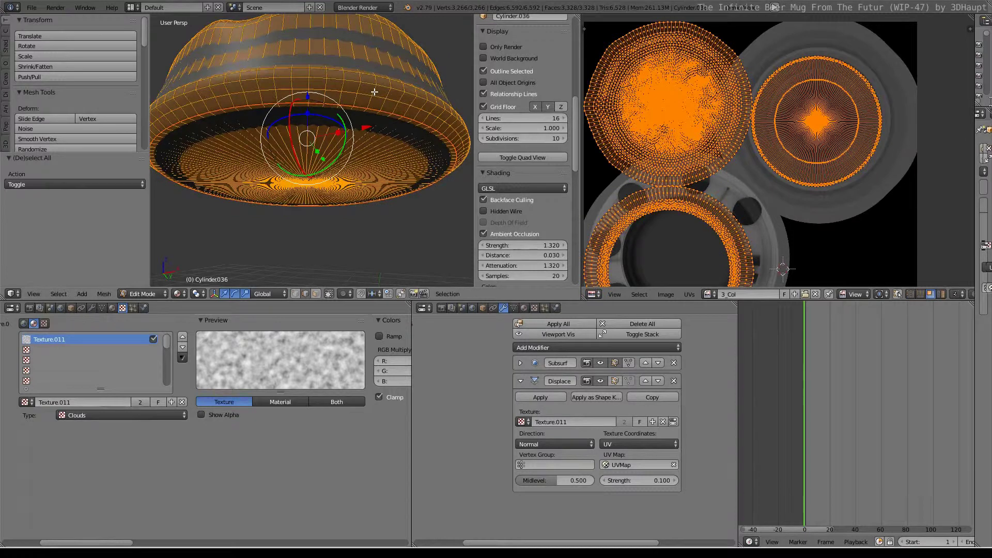
pyautogui.press('u')
pyautogui.click(375, 91)
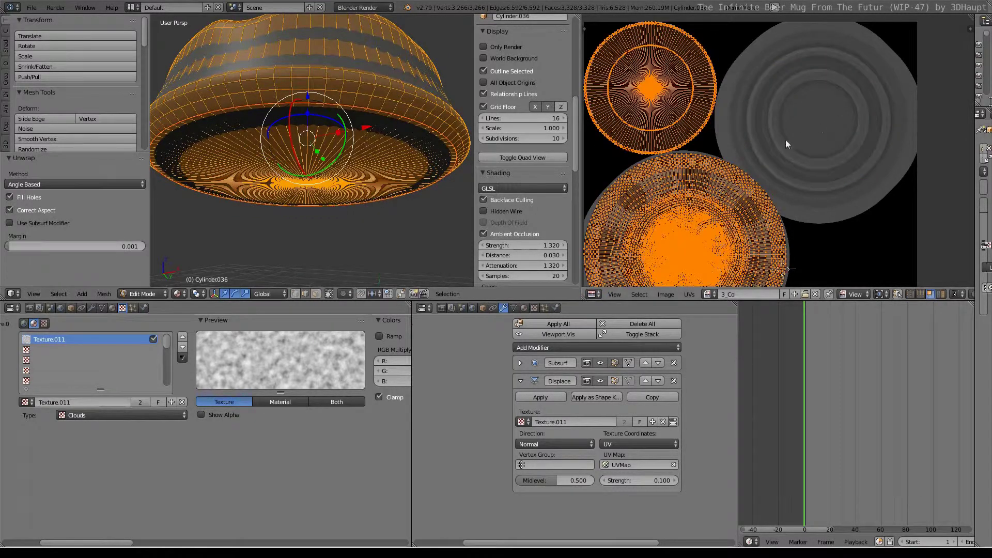
# Scale the UV islands down by 0.858 and move them to fit over the image.
pyautogui.scroll(-4, 785, 140)
pyautogui.press('a')
pyautogui.press('a')
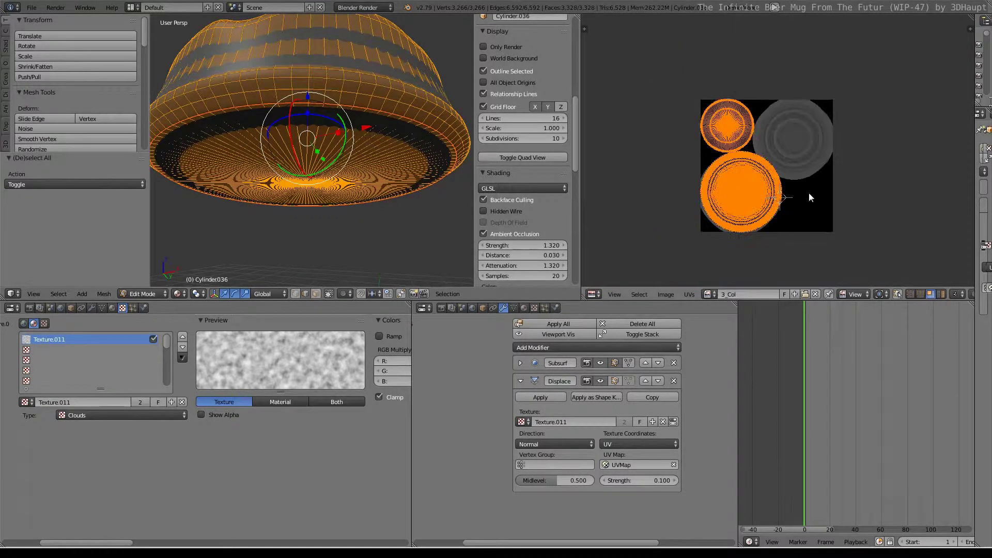
pyautogui.press('s')
pyautogui.click(862, 190)
pyautogui.press('g')
pyautogui.click(882, 148)
pyautogui.press('s')
pyautogui.click(864, 146)
pyautogui.press('g')
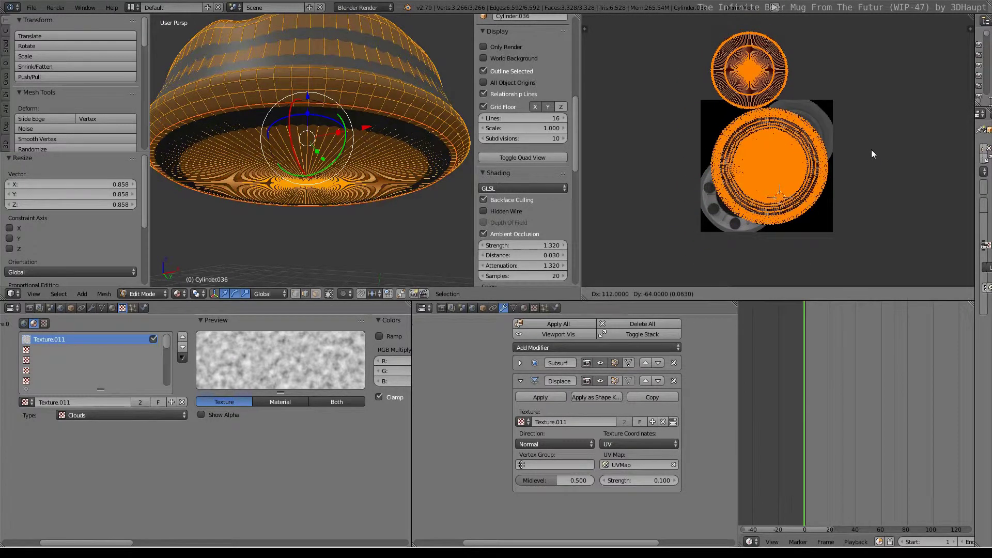
pyautogui.click(858, 139)
# Move the small round UV island onto the image centre, then return to Object Mode.
pyautogui.click(736, 65)
pyautogui.press('l')
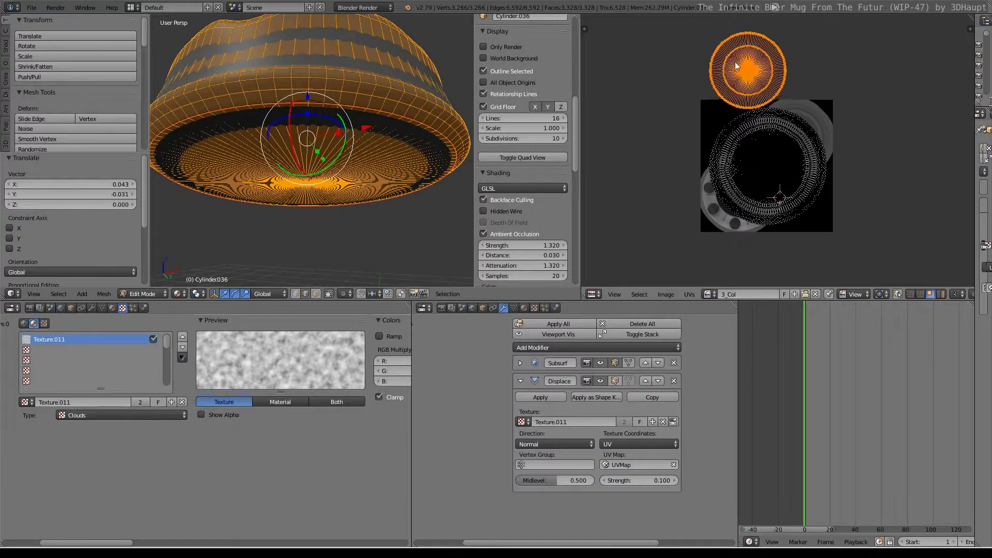
pyautogui.press('g')
pyautogui.click(752, 153)
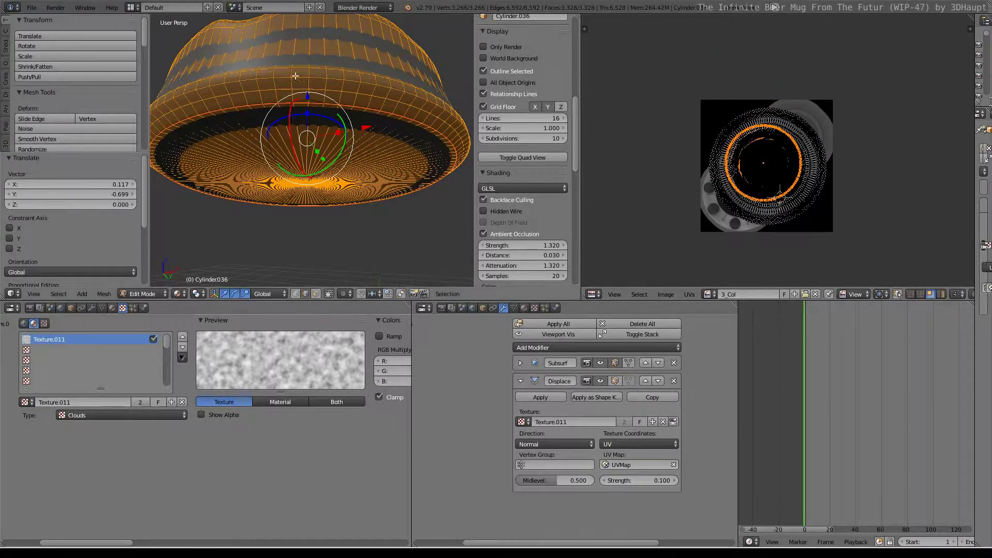
pyautogui.hotkey('ctrl', 'space')
pyautogui.press('Tab')
# Orbit and zoom around the foam to inspect its cloud bumps, then restore the normal layout.
pyautogui.moveTo(558, 162)
pyautogui.mouseDown(button='middle')
pyautogui.moveTo(593, 243)
pyautogui.moveTo(593, 271)
pyautogui.moveTo(544, 89)
pyautogui.moveTo(589, 143)
pyautogui.moveTo(551, 277)
pyautogui.moveTo(498, 212)
pyautogui.mouseUp(button='middle')
pyautogui.scroll(-2, 543, 86)
pyautogui.scroll(-2, 542, 107)
pyautogui.scroll(1, 560, 280)
pyautogui.scroll(3, 570, 297)
pyautogui.scroll(2, 551, 271)
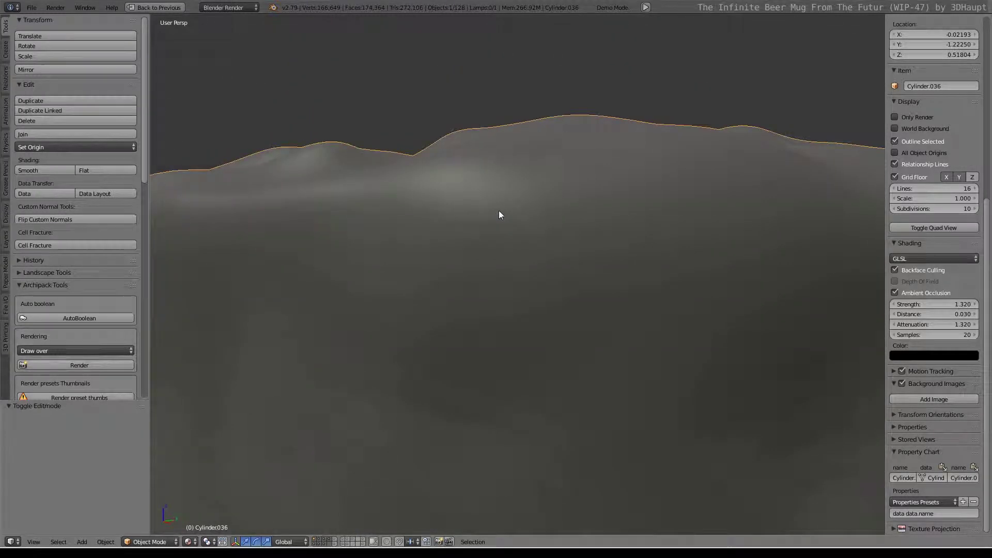
pyautogui.hotkey('ctrl', 'Up')
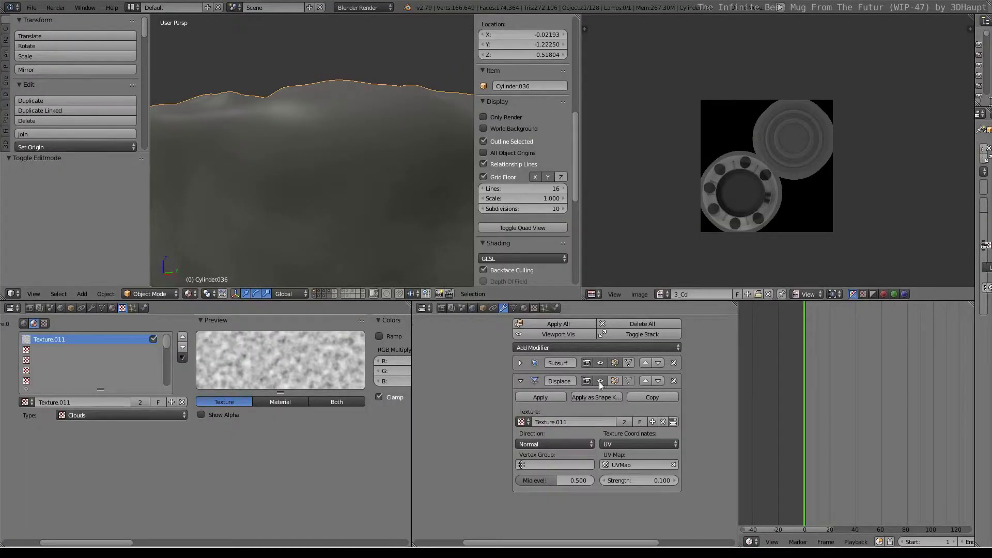
# Hide the Displace effect in the viewport and expand the Subsurf modifier settings.
pyautogui.click(601, 381)
pyautogui.click(520, 382)
pyautogui.click(521, 364)
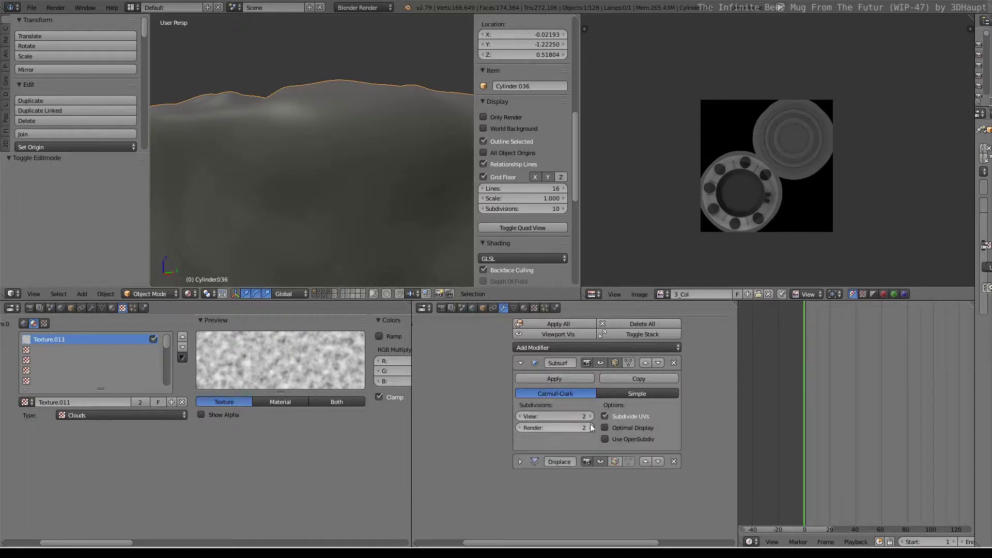
# Check the foam with Subsurf at level 3, then collapse Subsurf and expand Displace.
pyautogui.hotkey('ctrl', 'Up')
pyautogui.moveTo(378, 139)
pyautogui.mouseDown(button='middle')
pyautogui.moveTo(425, 196)
pyautogui.moveTo(451, 254)
pyautogui.moveTo(449, 151)
pyautogui.moveTo(416, 133)
pyautogui.mouseUp(button='middle')
pyautogui.scroll(-5, 434, 142)
pyautogui.hotkey('ctrl', 'Up')
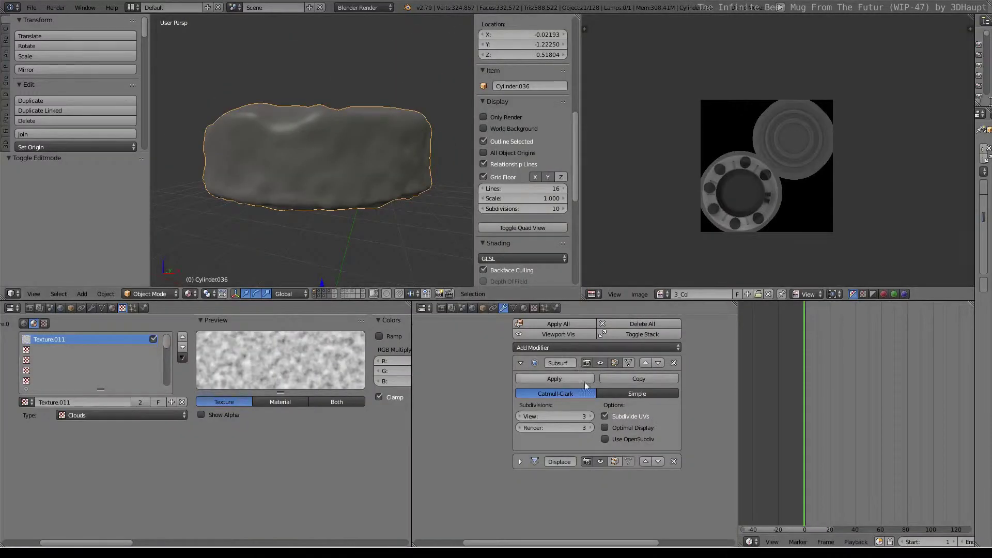
pyautogui.click(521, 363)
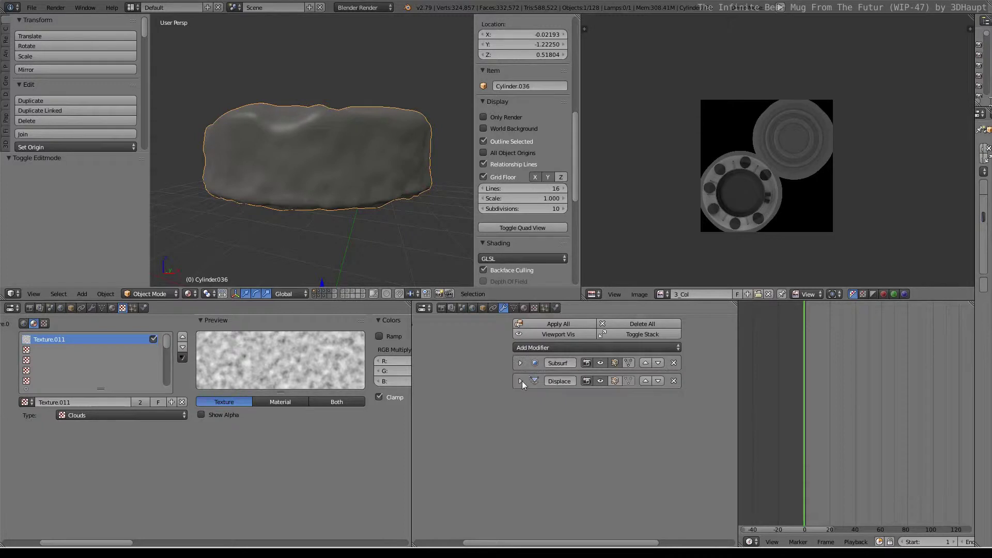
pyautogui.click(521, 381)
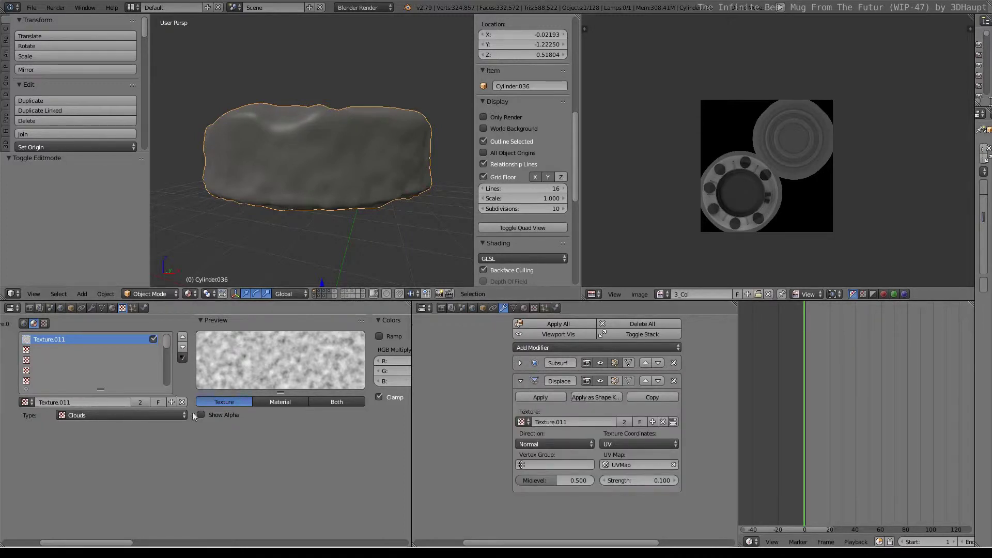
# Set the Clouds texture Size to 0.
pyautogui.keyDown('ctrl'); pyautogui.scroll(-5, 193, 416); pyautogui.keyUp('ctrl')
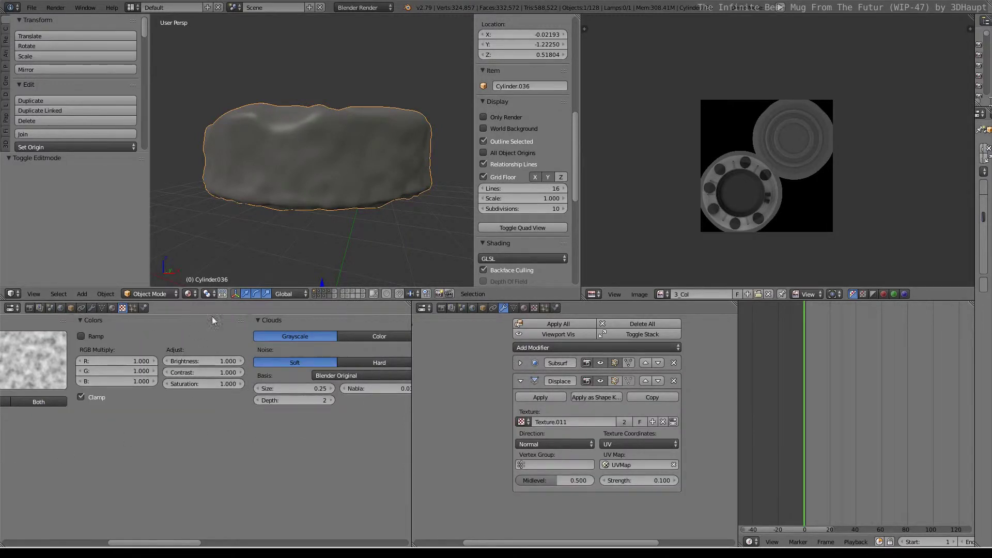
pyautogui.keyDown('ctrl'); pyautogui.scroll(4, 155, 403); pyautogui.keyUp('ctrl')
pyautogui.keyDown('ctrl'); pyautogui.scroll(-4, 103, 434); pyautogui.keyUp('ctrl')
pyautogui.keyDown('ctrl'); pyautogui.scroll(-3, 71, 453); pyautogui.keyUp('ctrl')
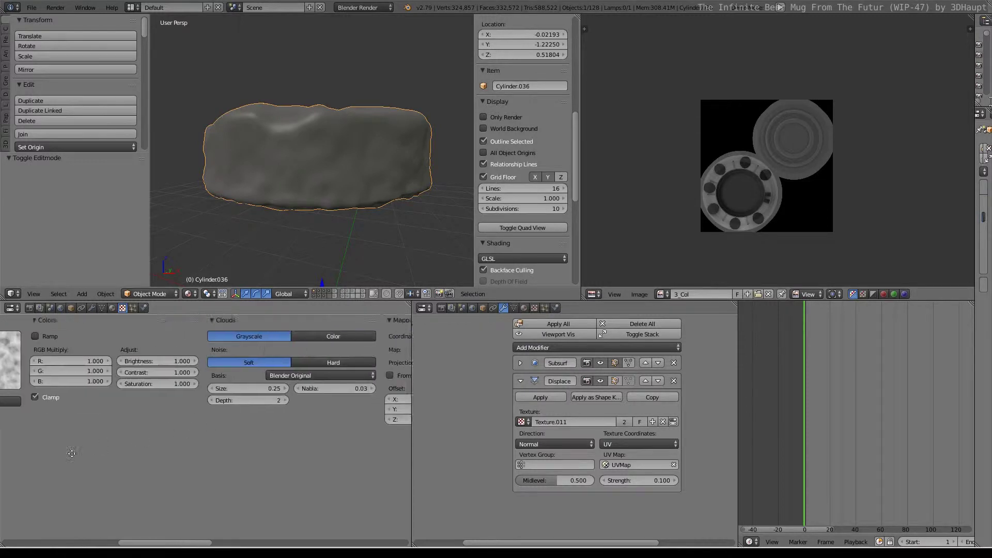
pyautogui.moveTo(71, 453); pyautogui.dragTo(52, 458, button='middle')
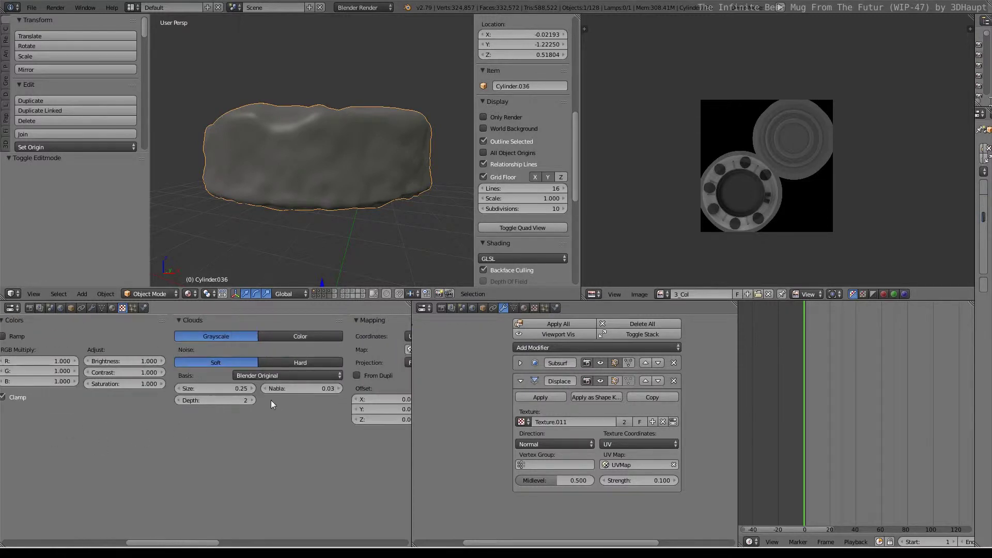
pyautogui.moveTo(225, 393); pyautogui.dragTo(248, 388)
pyautogui.click(225, 392)
pyautogui.write('0')
pyautogui.press('Return')
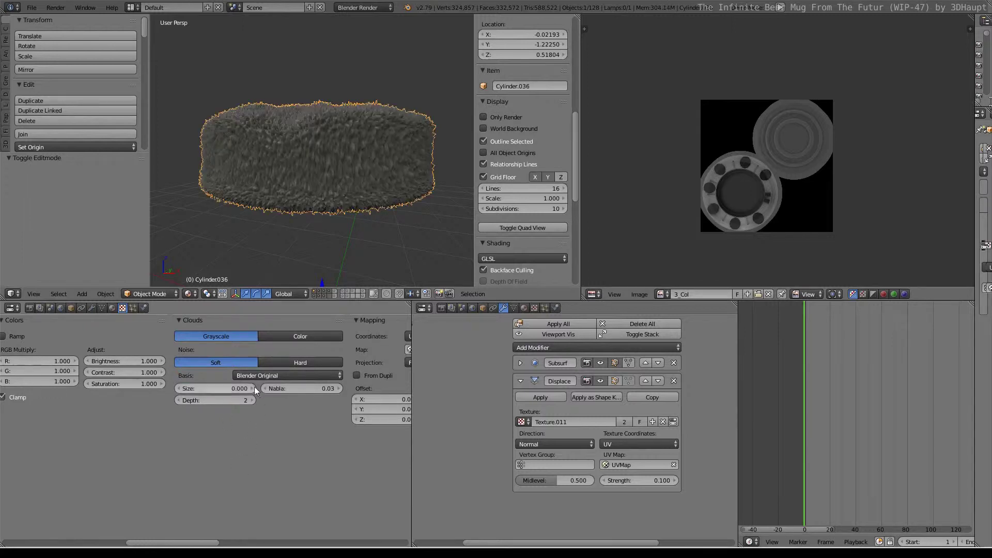
# Raise the Clouds Size to 0.10 and view the foam disc from above.
pyautogui.scroll(5, 356, 130)
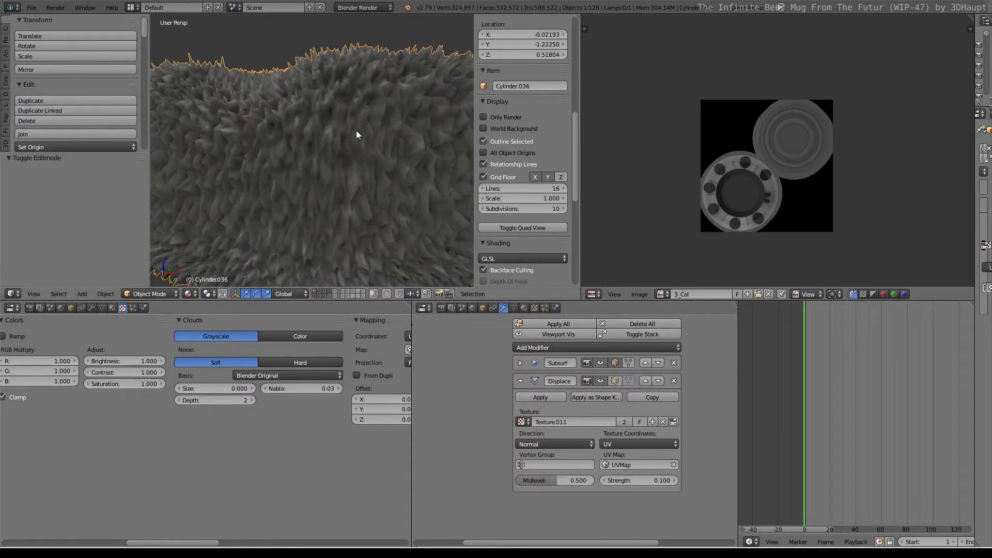
pyautogui.moveTo(259, 389); pyautogui.dragTo(243, 389)
pyautogui.click(254, 388)
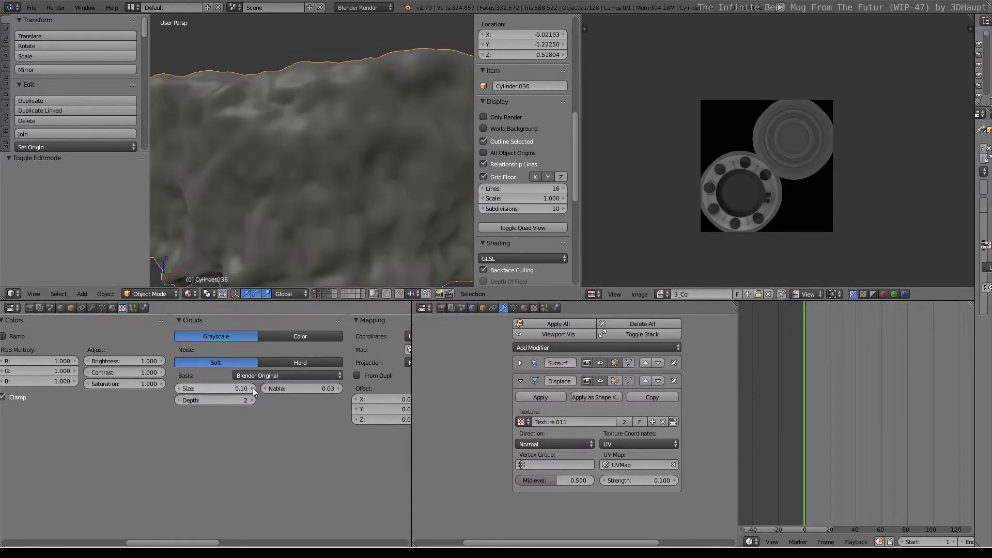
pyautogui.scroll(-5, 316, 148)
pyautogui.moveTo(316, 148)
pyautogui.mouseDown(button='middle')
pyautogui.moveTo(277, 120)
pyautogui.moveTo(309, 192)
pyautogui.mouseUp(button='middle')
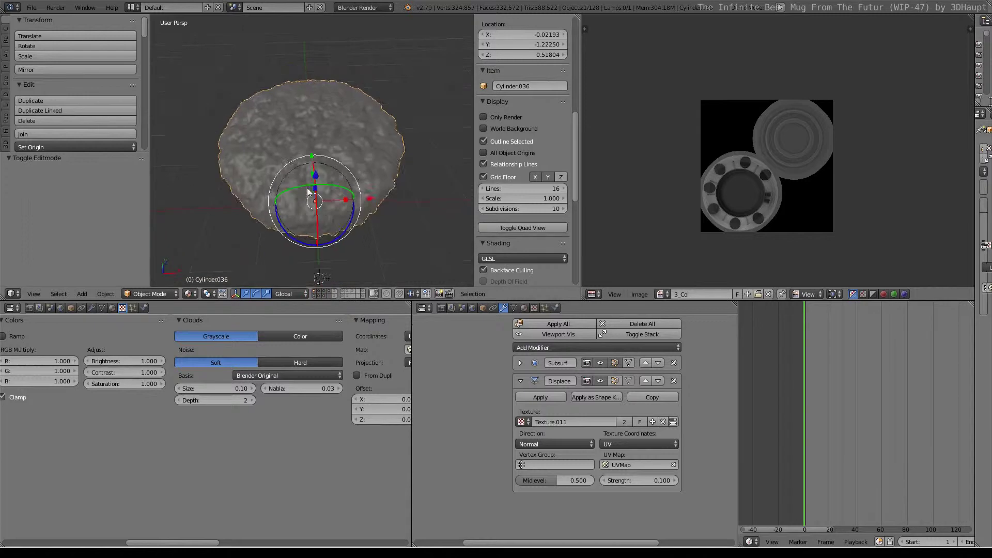
pyautogui.scroll(3, 309, 193)
# Set the Clouds Size to 0.02, inspect the foam from the side, and collapse Displace.
pyautogui.click(232, 389)
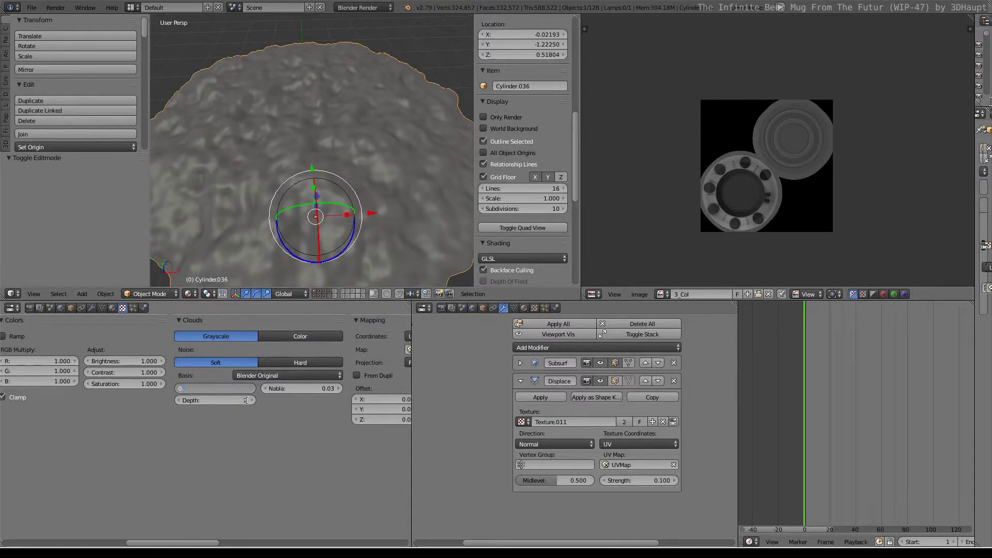
pyautogui.write('02')
pyautogui.press('Return')
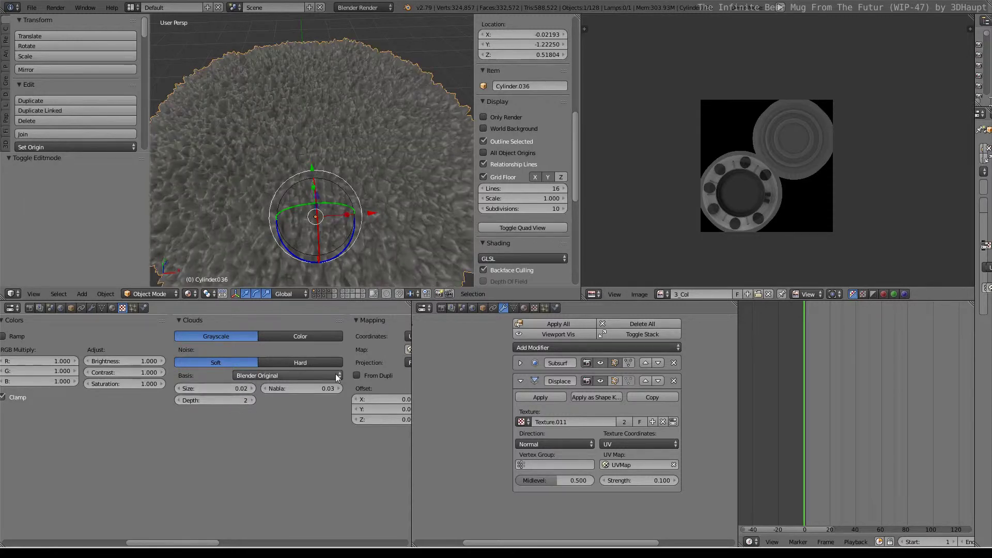
pyautogui.scroll(-4, 322, 64)
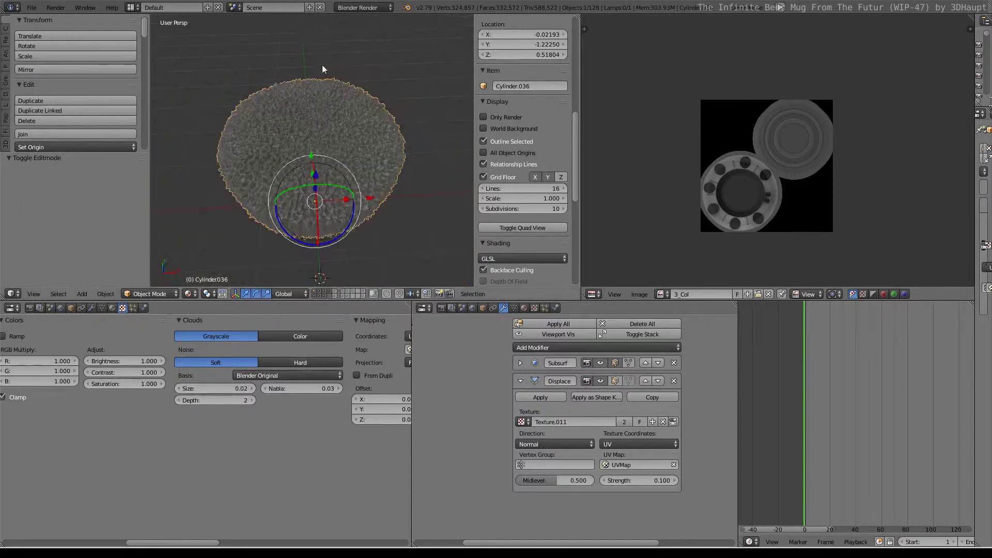
pyautogui.moveTo(322, 65); pyautogui.dragTo(322, 264, button='middle')
pyautogui.scroll(3, 333, 162)
pyautogui.moveTo(333, 161)
pyautogui.mouseDown(button='middle')
pyautogui.moveTo(325, 142)
pyautogui.moveTo(323, 166)
pyautogui.mouseUp(button='middle')
pyautogui.scroll(2, 319, 189)
pyautogui.scroll(2, 319, 189)
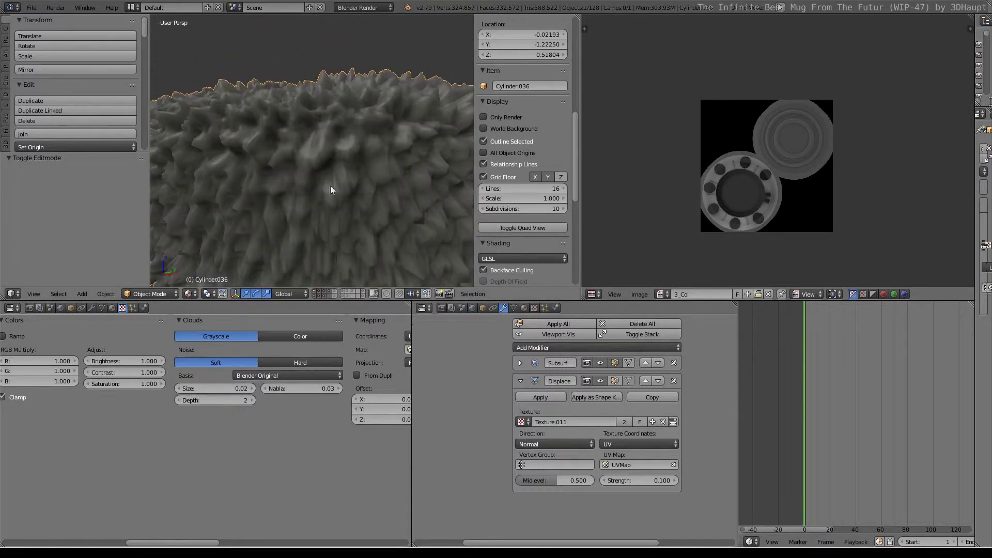
pyautogui.click(527, 381)
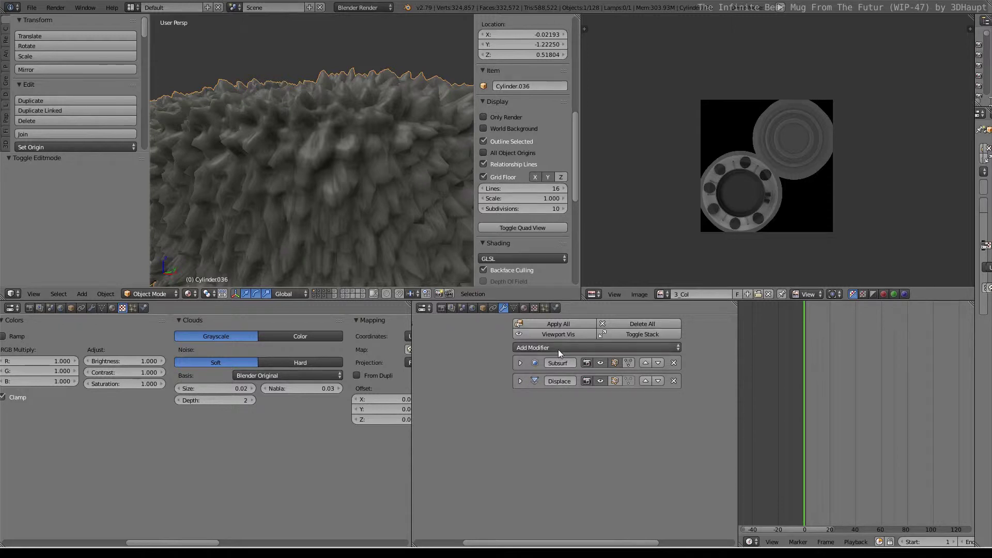
pyautogui.click(558, 347)
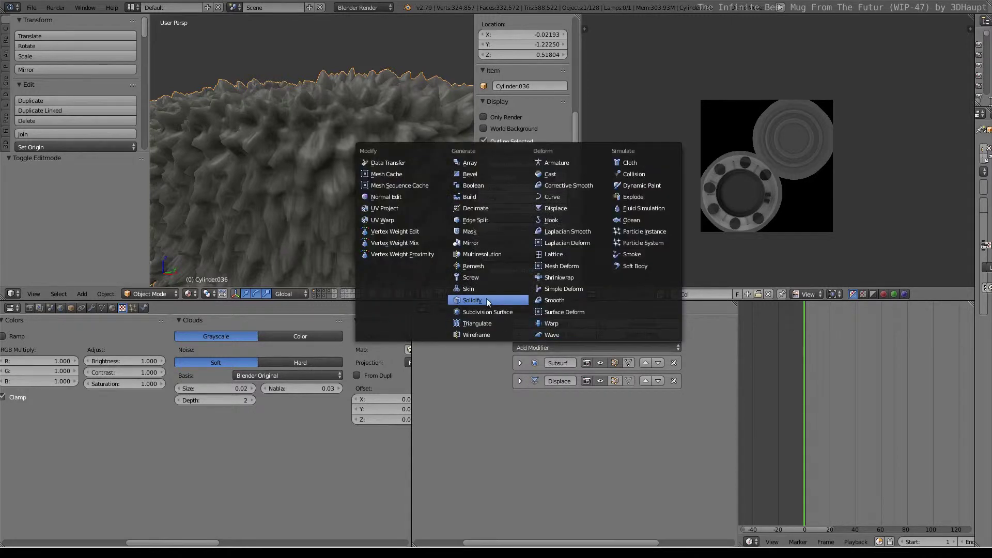
pyautogui.click(563, 299)
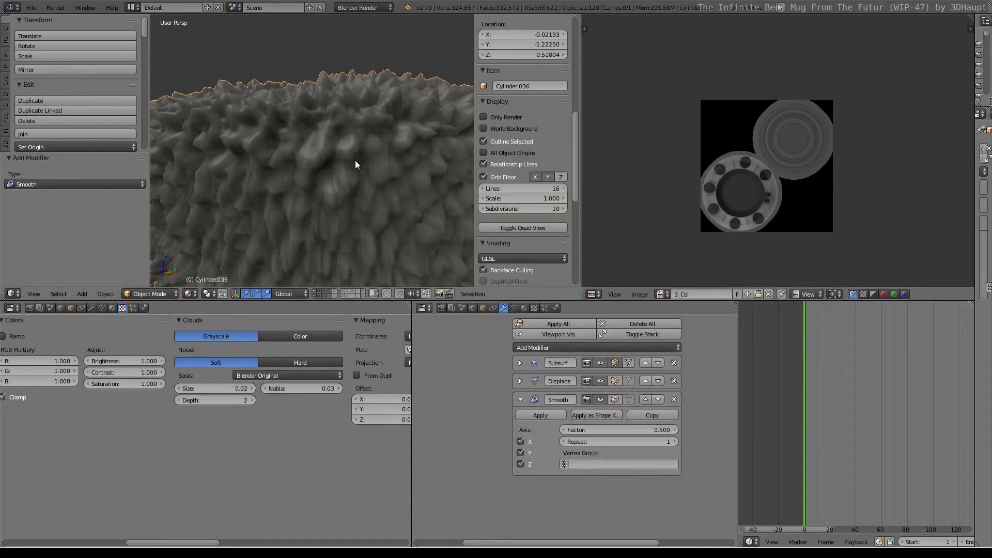
pyautogui.click(638, 445)
pyautogui.write('10')
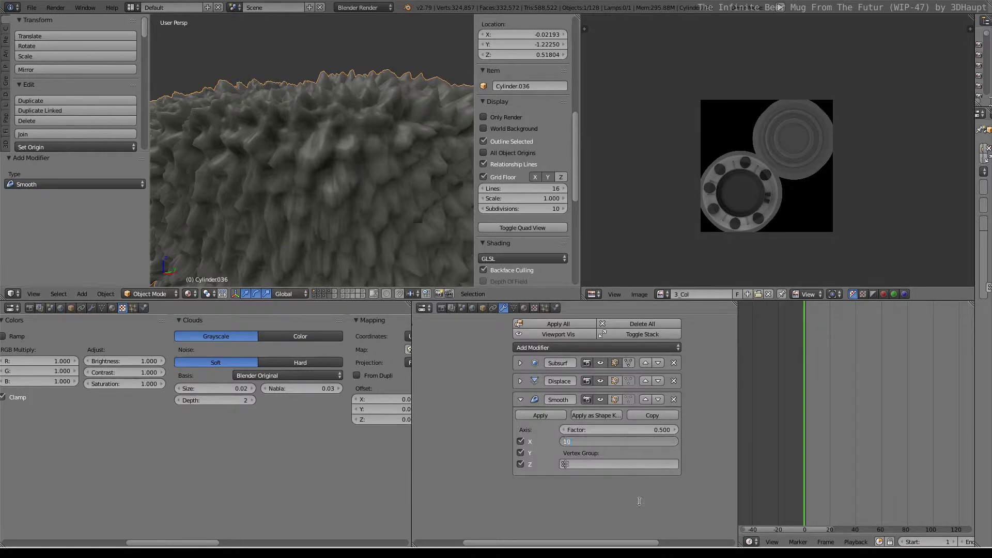
pyautogui.press('Return')
pyautogui.hotkey('ctrl', 'Up')
pyautogui.moveTo(346, 153)
pyautogui.mouseDown(button='middle')
pyautogui.moveTo(410, 213)
pyautogui.moveTo(437, 264)
pyautogui.moveTo(430, 164)
pyautogui.mouseUp(button='middle')
pyautogui.hotkey('ctrl', 'Up')
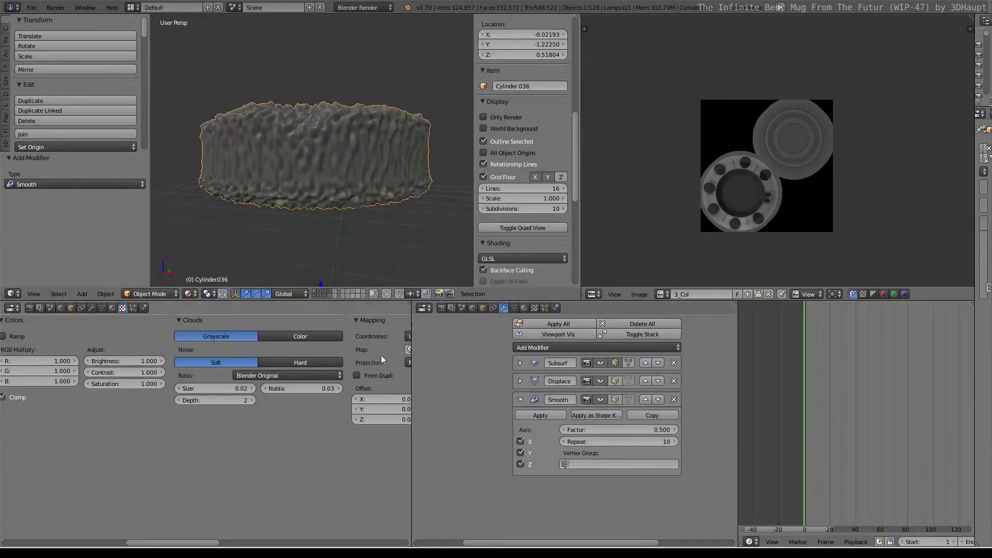
pyautogui.click(657, 441)
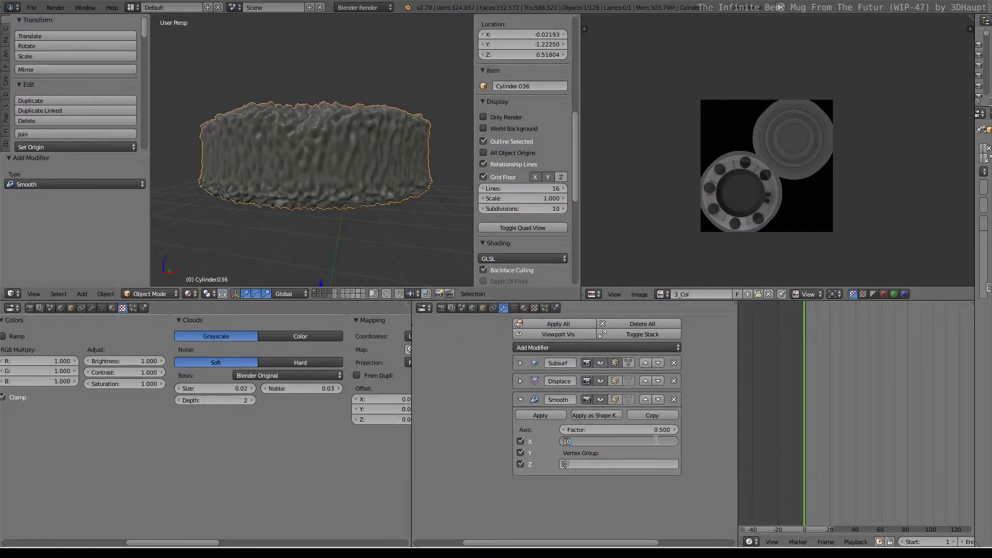
pyautogui.click(683, 404)
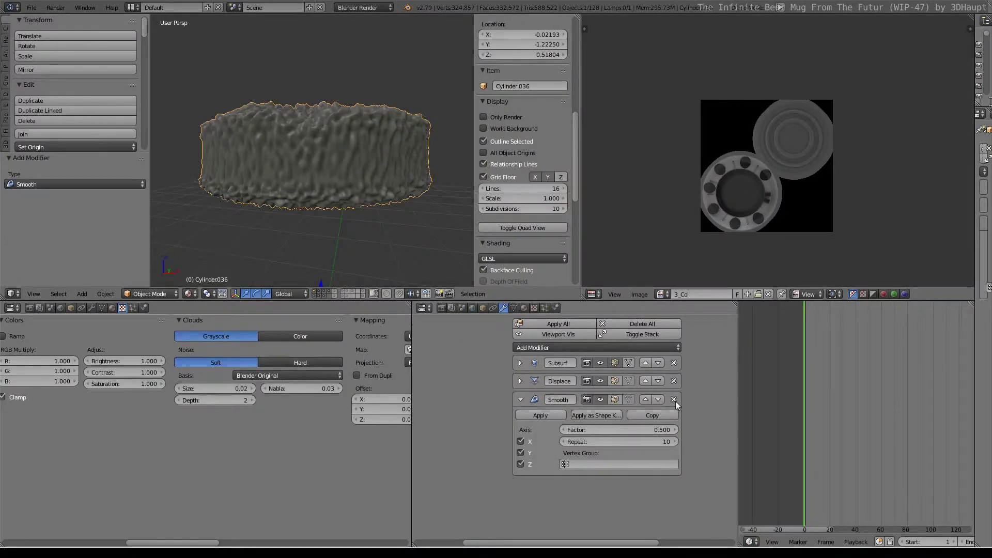
pyautogui.click(674, 400)
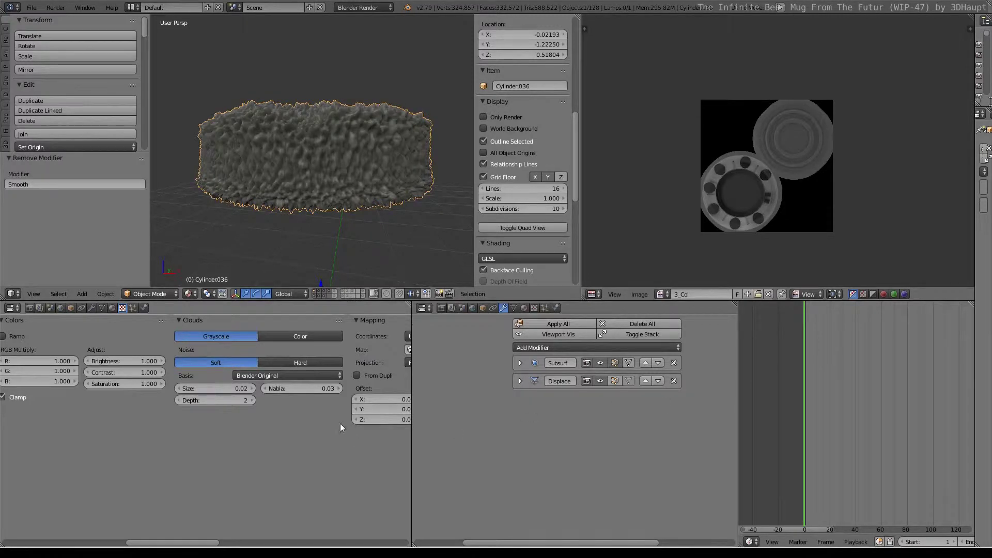
# Set the Clouds Size to 0.01, then 0.04, and view the foam from above.
pyautogui.click(237, 387)
pyautogui.press('Return')
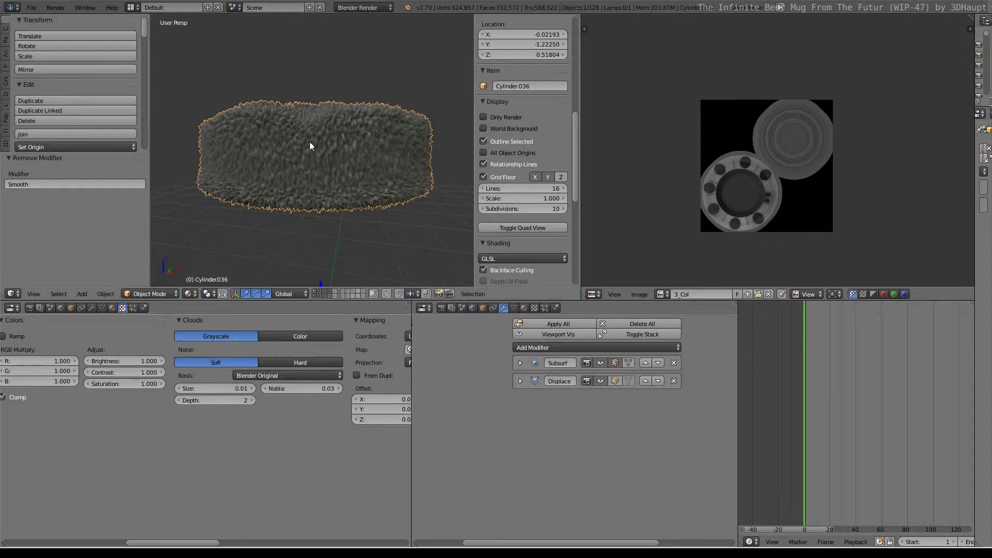
pyautogui.scroll(4, 309, 142)
pyautogui.click(222, 389)
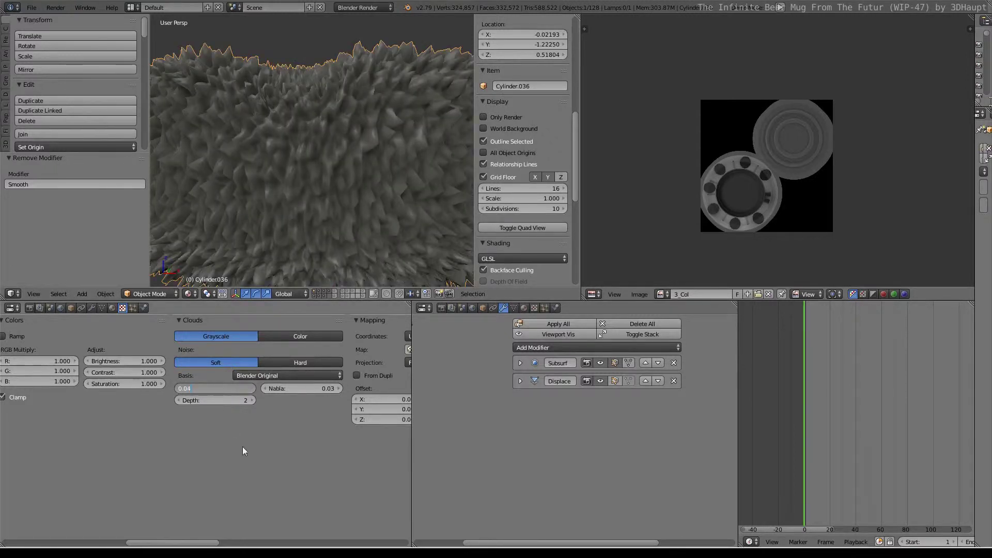
pyautogui.press('Return')
pyautogui.hotkey('shift', 'space')
pyautogui.scroll(-5, 333, 150)
pyautogui.moveTo(340, 157); pyautogui.dragTo(432, 250, button='middle')
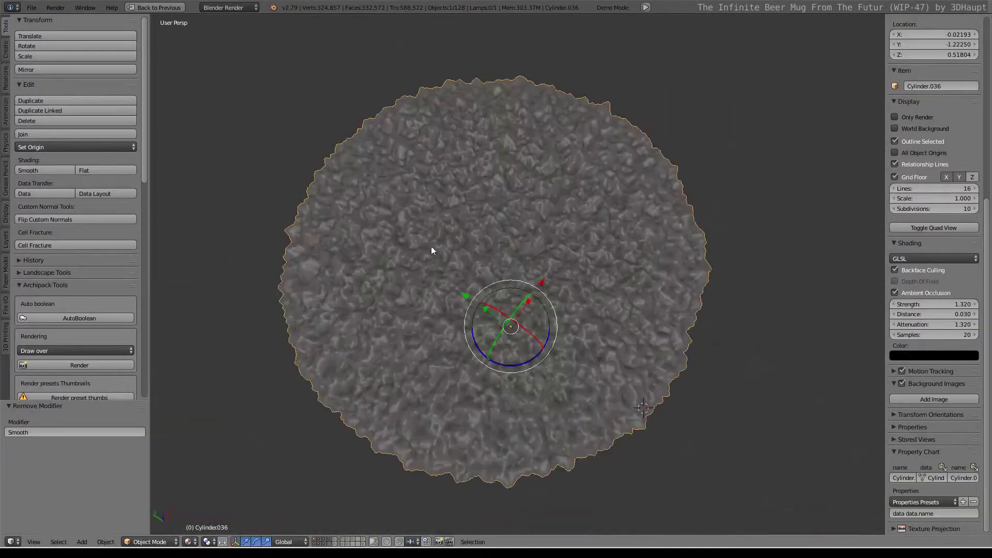
pyautogui.hotkey('shift', 'space')
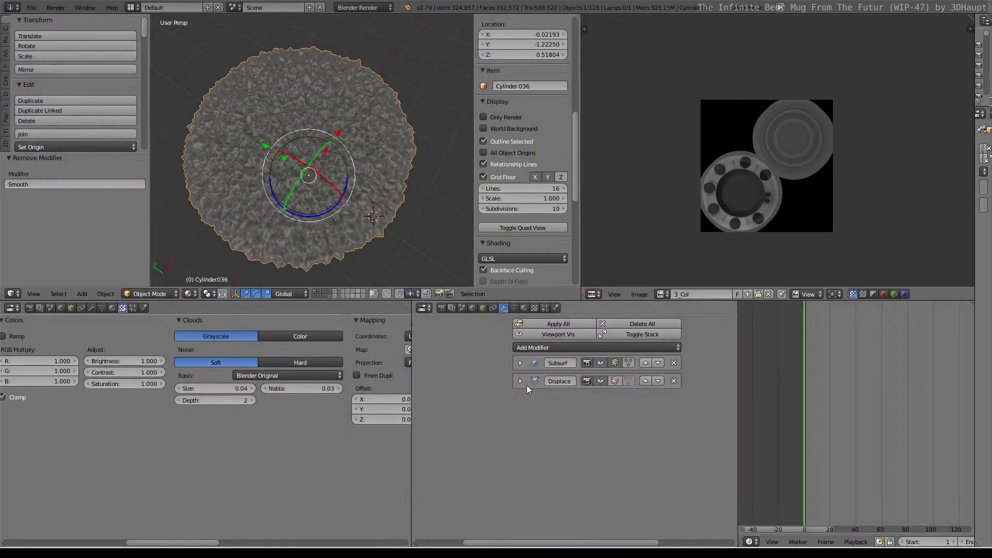
# Lower the Displace strength and inspect the foam from the side.
pyautogui.click(526, 385)
pyautogui.click(647, 481)
pyautogui.write('0.')
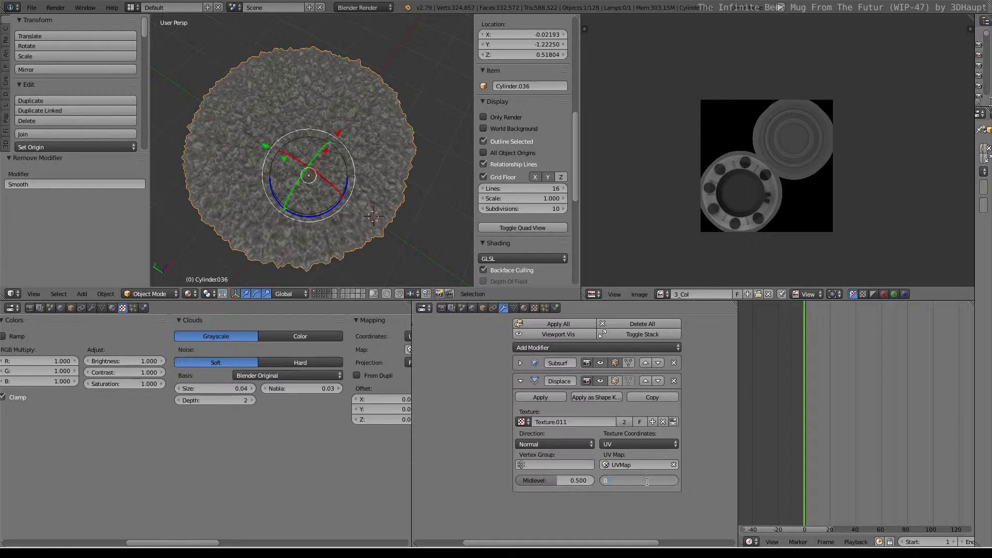
pyautogui.press('Return')
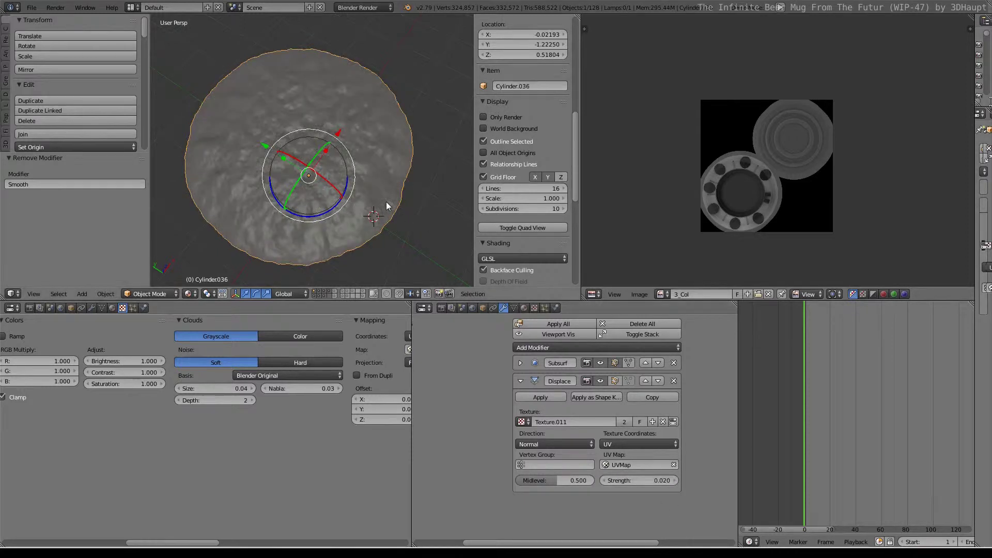
pyautogui.hotkey('shift', 'space')
pyautogui.moveTo(428, 278)
pyautogui.mouseDown(button='middle')
pyautogui.moveTo(405, 201)
pyautogui.moveTo(434, 248)
pyautogui.mouseUp(button='middle')
pyautogui.scroll(4, 407, 197)
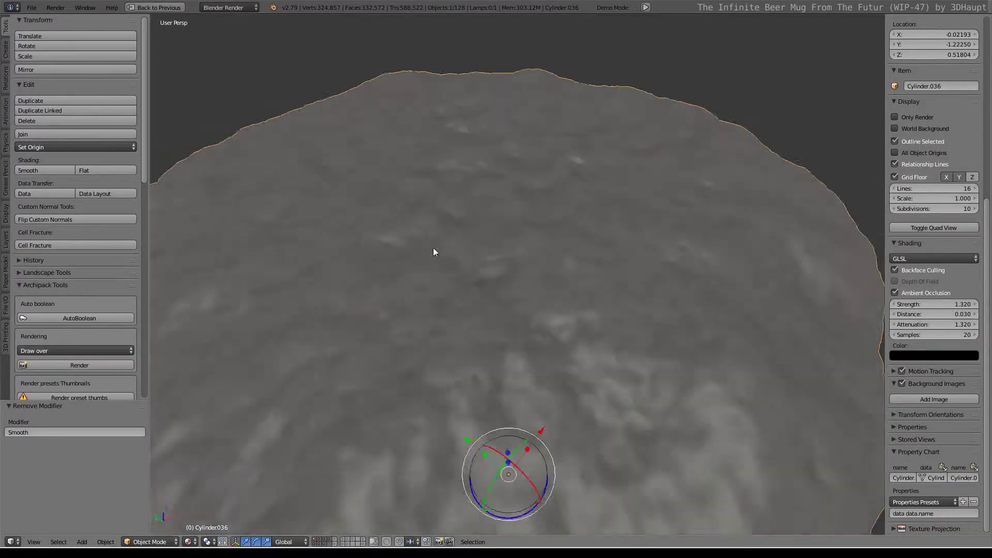
pyautogui.scroll(-3, 437, 256)
pyautogui.hotkey('shift', 'space')
# Set the Displace strength to 0.040 and view the disc's underside full-screen.
pyautogui.click(664, 480)
pyautogui.write('0.04')
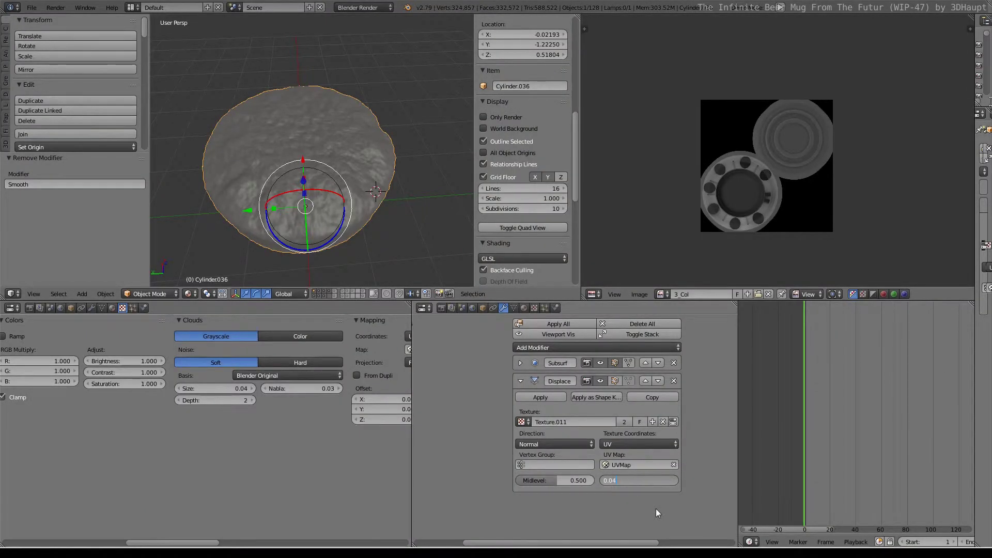
pyautogui.press('Return')
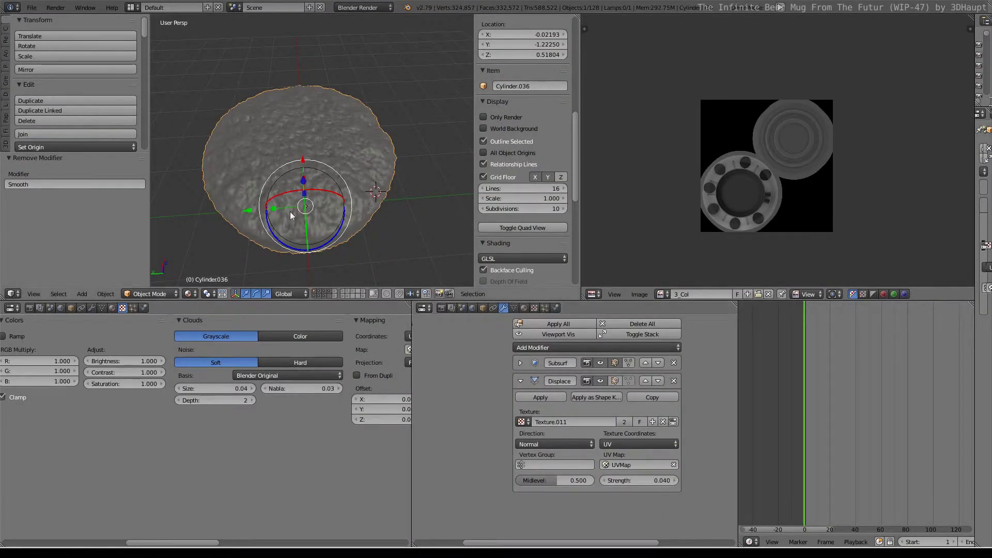
pyautogui.hotkey('shift', 'space')
pyautogui.moveTo(374, 185)
pyautogui.mouseDown(button='middle')
pyautogui.moveTo(321, 124)
pyautogui.moveTo(416, 54)
pyautogui.moveTo(471, 136)
pyautogui.mouseUp(button='middle')
pyautogui.scroll(3, 325, 125)
pyautogui.scroll(-5, 341, 129)
# Enter Edit Mode on the foam disc and nudge a single edge slightly.
pyautogui.scroll(3, 470, 135)
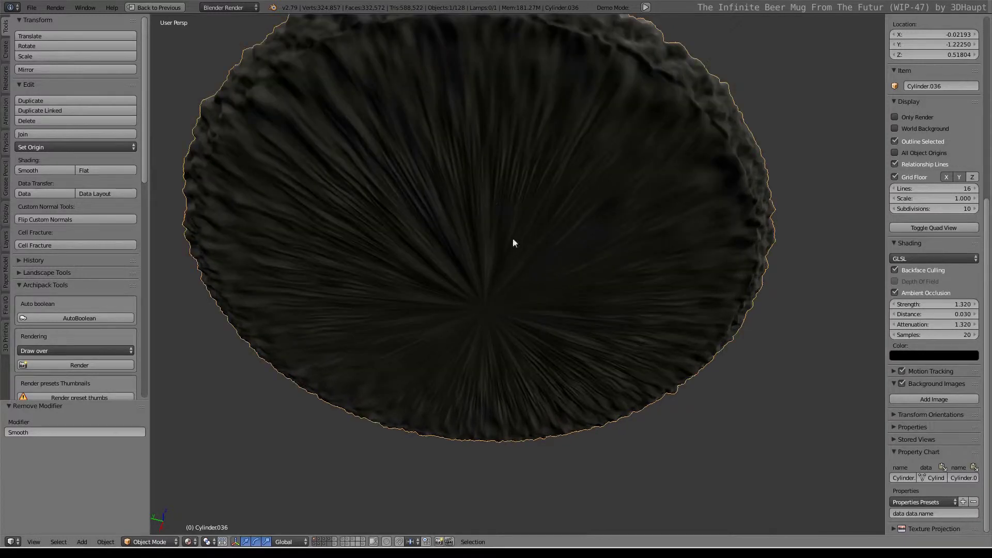
pyautogui.press('Tab')
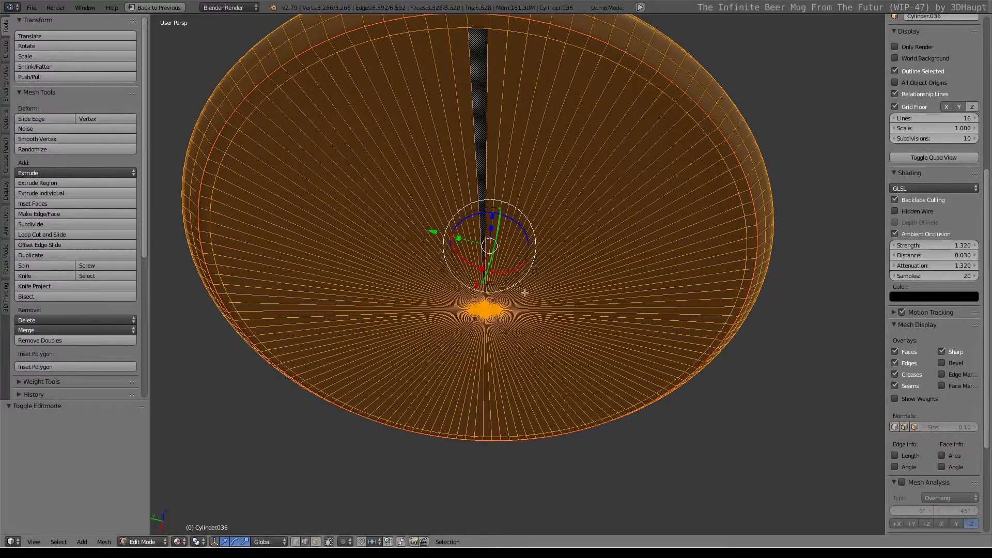
pyautogui.rightClick(519, 321)
pyautogui.press('g')
pyautogui.click(517, 315)
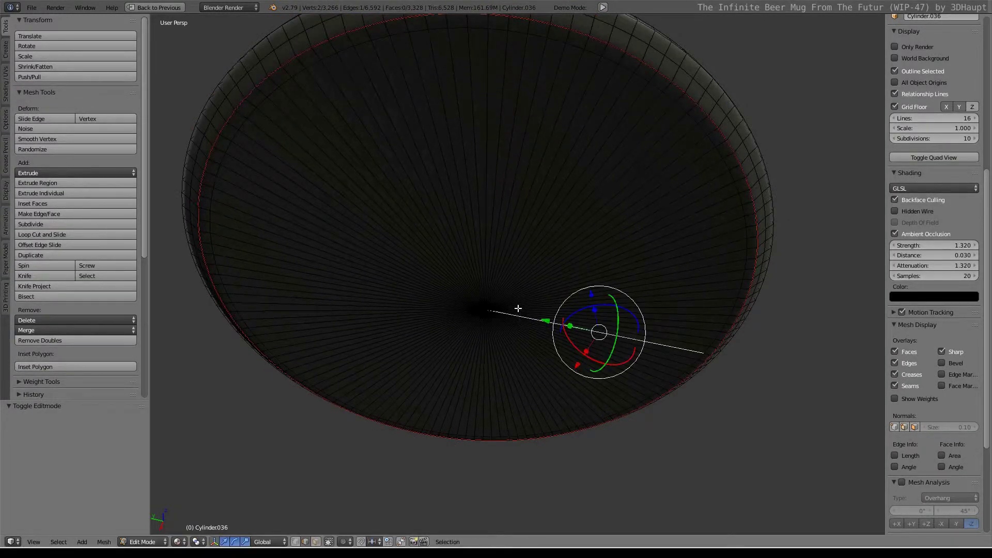
# Box-select the disc's centre faces and subdivide them with 10 cuts.
pyautogui.press('b')
pyautogui.moveTo(522, 332); pyautogui.dragTo(443, 266)
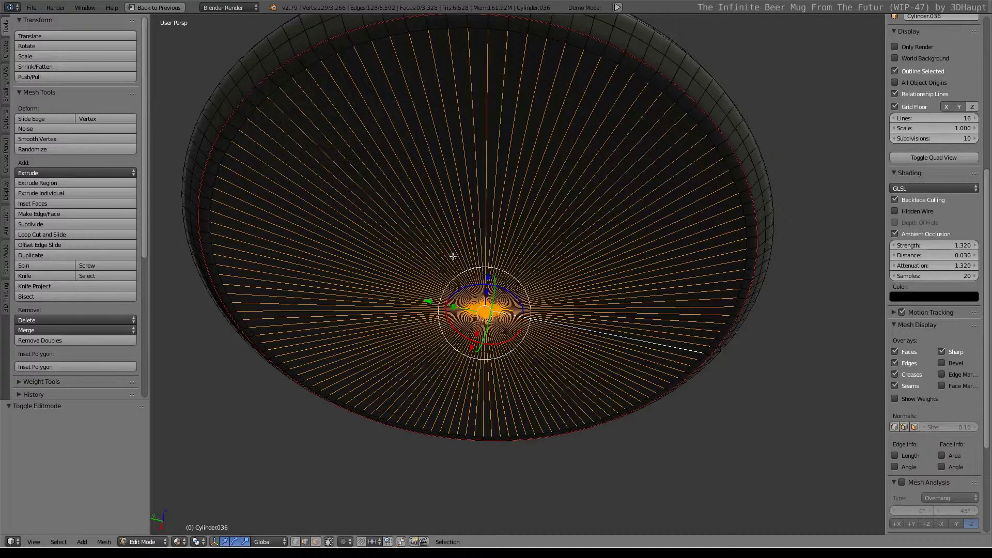
pyautogui.press('w')
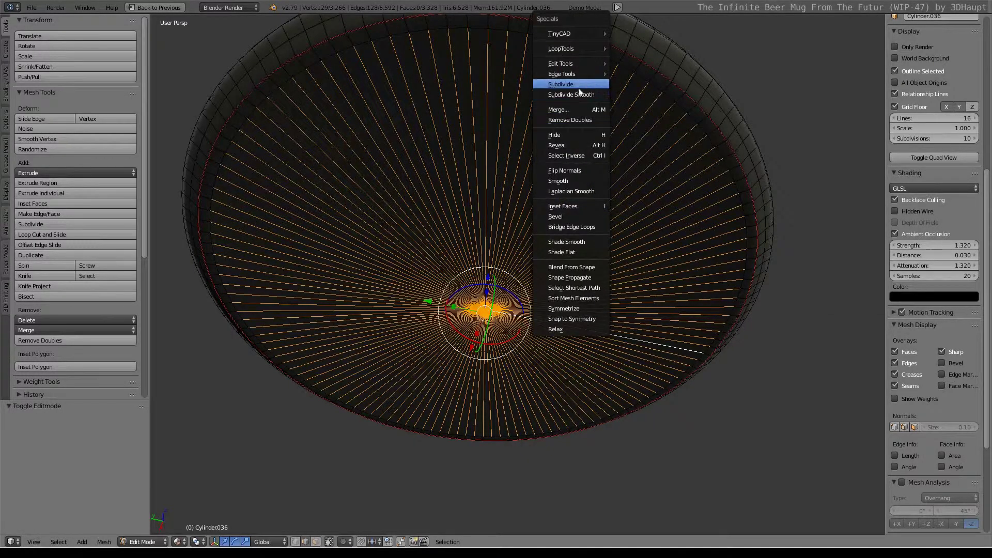
pyautogui.click(575, 84)
pyautogui.click(127, 432)
pyautogui.write('10')
pyautogui.press('Return')
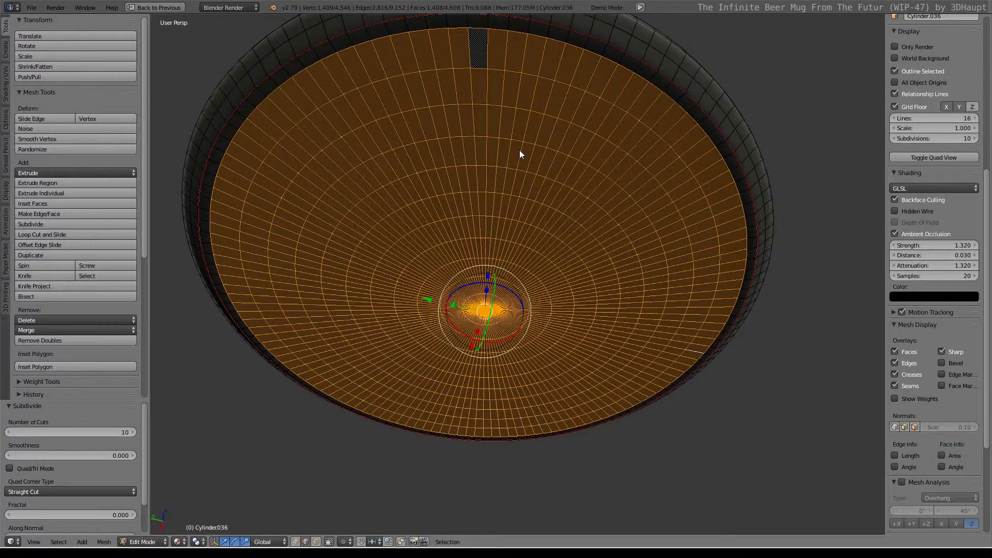
# Return to Object Mode, inspect the disc from the side, and restore the normal layout.
pyautogui.press('Tab')
pyautogui.moveTo(519, 150)
pyautogui.mouseDown(button='middle')
pyautogui.moveTo(535, 200)
pyautogui.moveTo(484, 68)
pyautogui.moveTo(443, 161)
pyautogui.moveTo(441, 253)
pyautogui.moveTo(472, 305)
pyautogui.mouseUp(button='middle')
pyautogui.scroll(5, 544, 294)
pyautogui.moveTo(555, 274)
pyautogui.mouseDown(button='middle')
pyautogui.moveTo(467, 242)
pyautogui.moveTo(443, 215)
pyautogui.moveTo(472, 182)
pyautogui.mouseUp(button='middle')
pyautogui.scroll(-5, 443, 214)
pyautogui.hotkey('ctrl', 'Up')
# Try Displace Strength 0.02 and inspect the foam disc in a maximized view.
pyautogui.scroll(3, 277, 162)
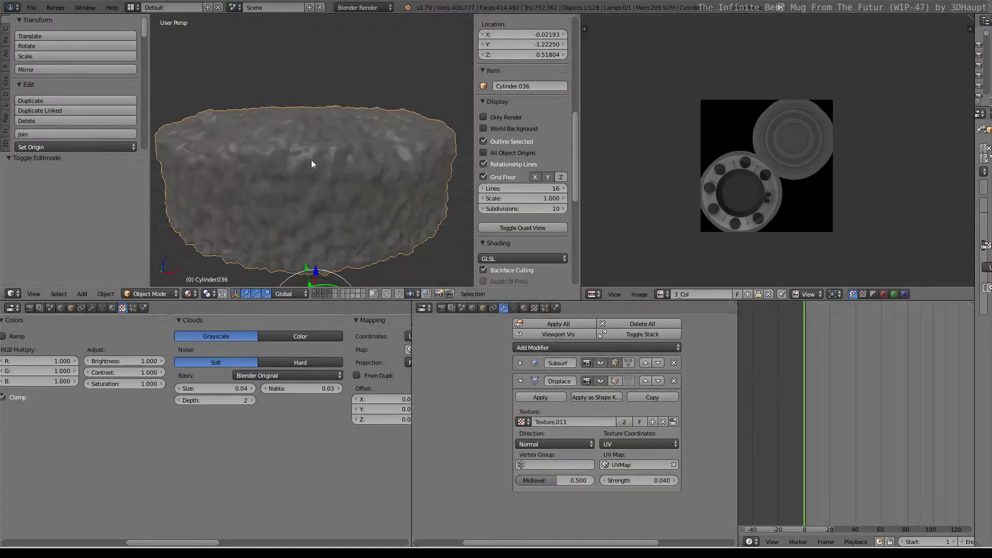
pyautogui.click(658, 481)
pyautogui.write('0.020')
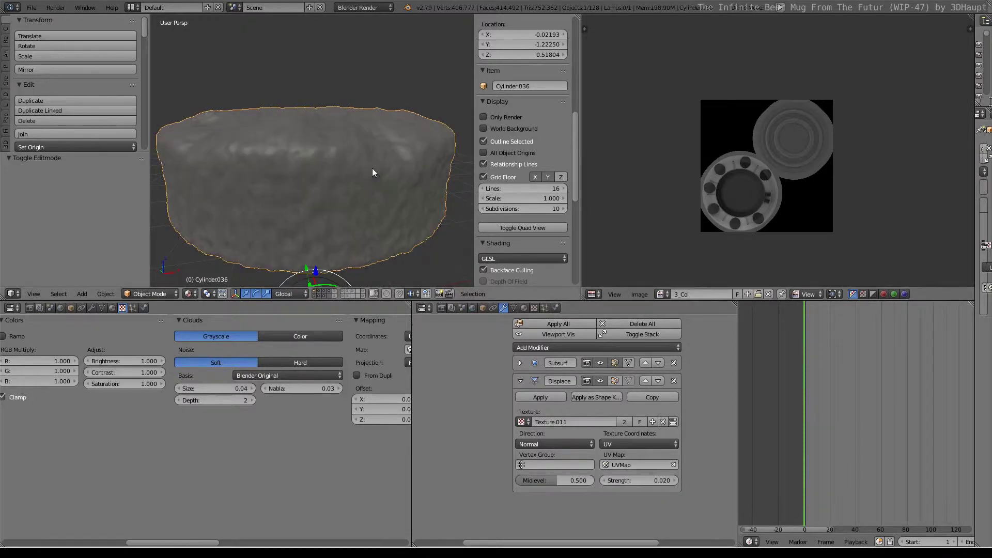
pyautogui.hotkey('ctrl', 'Up')
pyautogui.moveTo(369, 163)
pyautogui.mouseDown(button='middle')
pyautogui.moveTo(417, 266)
pyautogui.moveTo(445, 298)
pyautogui.mouseUp(button='middle')
pyautogui.scroll(-5, 501, 299)
pyautogui.moveTo(560, 299); pyautogui.dragTo(528, 132, button='middle')
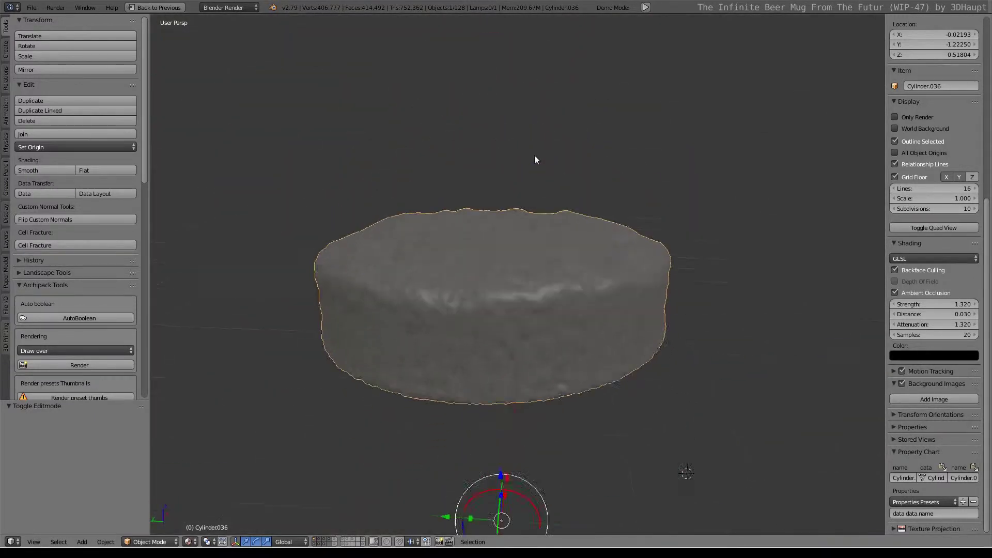
pyautogui.scroll(3, 528, 131)
# Set the Displace Strength to 0.030 and start editing the Clouds Nabla value.
pyautogui.hotkey('ctrl', 'Up')
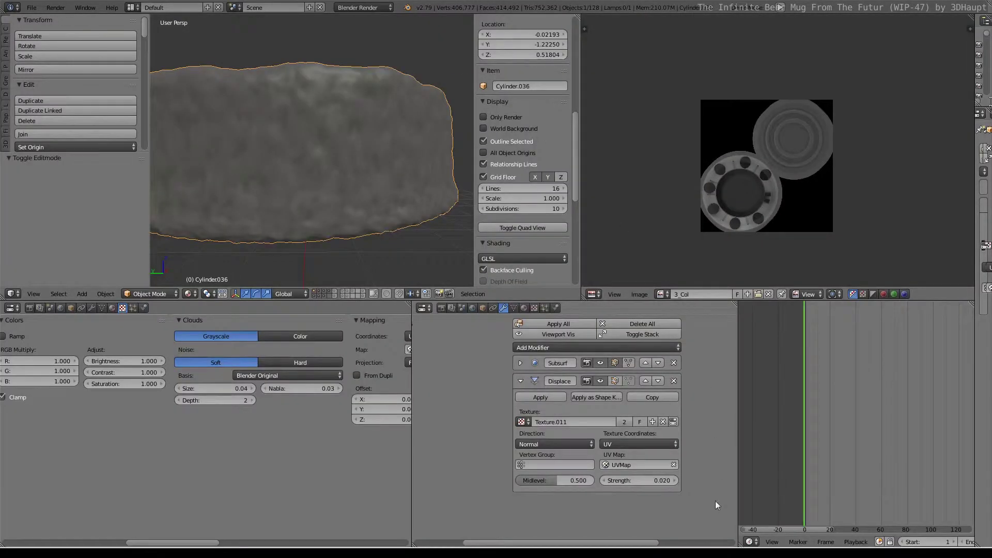
pyautogui.click(657, 478)
pyautogui.write('0.0')
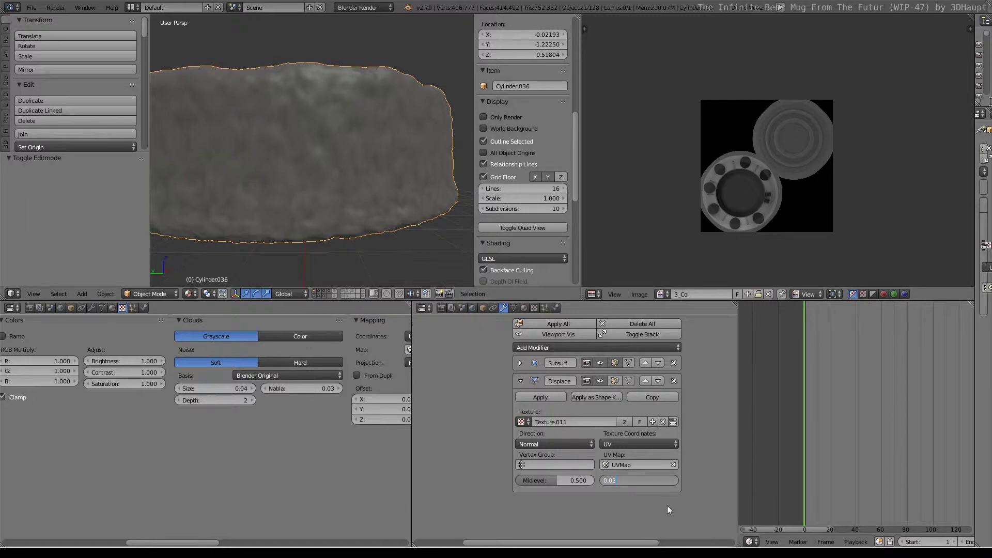
pyautogui.press('Return')
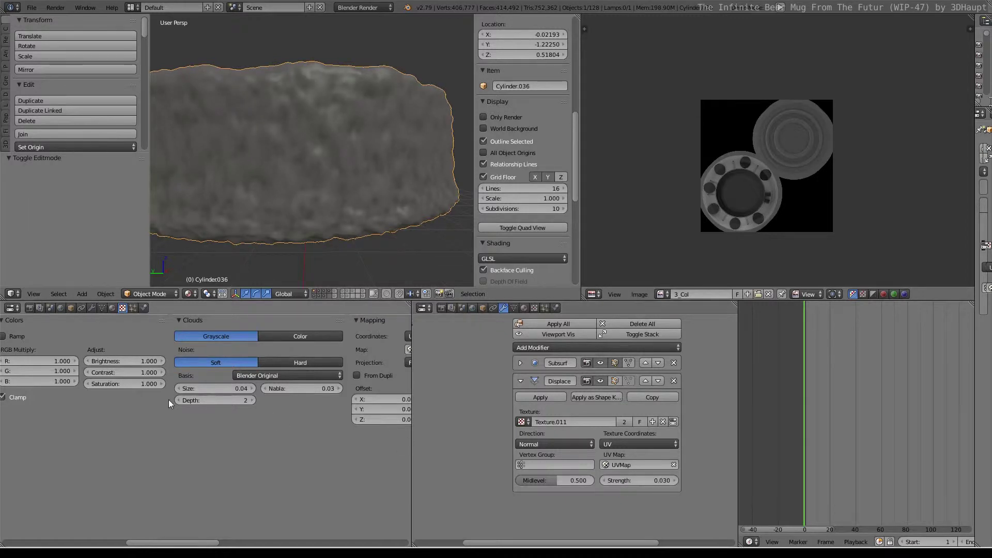
pyautogui.click(313, 390)
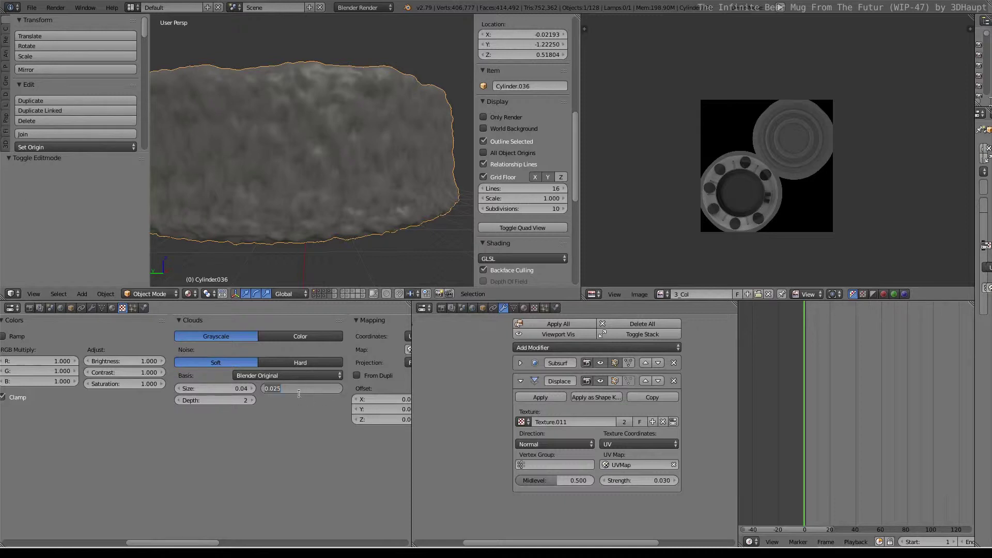
pyautogui.click(301, 390)
# Set the Clouds texture's Nabla to 0.05 and its noise Depth to 4.
pyautogui.press('Return')
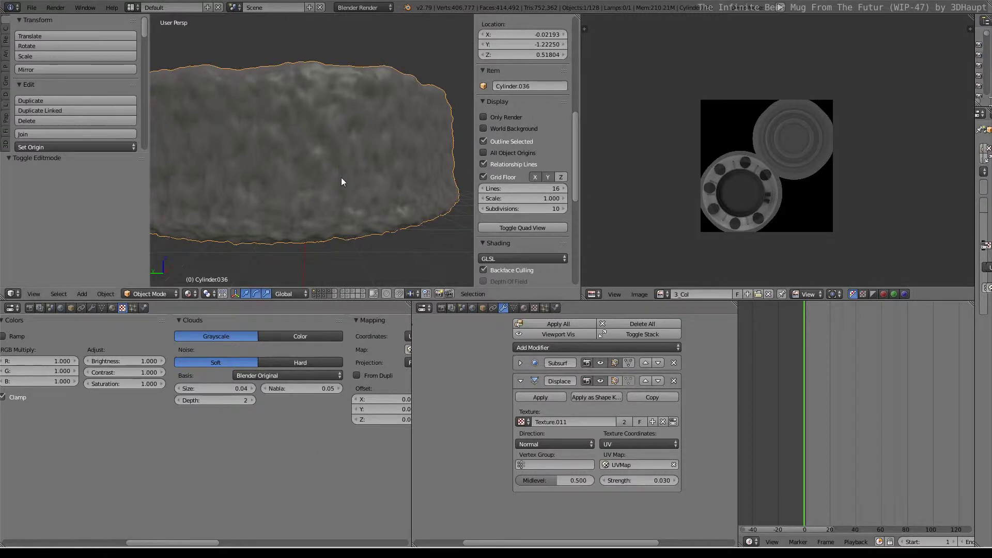
pyautogui.click(252, 400)
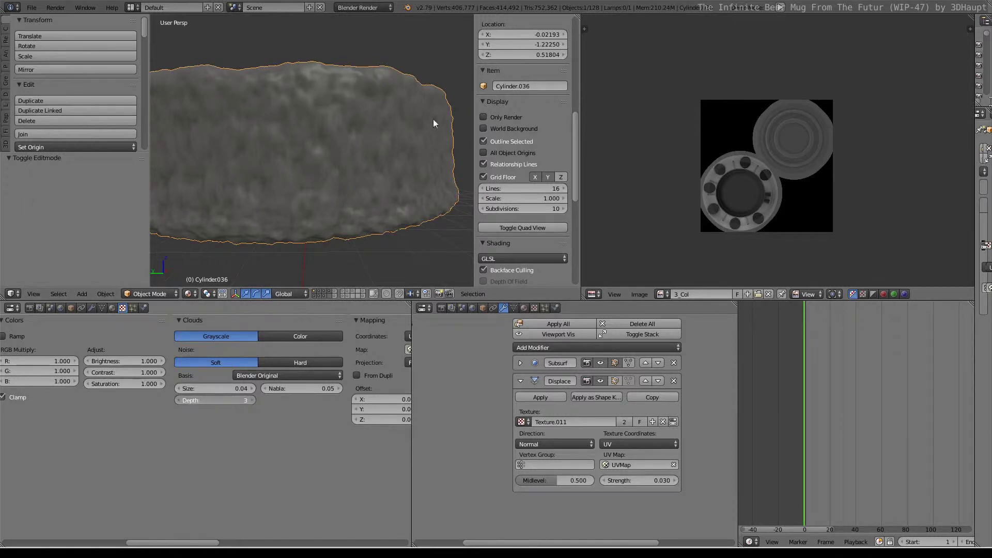
pyautogui.keyDown('ctrl'); pyautogui.moveTo(358, 60); pyautogui.dragTo(361, 160, button='middle'); pyautogui.keyUp('ctrl')
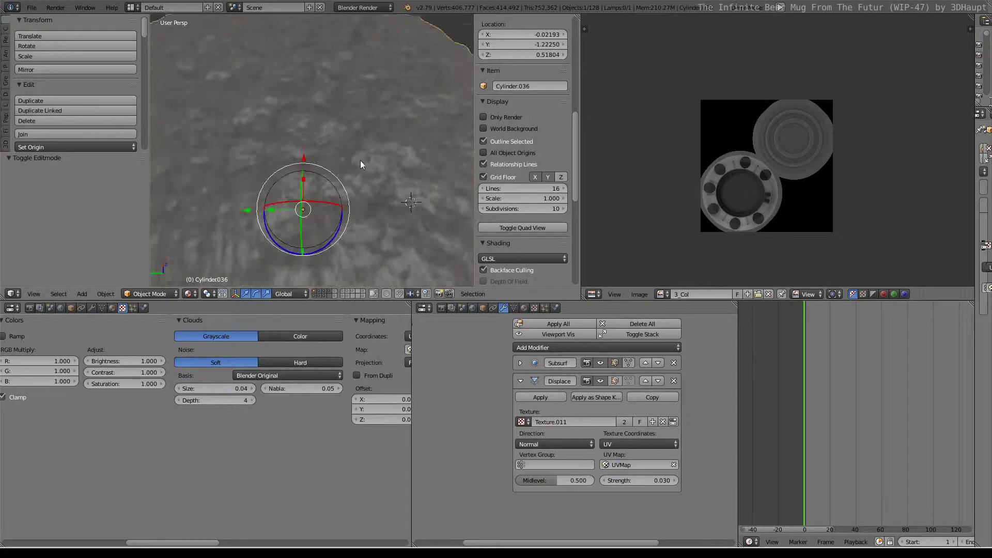
pyautogui.moveTo(259, 486)
pyautogui.mouseDown(button='middle')
pyautogui.moveTo(69, 491)
pyautogui.moveTo(214, 383)
pyautogui.mouseUp(button='middle')
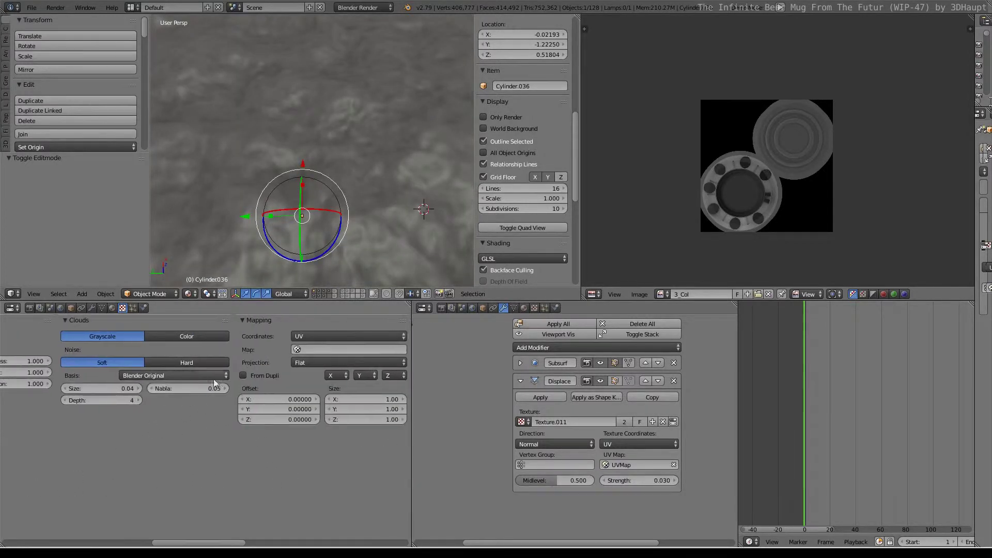
# Try Color noise on the Clouds texture, then revert it to Grayscale.
pyautogui.click(175, 342)
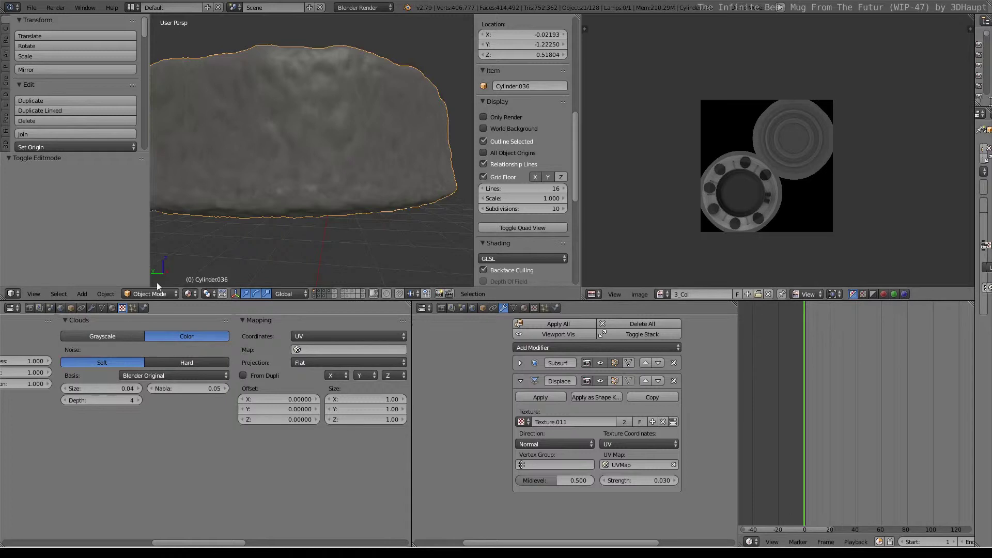
pyautogui.hotkey('ctrl', 'z')
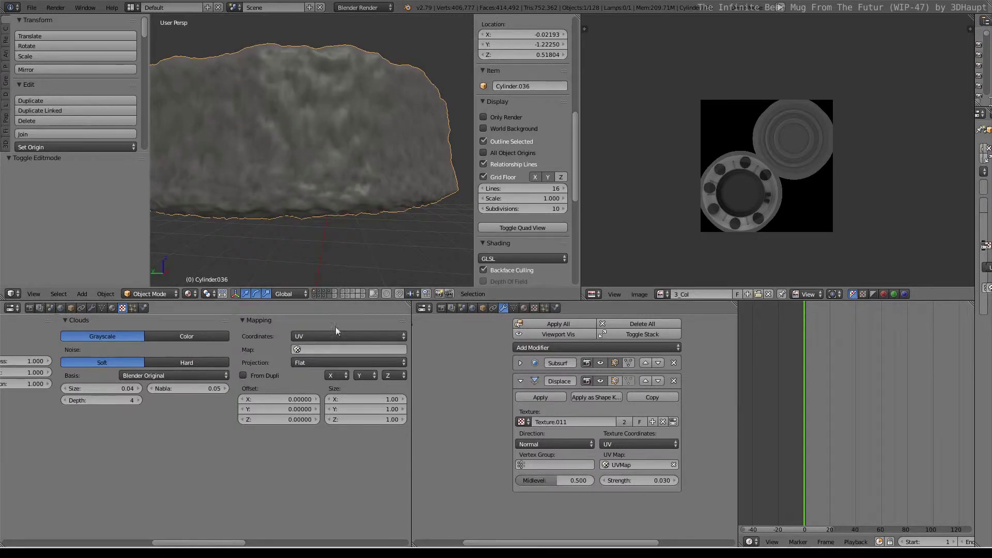
pyautogui.scroll(-5, 337, 409)
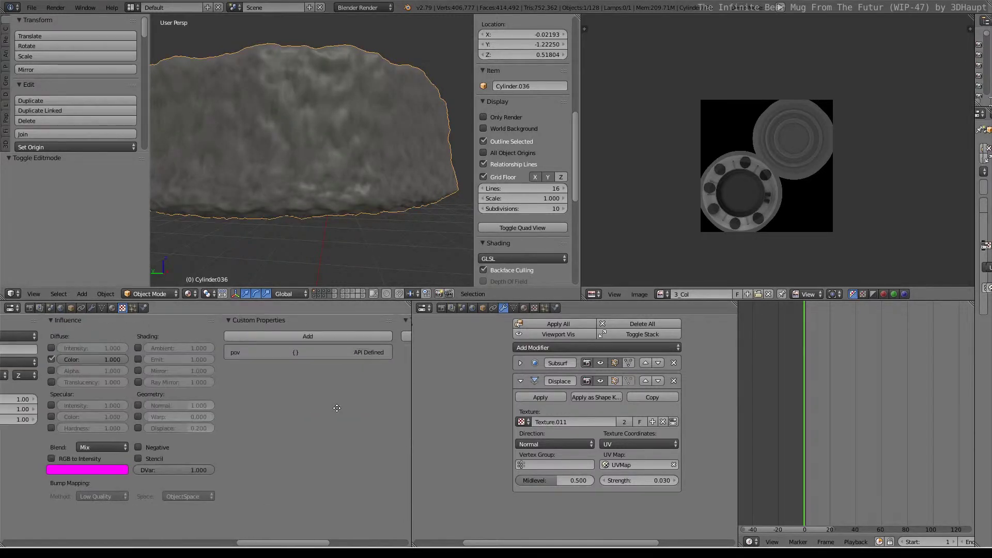
pyautogui.scroll(8, 31, 464)
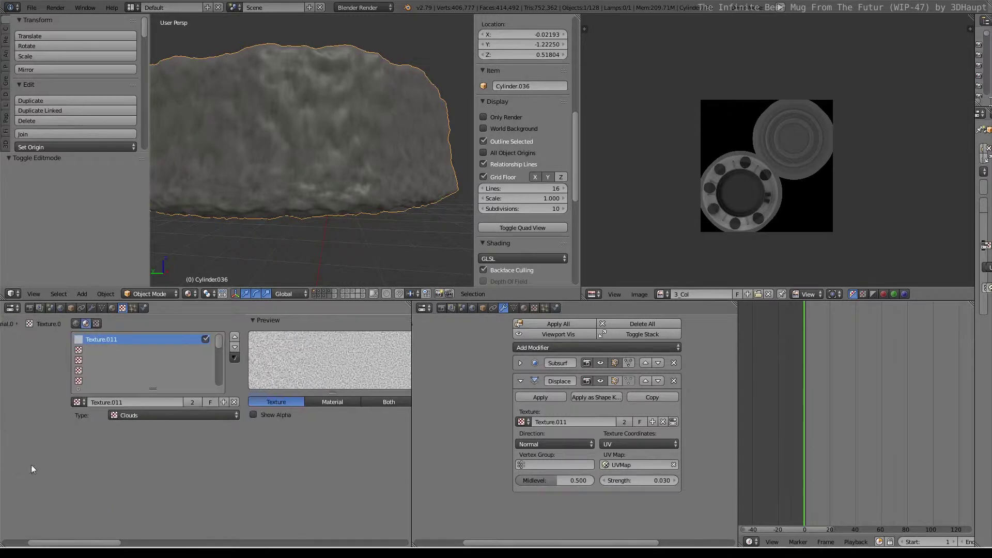
pyautogui.scroll(-4, 293, 132)
pyautogui.moveTo(292, 132); pyautogui.dragTo(320, 122, button='middle')
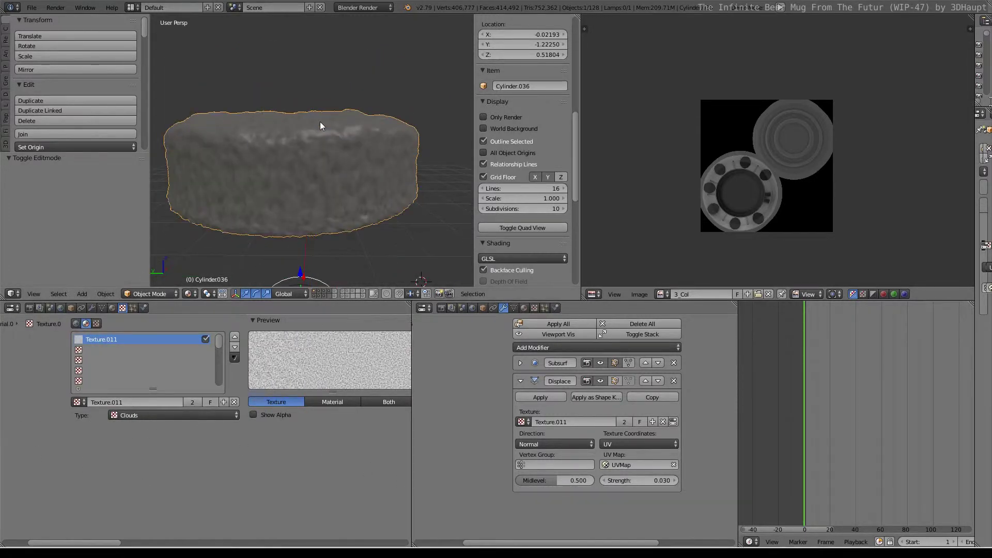
# Unhide all previously hidden mug parts with Alt+H.
pyautogui.hotkey('alt', 'h')
pyautogui.scroll(-3, 323, 141)
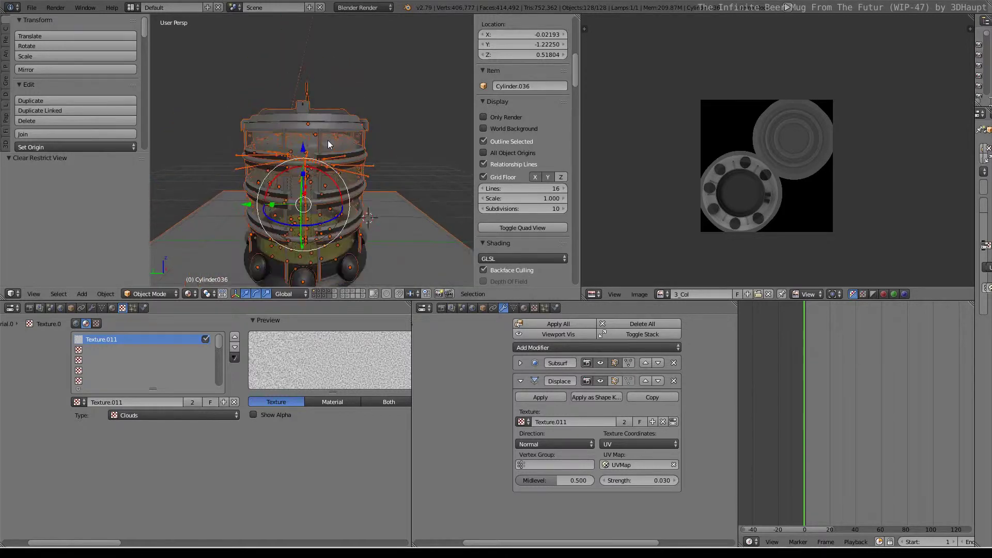
pyautogui.scroll(4, 323, 141)
# Hide everything except the foam cylinders Cylinder.020 and Cylinder.036 in a maximized view.
pyautogui.hotkey('ctrl', 'Up')
pyautogui.scroll(2, 508, 207)
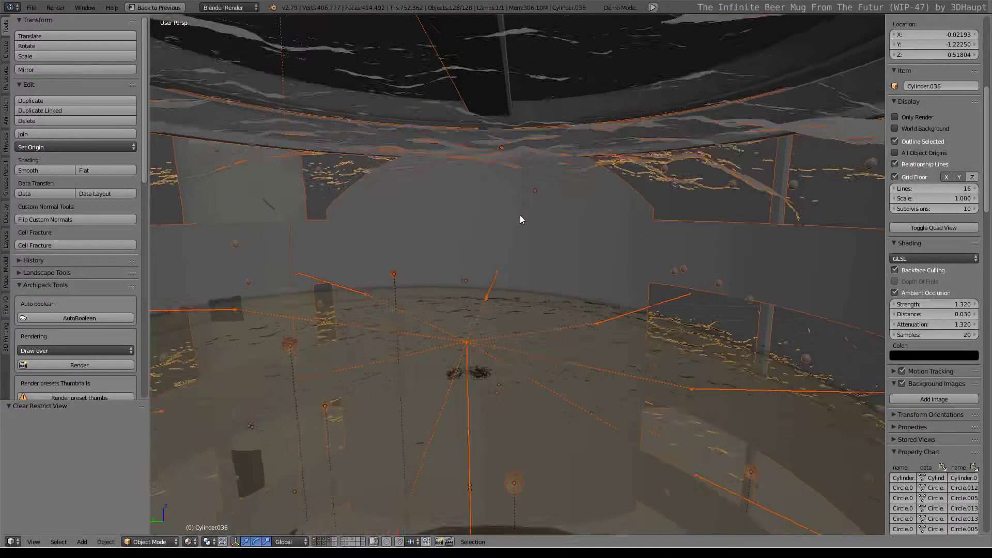
pyautogui.scroll(2, 520, 215)
pyautogui.scroll(1, 547, 188)
pyautogui.scroll(-2, 767, 265)
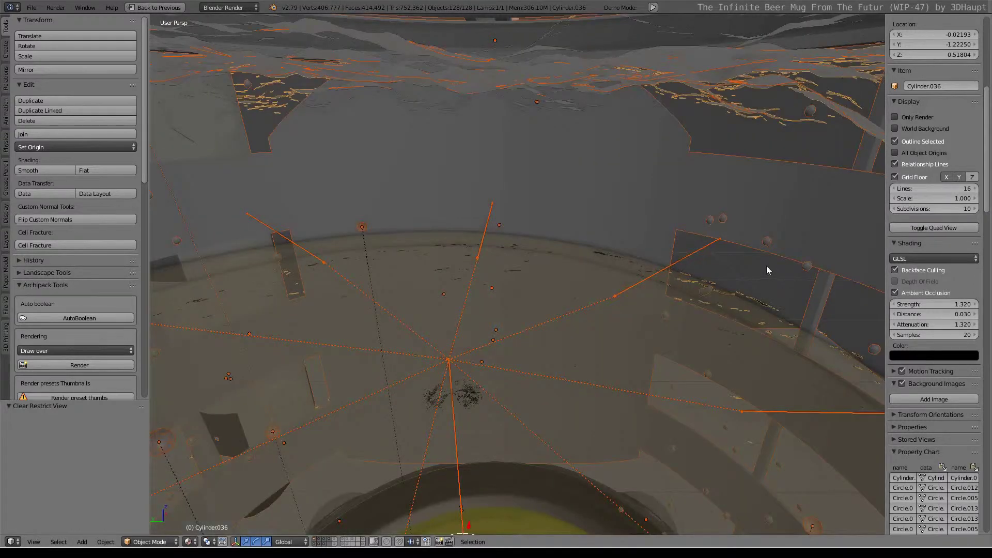
pyautogui.scroll(3, 746, 291)
pyautogui.scroll(2, 651, 330)
pyautogui.moveTo(651, 334); pyautogui.dragTo(654, 319, button='middle')
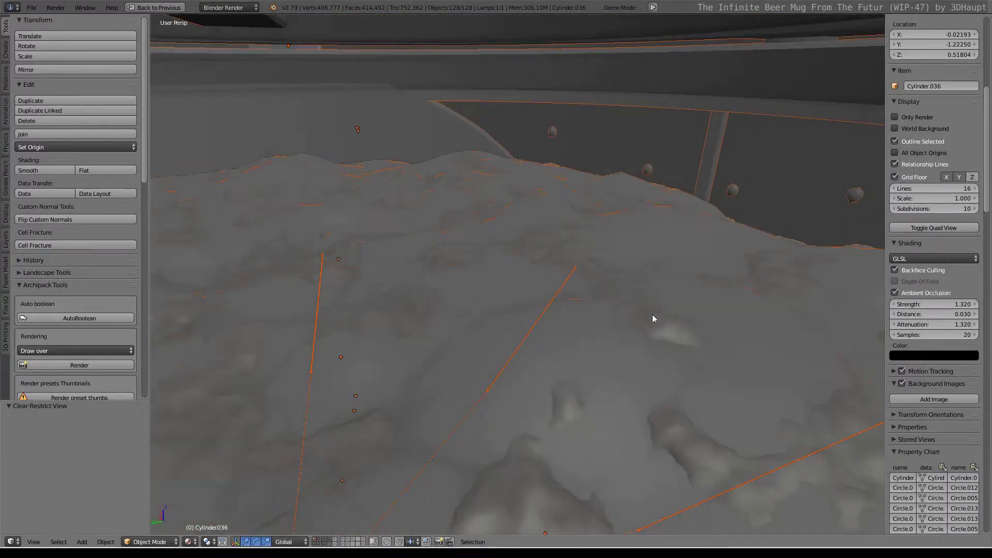
pyautogui.rightClick(650, 302)
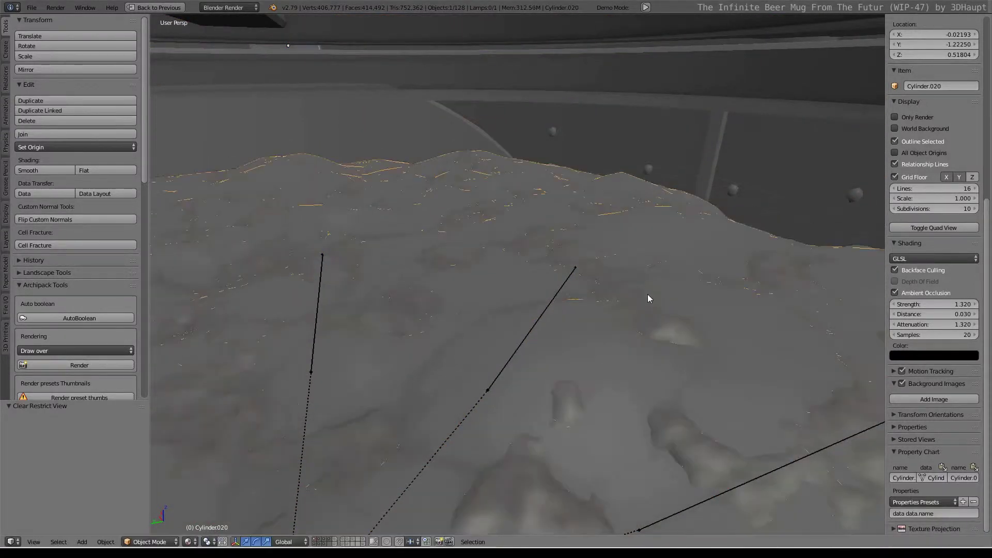
pyautogui.keyDown('shift'); pyautogui.rightClick(666, 332); pyautogui.keyUp('shift')
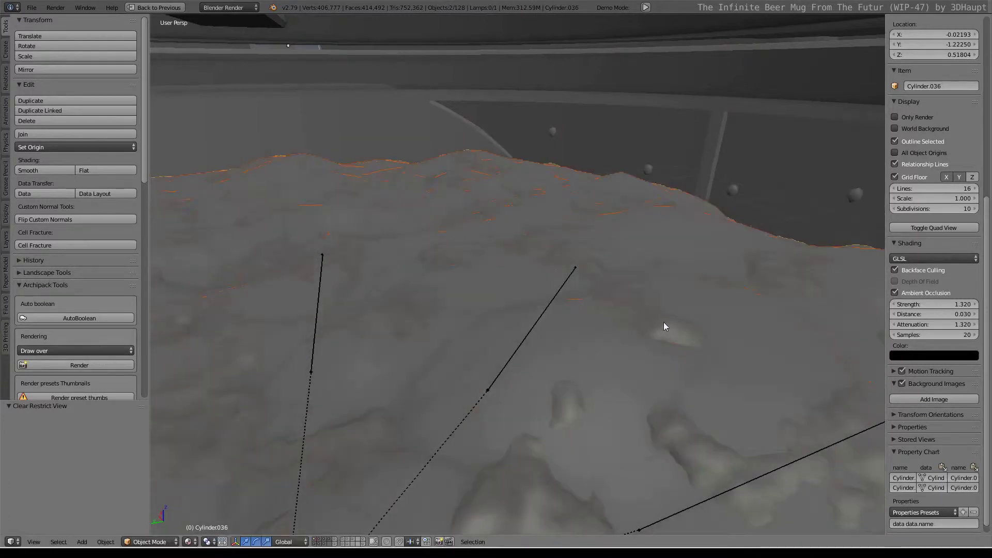
pyautogui.hotkey('shift', 'h')
pyautogui.press('KP_Decimal')
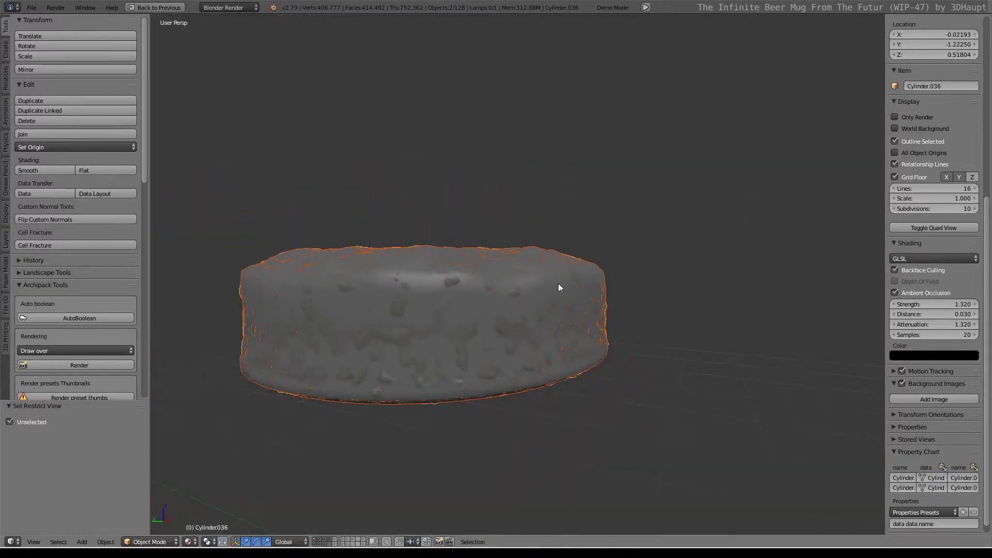
# Select Cylinder.020 alone, glance at its mesh in Edit Mode, and restore the layout.
pyautogui.rightClick(588, 271)
pyautogui.scroll(3, 588, 271)
pyautogui.press('Tab')
pyautogui.press('Tab')
pyautogui.hotkey('ctrl', 'space')
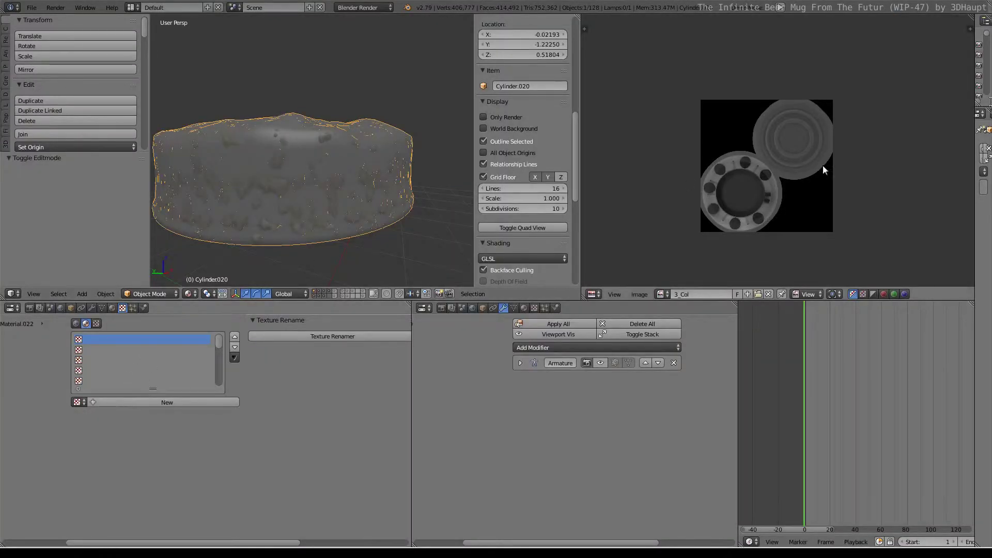
# Leave Edit Mode and select the displaced foam copy Cylinder.036.
pyautogui.press('Tab')
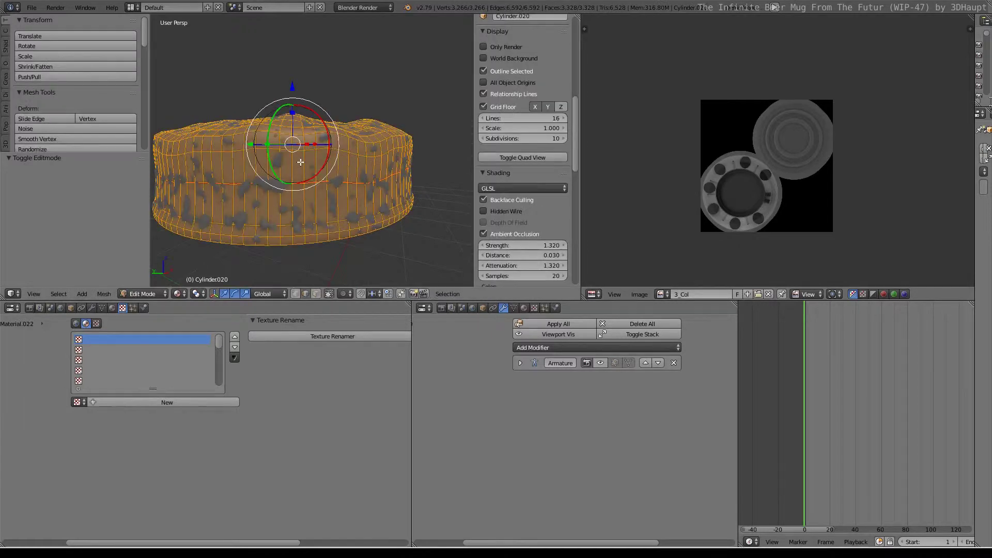
pyautogui.press('Tab')
pyautogui.rightClick(299, 162)
pyautogui.press('g')
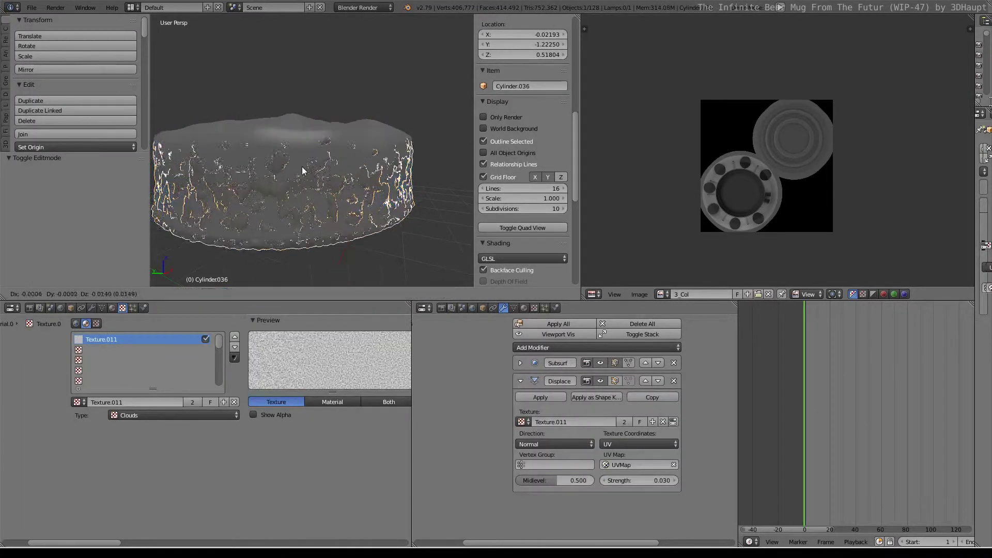
pyautogui.click(350, 198)
# Zoom in on Cylinder.036, collapse its Displace panel, and open the Add Modifier list.
pyautogui.scroll(-3, 331, 171)
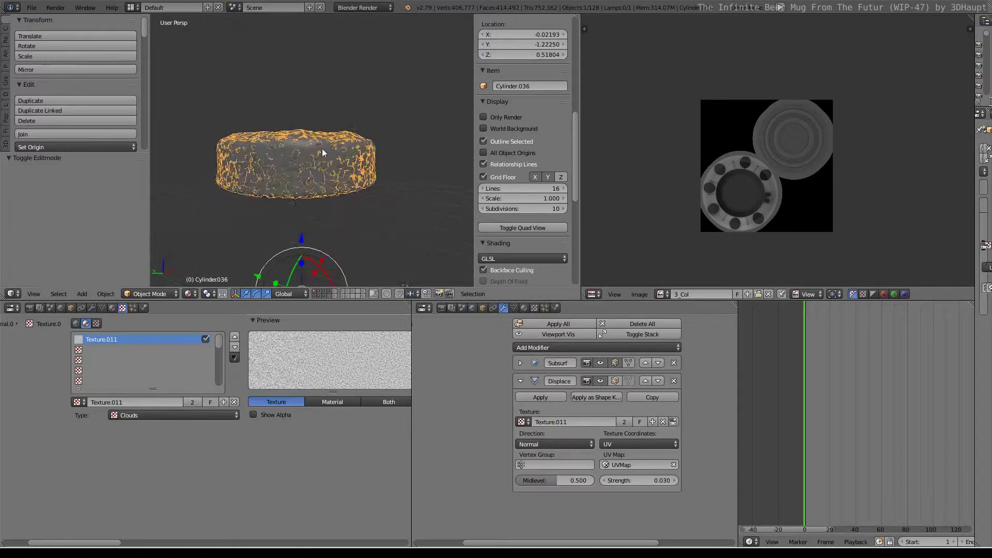
pyautogui.scroll(3, 302, 150)
pyautogui.scroll(3, 305, 147)
pyautogui.scroll(-1, 305, 148)
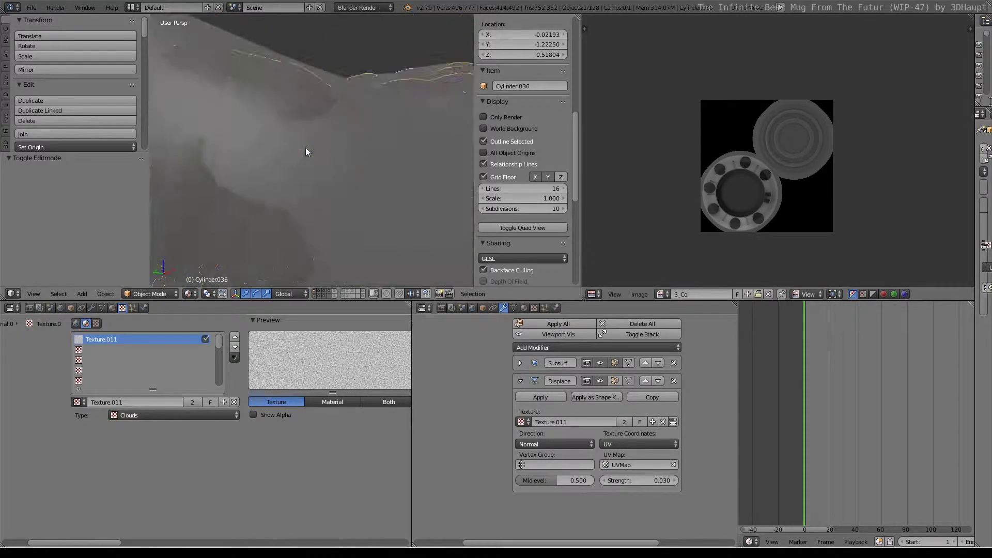
pyautogui.scroll(-2, 324, 147)
pyautogui.scroll(1, 325, 148)
pyautogui.scroll(2, 337, 143)
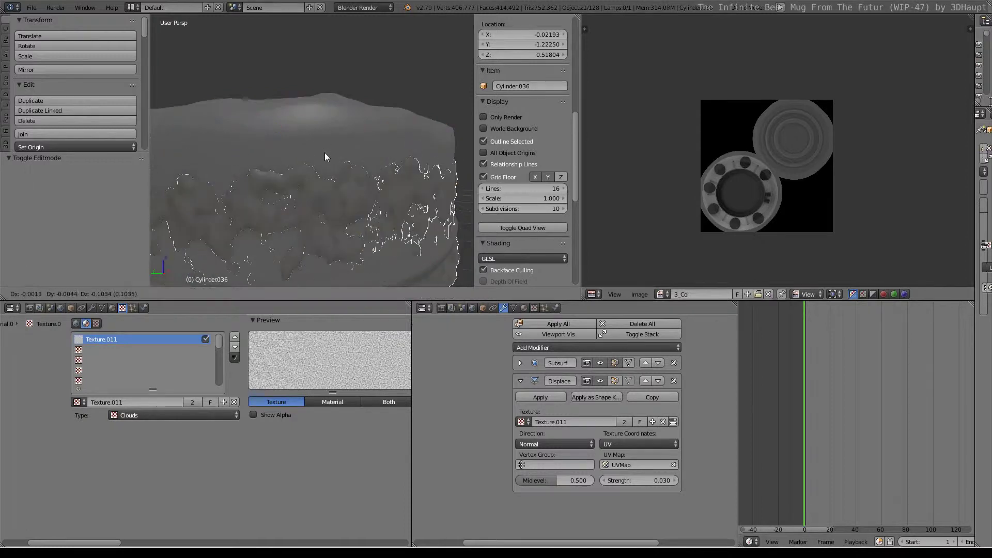
pyautogui.click(521, 382)
pyautogui.click(547, 348)
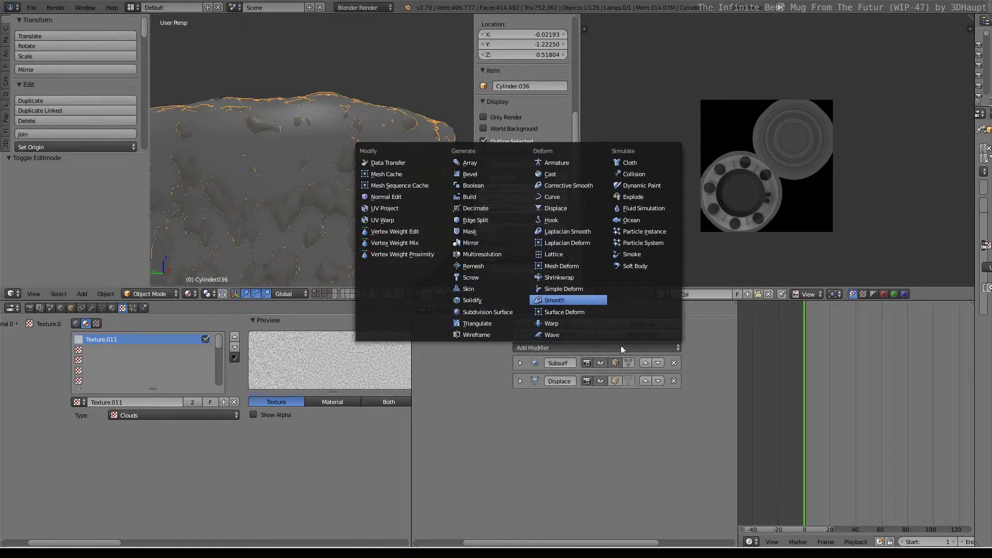
# Add a Smooth modifier to the foam with Repeat set to 2.
pyautogui.press('Return')
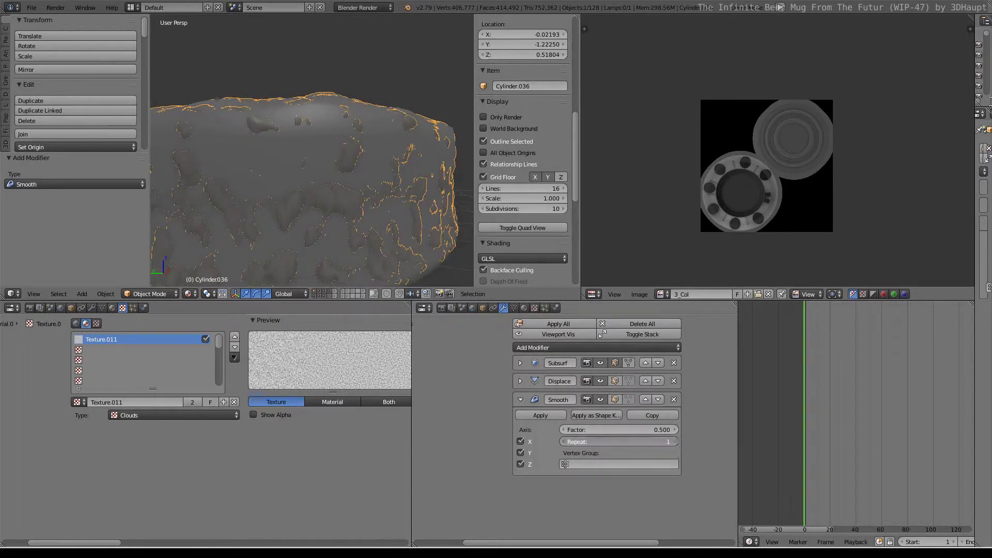
pyautogui.click(677, 440)
pyautogui.scroll(4, 299, 126)
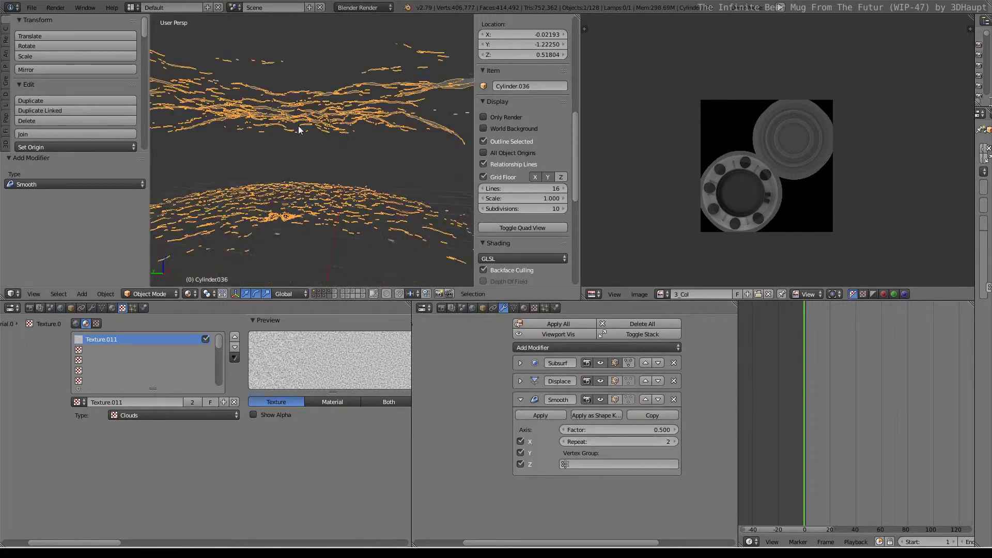
pyautogui.moveTo(300, 127)
pyautogui.mouseDown(button='middle')
pyautogui.moveTo(328, 154)
pyautogui.moveTo(321, 148)
pyautogui.mouseUp(button='middle')
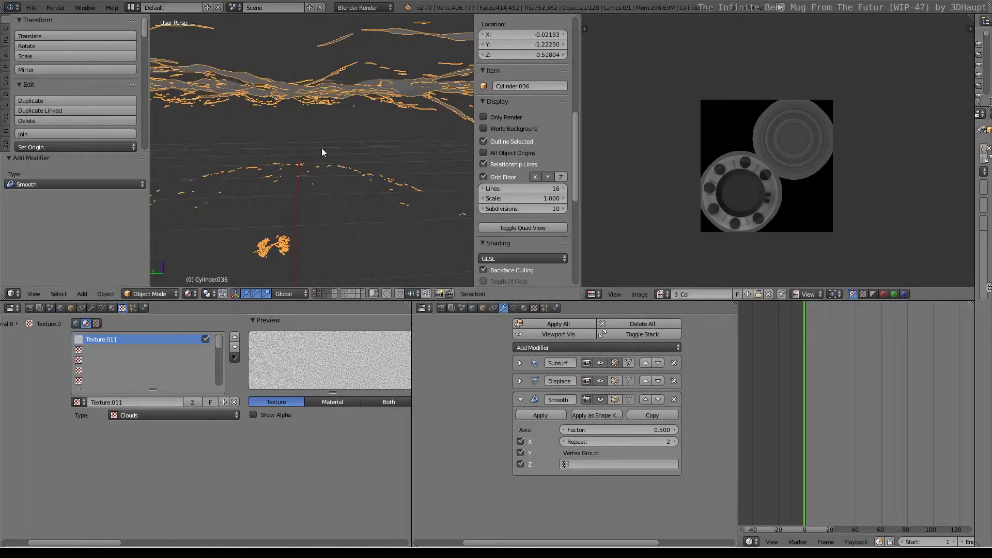
# Set the Subsurf modifier's View and Render levels to 4.
pyautogui.click(520, 399)
pyautogui.click(520, 363)
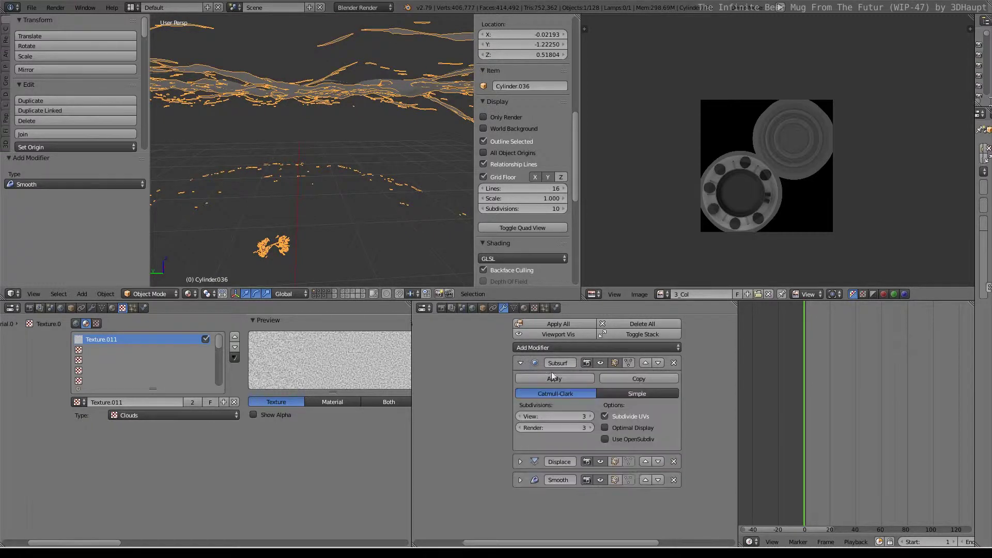
pyautogui.click(589, 428)
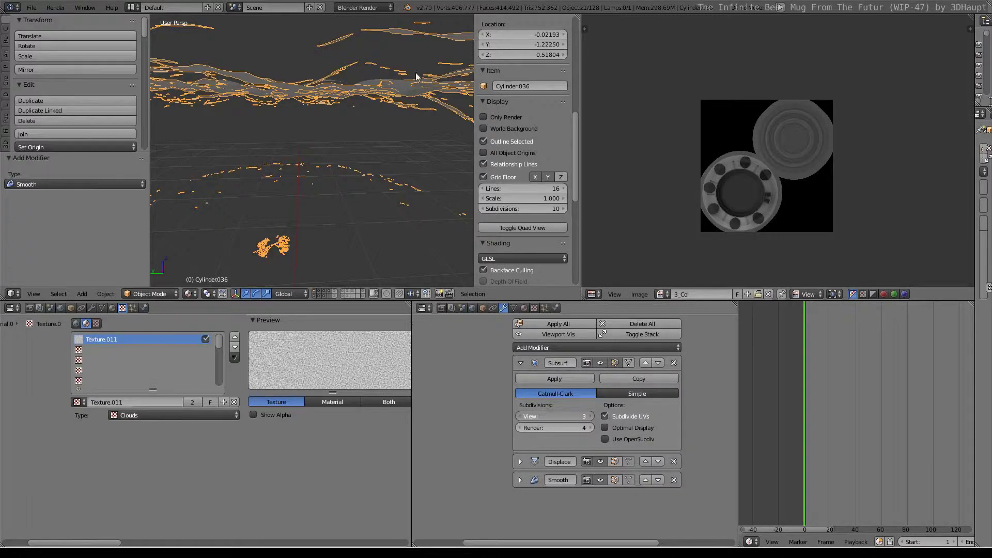
pyautogui.hotkey('ctrl', '4')
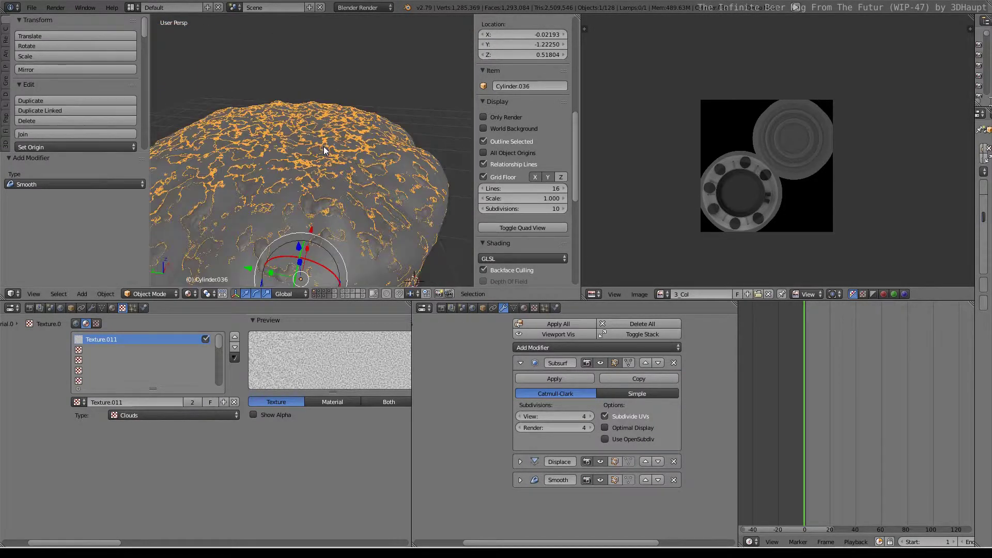
# Try moving the foam cap, cancel each move, and select Cylinder.020.
pyautogui.press('g')
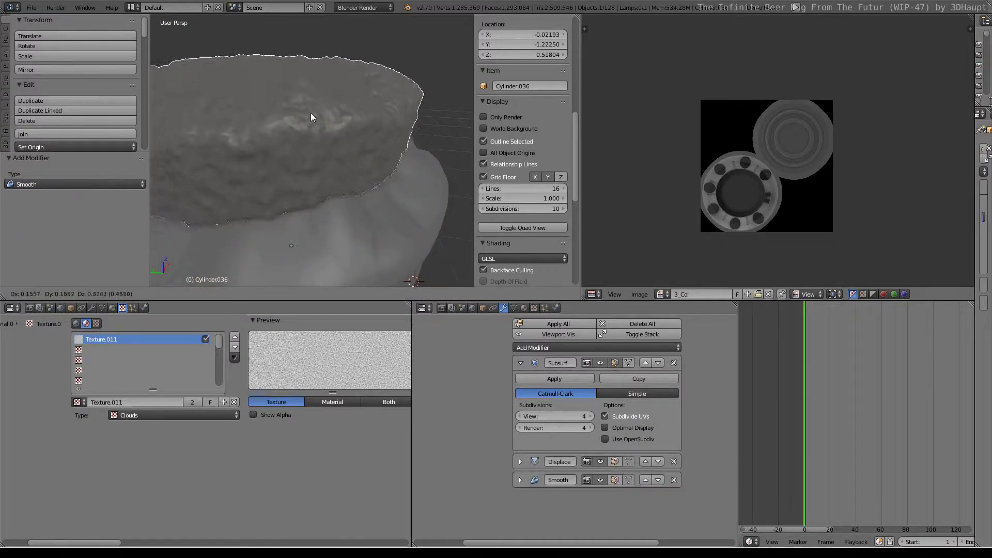
pyautogui.rightClick(315, 100)
pyautogui.scroll(-5, 315, 100)
pyautogui.moveTo(314, 141)
pyautogui.mouseDown(button='middle')
pyautogui.moveTo(384, 134)
pyautogui.moveTo(401, 114)
pyautogui.mouseUp(button='middle')
pyautogui.press('g')
pyautogui.rightClick(385, 135)
pyautogui.scroll(-4, 349, 125)
pyautogui.press('g')
pyautogui.rightClick(401, 117)
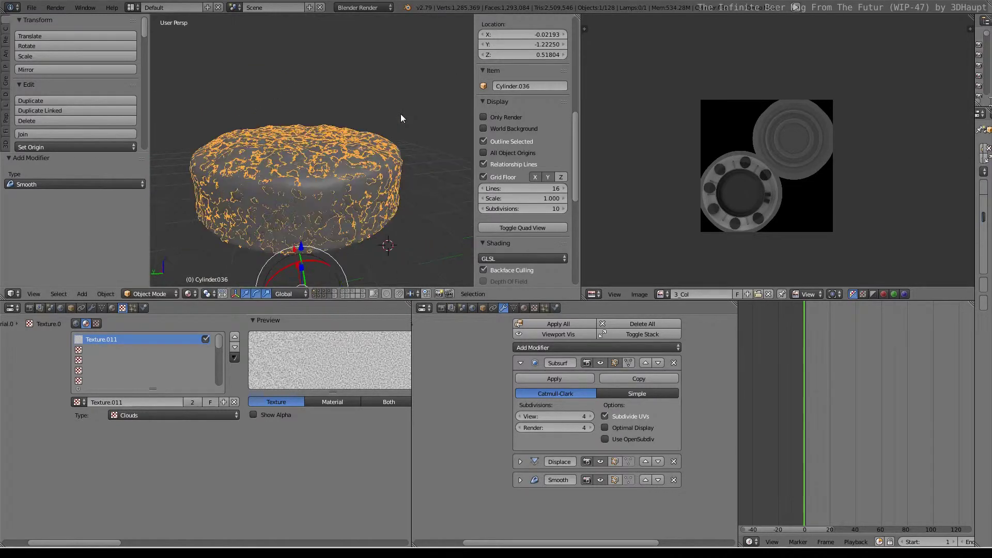
pyautogui.rightClick(368, 161)
# Enter Edit Mode on Cylinder.020 and clear all its seams and sharp edges.
pyautogui.press('g')
pyautogui.rightClick(347, 180)
pyautogui.press('Tab')
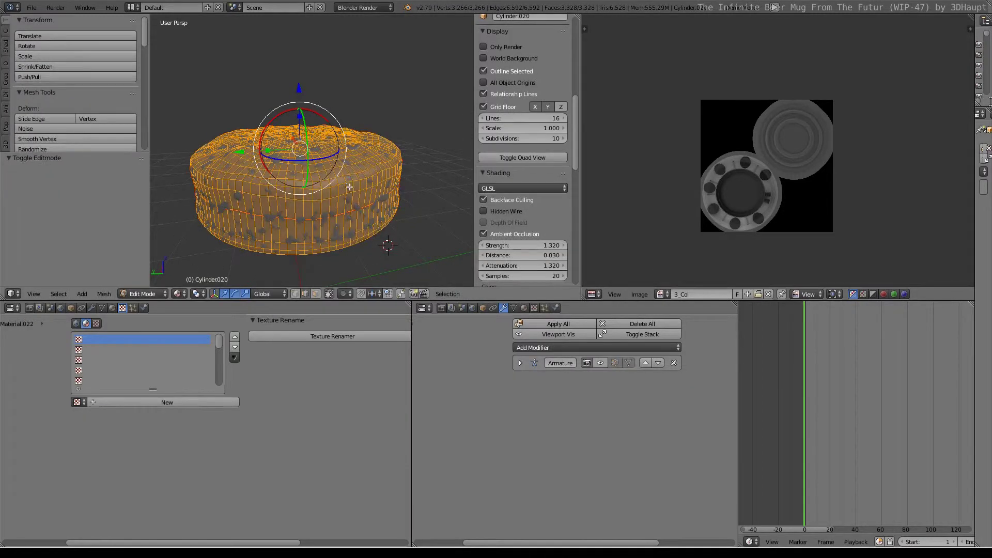
pyautogui.moveTo(348, 180); pyautogui.dragTo(363, 99, button='middle')
pyautogui.press('a')
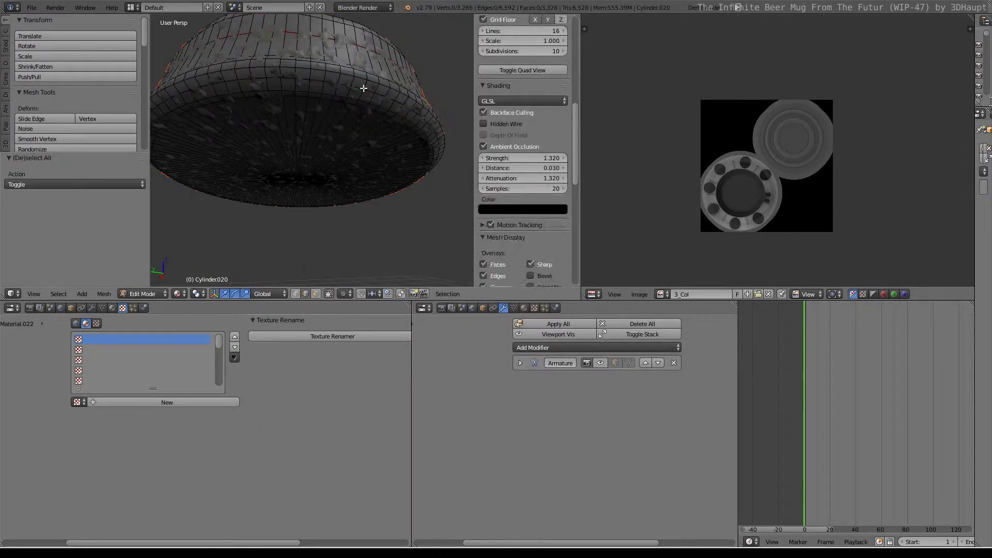
pyautogui.press('a')
pyautogui.hotkey('ctrl', 'e')
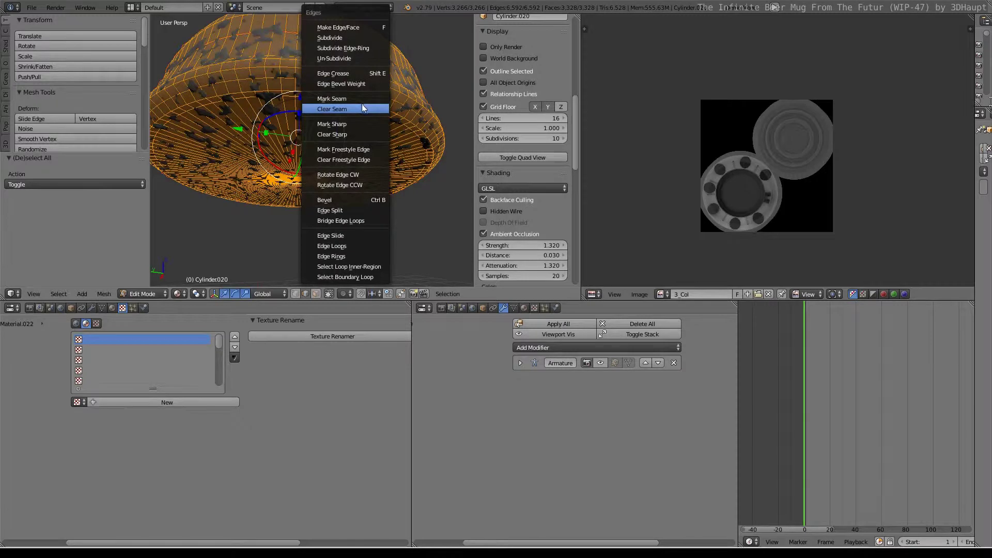
pyautogui.click(362, 107)
pyautogui.hotkey('ctrl', 'e')
pyautogui.click(356, 131)
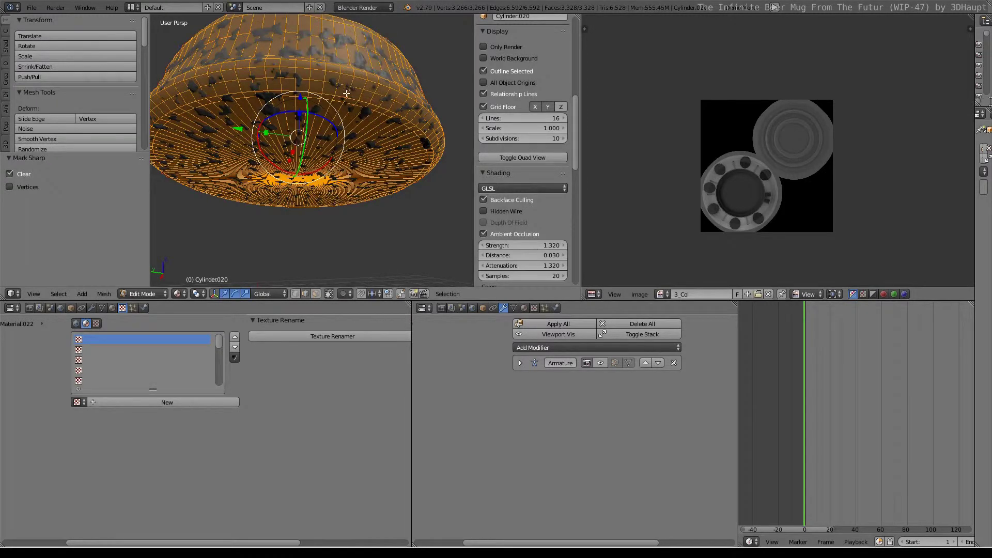
# Mark a seam along Cylinder.020's rim edge loop, then select the whole mesh.
pyautogui.keyDown('alt'); pyautogui.rightClick(345, 93); pyautogui.keyUp('alt')
pyautogui.keyDown('alt'); pyautogui.rightClick(365, 97); pyautogui.keyUp('alt')
pyautogui.keyDown('alt'); pyautogui.rightClick(355, 96); pyautogui.keyUp('alt')
pyautogui.hotkey('ctrl', 'e')
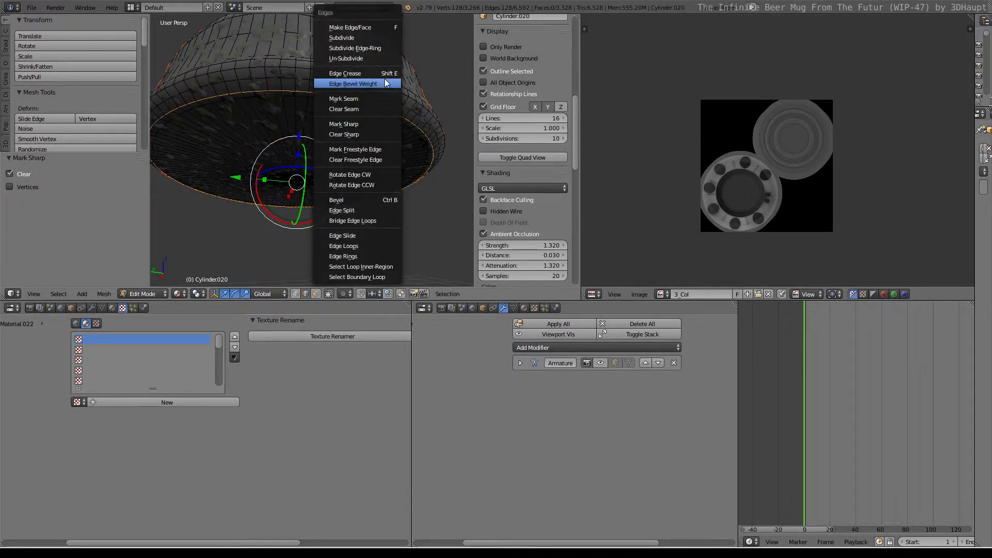
pyautogui.keyDown('alt'); pyautogui.rightClick(302, 78); pyautogui.keyUp('alt')
pyautogui.keyDown('alt'); pyautogui.rightClick(363, 99); pyautogui.keyUp('alt')
pyautogui.hotkey('ctrl', 'e')
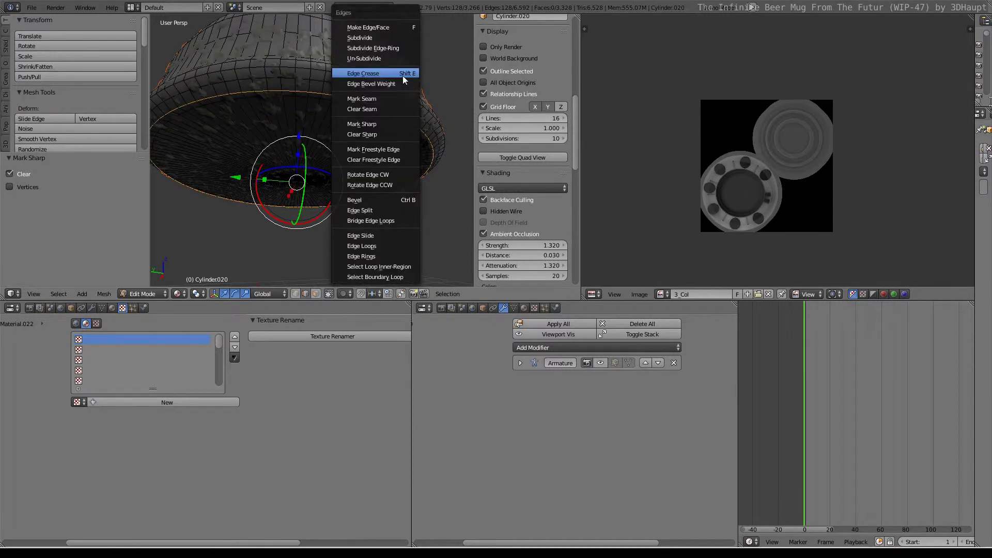
pyautogui.click(392, 98)
pyautogui.scroll(-3, 372, 119)
pyautogui.moveTo(372, 119); pyautogui.dragTo(309, 150, button='middle')
pyautogui.scroll(3, 348, 131)
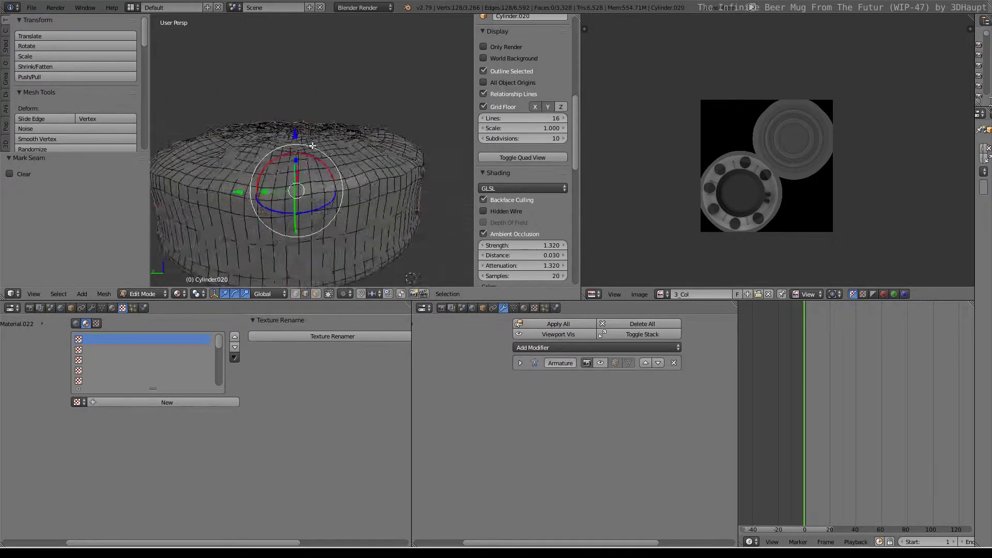
pyautogui.press('a')
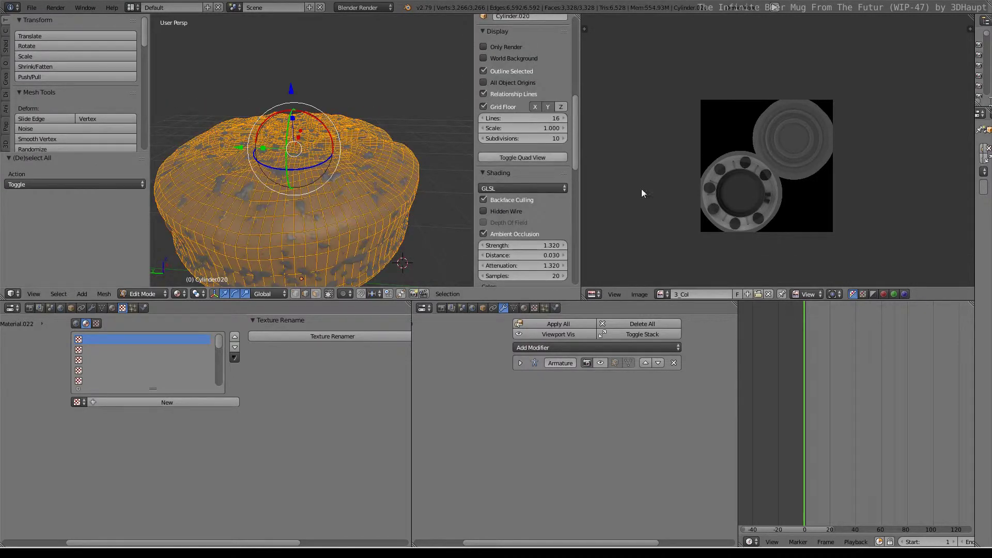
# Create a new blank 2048 px image named 4_Nor.
pyautogui.click(641, 294)
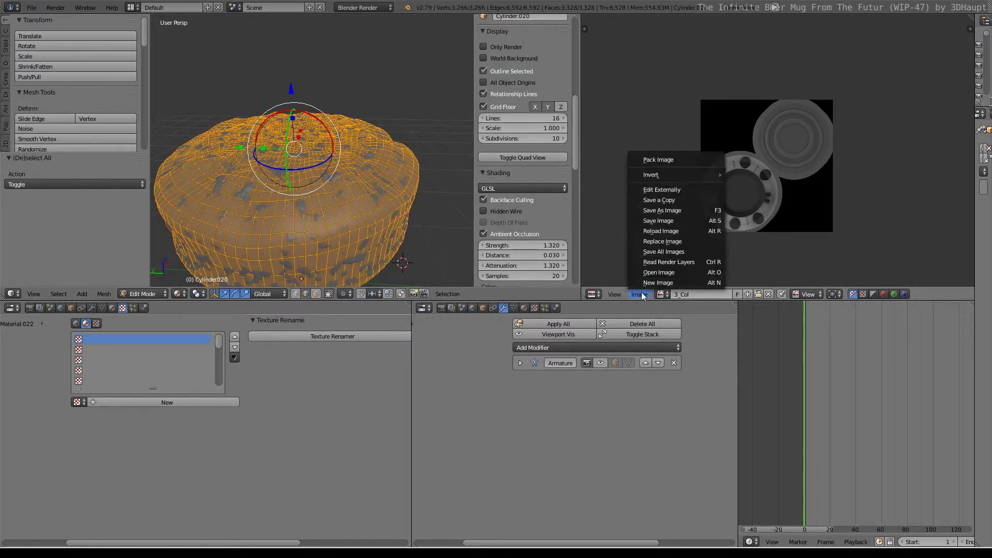
pyautogui.click(645, 280)
pyautogui.click(699, 271)
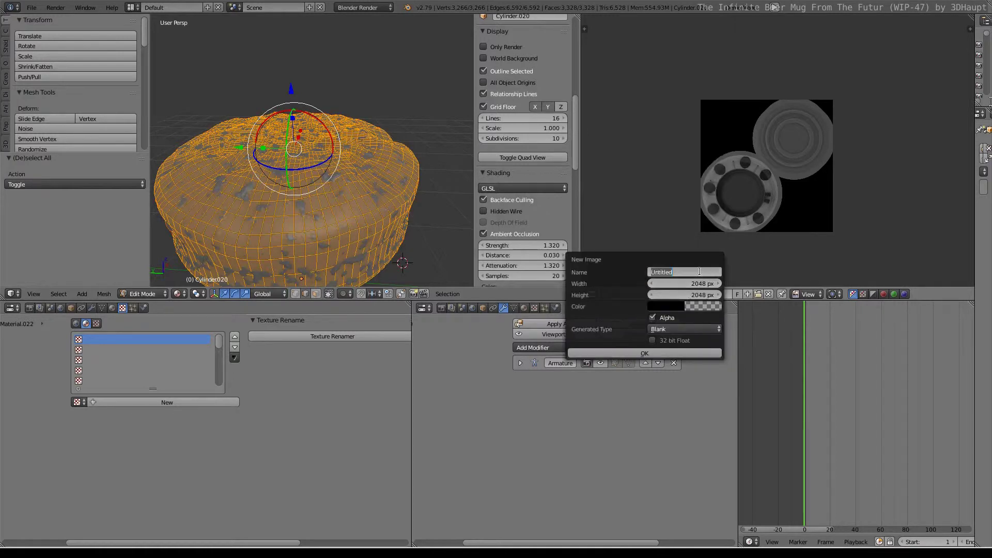
pyautogui.write('4')
pyautogui.moveTo(688, 271); pyautogui.dragTo(609, 269)
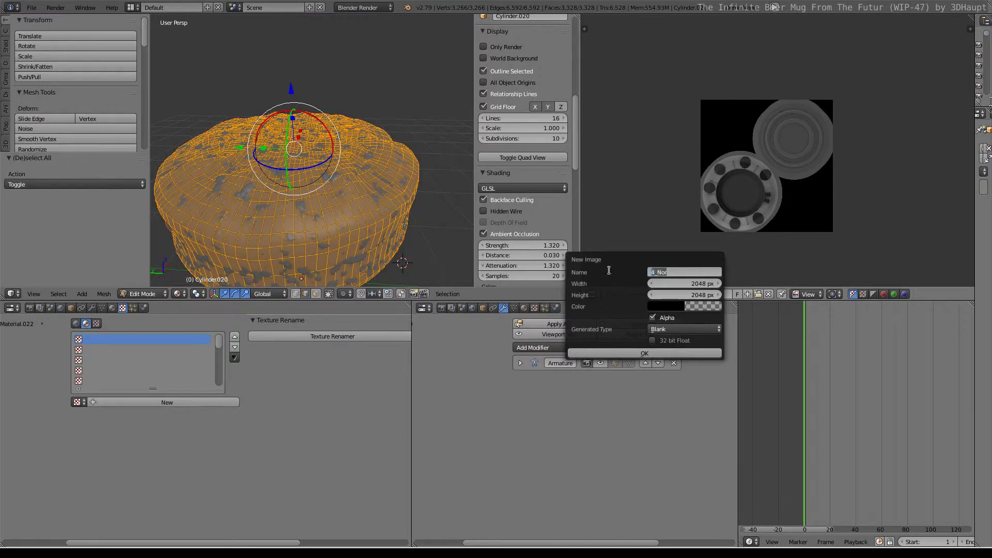
pyautogui.click(675, 355)
# Save 4_Nor as 4_Nor.png in Textures and unwrap the foam mesh.
pyautogui.click(656, 293)
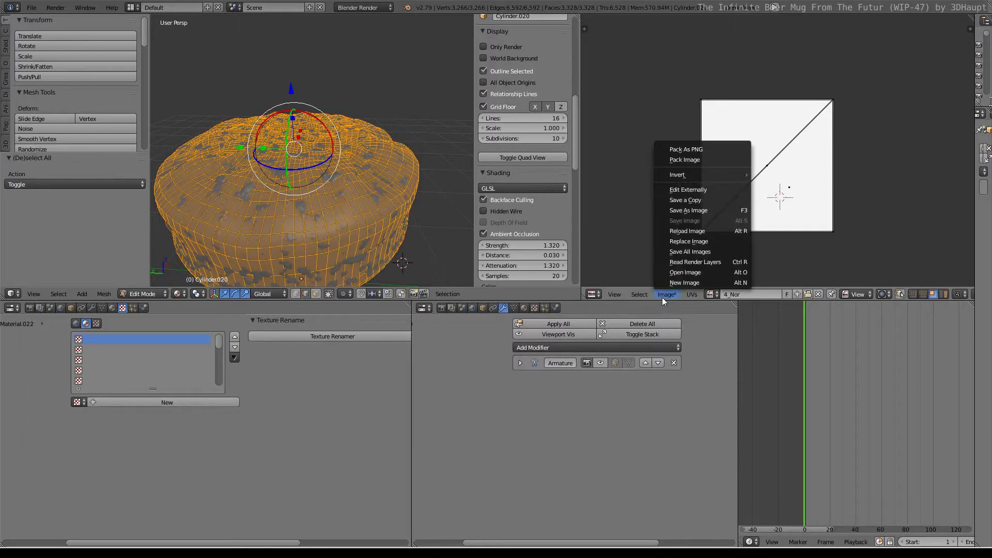
pyautogui.click(699, 209)
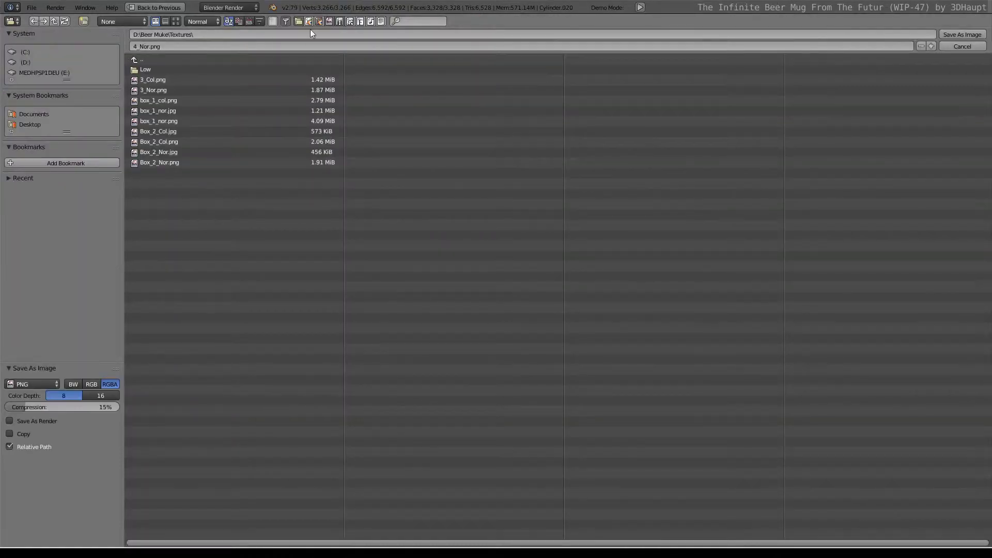
pyautogui.click(957, 34)
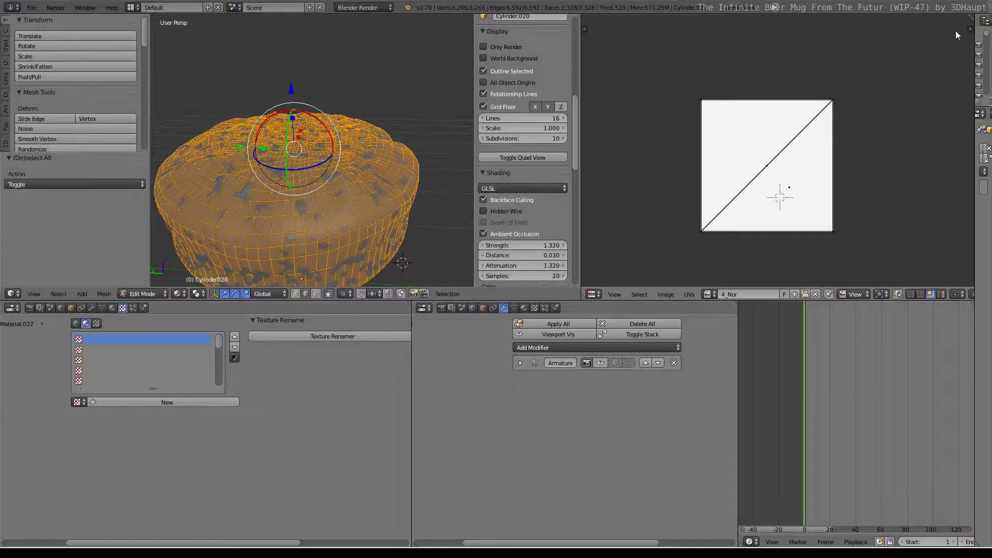
pyautogui.press('u')
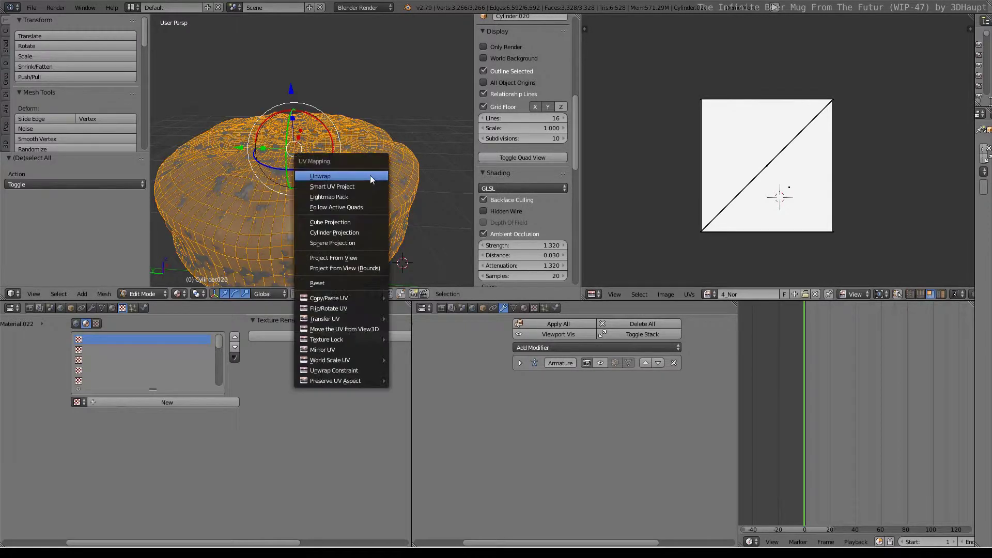
pyautogui.click(371, 178)
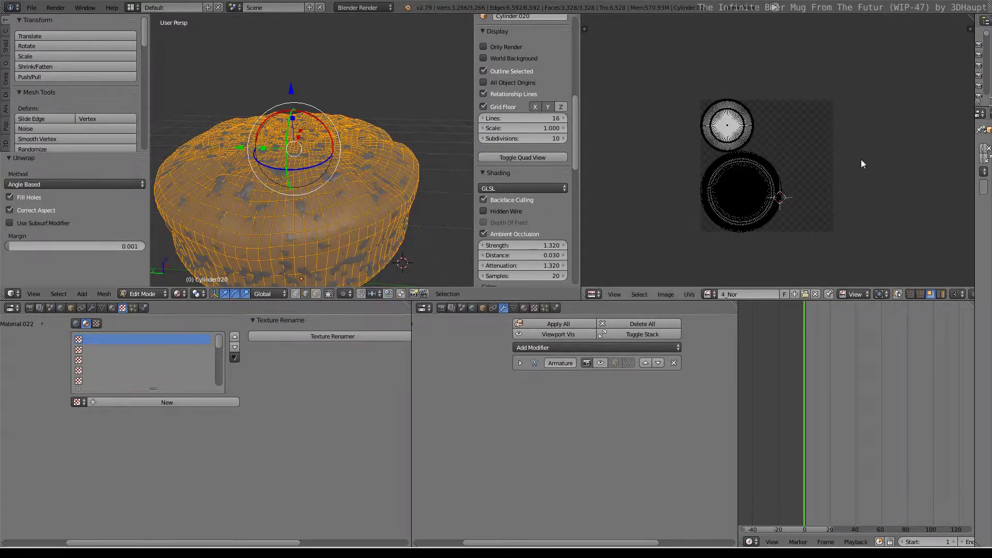
# Enlarge both UV islands slightly and move the small circle to the upper right.
pyautogui.hotkey('shift', 'space')
pyautogui.scroll(4, 672, 186)
pyautogui.press('a')
pyautogui.press('a')
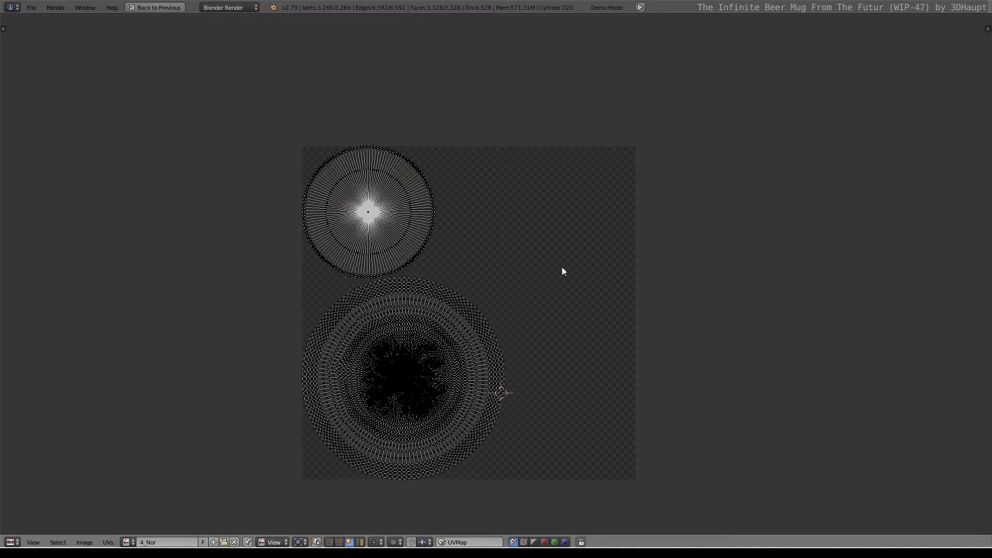
pyautogui.press('a')
pyautogui.press('s')
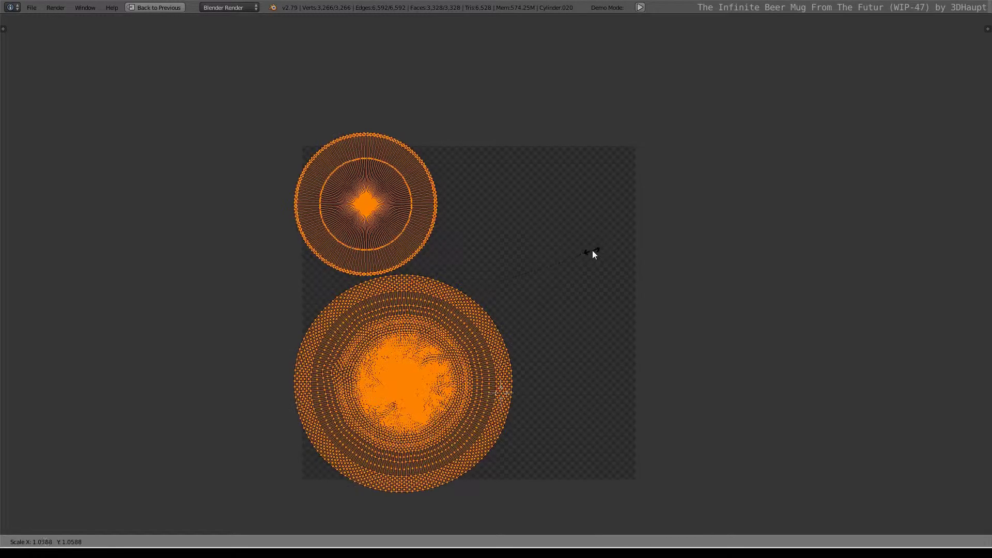
pyautogui.click(448, 197)
pyautogui.press('a')
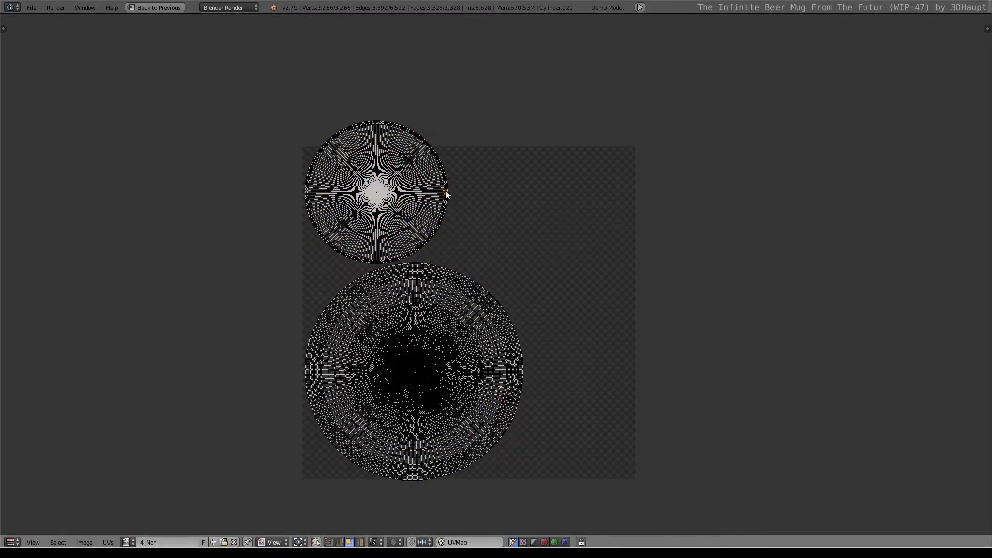
pyautogui.press('l')
pyautogui.press('g')
pyautogui.click(619, 232)
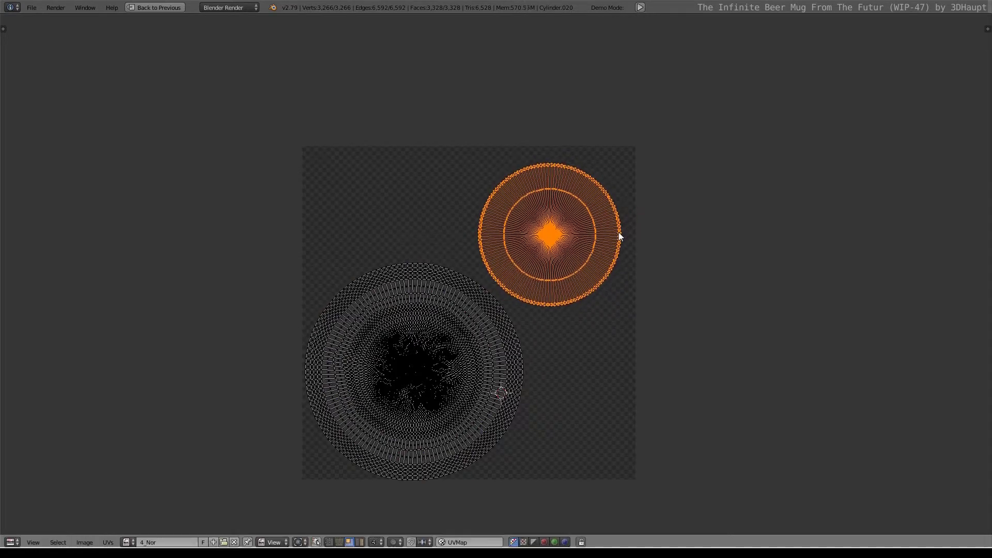
# Scale both UV islands up further and reposition the small island.
pyautogui.press('a')
pyautogui.scroll(1, 635, 278)
pyautogui.press('s')
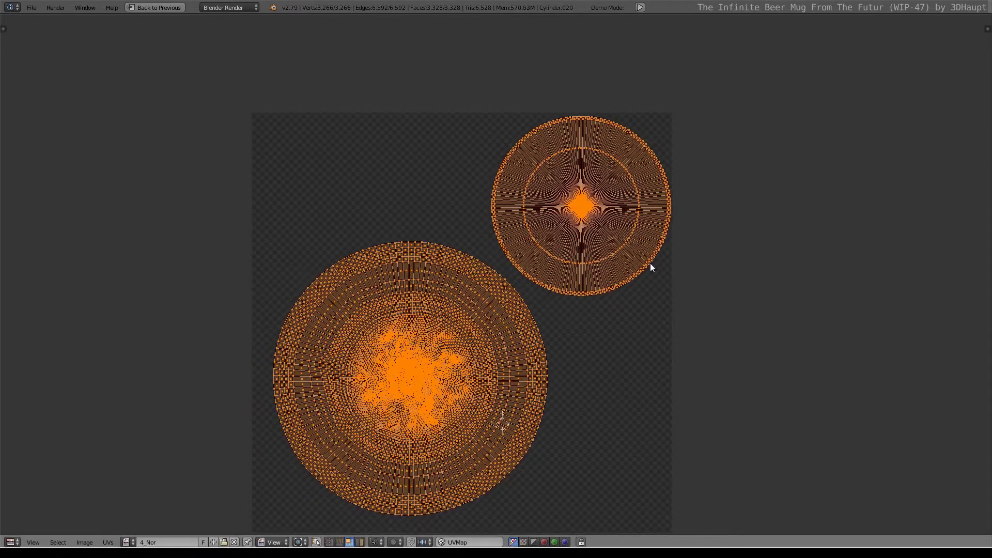
pyautogui.click(668, 245)
pyautogui.moveTo(669, 245)
pyautogui.mouseDown(button='middle')
pyautogui.moveTo(680, 152)
pyautogui.moveTo(640, 237)
pyautogui.mouseUp(button='middle')
pyautogui.keyDown('alt'); pyautogui.rightClick(577, 185); pyautogui.keyUp('alt')
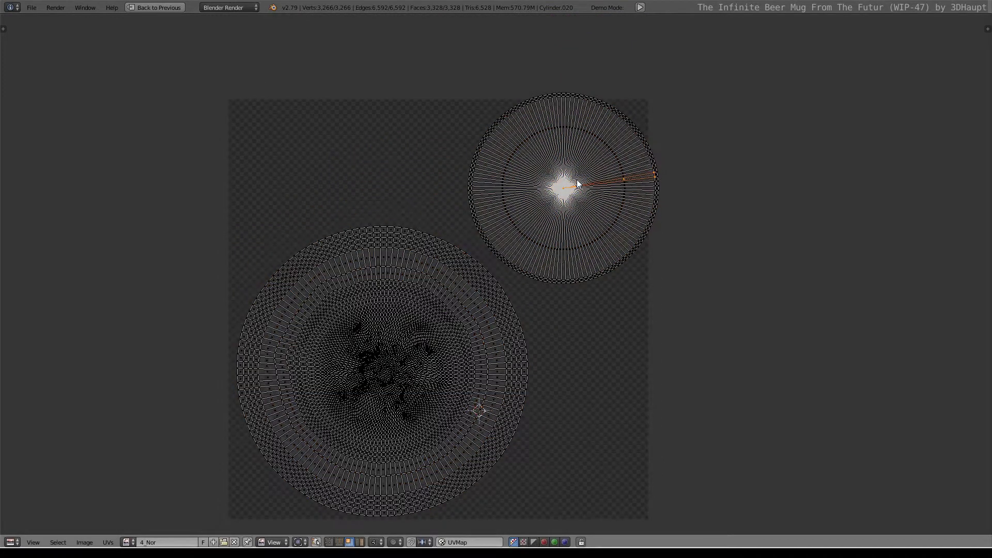
pyautogui.press('l')
pyautogui.scroll(1, 578, 184)
pyautogui.scroll(1, 610, 171)
pyautogui.press('g')
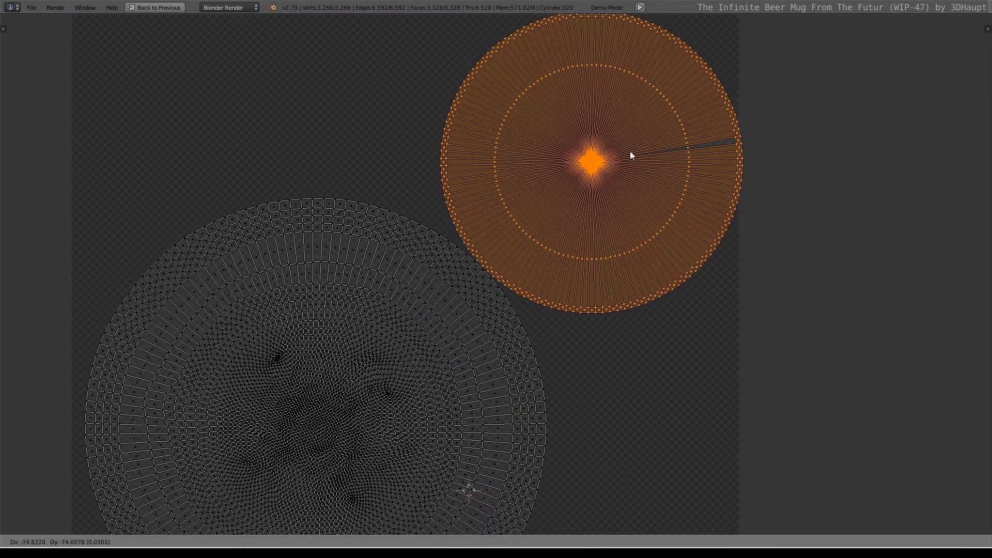
pyautogui.click(625, 145)
# Nudge the small island up-left into its final spot and review the large island.
pyautogui.moveTo(625, 145); pyautogui.dragTo(519, 268, button='middle')
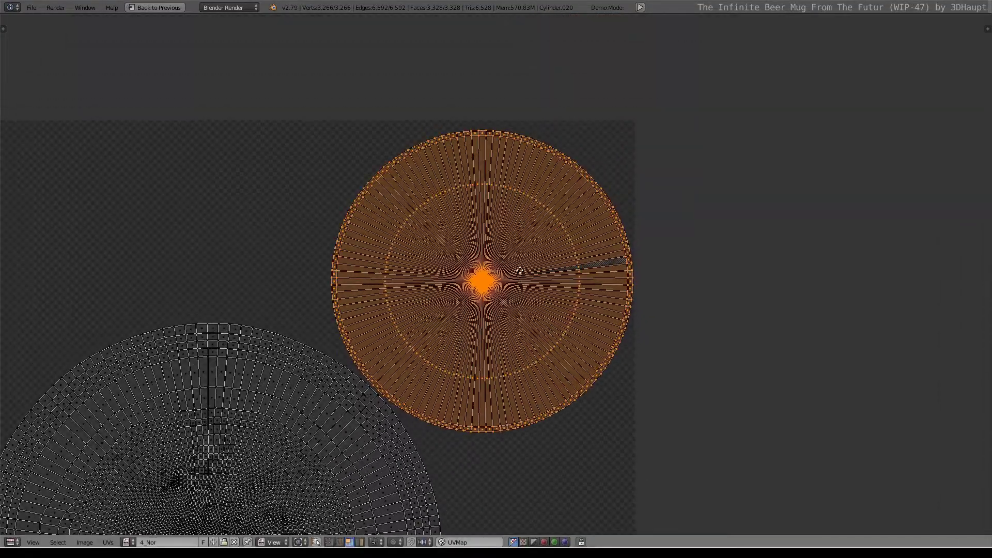
pyautogui.press('g')
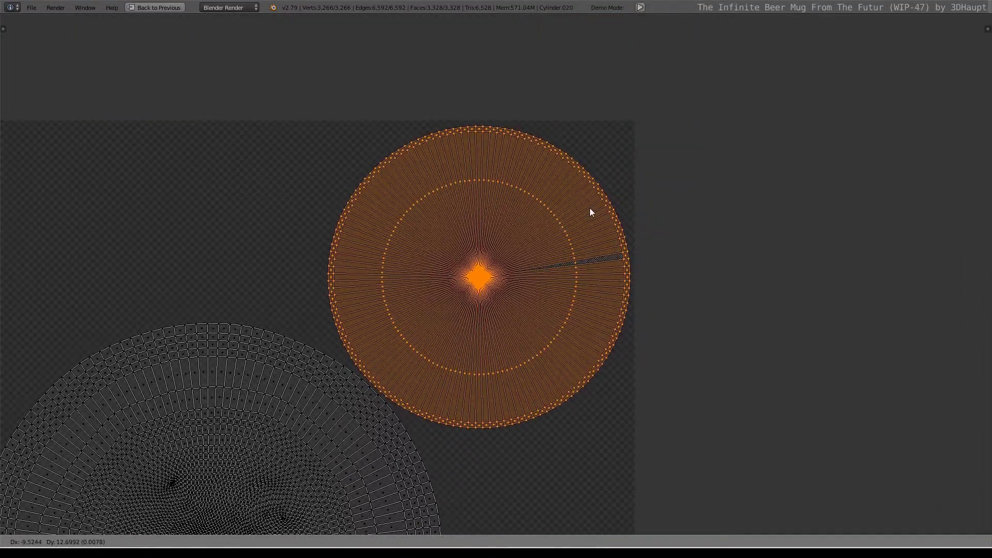
pyautogui.click(590, 208)
pyautogui.scroll(-2, 445, 281)
pyautogui.moveTo(445, 281); pyautogui.dragTo(598, 126, button='middle')
pyautogui.scroll(4, 500, 223)
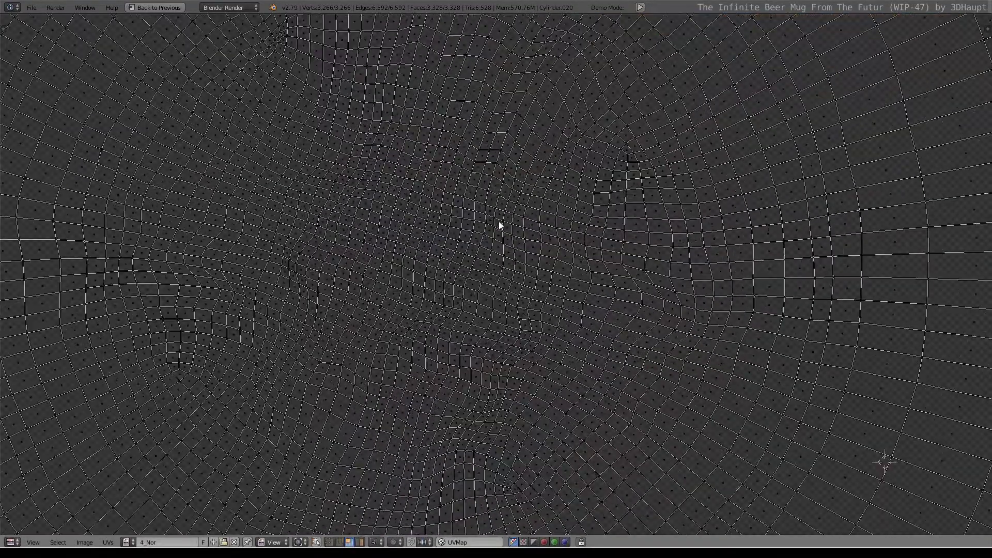
pyautogui.scroll(-5, 499, 223)
# Test-move the mug and Cylinder.036, then leave Cylinder.020 selected in Object Mode.
pyautogui.click(155, 7)
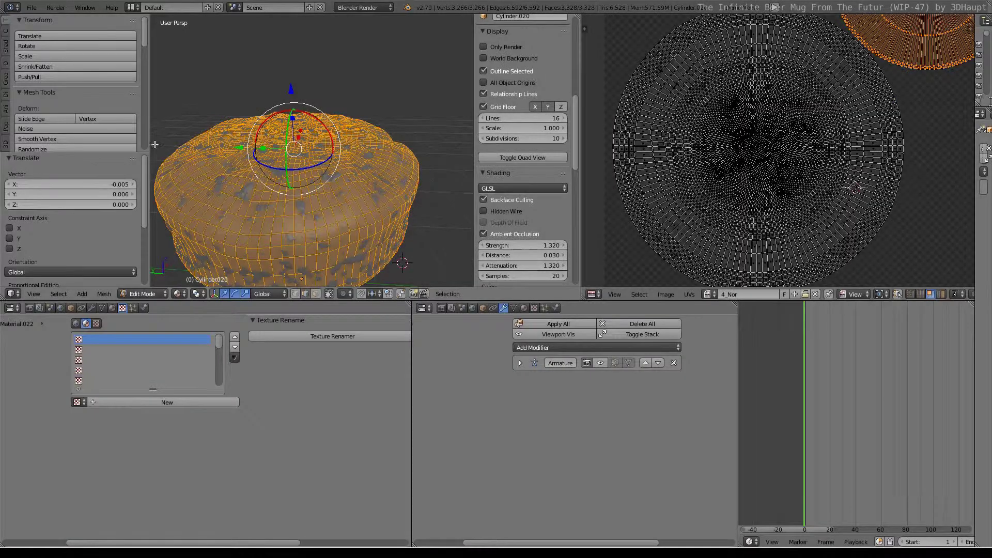
pyautogui.press('Tab')
pyautogui.press('g')
pyautogui.rightClick(345, 136)
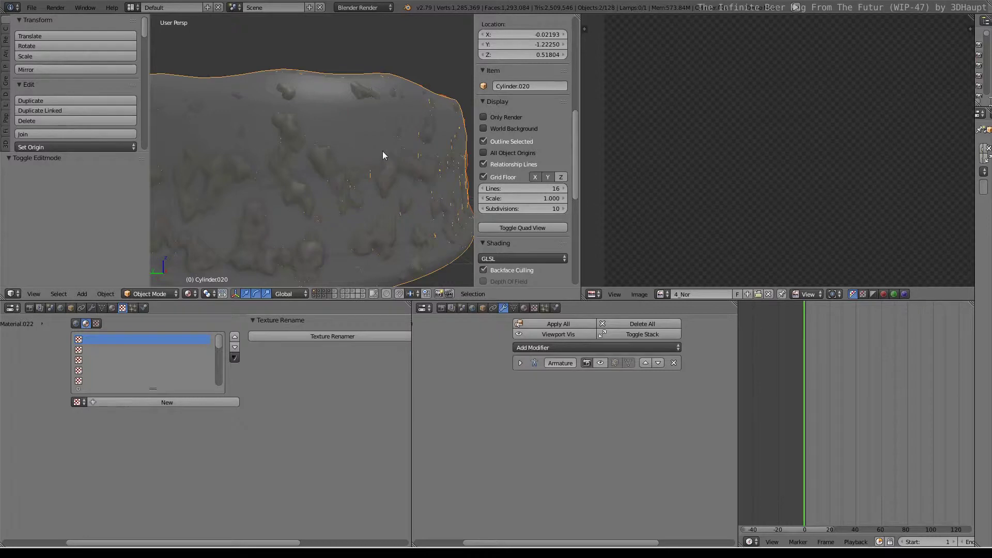
pyautogui.rightClick(382, 151)
pyautogui.press('g')
pyautogui.rightClick(366, 126)
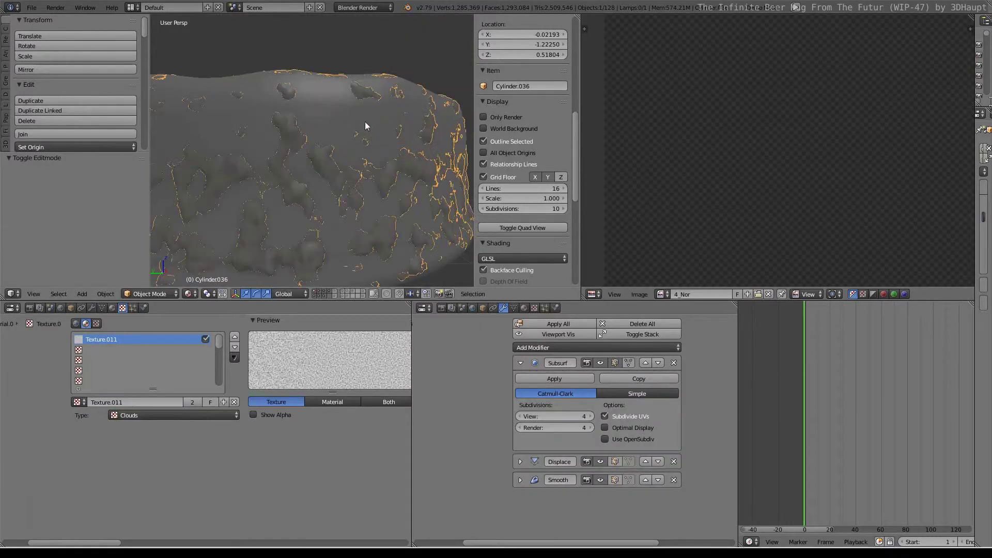
pyautogui.rightClick(373, 106)
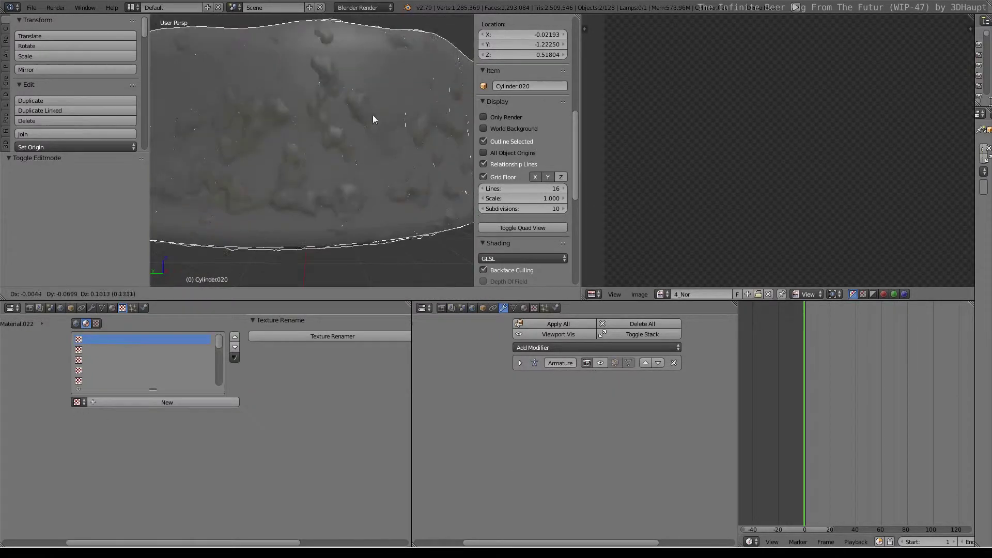
pyautogui.press('Tab')
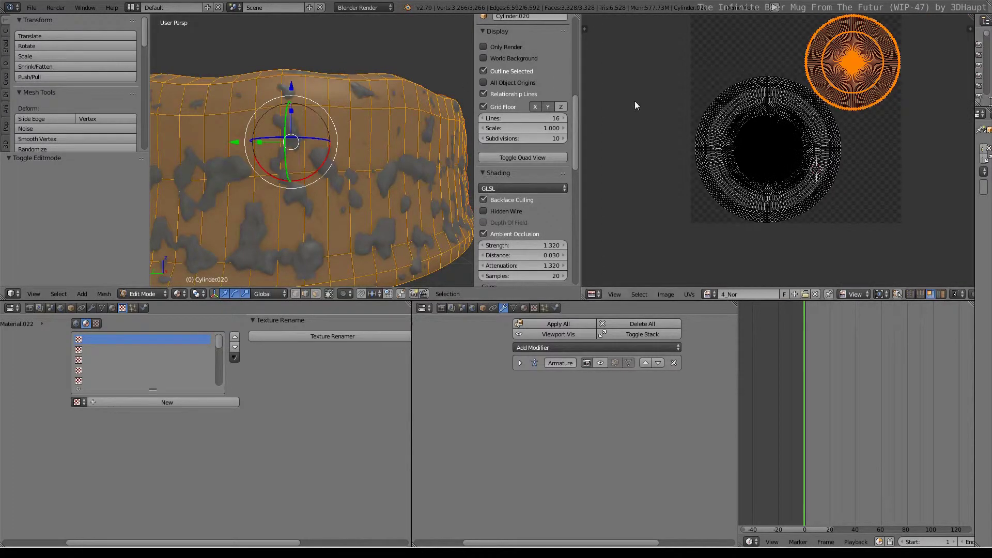
pyautogui.press('Tab')
# Save the blend file and show the Render tab's Normals bake settings.
pyautogui.click(31, 7)
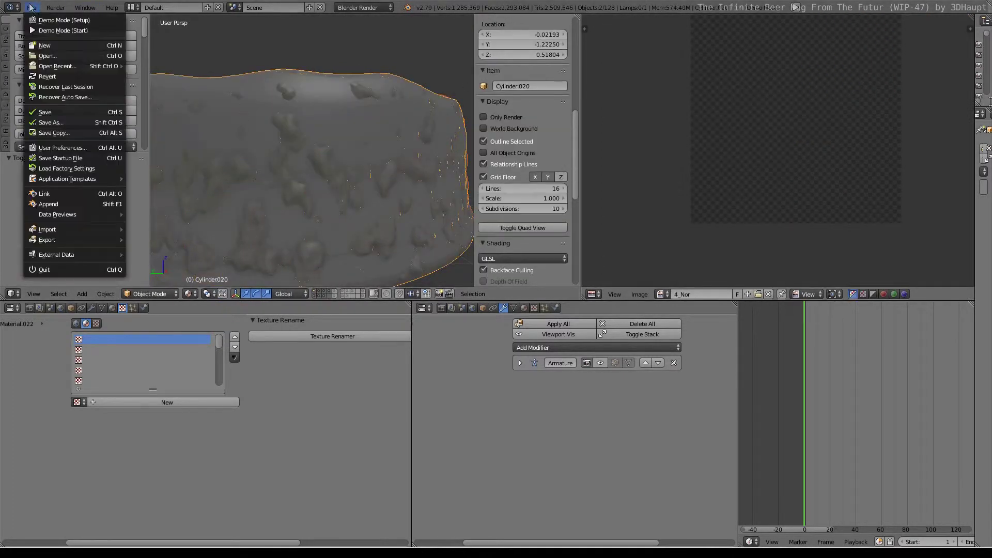
pyautogui.click(45, 112)
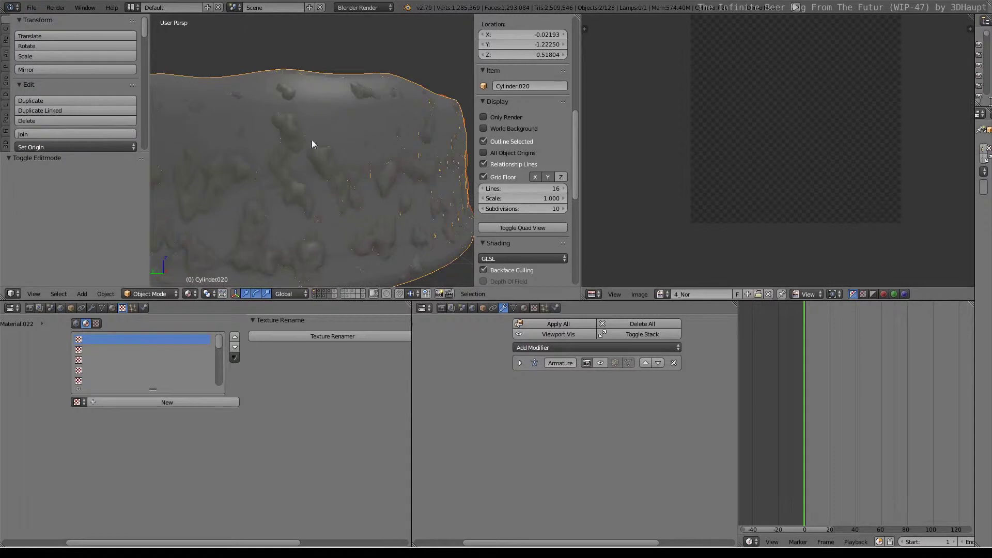
pyautogui.click(50, 308)
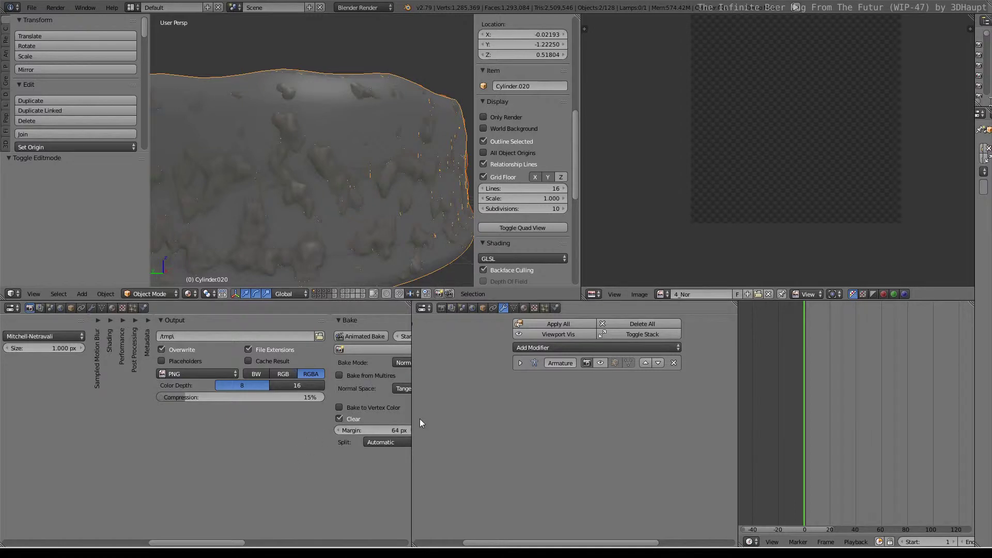
pyautogui.scroll(-5, 233, 398)
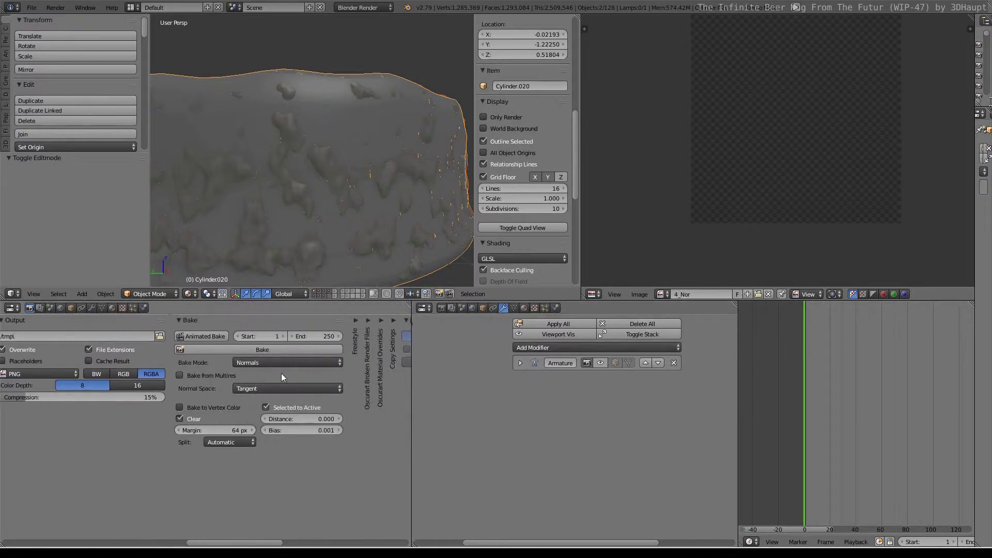
# Bake the tangent-space normal map into 4_Nor with Clear unchecked.
pyautogui.click(180, 420)
pyautogui.click(232, 351)
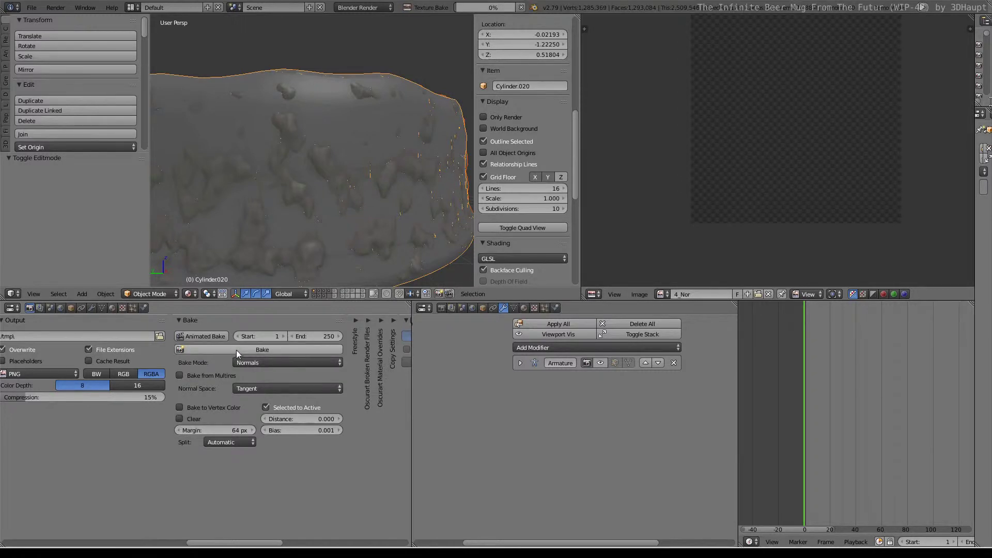
pyautogui.scroll(-1, 699, 109)
pyautogui.scroll(2, 711, 127)
pyautogui.scroll(-1, 711, 126)
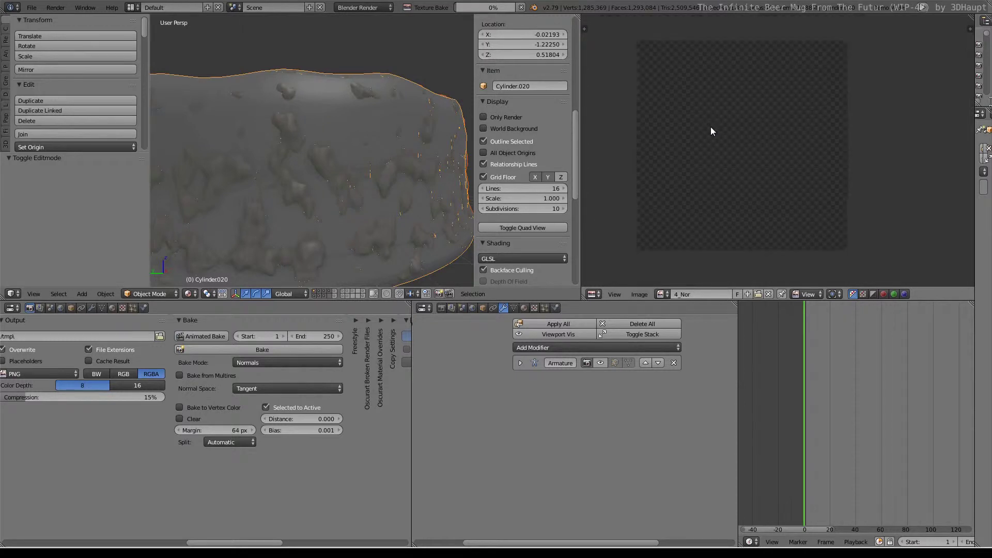
# Inspect the two baked bluish foam islands in a maximized image editor.
pyautogui.moveTo(712, 126); pyautogui.dragTo(747, 119, button='middle')
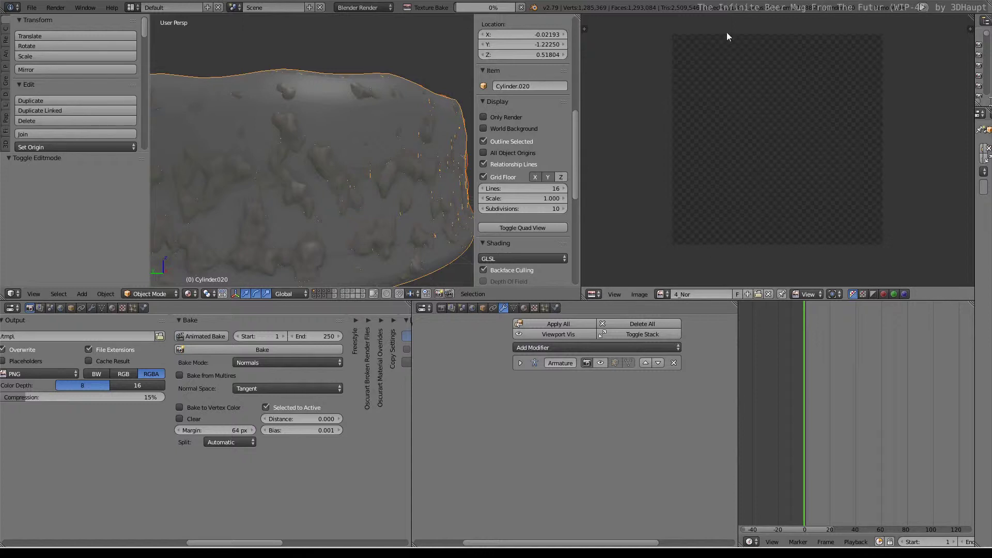
pyautogui.scroll(-1, 766, 67)
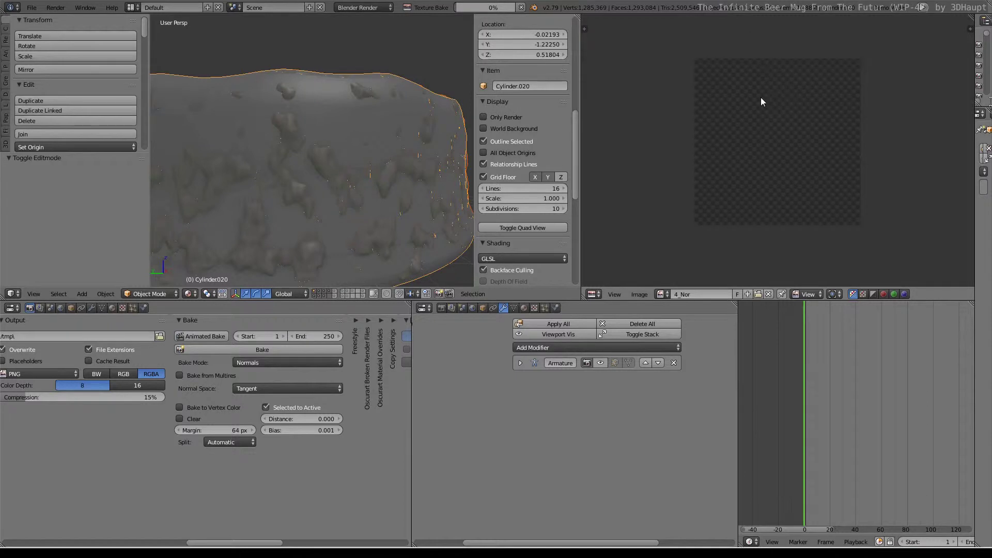
pyautogui.scroll(1, 761, 98)
pyautogui.scroll(1, 761, 97)
pyautogui.scroll(-1, 761, 97)
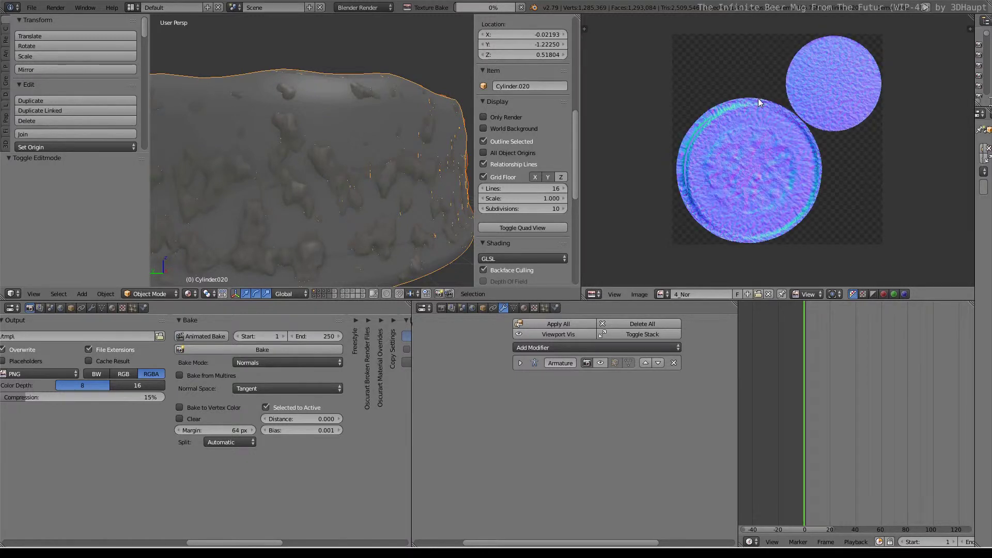
pyautogui.hotkey('ctrl', 'space')
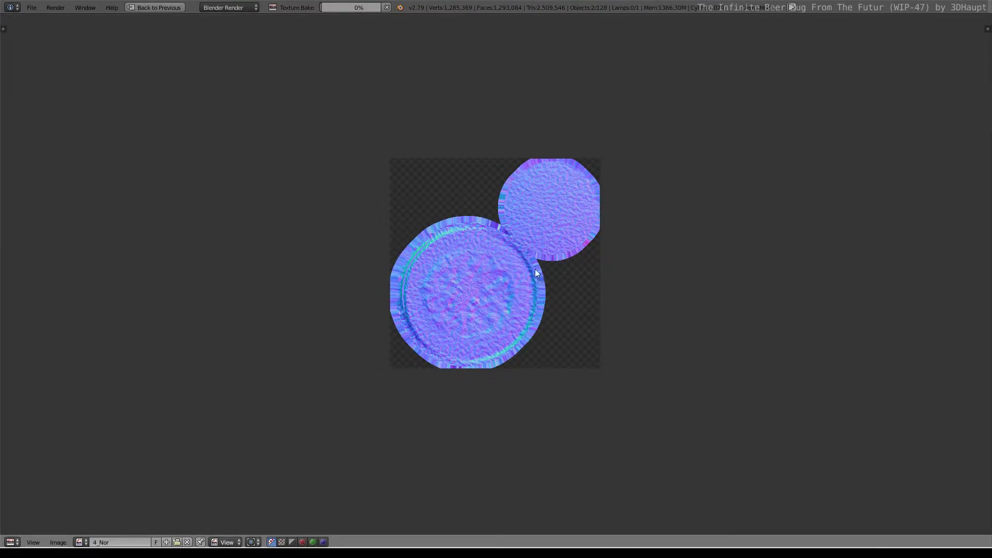
# Zoom and pan around the baked 4_Nor map where the two foam circles meet.
pyautogui.scroll(10, 519, 257)
pyautogui.scroll(3, 518, 257)
pyautogui.scroll(5, 514, 252)
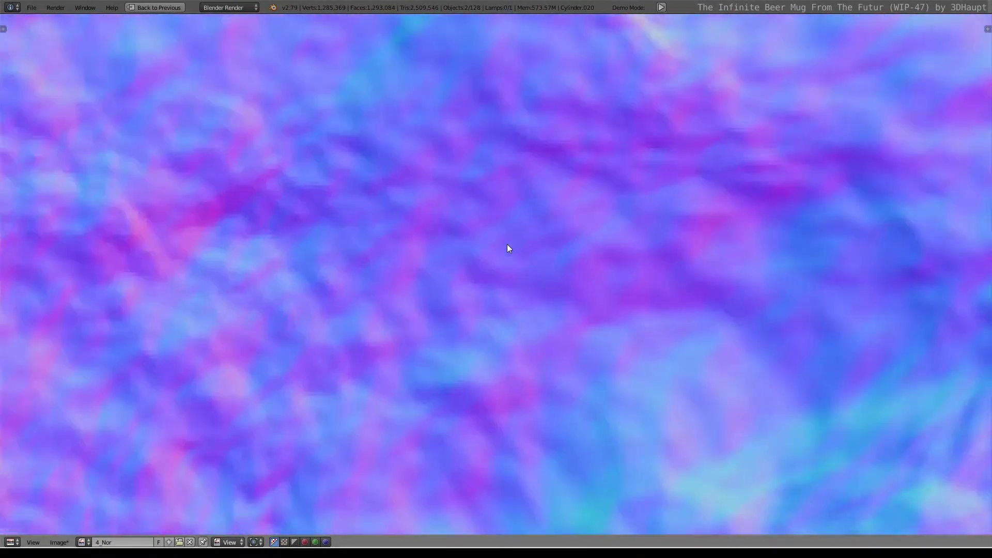
pyautogui.scroll(-4, 507, 244)
pyautogui.scroll(-4, 506, 244)
pyautogui.scroll(-2, 504, 243)
pyautogui.scroll(3, 587, 127)
pyautogui.scroll(-1, 463, 281)
pyautogui.moveTo(463, 281); pyautogui.dragTo(505, 224, button='middle')
pyautogui.scroll(6, 465, 238)
pyautogui.scroll(-2, 498, 185)
pyautogui.scroll(-1, 498, 185)
pyautogui.scroll(-3, 426, 194)
pyautogui.hotkey('ctrl', 'Up')
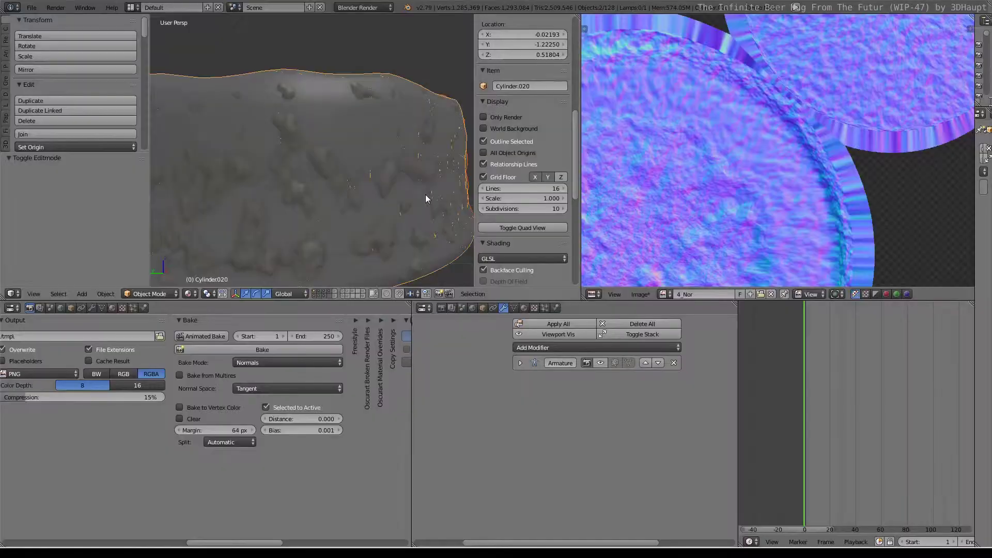
# Overlay Cylinder.020's UVs on the baked normal map in a maximized image editor.
pyautogui.press('Tab')
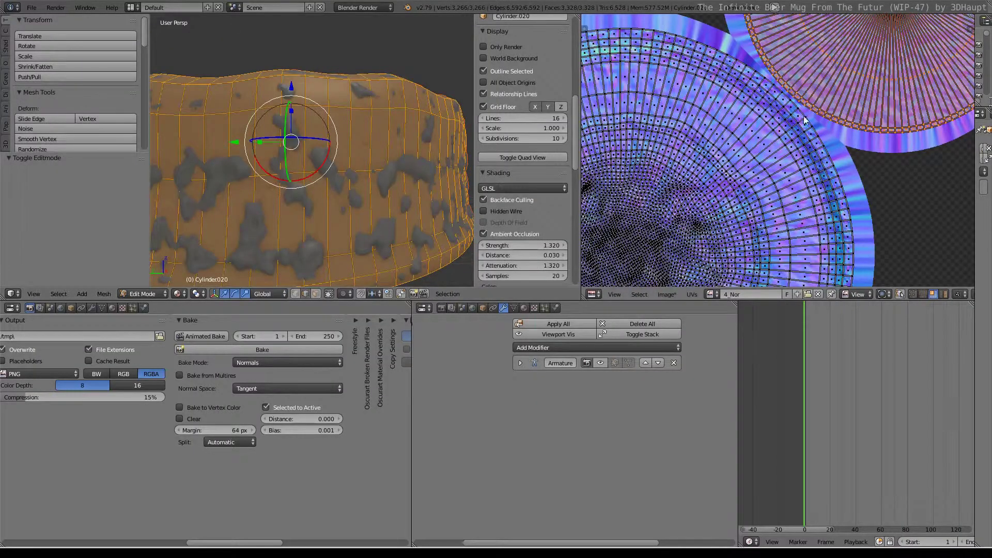
pyautogui.hotkey('ctrl', 'Up')
pyautogui.scroll(2, 485, 237)
pyautogui.scroll(2, 478, 197)
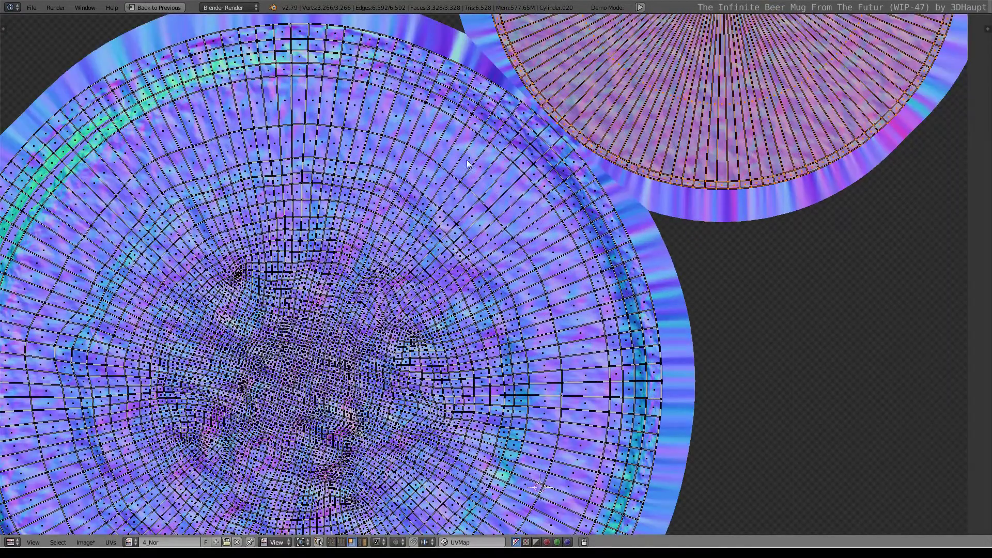
pyautogui.scroll(3, 473, 150)
pyautogui.scroll(-3, 473, 150)
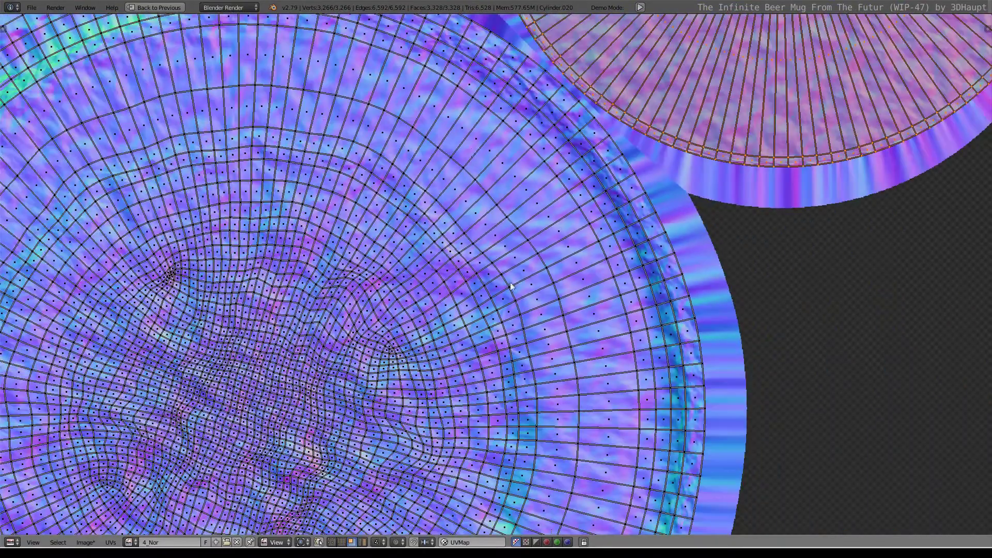
pyautogui.scroll(-4, 507, 211)
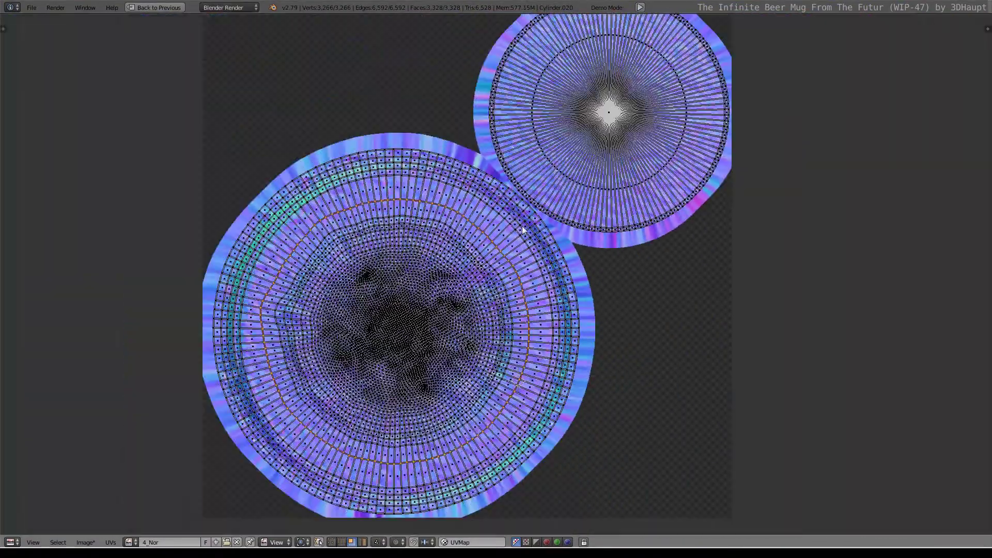
pyautogui.scroll(3, 522, 230)
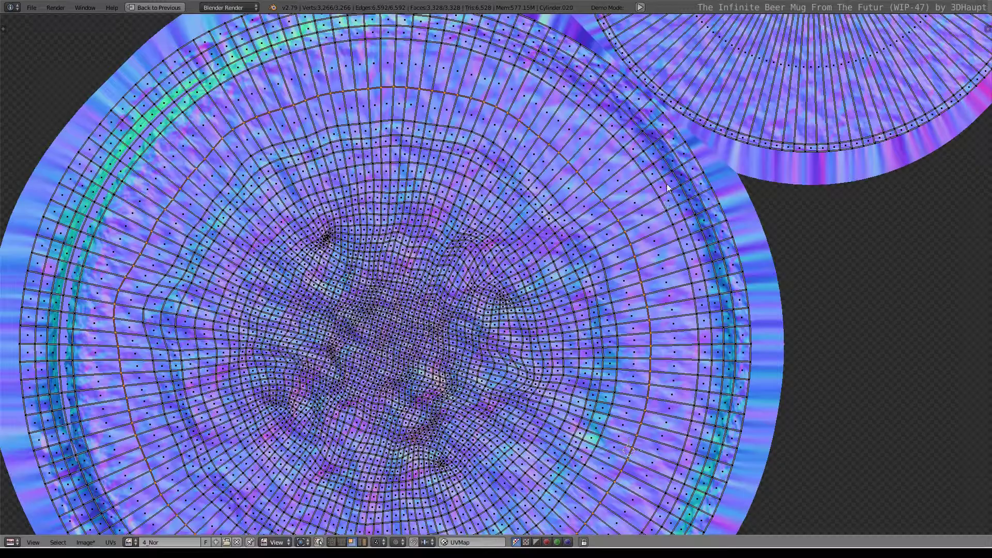
# Return Cylinder.020 to Object Mode and orbit to look down on the foam.
pyautogui.hotkey('shift', 'space')
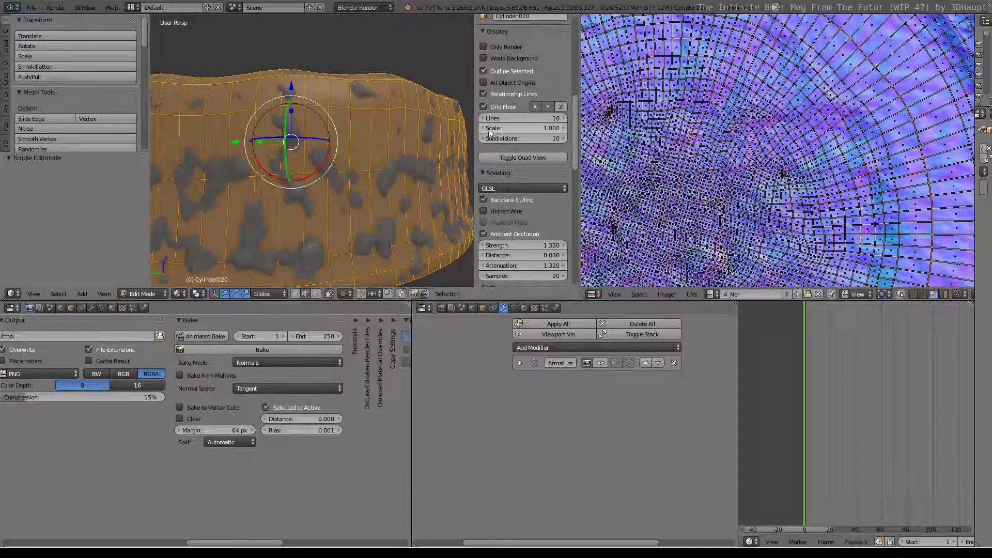
pyautogui.press('Tab')
pyautogui.scroll(-6, 304, 153)
pyautogui.moveTo(304, 153); pyautogui.dragTo(351, 190, button='middle')
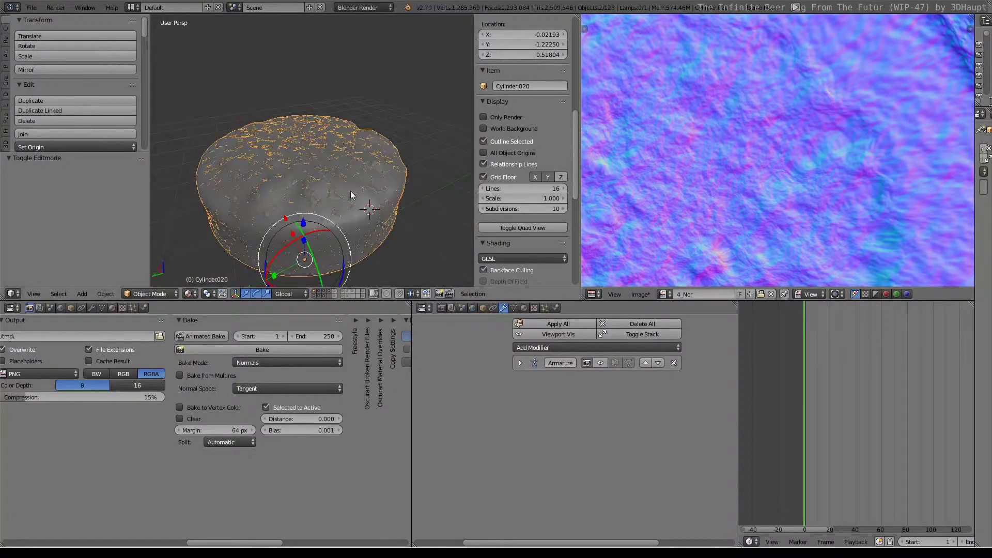
# Save the baked normal map over 4_Nor.png in the Beer Muke Textures folder.
pyautogui.click(642, 294)
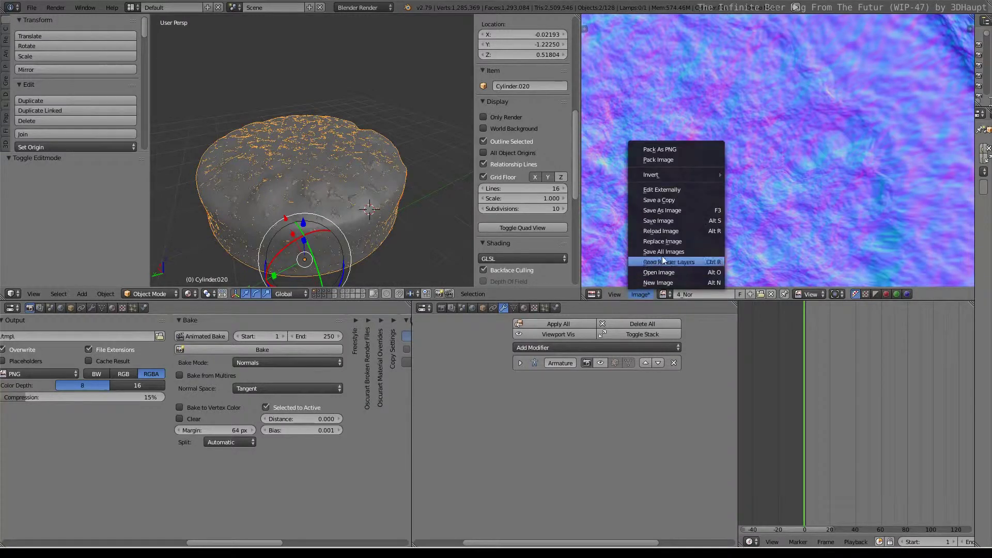
pyautogui.click(683, 214)
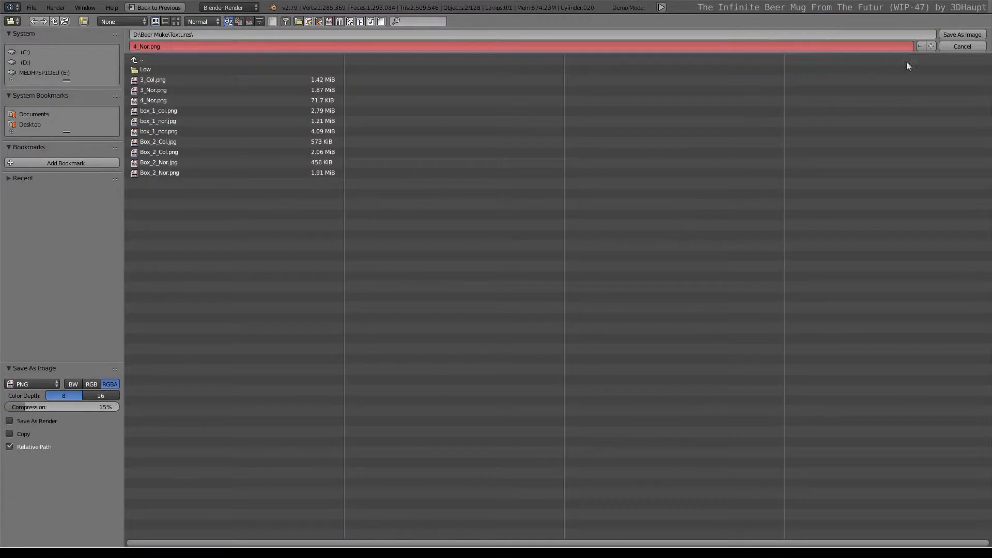
pyautogui.click(948, 34)
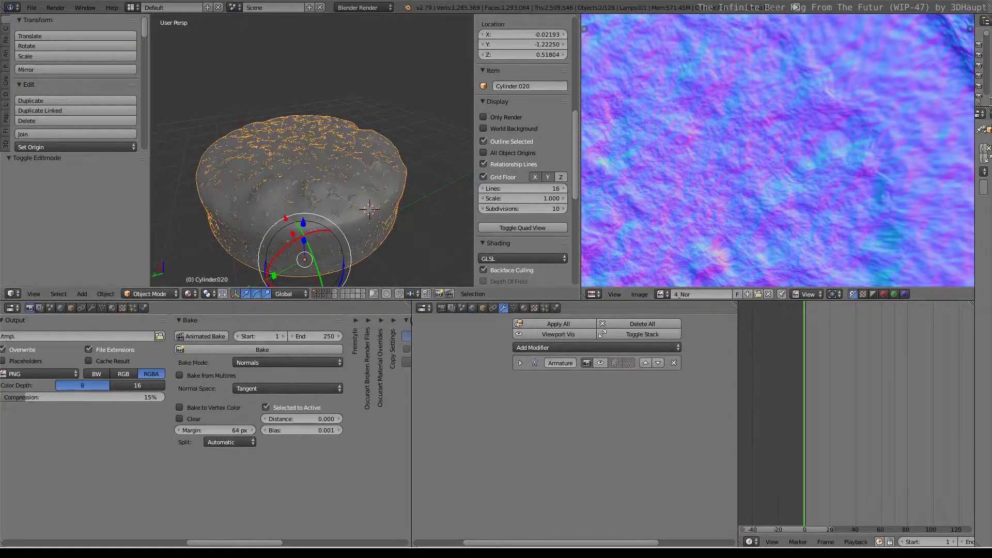
pyautogui.moveTo(391, 123); pyautogui.dragTo(373, 80, button='middle')
# Move the foam cylinder to layer 18.
pyautogui.scroll(3, 347, 105)
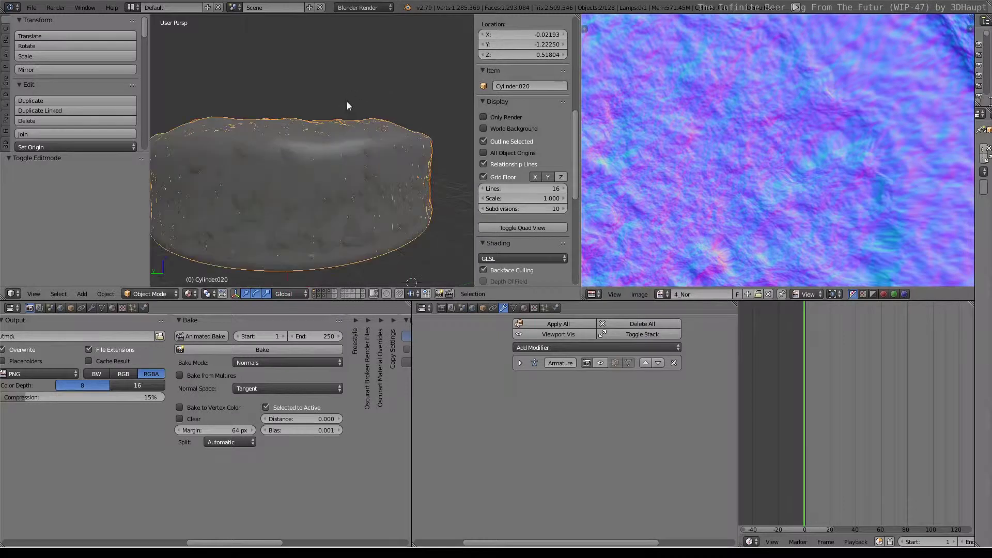
pyautogui.scroll(-3, 825, 94)
pyautogui.scroll(-2, 825, 94)
pyautogui.scroll(3, 831, 160)
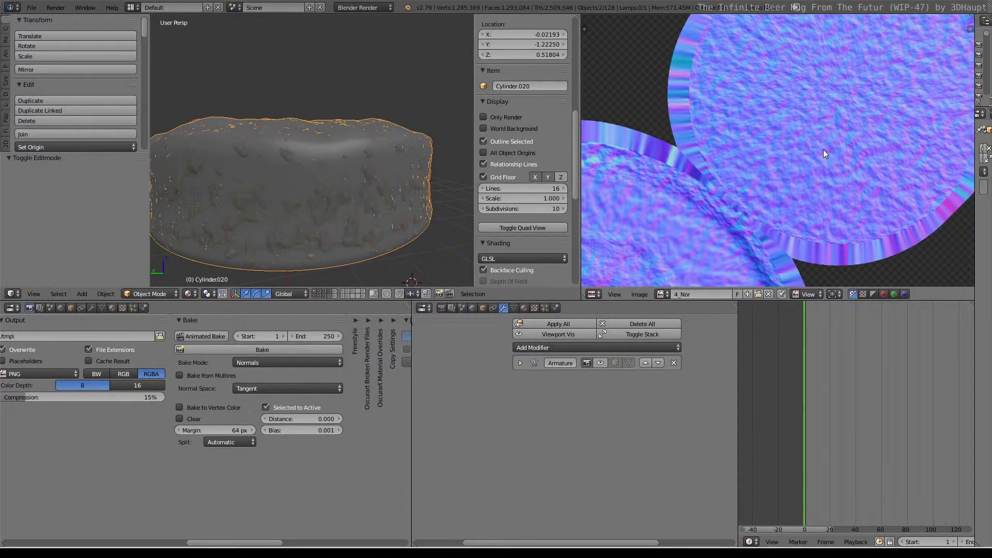
pyautogui.scroll(-2, 311, 146)
pyautogui.moveTo(310, 146)
pyautogui.mouseDown(button='middle')
pyautogui.moveTo(298, 114)
pyautogui.moveTo(329, 139)
pyautogui.mouseUp(button='middle')
pyautogui.scroll(2, 287, 110)
pyautogui.scroll(2, 294, 116)
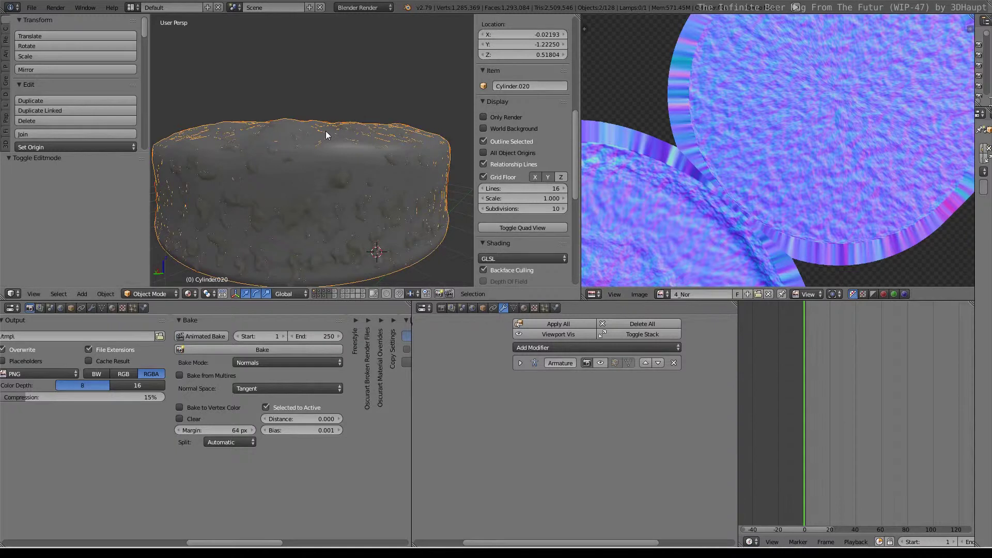
pyautogui.press('m')
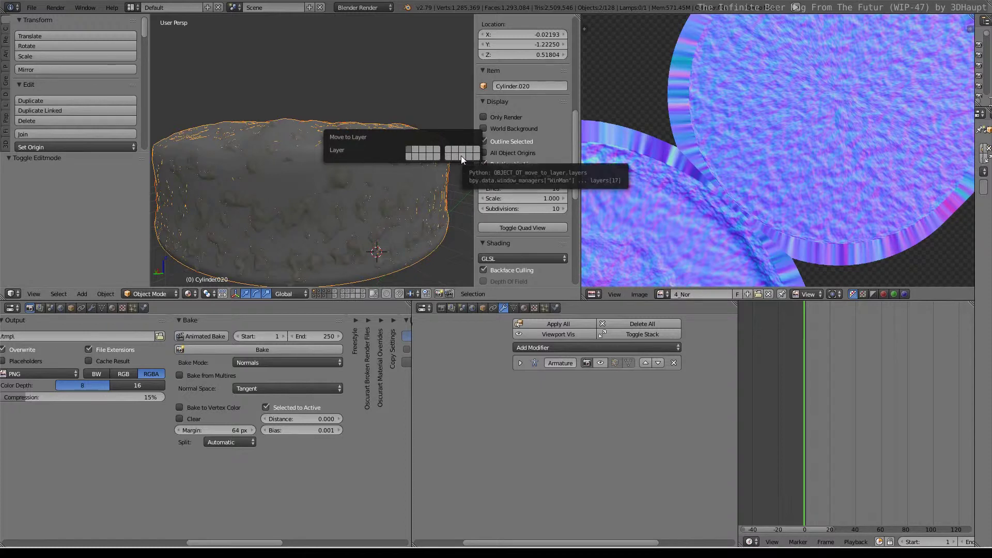
pyautogui.click(461, 157)
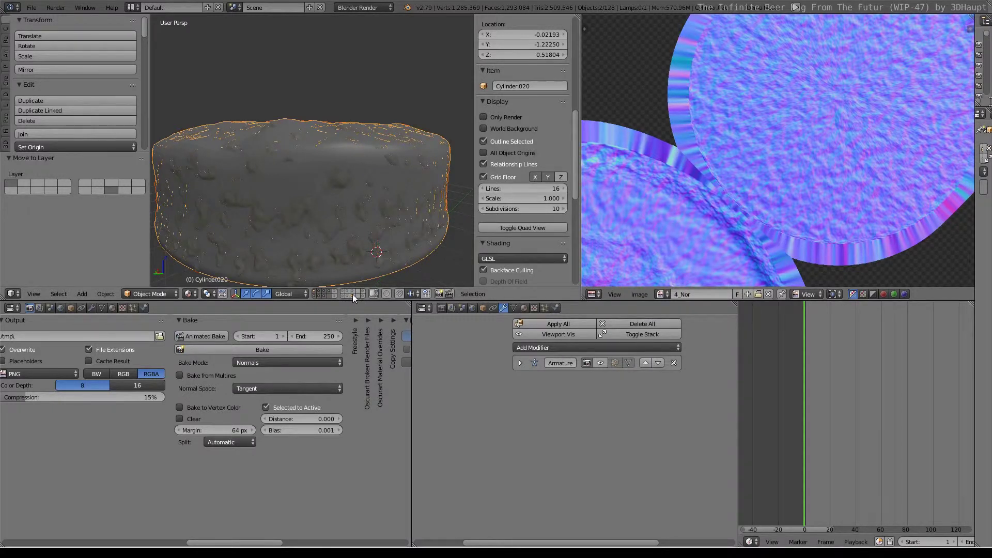
# Maximize the 3D view and clear the foam cylinder's location to the origin.
pyautogui.scroll(-5, 348, 77)
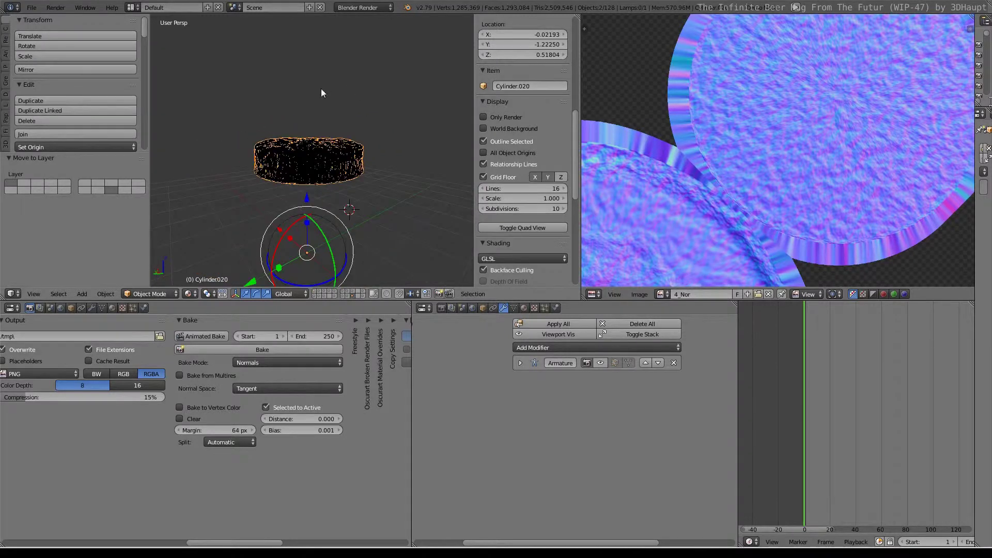
pyautogui.hotkey('ctrl', 'Up')
pyautogui.hotkey('alt', 'g')
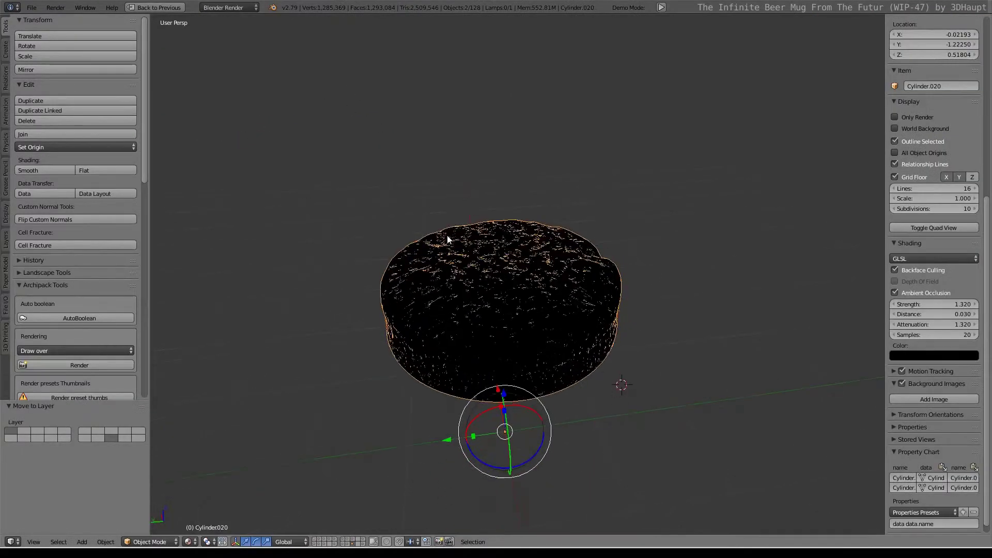
pyautogui.scroll(3, 452, 237)
# Add point lamp Point.041 at the centre and slide it outward along Y.
pyautogui.hotkey('shift', 'a')
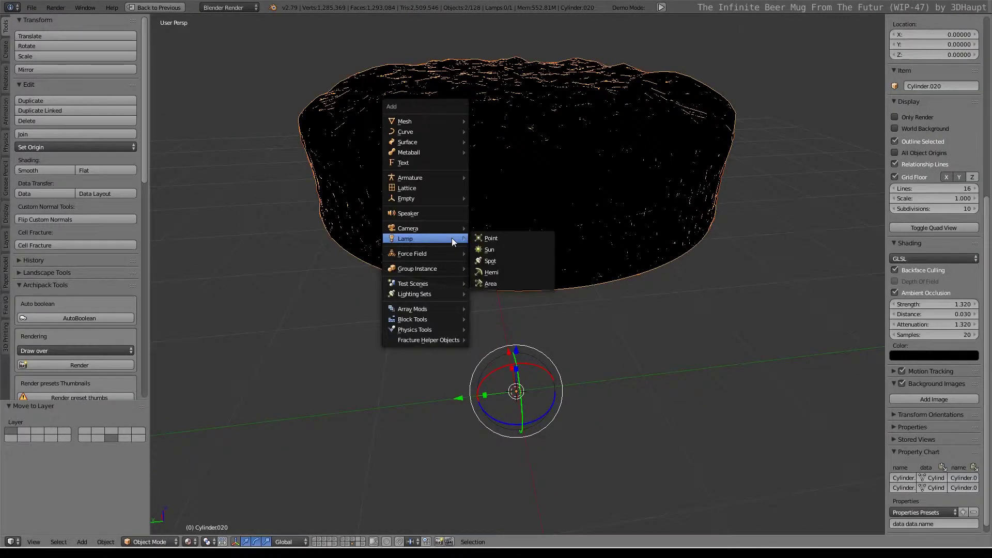
pyautogui.click(531, 240)
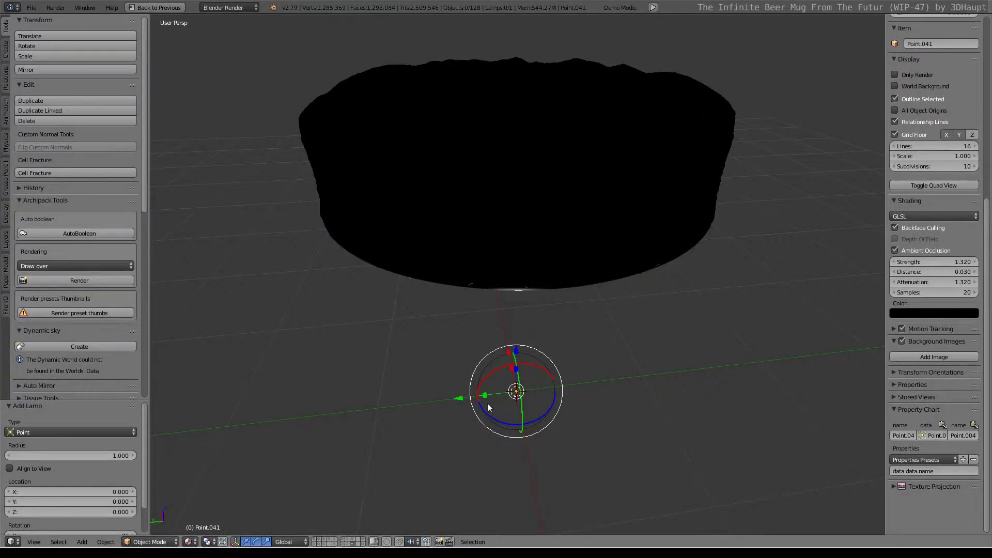
pyautogui.scroll(-3, 488, 404)
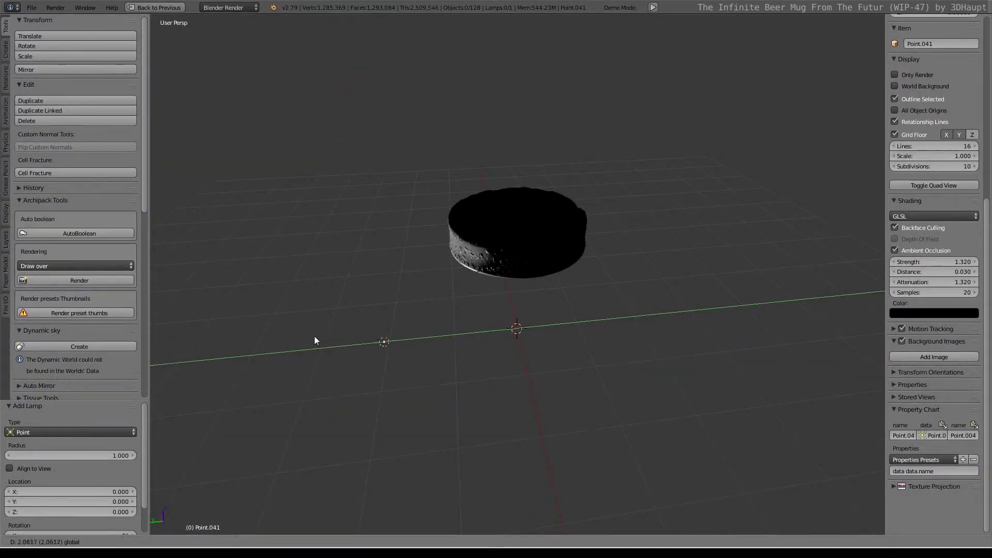
pyautogui.moveTo(462, 338); pyautogui.dragTo(307, 339)
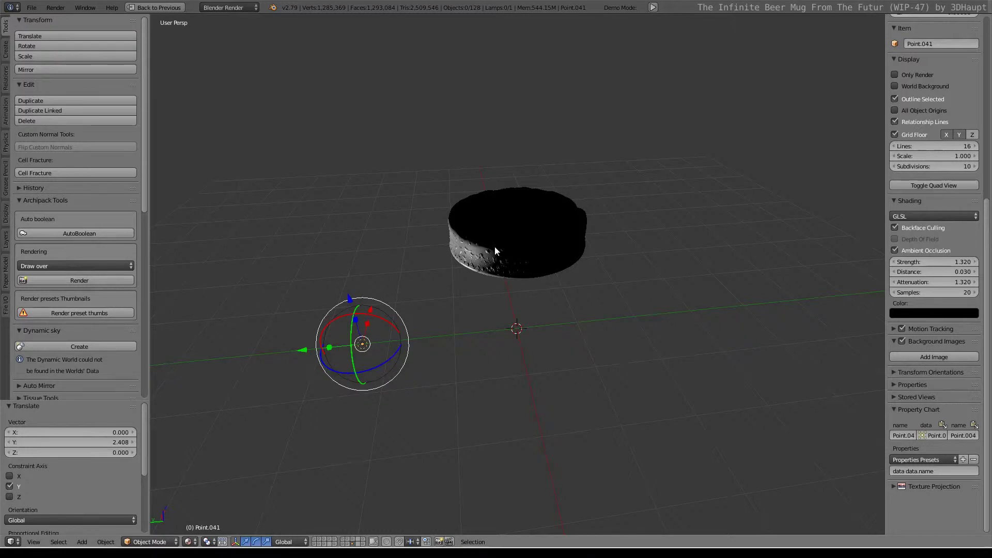
pyautogui.rightClick(446, 250)
pyautogui.scroll(3, 677, 334)
pyautogui.press('g')
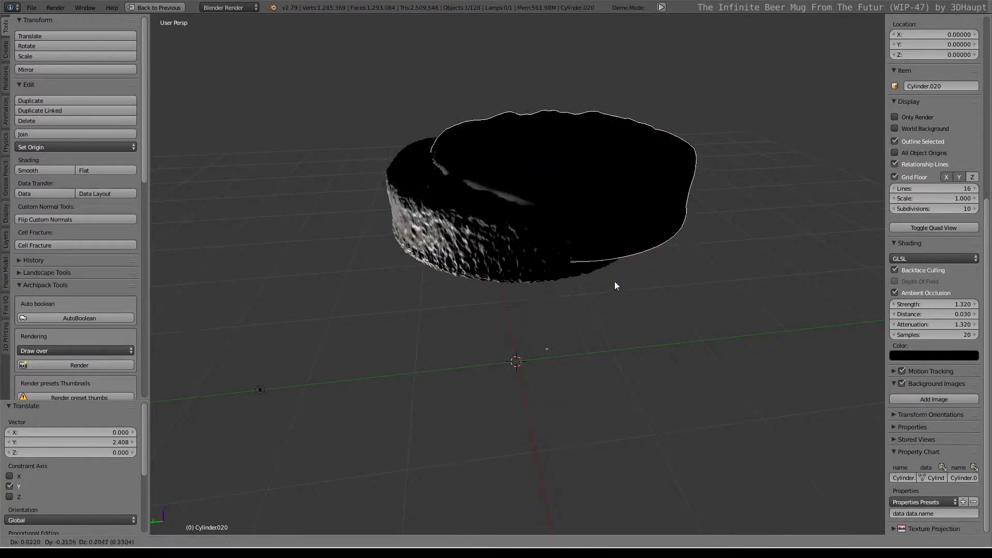
pyautogui.rightClick(629, 250)
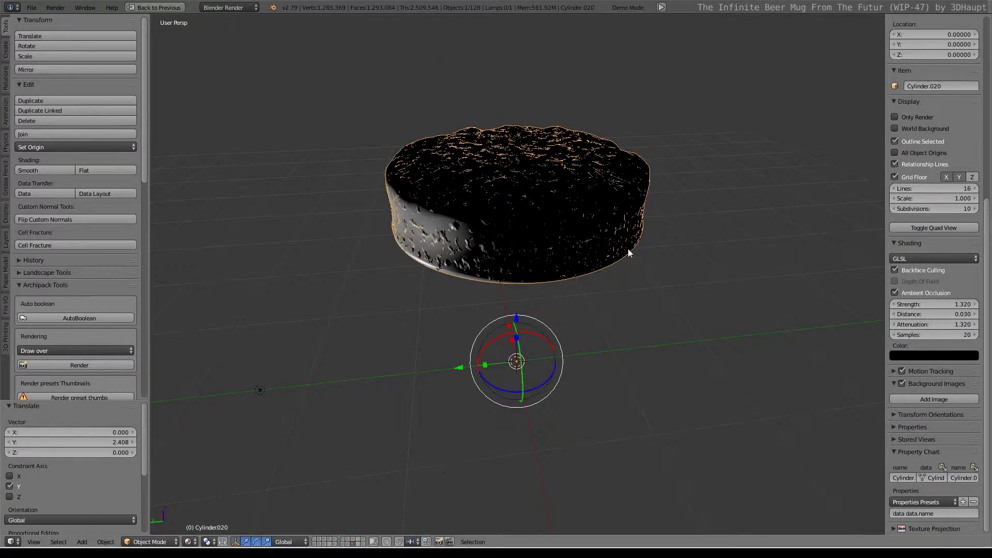
pyautogui.press('a')
pyautogui.scroll(-3, 417, 296)
pyautogui.scroll(-1, 357, 356)
# Raise Point.041 vertically to Z 2.923 above the foam.
pyautogui.rightClick(364, 354)
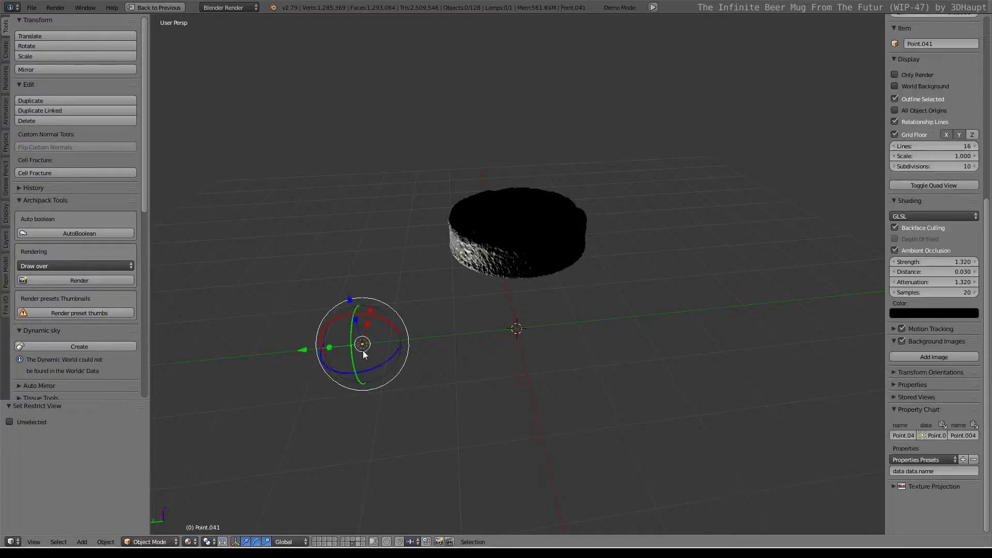
pyautogui.press('g')
pyautogui.press('z')
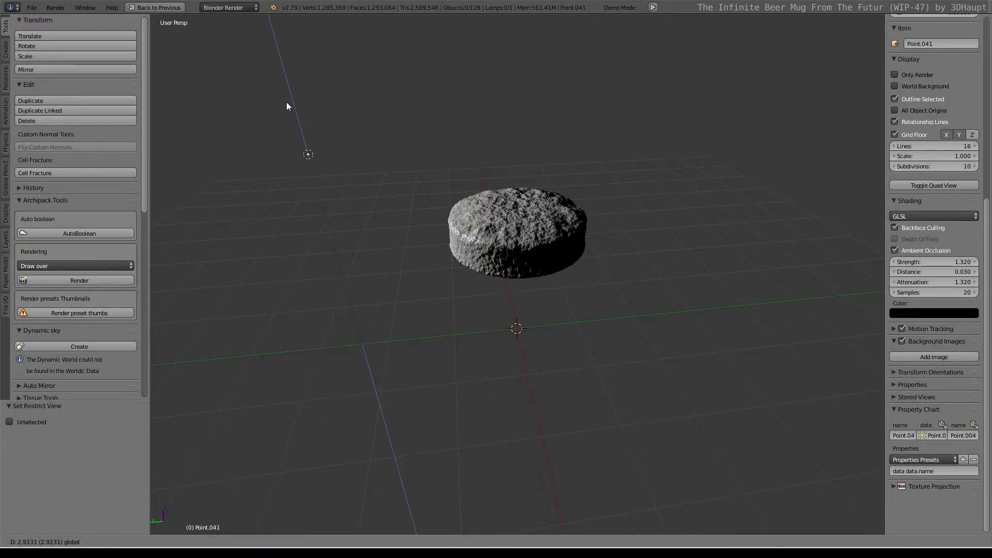
pyautogui.click(288, 106)
pyautogui.moveTo(288, 106); pyautogui.dragTo(341, 139, button='middle')
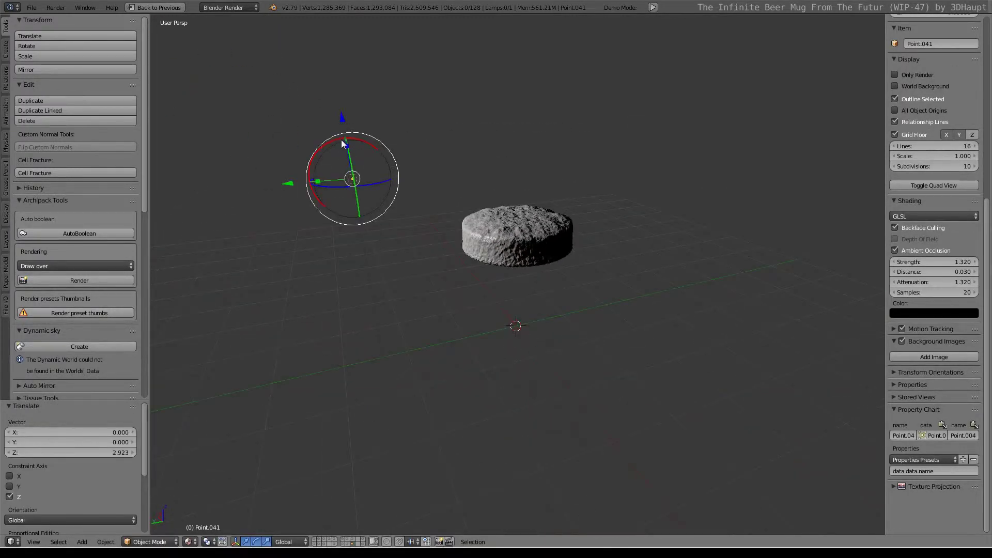
pyautogui.press('KP_7')
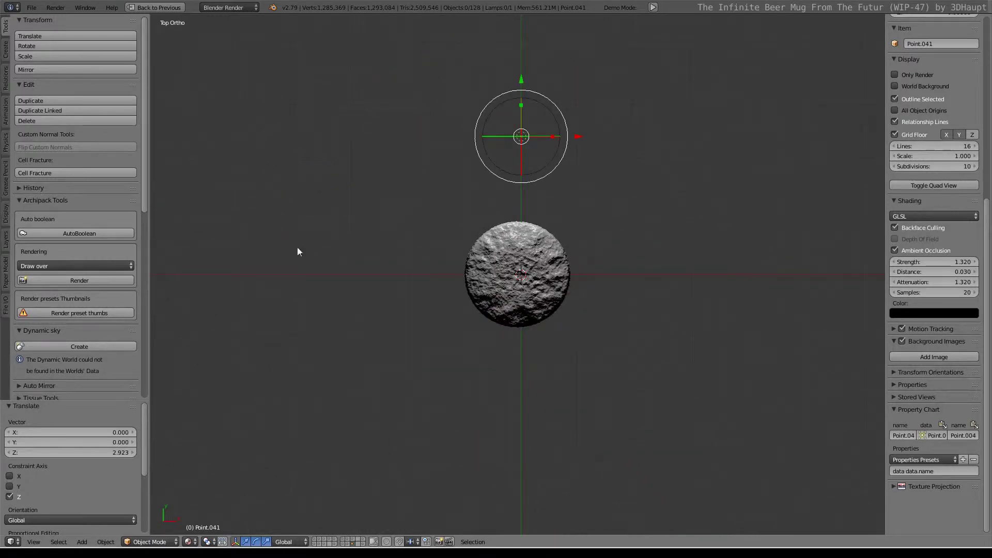
# Set the pivot to the 3D cursor and switch the viewport to rendered shading.
pyautogui.click(207, 542)
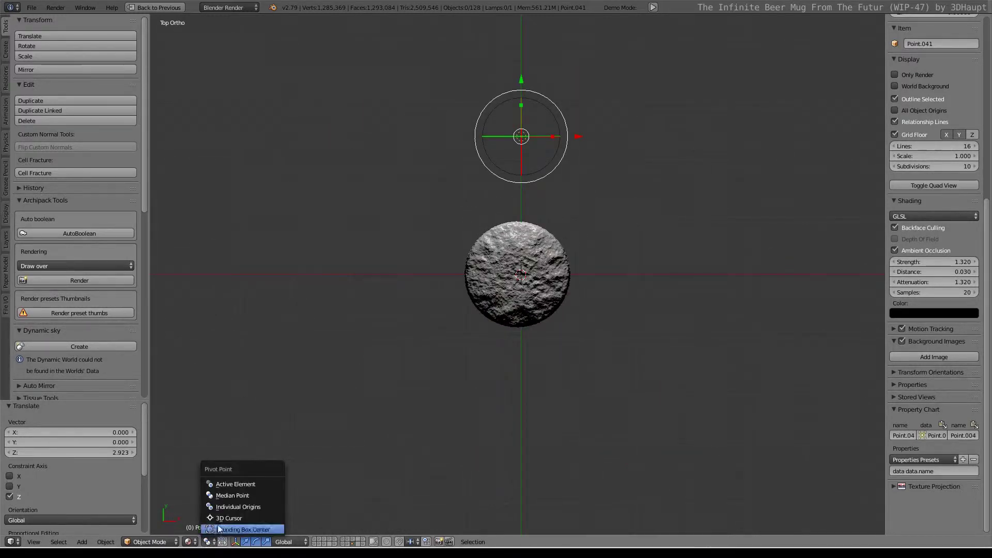
pyautogui.click(224, 521)
pyautogui.click(195, 543)
pyautogui.click(205, 519)
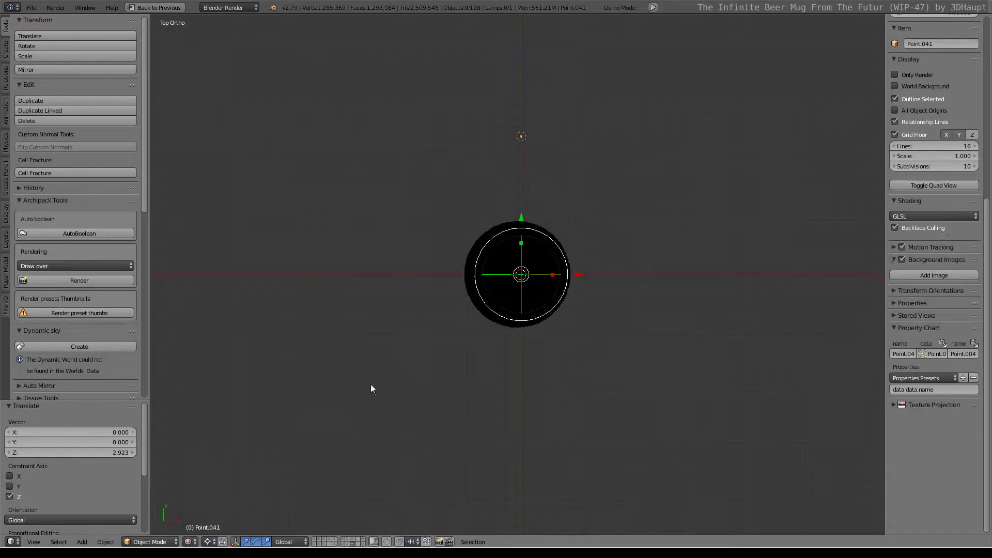
# Make three linked lamp copies rotated around the foam to form a four-lamp ring.
pyautogui.hotkey('alt', 'd')
pyautogui.press('Escape')
pyautogui.press('r')
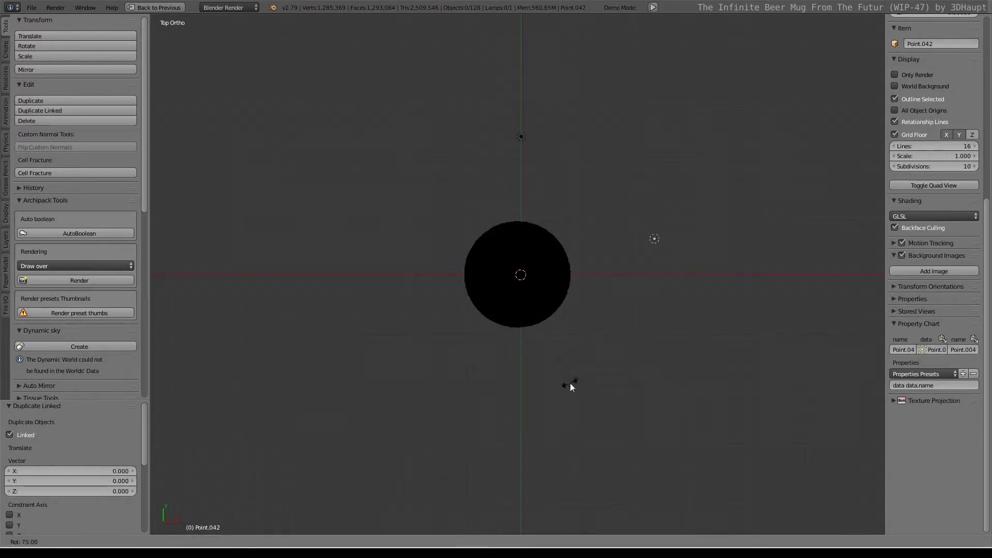
pyautogui.click(535, 377)
pyautogui.hotkey('alt', 'd')
pyautogui.press('Escape')
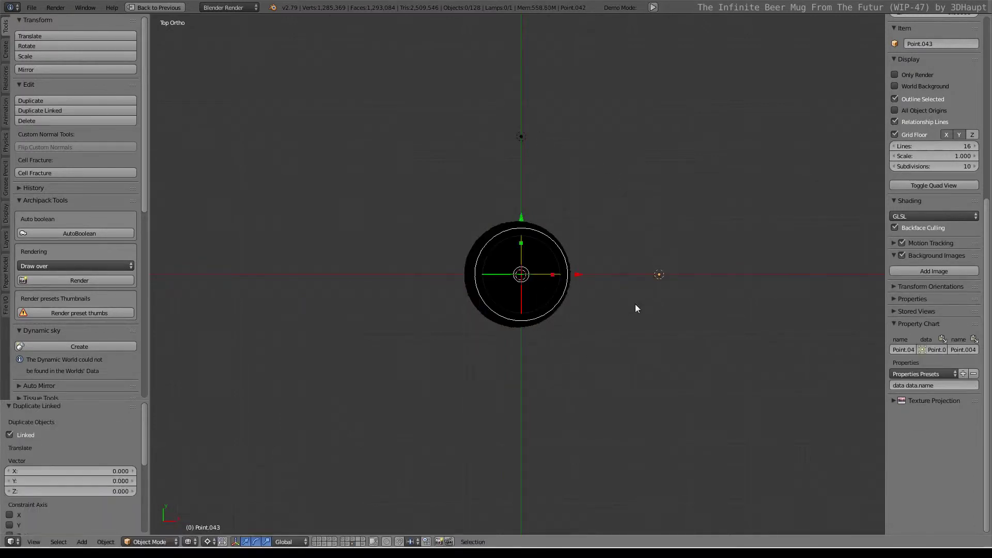
pyautogui.press('r')
pyautogui.click(548, 419)
pyautogui.hotkey('alt', 'd')
pyautogui.press('Escape')
pyautogui.press('r')
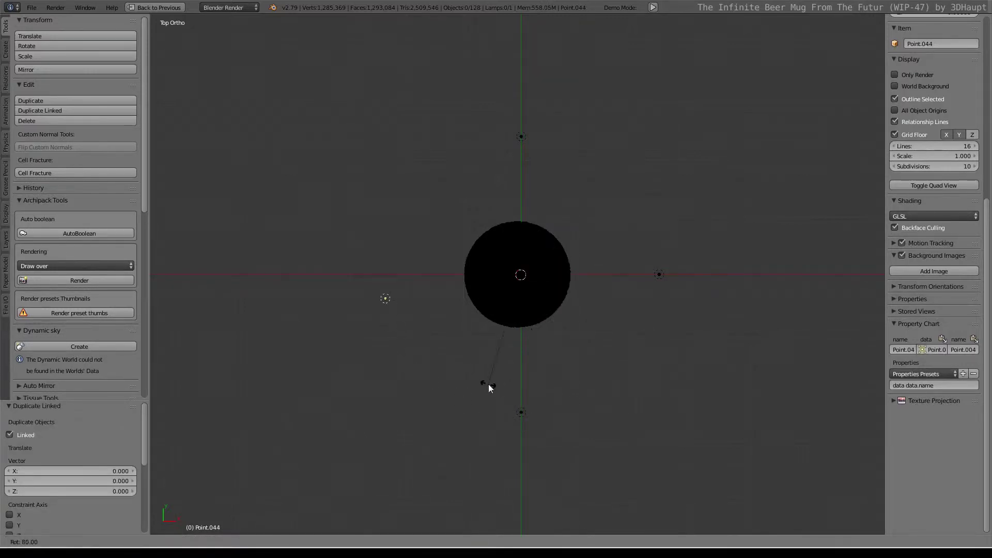
pyautogui.click(478, 374)
# Check front and right views and add a raised duplicate lamp.
pyautogui.press('KP_1')
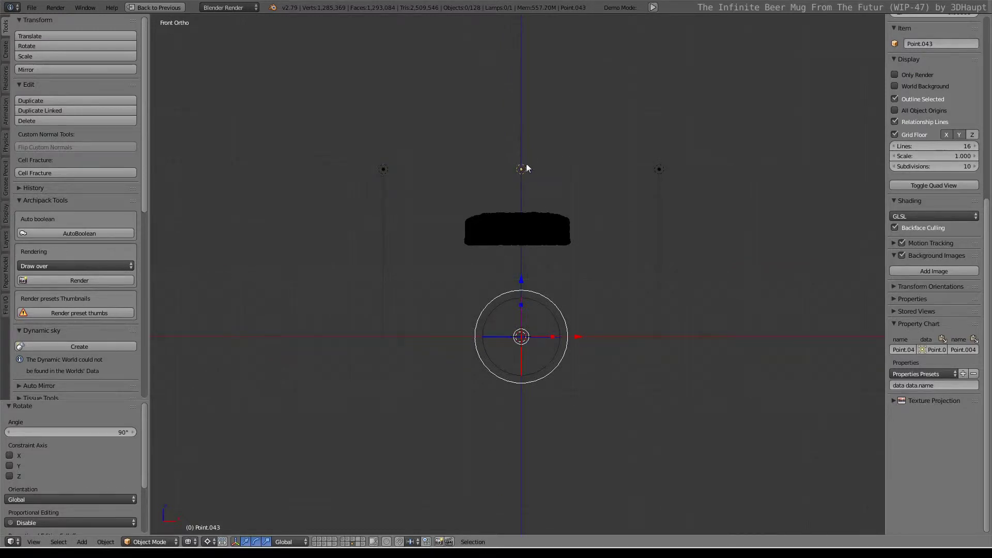
pyautogui.press('KP_3')
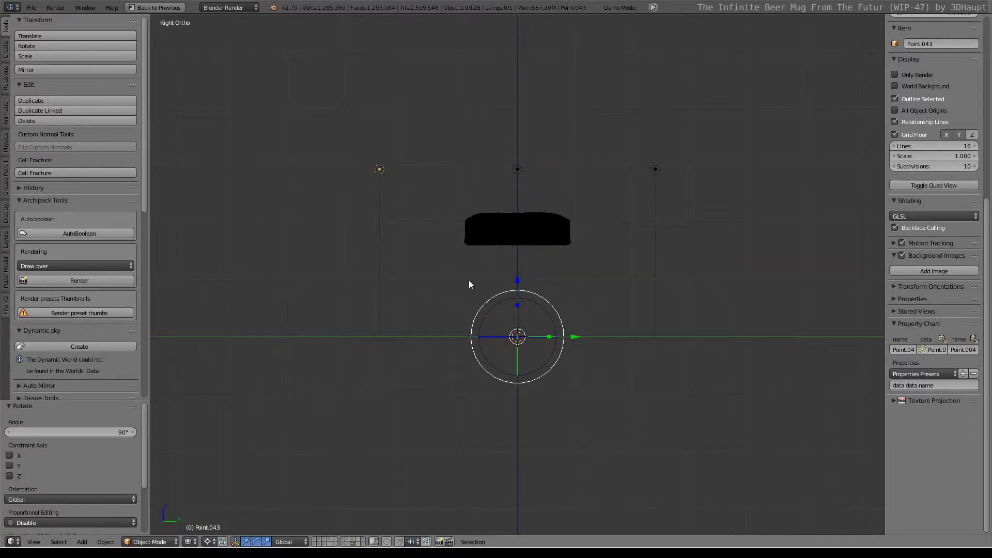
pyautogui.hotkey('shift', 'd')
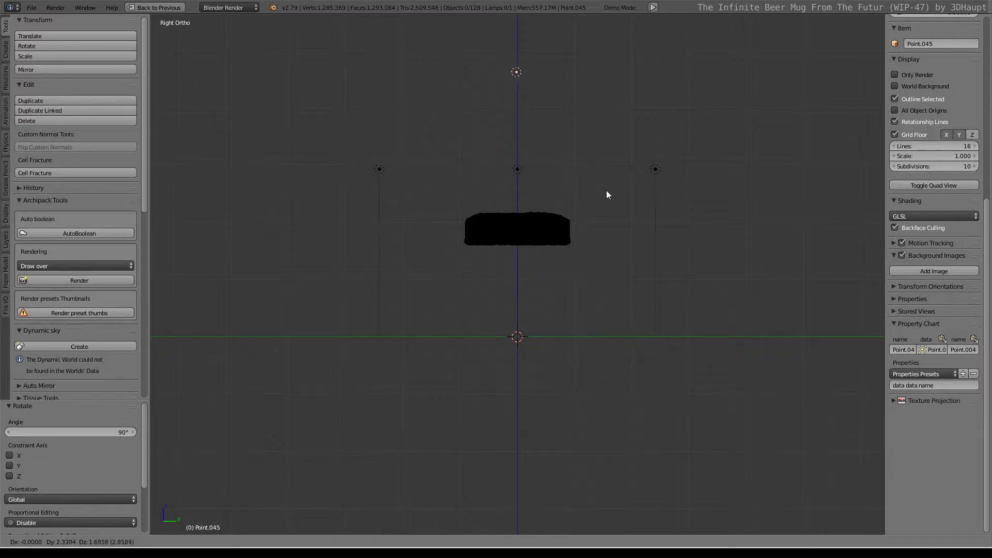
pyautogui.click(607, 191)
# Duplicate the upper lamps, flip the copies 180° and position them below the foam.
pyautogui.press('b')
pyautogui.moveTo(691, 181); pyautogui.dragTo(336, 34)
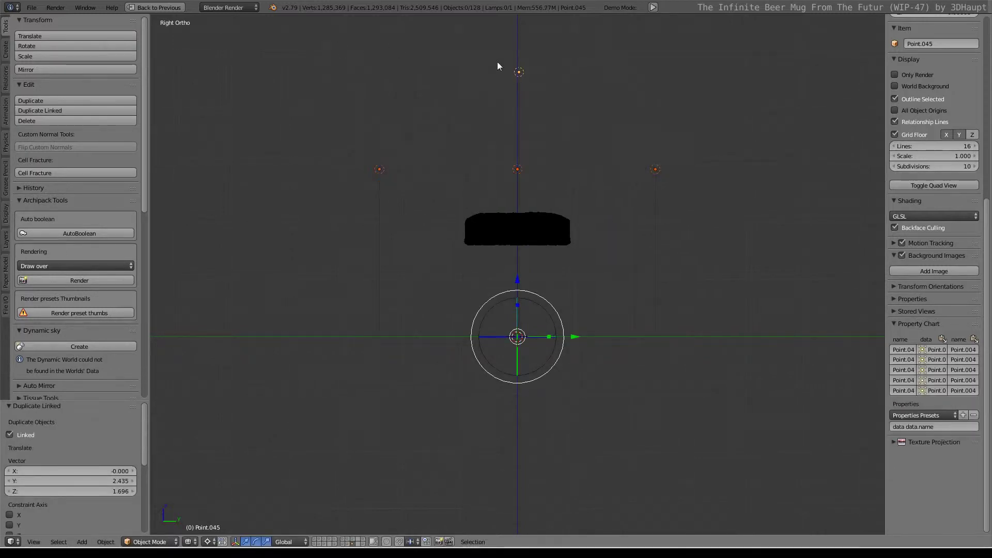
pyautogui.hotkey('shift', 'd')
pyautogui.rightClick(653, 216)
pyautogui.press('r')
pyautogui.press('2')
pyautogui.press('0')
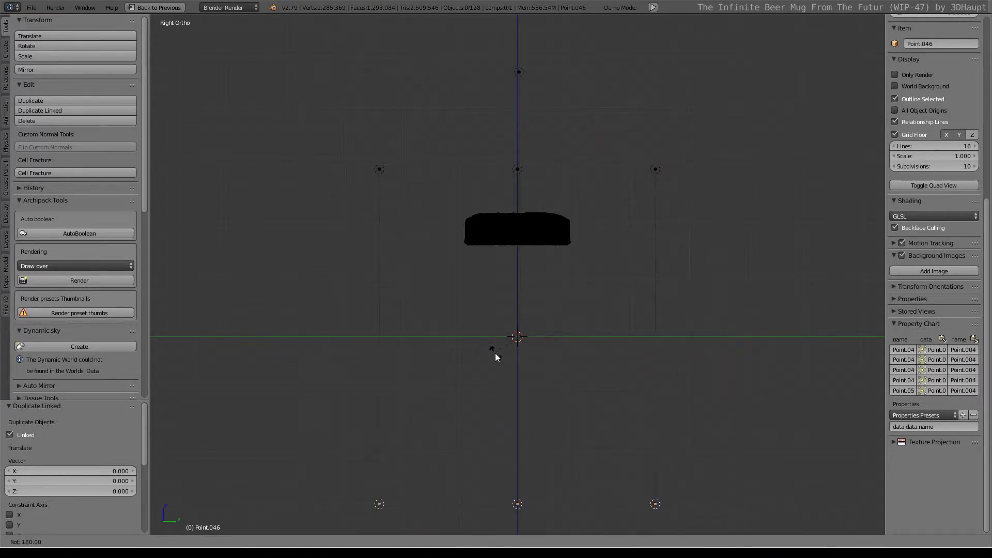
pyautogui.click(495, 353)
pyautogui.press('g')
pyautogui.press('z')
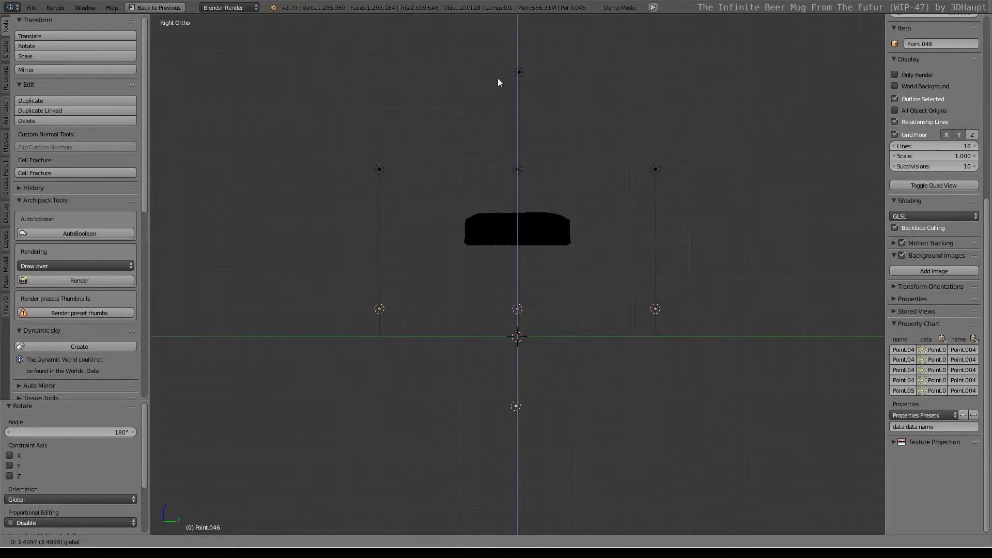
pyautogui.click(497, 75)
# Duplicate the four lower lamps and rotate the copies into the diagonal gaps.
pyautogui.press('KP_7')
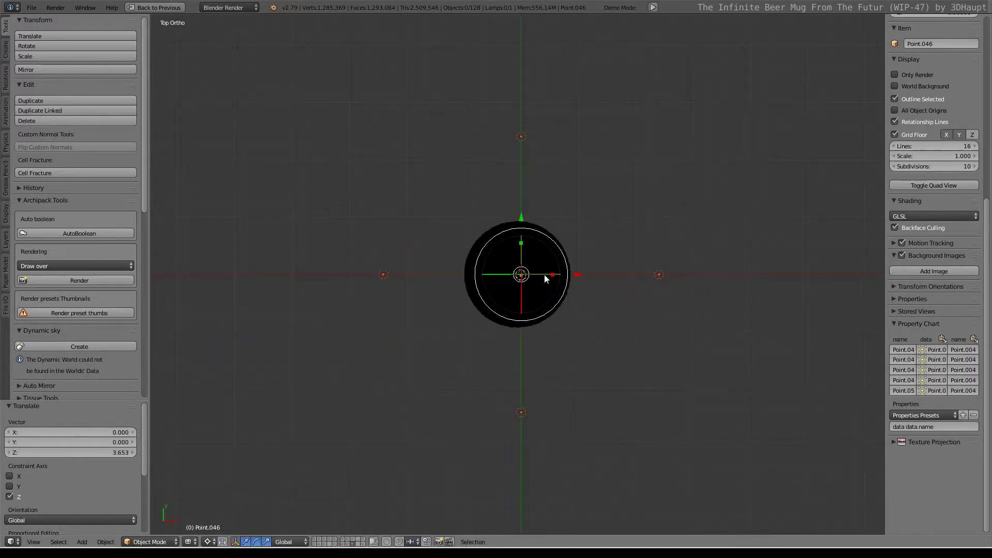
pyautogui.hotkey('shift', 'd')
pyautogui.press('r')
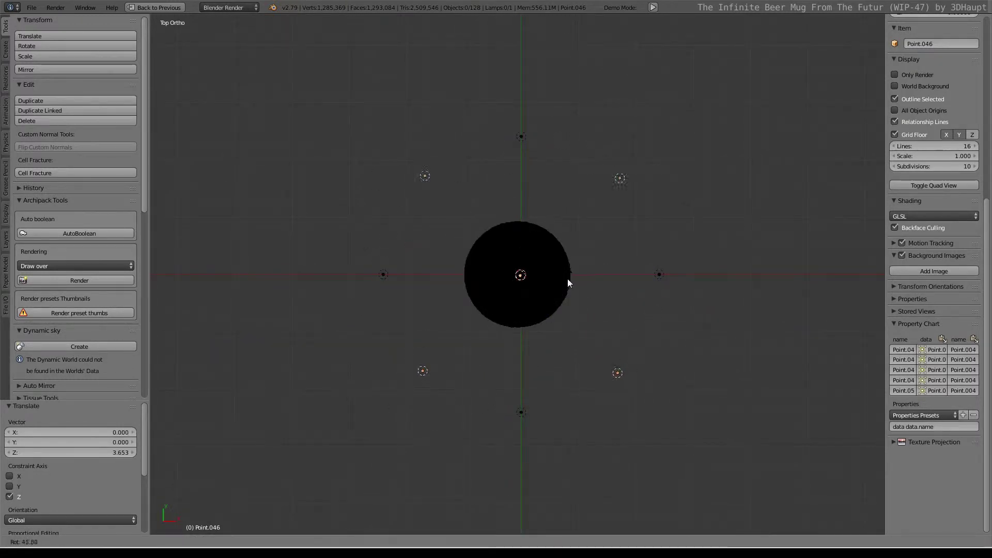
pyautogui.click(566, 285)
pyautogui.moveTo(566, 284); pyautogui.dragTo(498, 266, button='middle')
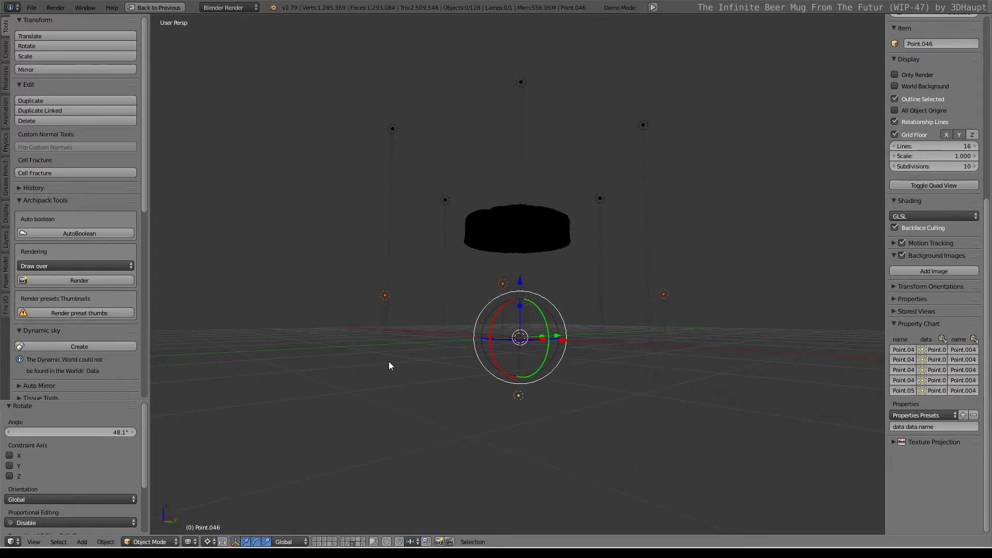
pyautogui.hotkey('ctrl', 'Up')
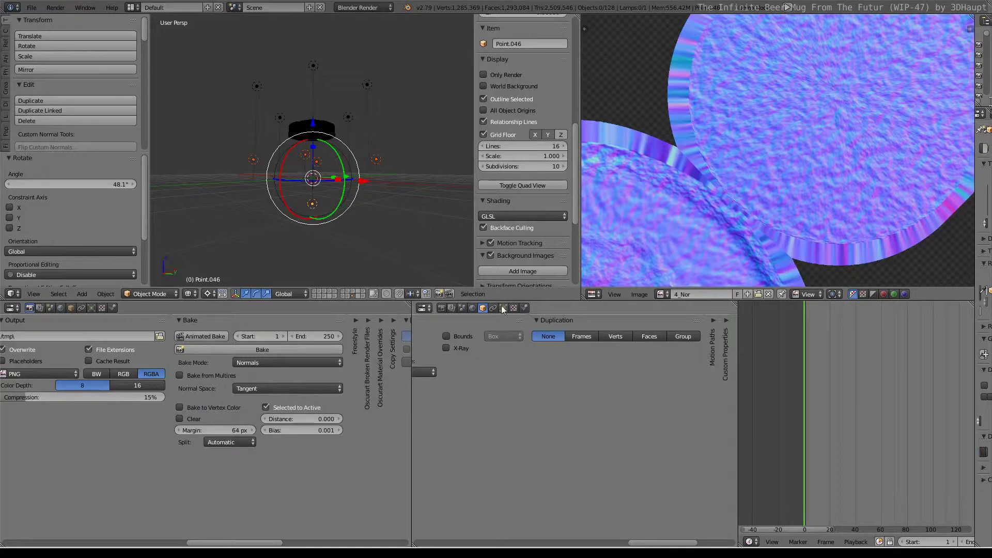
# Enable Sphere limiting on the lamps and set the light Distance to 10.
pyautogui.click(503, 309)
pyautogui.click(615, 408)
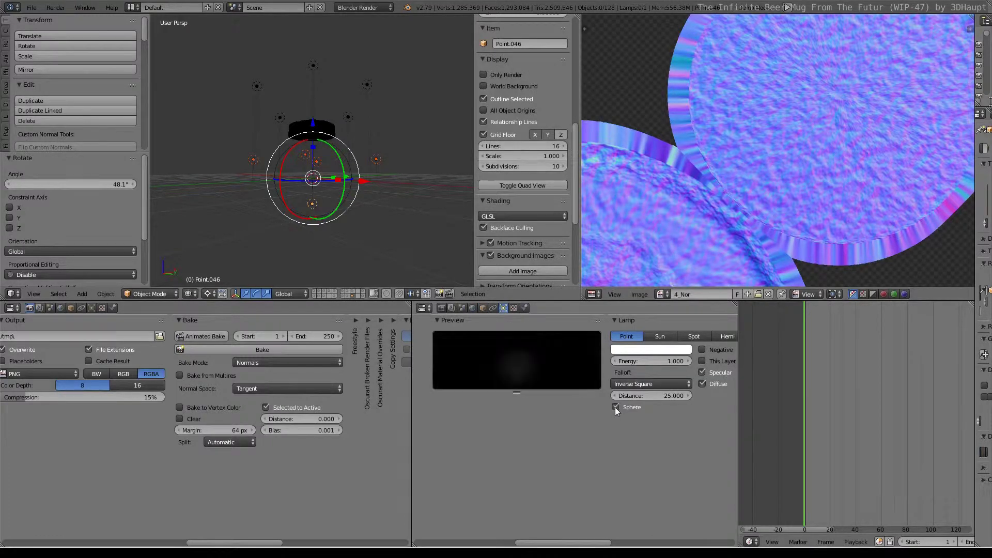
pyautogui.moveTo(310, 114); pyautogui.dragTo(312, 151, button='middle')
pyautogui.scroll(3, 312, 151)
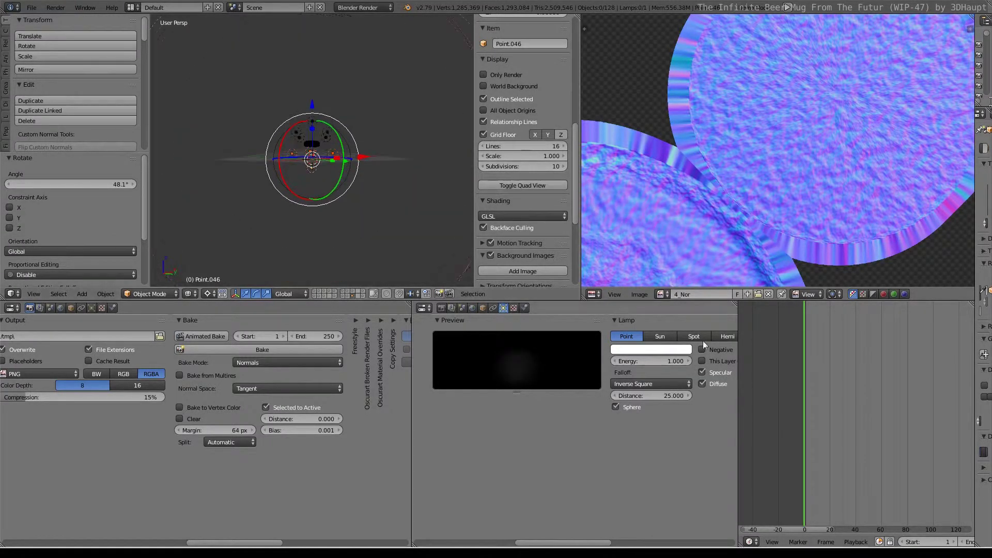
pyautogui.click(651, 396)
pyautogui.write('10')
pyautogui.press('Return')
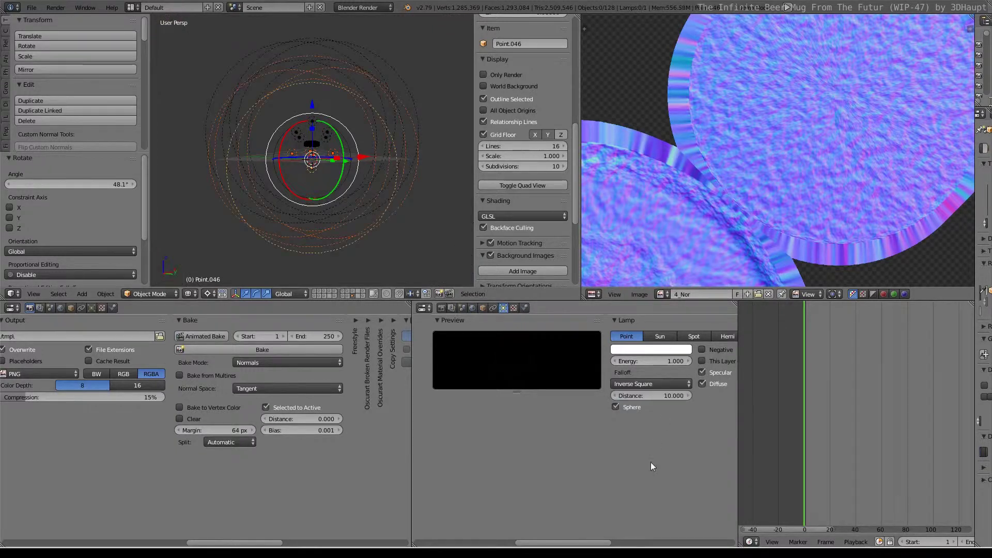
# Try lamp light Distance values of 2 and then 5.
pyautogui.write('2')
pyautogui.press('Return')
pyautogui.scroll(3, 310, 232)
pyautogui.click(651, 396)
pyautogui.write('5')
pyautogui.press('Return')
# Check the lamp range circles from a front view, then drag Distance down to 4.440.
pyautogui.moveTo(331, 155); pyautogui.dragTo(304, 156, button='middle')
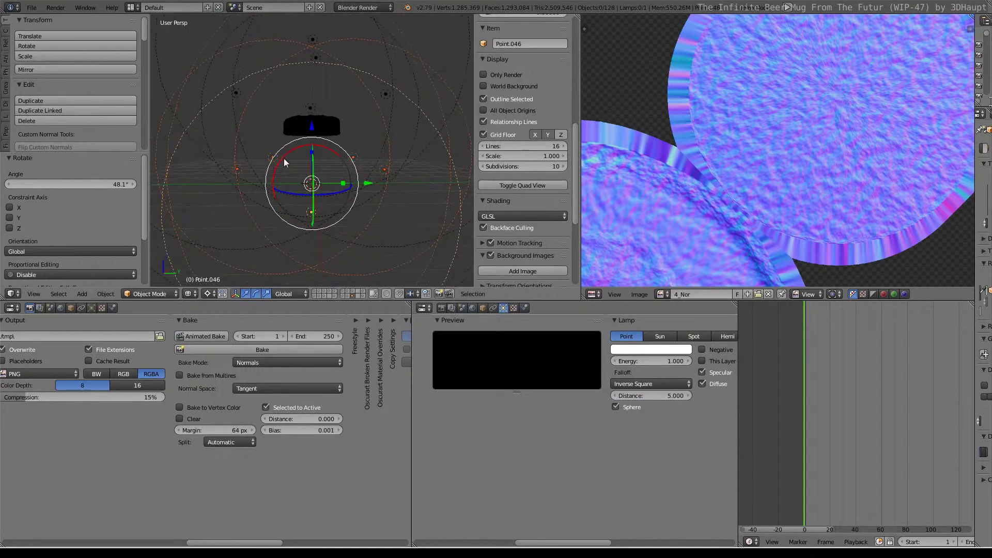
pyautogui.hotkey('ctrl', 'Up')
pyautogui.press('KP_1')
pyautogui.scroll(-2, 401, 136)
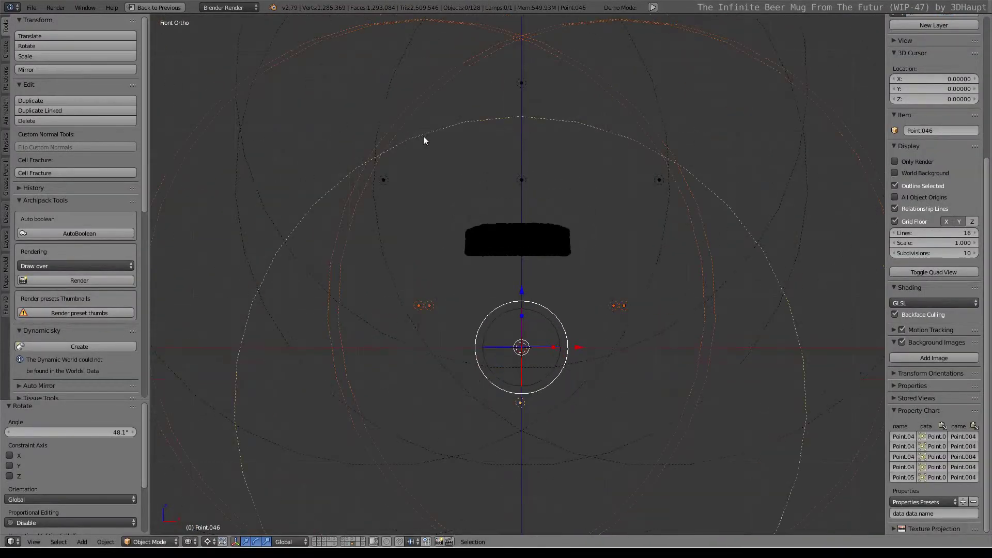
pyautogui.hotkey('ctrl', 'Up')
pyautogui.moveTo(681, 396); pyautogui.dragTo(597, 336)
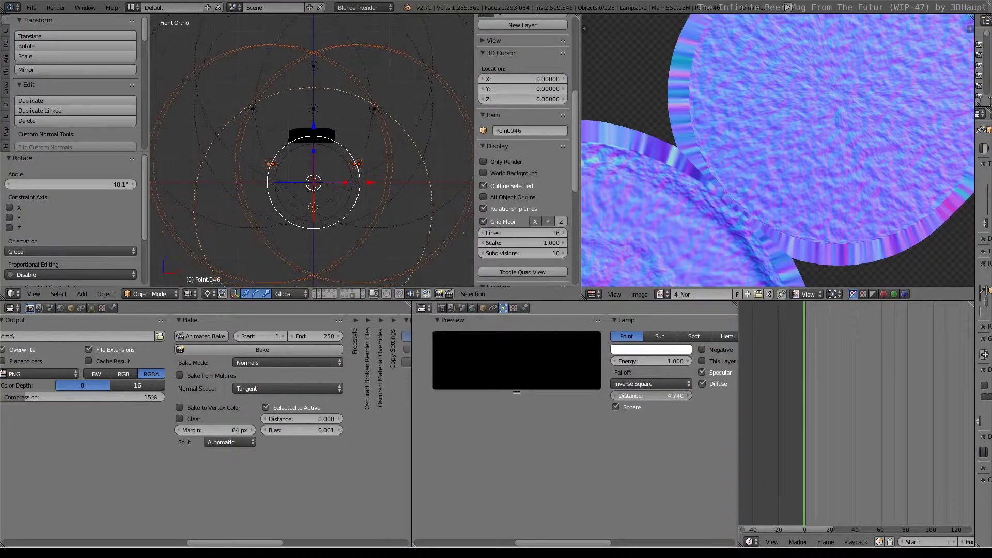
pyautogui.moveTo(265, 139)
pyautogui.mouseDown(button='middle')
pyautogui.moveTo(387, 100)
pyautogui.moveTo(355, 109)
pyautogui.mouseUp(button='middle')
# Switch viewport shading to Material and view the foam from directly above.
pyautogui.click(191, 293)
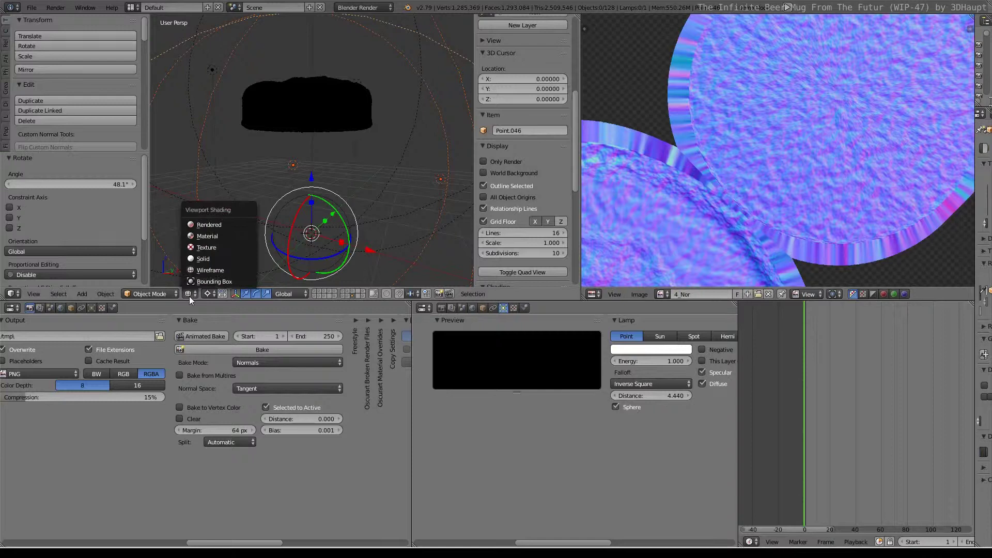
pyautogui.click(209, 236)
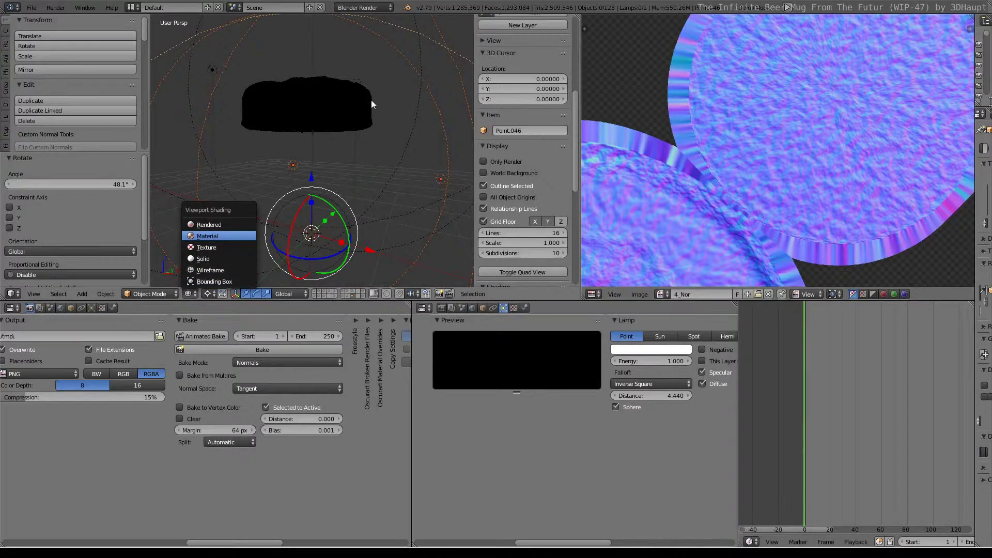
pyautogui.scroll(3, 371, 100)
pyautogui.scroll(2, 339, 101)
pyautogui.scroll(1, 310, 138)
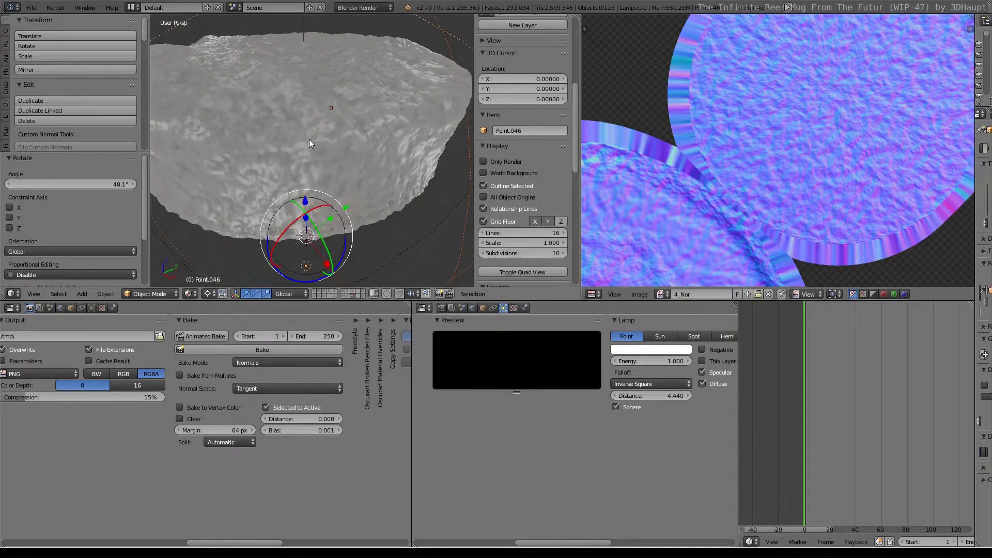
pyautogui.press('KP_7')
pyautogui.scroll(3, 363, 176)
pyautogui.scroll(2, 364, 182)
pyautogui.scroll(-3, 363, 178)
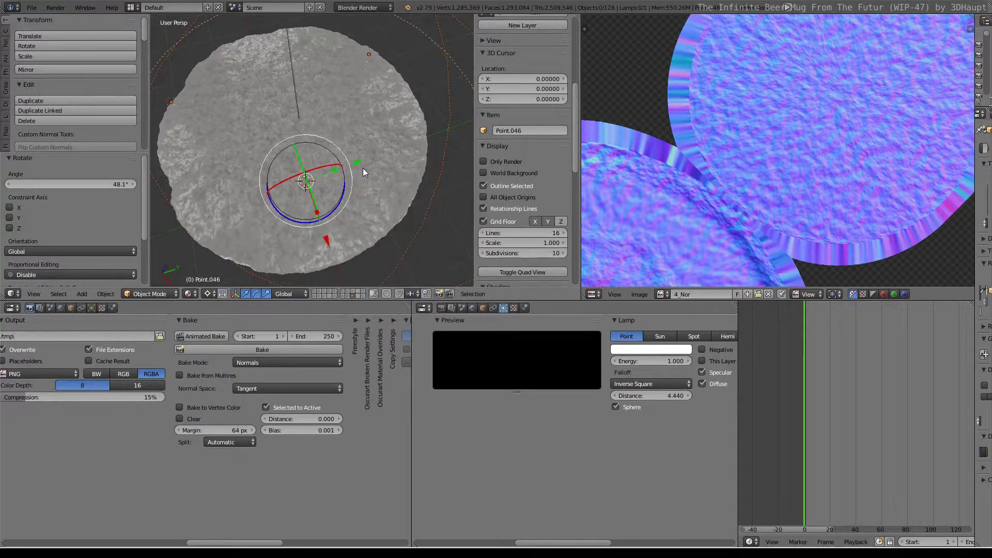
# Inspect the foam's side and top in a maximized view, then bring the lamp Shadow panel into view.
pyautogui.hotkey('shift', 'space')
pyautogui.scroll(2, 408, 220)
pyautogui.moveTo(409, 219)
pyautogui.mouseDown(button='middle')
pyautogui.moveTo(423, 137)
pyautogui.moveTo(499, 100)
pyautogui.mouseUp(button='middle')
pyautogui.moveTo(610, 119)
pyautogui.mouseDown(button='middle')
pyautogui.moveTo(607, 189)
pyautogui.moveTo(573, 272)
pyautogui.moveTo(552, 162)
pyautogui.mouseUp(button='middle')
pyautogui.scroll(-5, 571, 278)
pyautogui.hotkey('ctrl', 'Up')
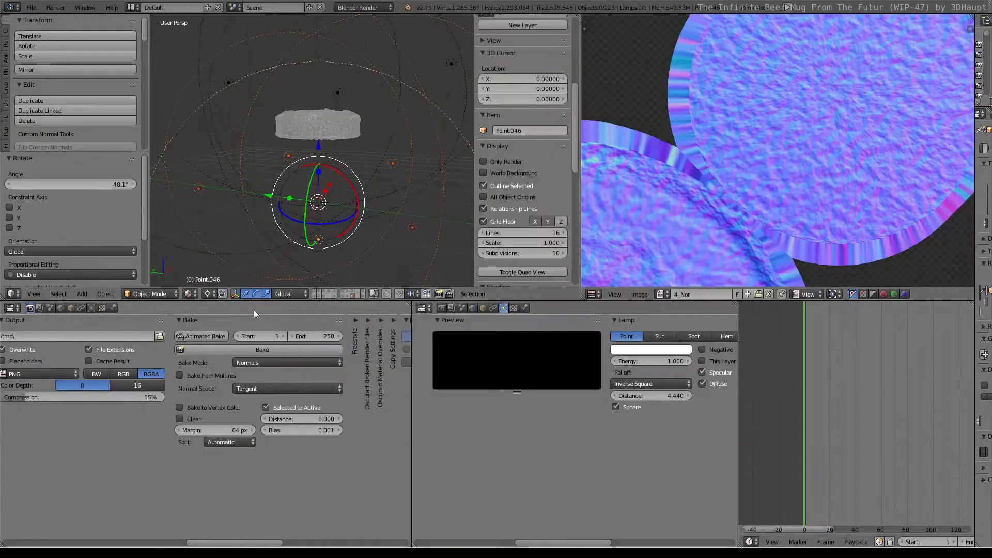
pyautogui.moveTo(594, 405); pyautogui.dragTo(479, 415, button='middle')
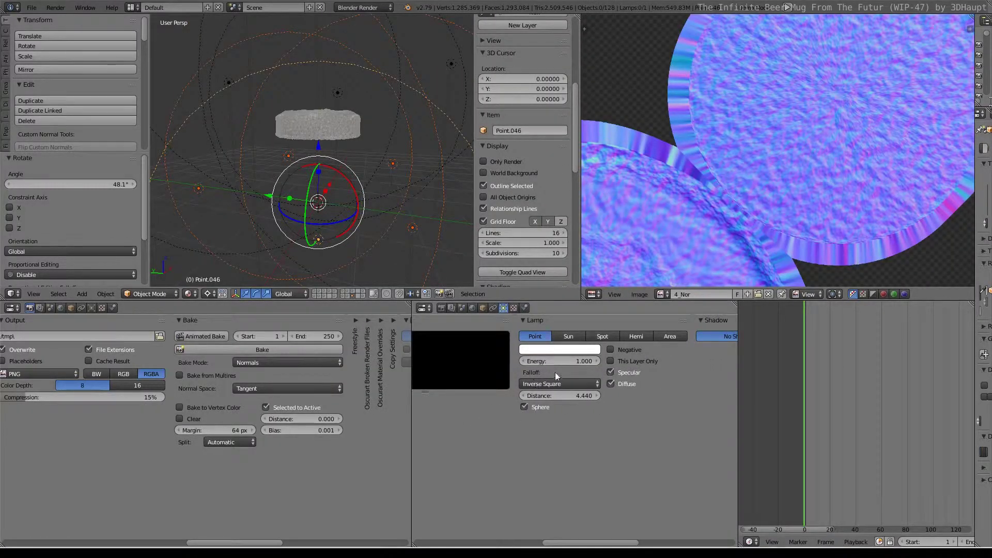
# Set the lamp light Distance to 8.
pyautogui.moveTo(627, 348); pyautogui.dragTo(499, 348, button='middle')
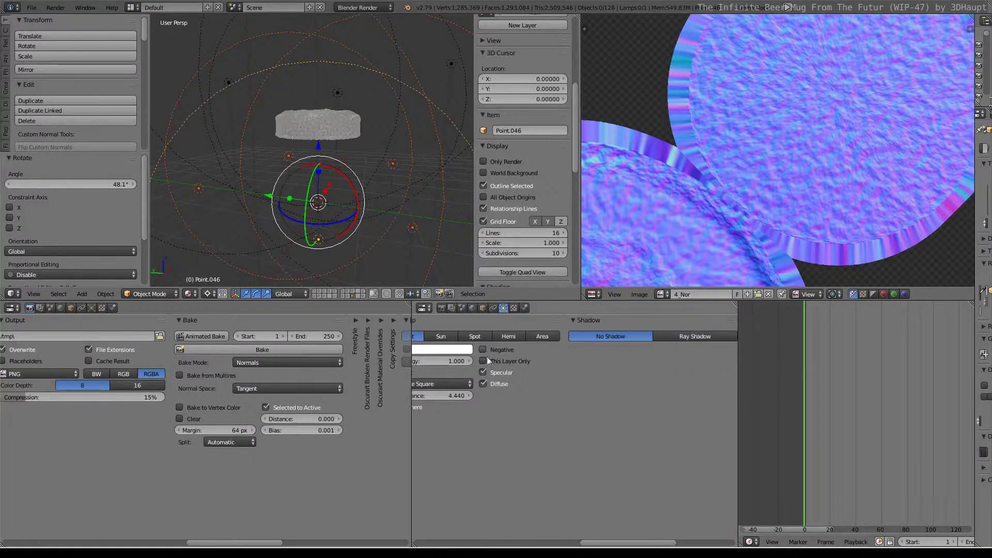
pyautogui.scroll(2, 538, 399)
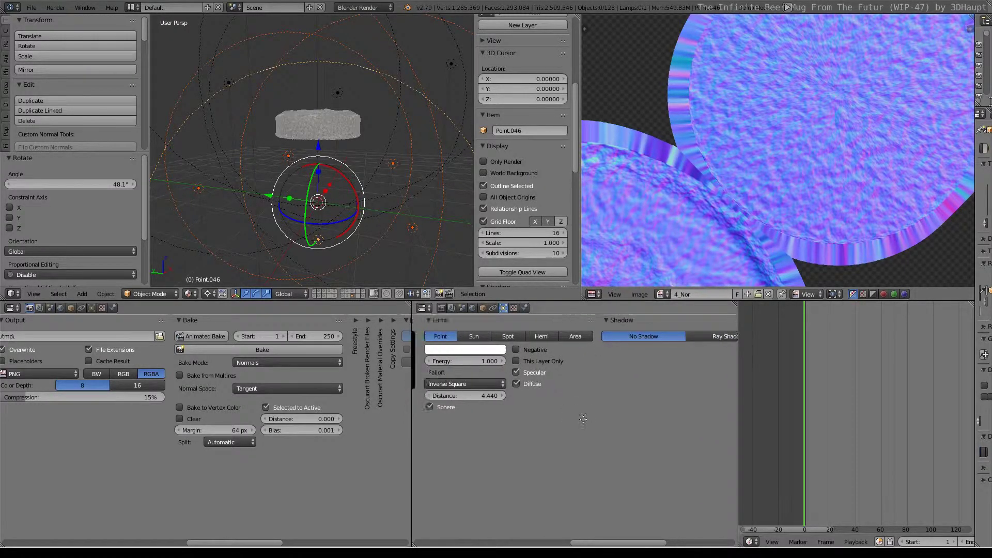
pyautogui.scroll(3, 543, 398)
pyautogui.click(547, 396)
pyautogui.write('5')
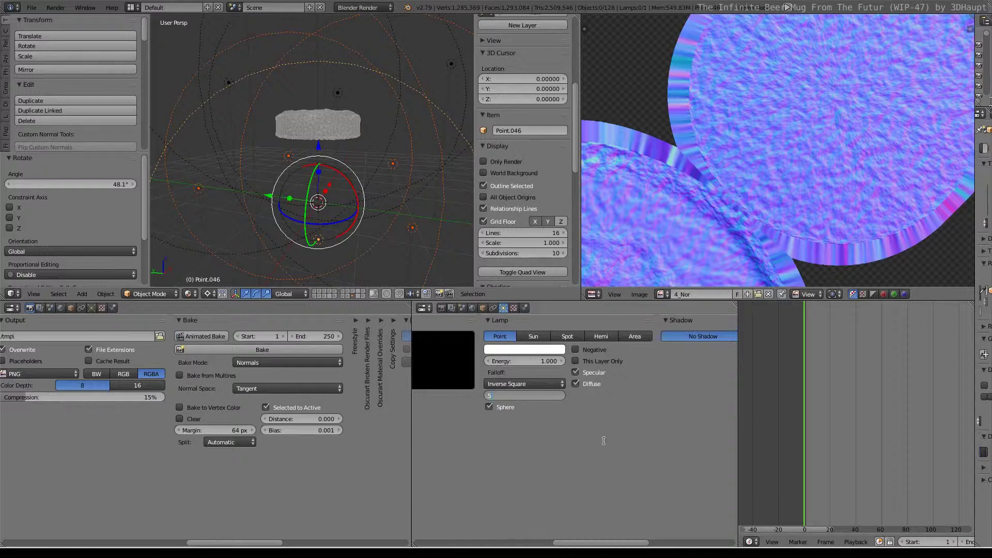
pyautogui.write('8')
pyautogui.press('Return')
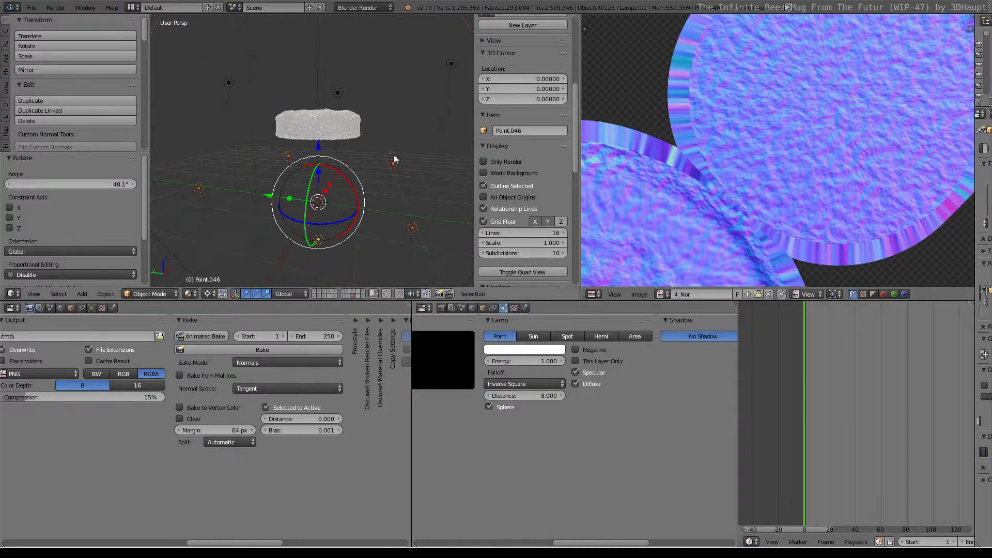
# Give the lamps Ray Shadow with 5 samples and a soft size of 0.500.
pyautogui.scroll(2, 394, 155)
pyautogui.scroll(-10, 563, 388)
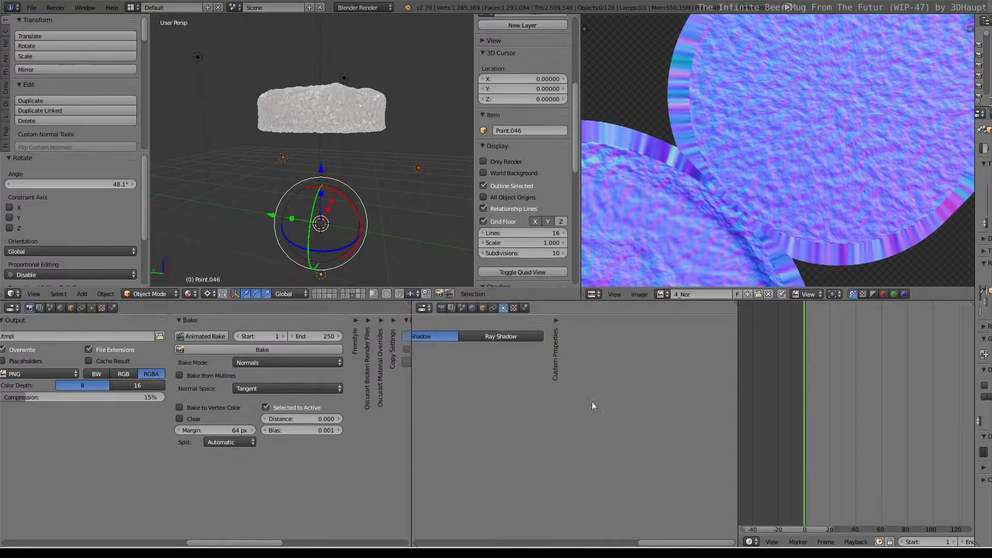
pyautogui.click(518, 336)
pyautogui.moveTo(568, 388); pyautogui.dragTo(687, 397, button='middle')
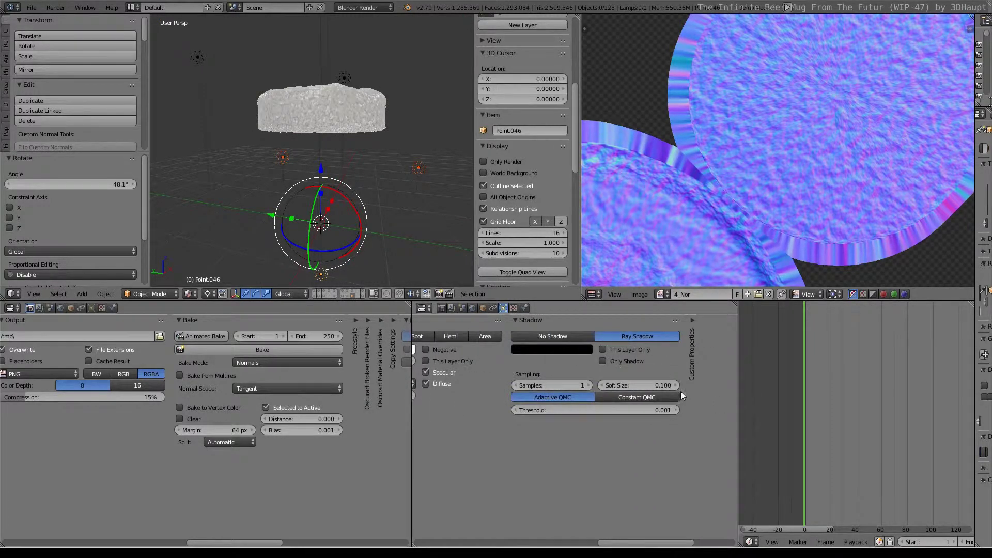
pyautogui.click(563, 386)
pyautogui.write('5')
pyautogui.press('Return')
pyautogui.click(650, 385)
pyautogui.write('0.')
pyautogui.press('Return')
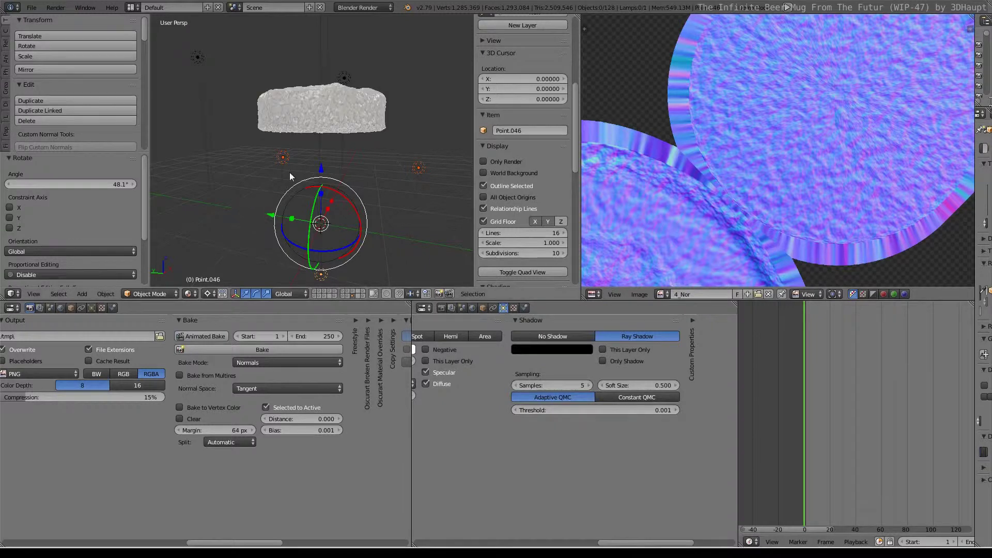
# Maximize the 3D view and unhide the foam object with Alt+H.
pyautogui.hotkey('ctrl', 'Up')
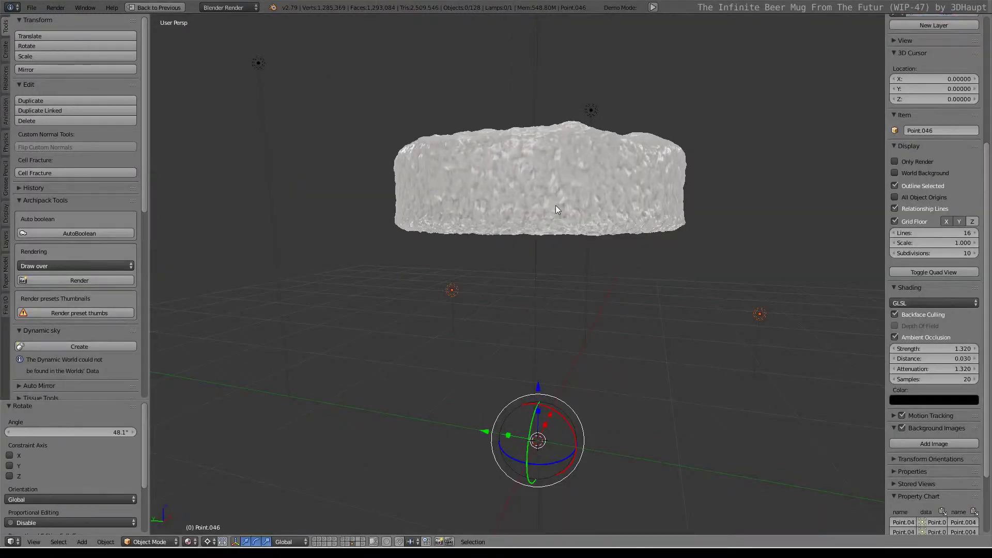
pyautogui.hotkey('alt', 'h')
pyautogui.scroll(1, 550, 205)
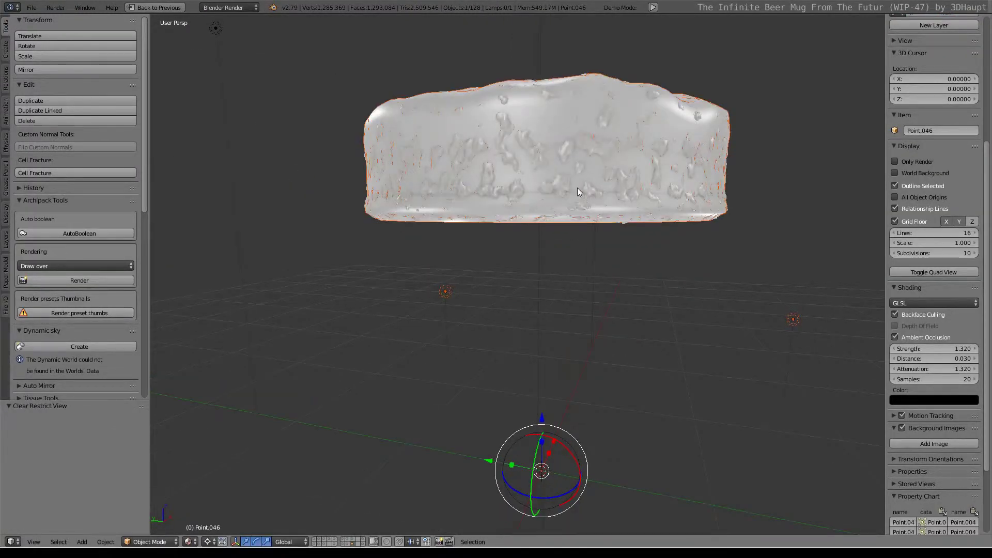
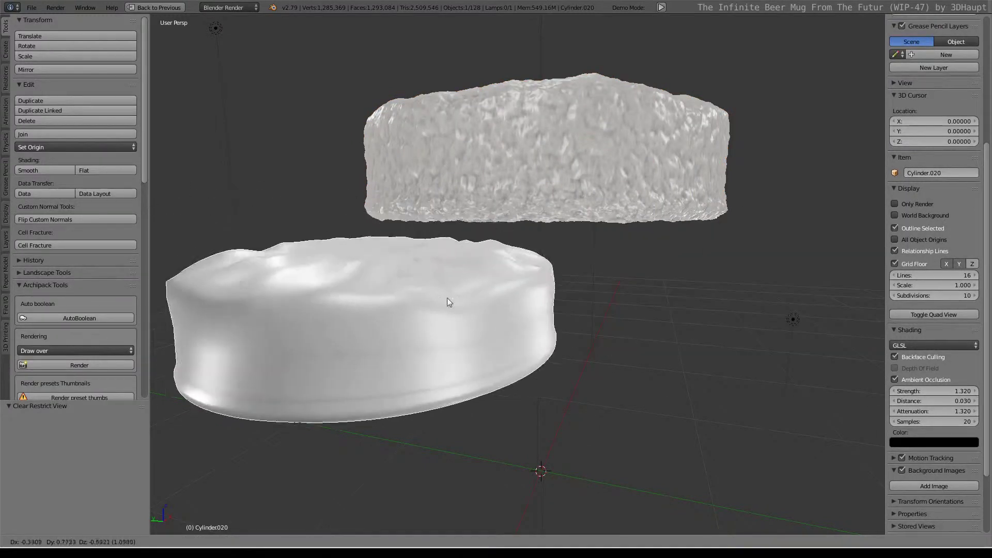
# Duplicate the foam cylinder in place and isolate it in local view.
pyautogui.rightClick(521, 212)
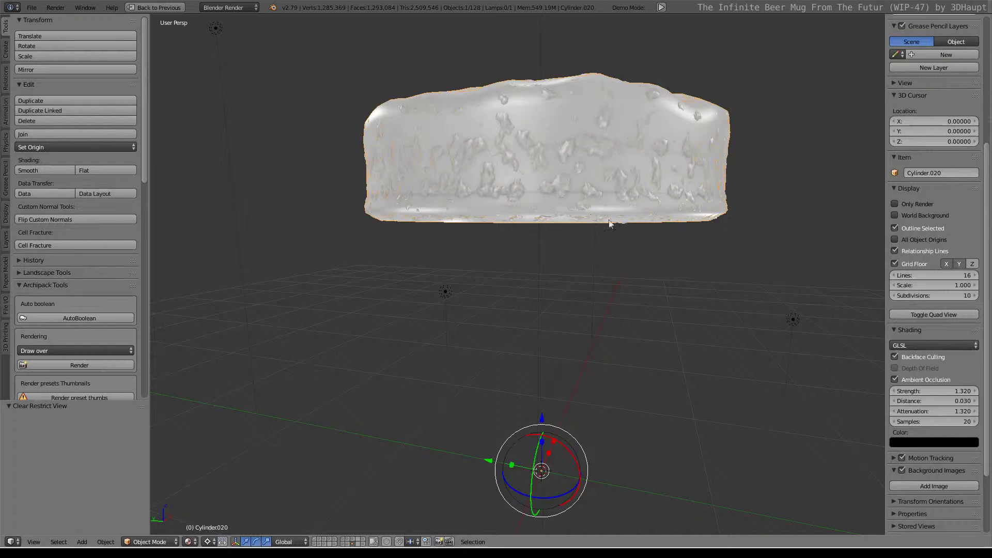
pyautogui.hotkey('shift', 'd')
pyautogui.rightClick(655, 268)
pyautogui.press('KP_Divide')
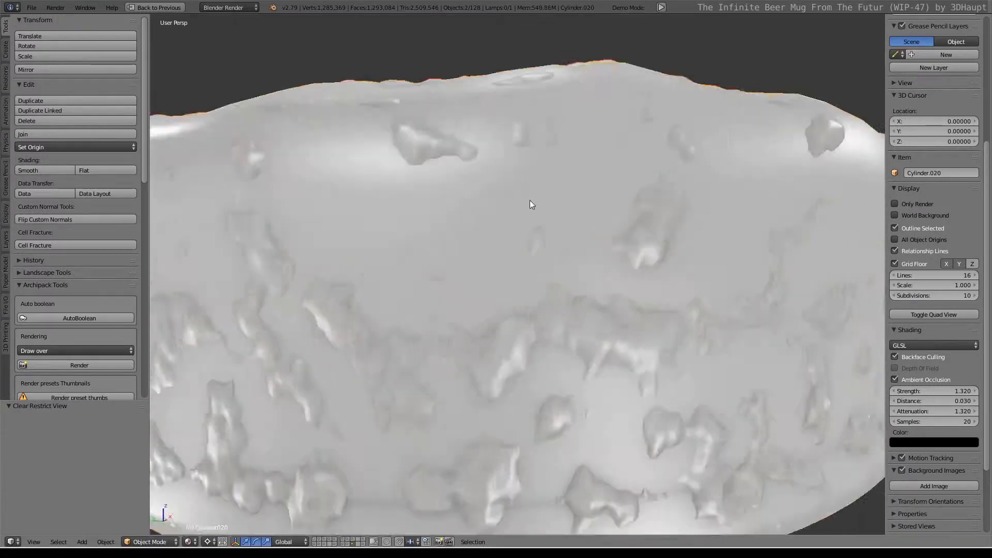
# Restore the full multi-panel layout and save the blend file.
pyautogui.hotkey('ctrl', 'space')
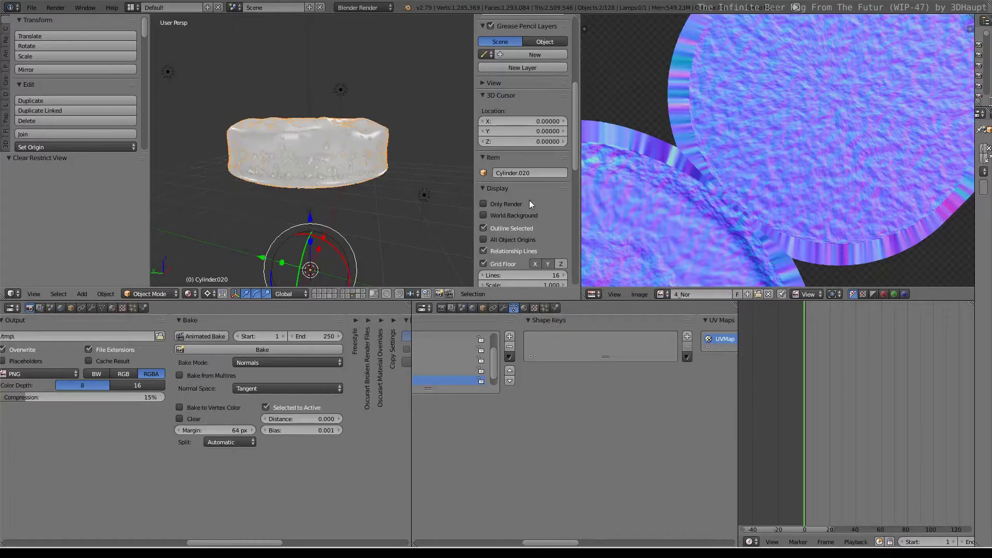
pyautogui.click(31, 7)
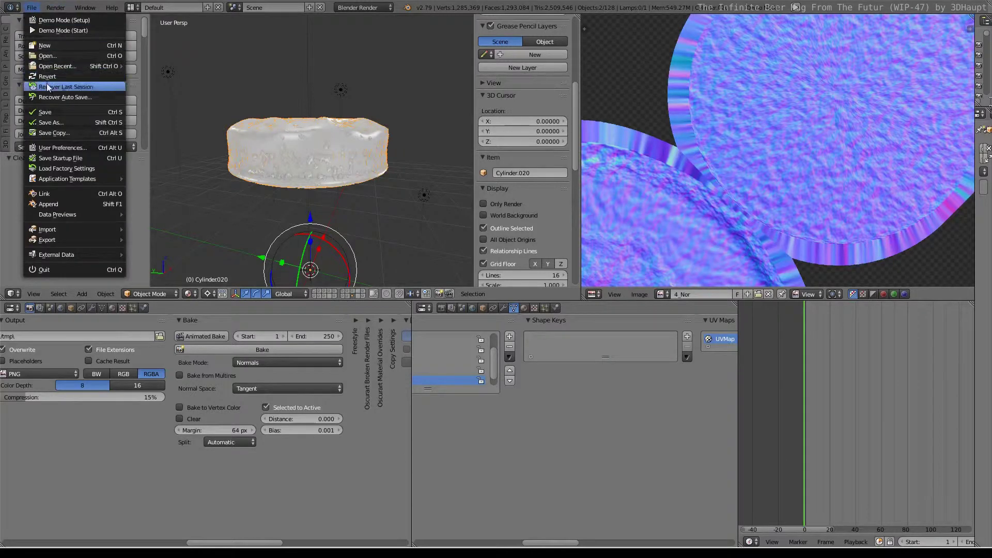
pyautogui.click(43, 112)
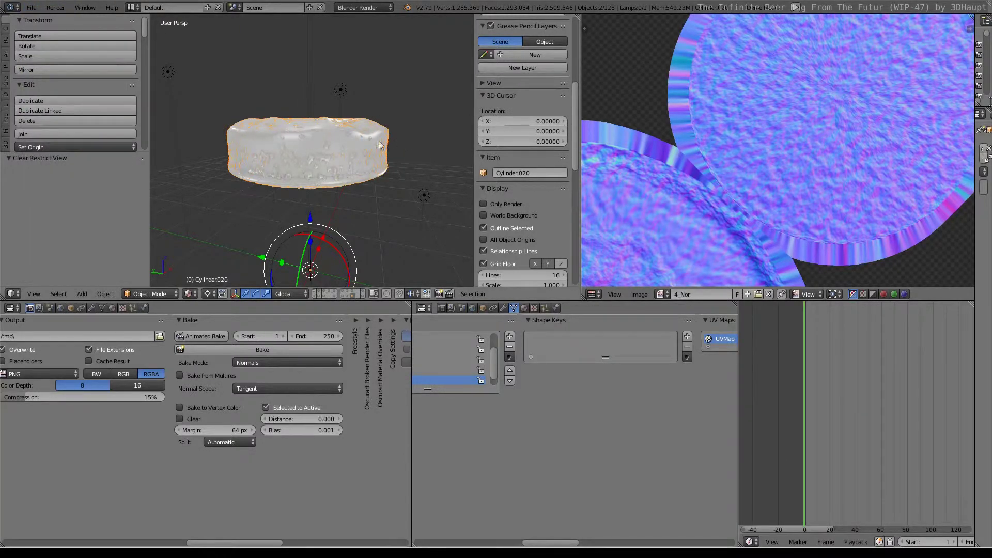
# Save the baked normal map as 4_Nor.png in Textures, then start a new image.
pyautogui.press('Tab')
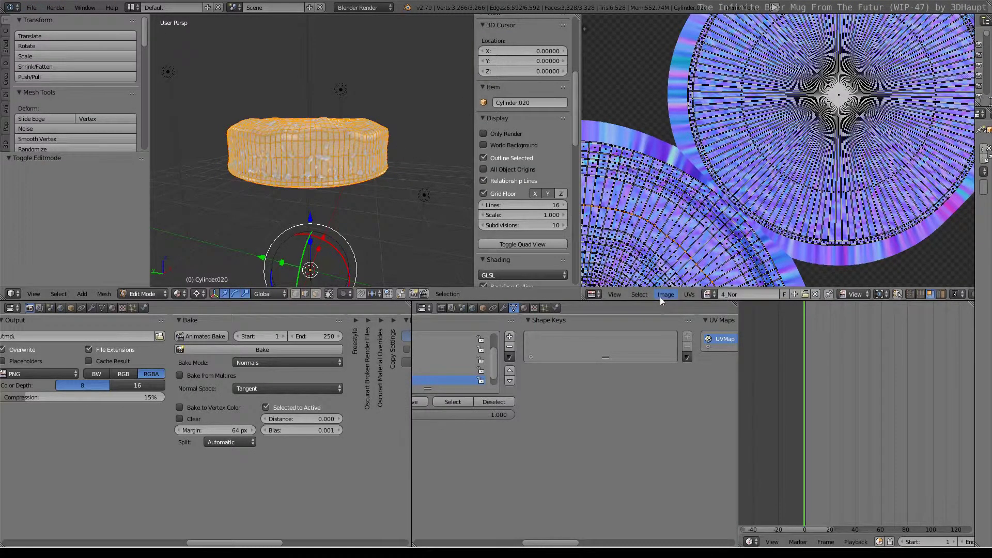
pyautogui.click(660, 297)
pyautogui.click(689, 210)
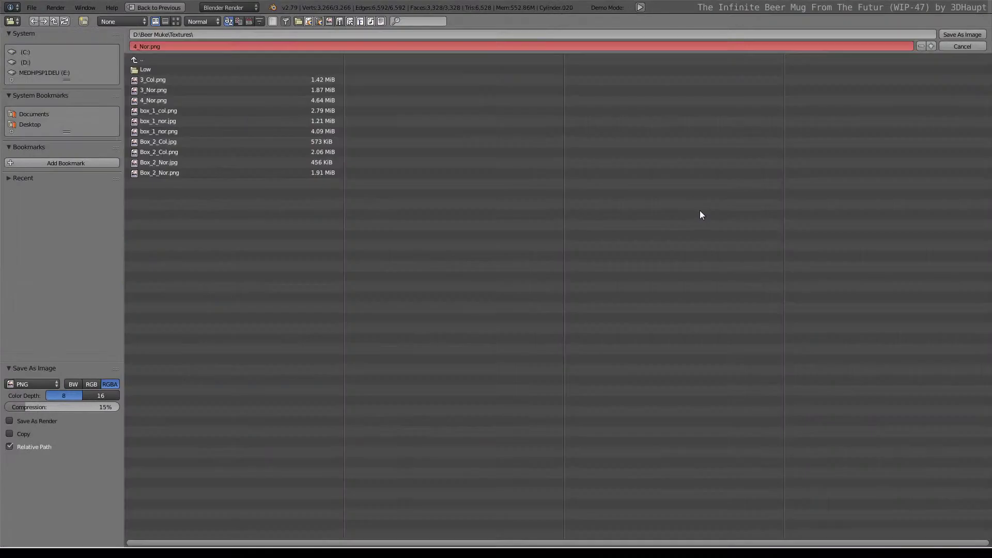
pyautogui.click(961, 34)
pyautogui.click(663, 294)
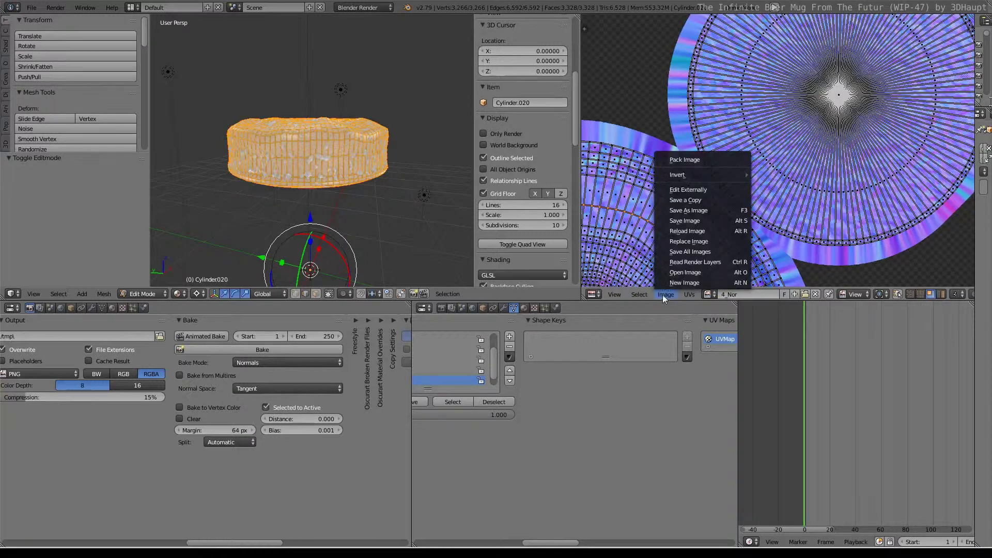
pyautogui.click(677, 285)
# Create a blank 2048 × 2048 image named 4_Col.
pyautogui.click(714, 277)
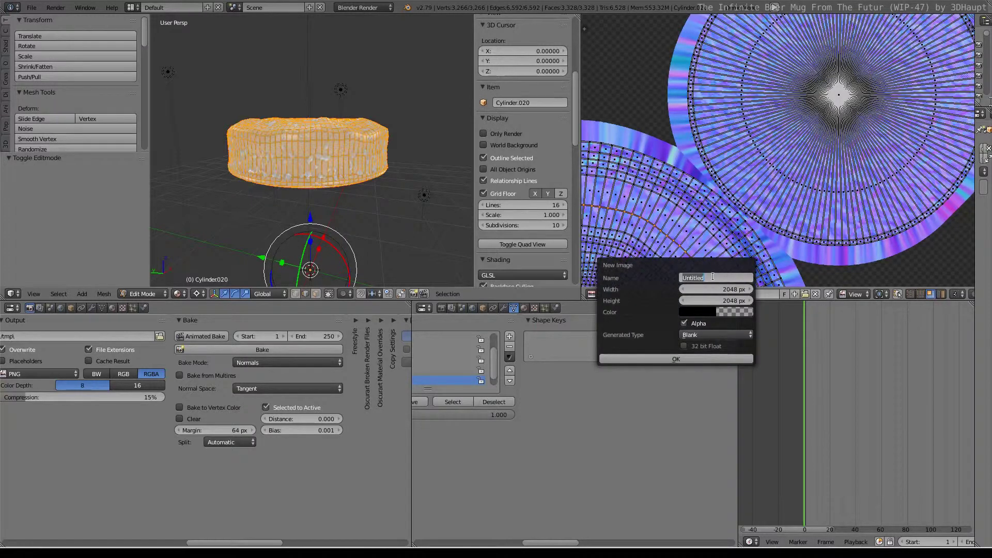
pyautogui.write('4c')
pyautogui.doubleClick(697, 279)
pyautogui.press('BackSpace')
pyautogui.press('Return')
pyautogui.click(664, 360)
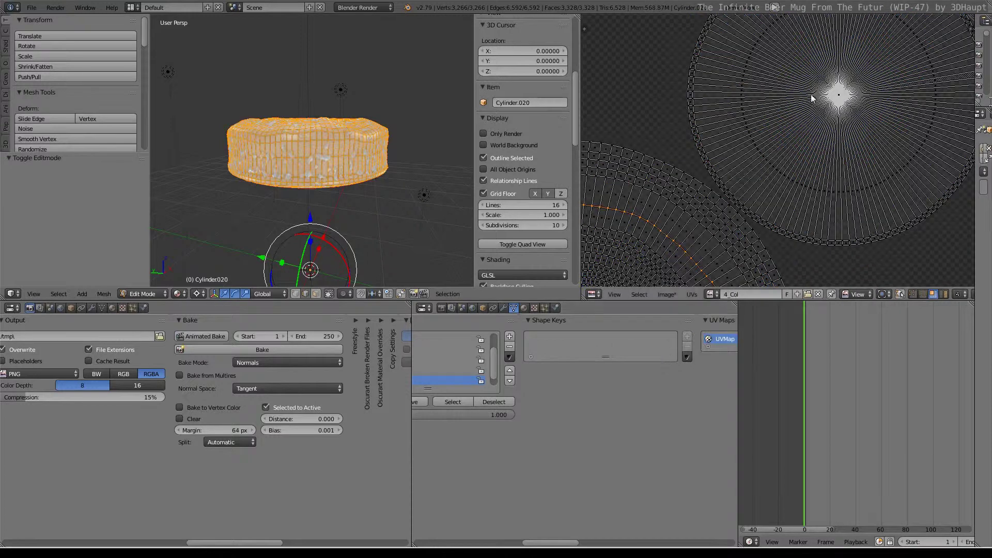
pyautogui.click(146, 294)
# Return the foam to Object Mode and start a Full Render bake into 4_Col.
pyautogui.click(141, 282)
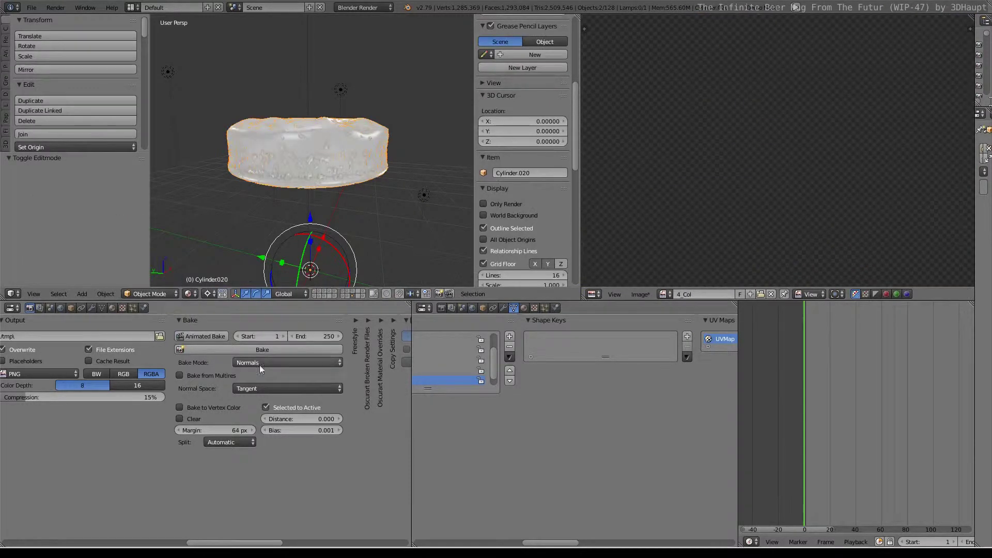
pyautogui.click(287, 362)
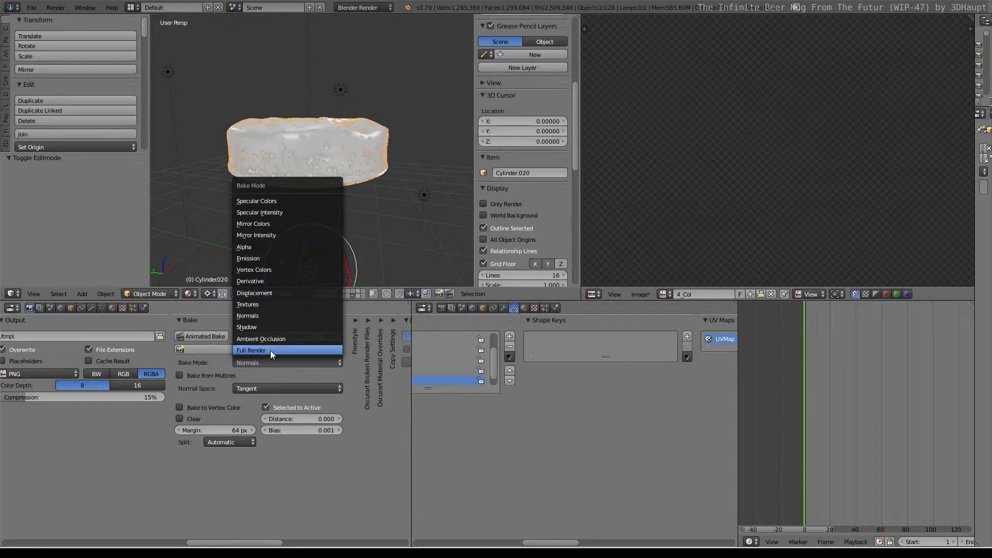
pyautogui.click(270, 351)
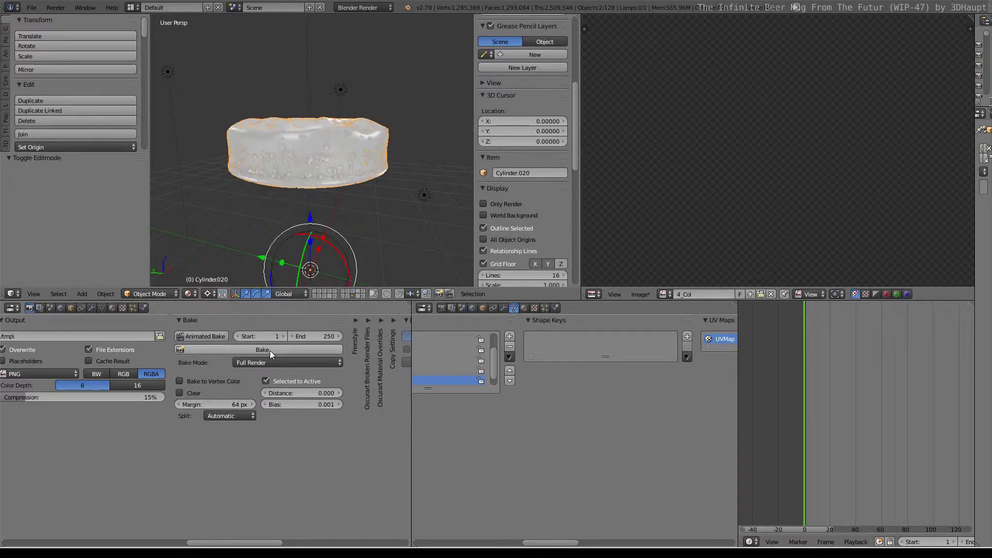
pyautogui.click(270, 351)
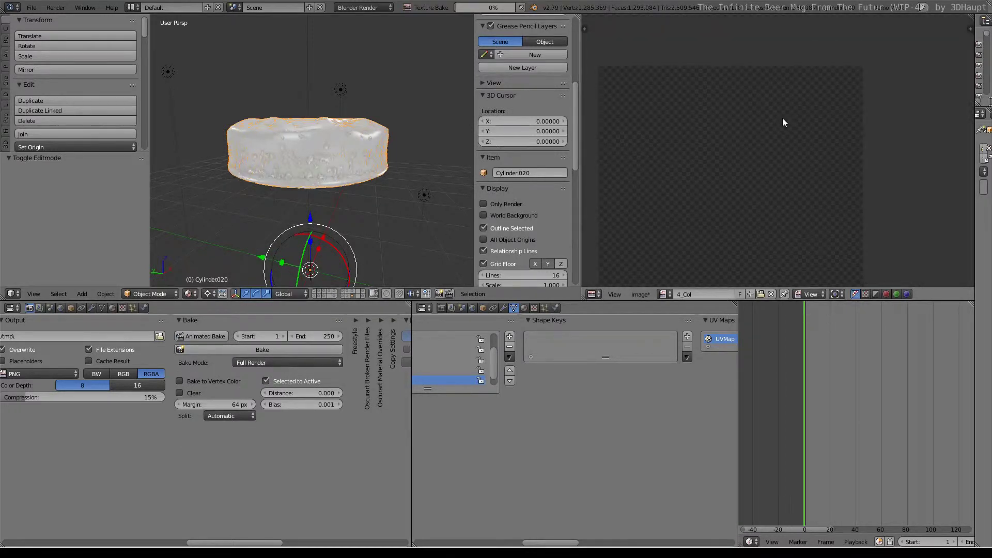
# Inspect the purple colour bake in an enlarged image editor, then cancel the bake.
pyautogui.moveTo(751, 153); pyautogui.dragTo(783, 88, button='middle')
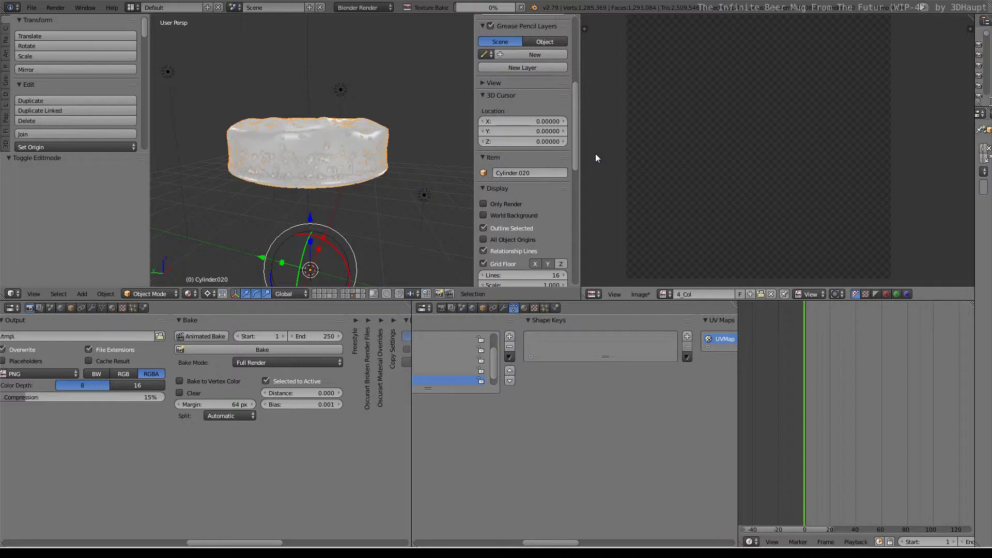
pyautogui.scroll(-1, 663, 135)
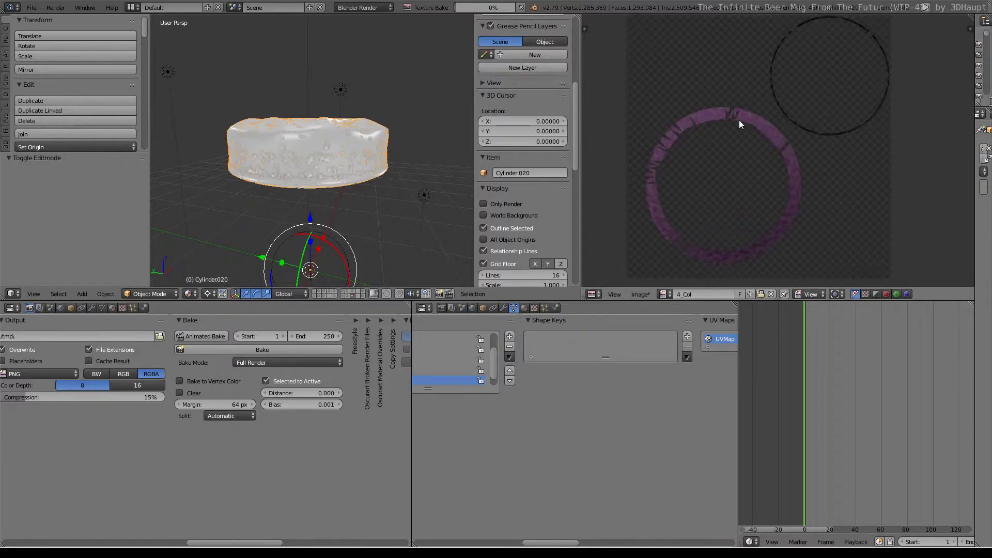
pyautogui.hotkey('shift', 'space')
pyautogui.scroll(3, 511, 242)
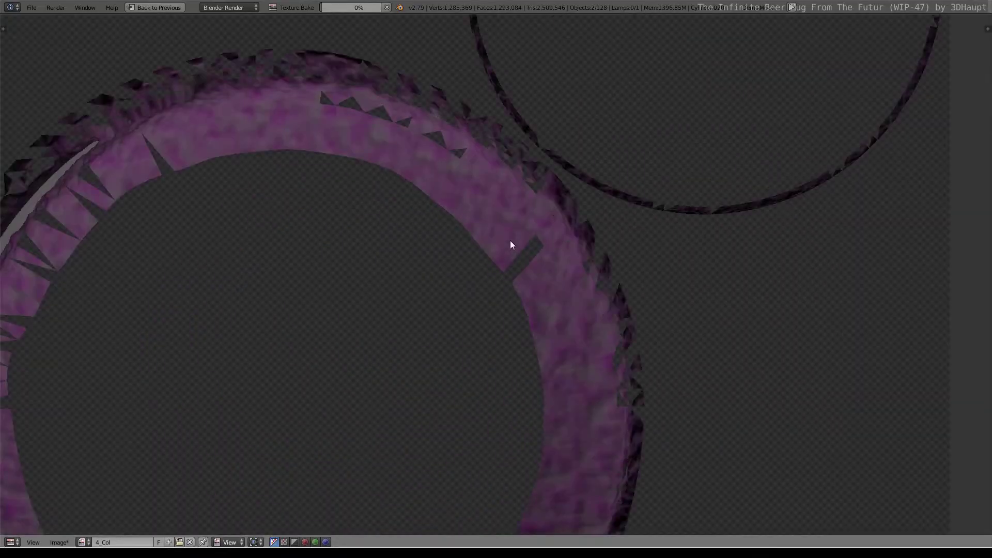
pyautogui.scroll(-2, 510, 239)
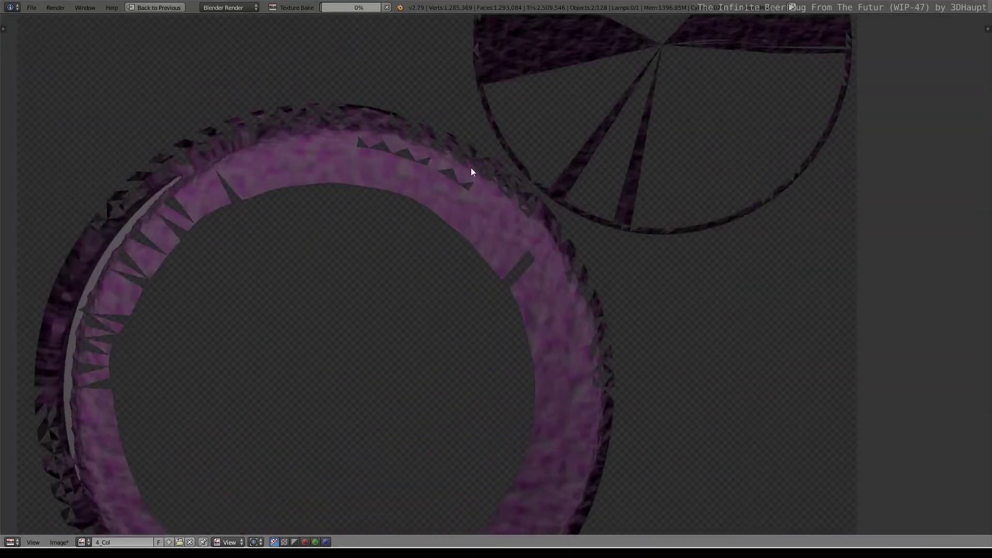
pyautogui.scroll(3, 481, 201)
pyautogui.hotkey('shift', 'space')
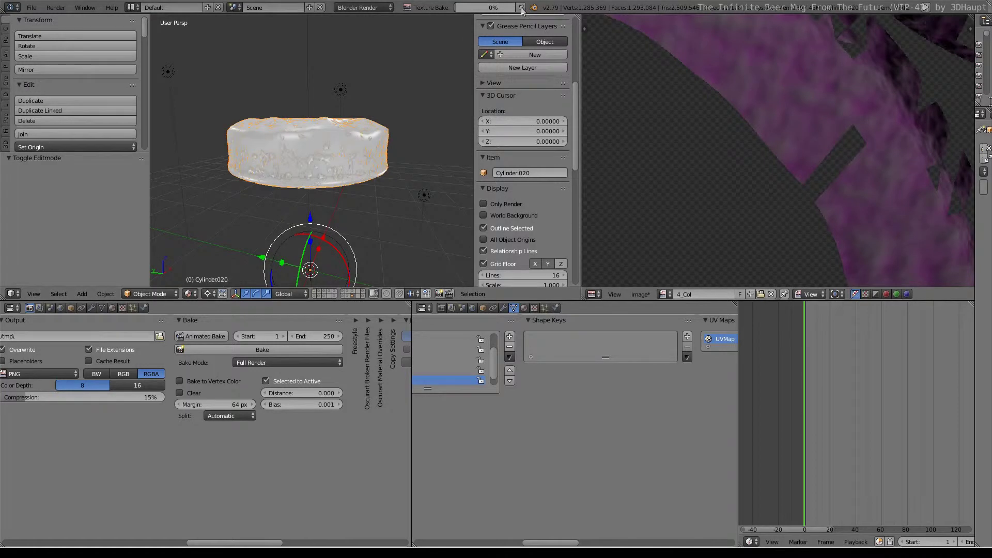
pyautogui.click(521, 7)
pyautogui.scroll(3, 94, 336)
pyautogui.scroll(3, 94, 336)
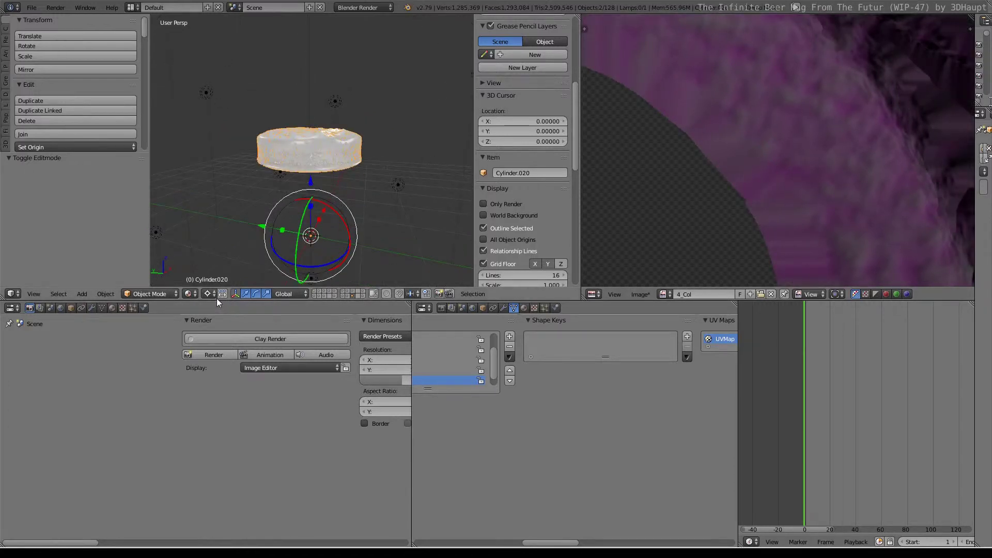
# Show the cylinder as wireframe and bring up the foam material's texture settings in a wider panel.
pyautogui.click(189, 294)
pyautogui.click(209, 278)
pyautogui.scroll(6, 311, 150)
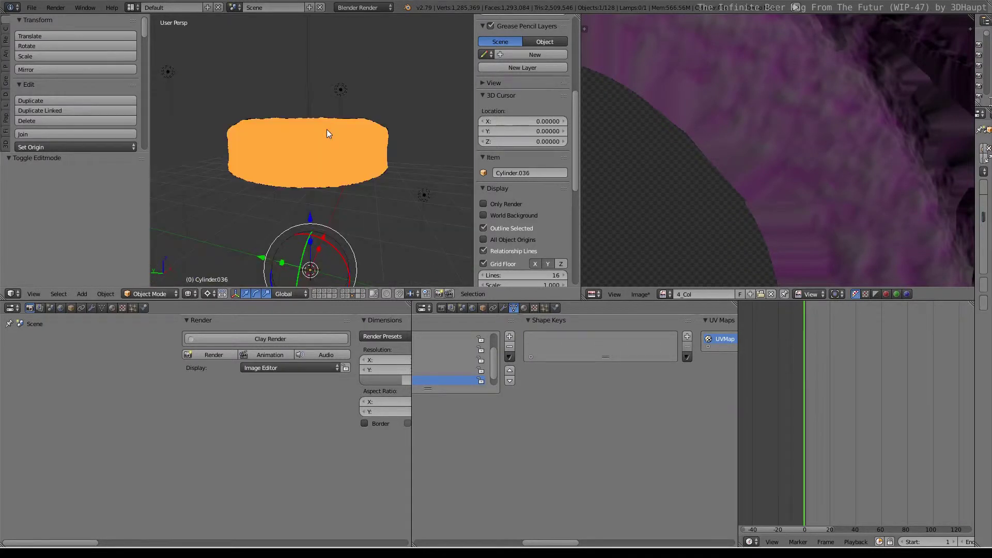
pyautogui.click(112, 308)
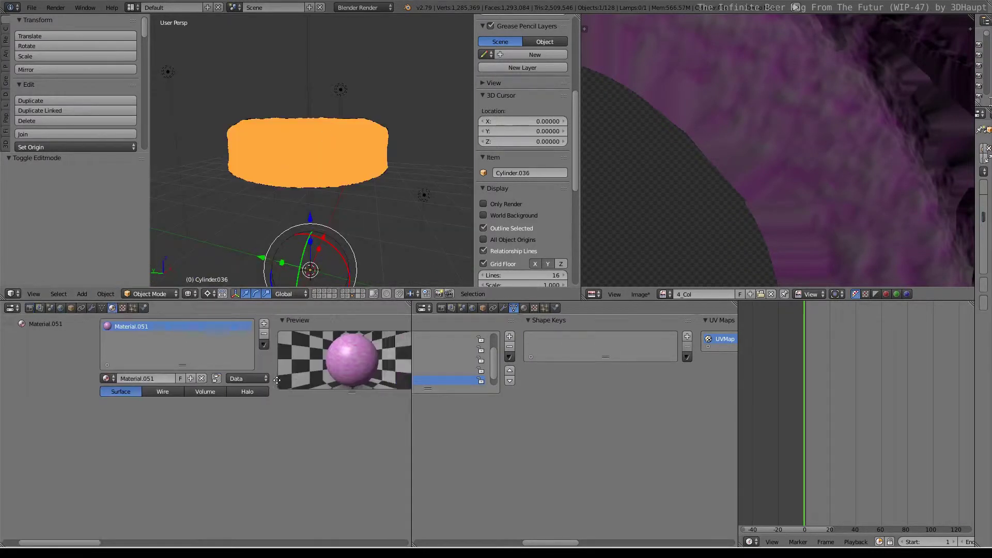
pyautogui.moveTo(277, 380); pyautogui.dragTo(188, 454, button='middle')
pyautogui.click(123, 308)
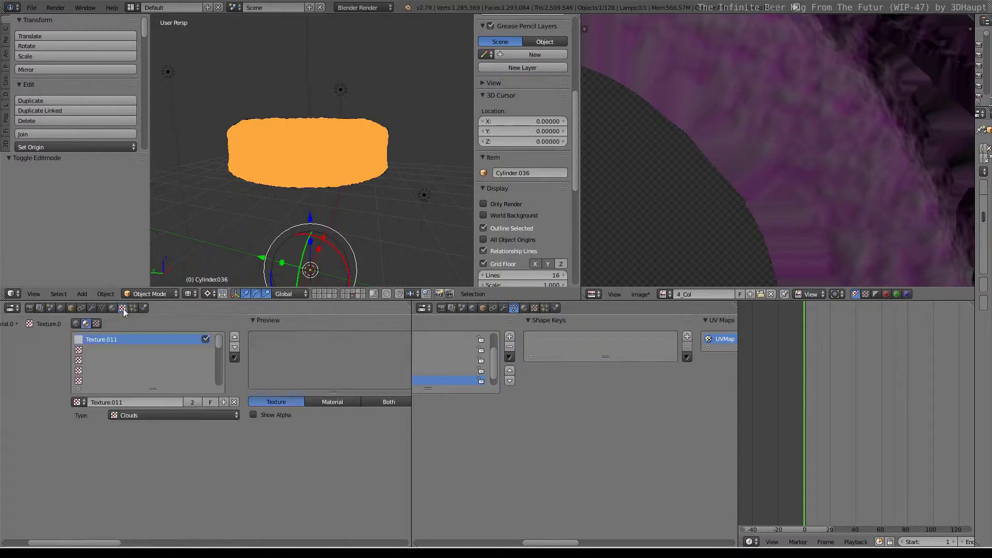
pyautogui.moveTo(311, 353); pyautogui.dragTo(305, 453, button='middle')
pyautogui.hscroll(-3, 305, 455)
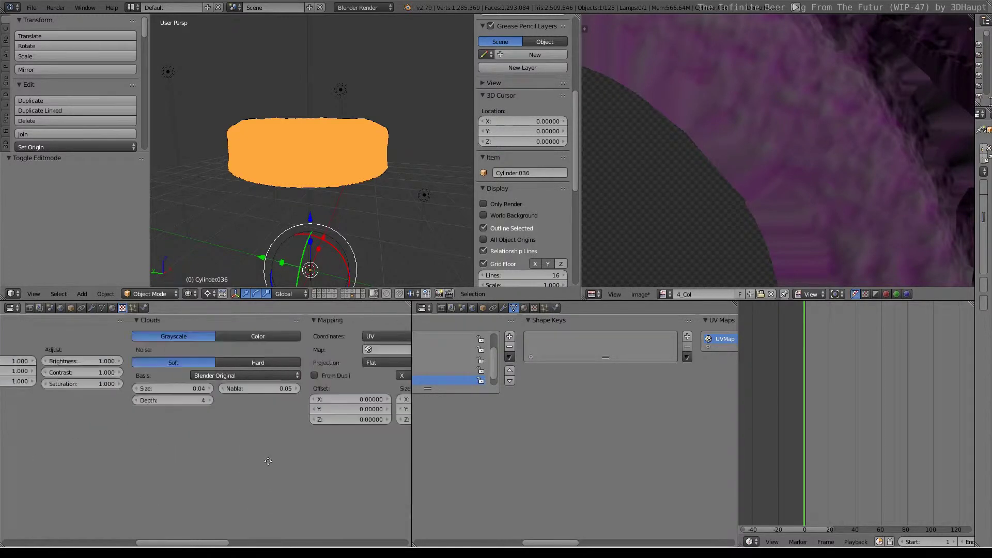
pyautogui.hscroll(-3, 304, 456)
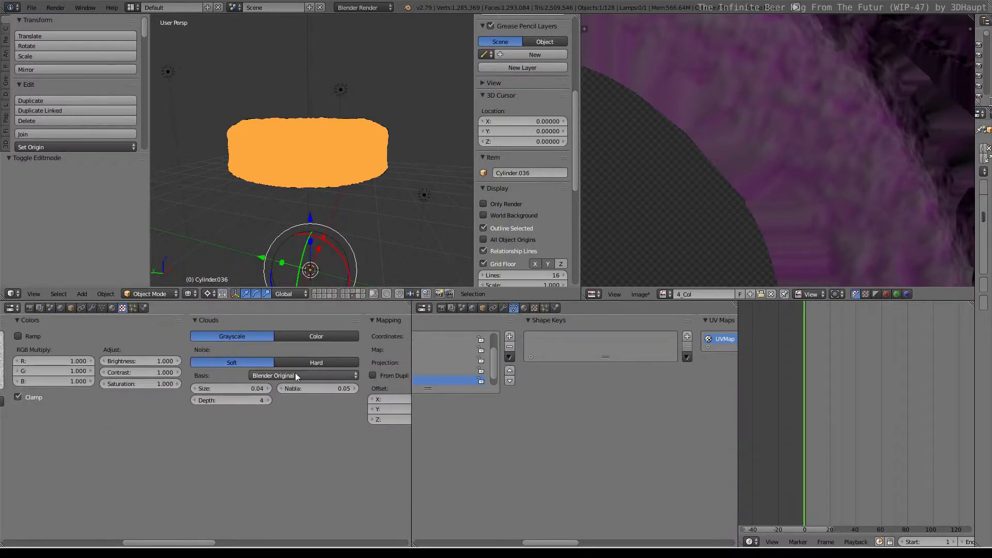
pyautogui.moveTo(296, 373); pyautogui.dragTo(103, 425, button='middle')
pyautogui.moveTo(411, 350); pyautogui.dragTo(627, 362)
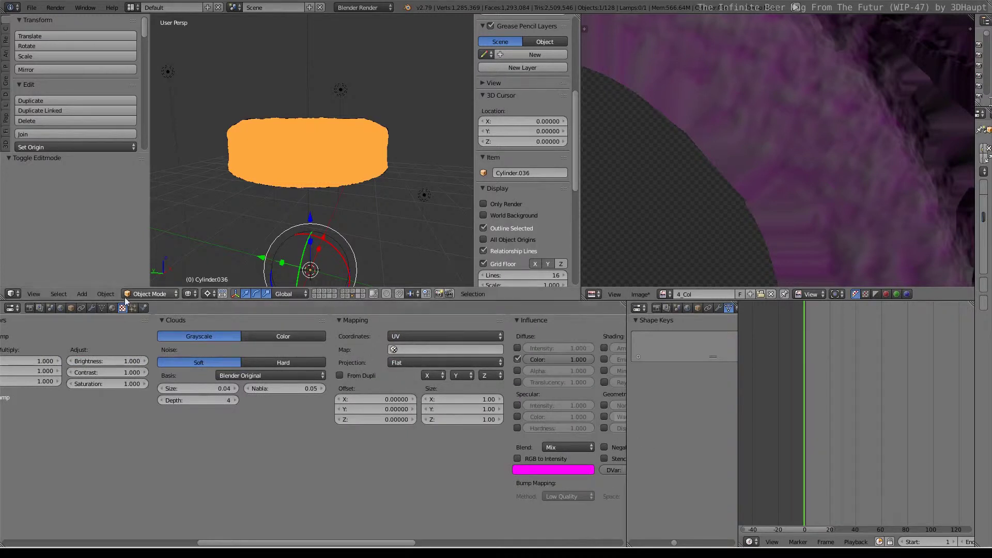
# Set the Clouds texture's blend colour to a mid grey.
pyautogui.click(112, 308)
pyautogui.hscroll(-5, 232, 380)
pyautogui.hscroll(-3, 233, 380)
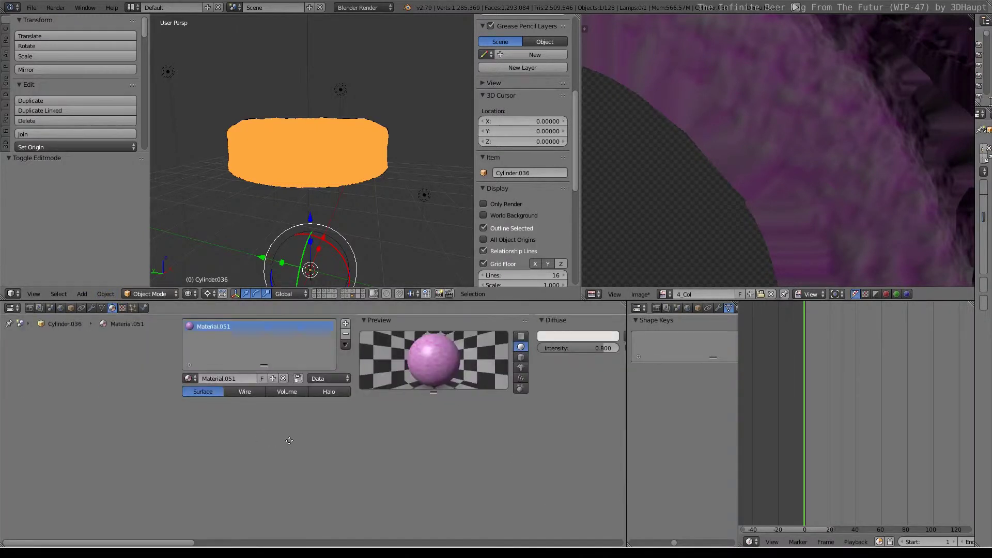
pyautogui.hscroll(3, 232, 381)
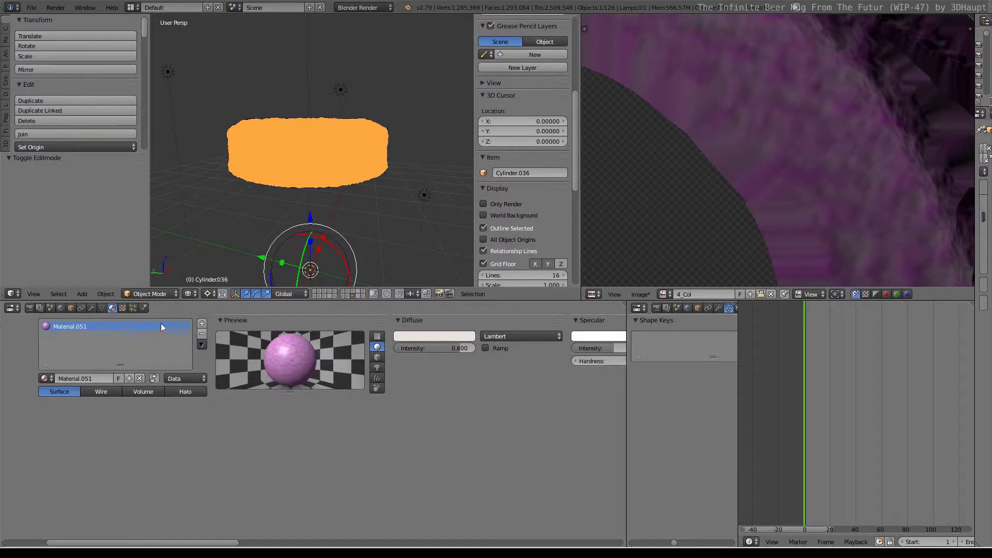
pyautogui.click(122, 308)
pyautogui.hscroll(5, 266, 349)
pyautogui.hscroll(-3, 265, 348)
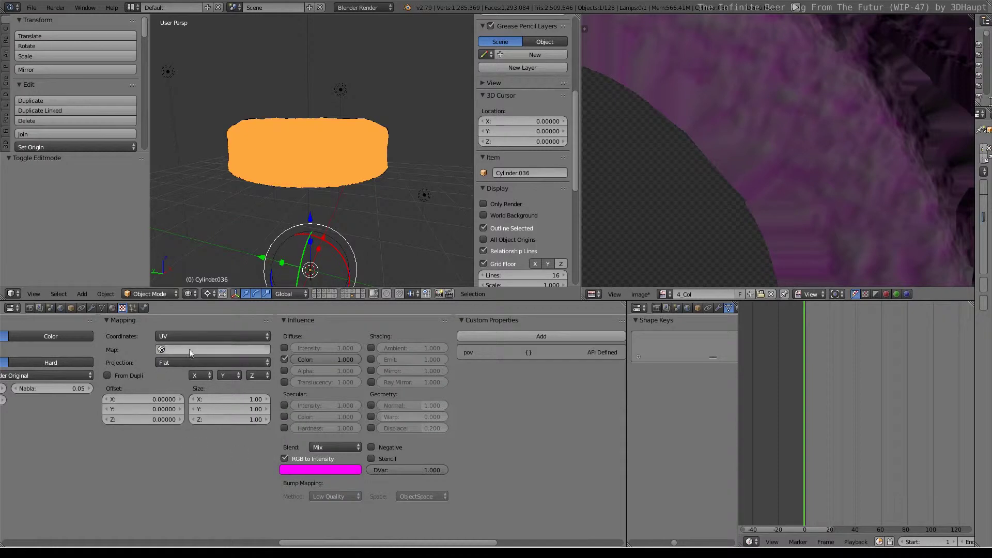
pyautogui.click(328, 469)
pyautogui.click(325, 367)
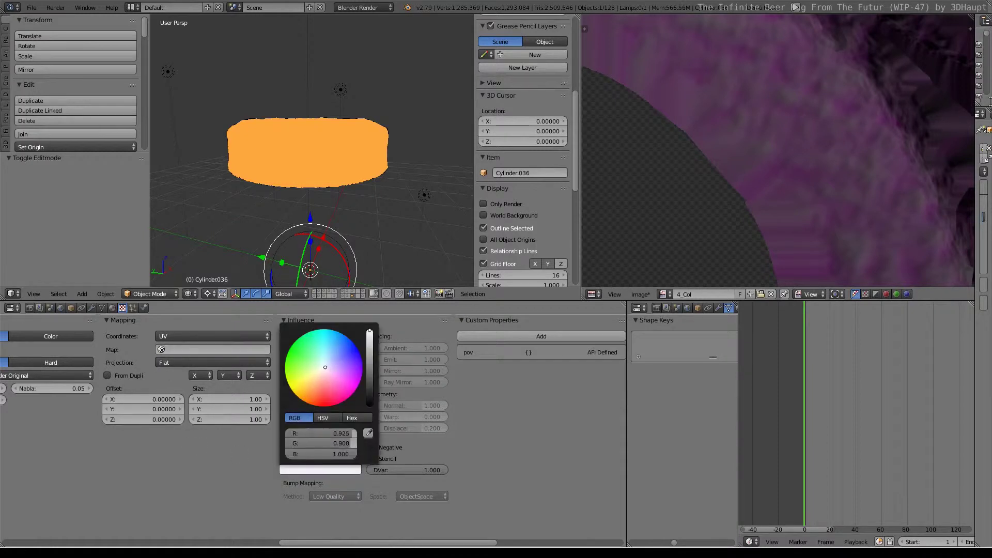
pyautogui.moveTo(370, 334); pyautogui.dragTo(370, 347)
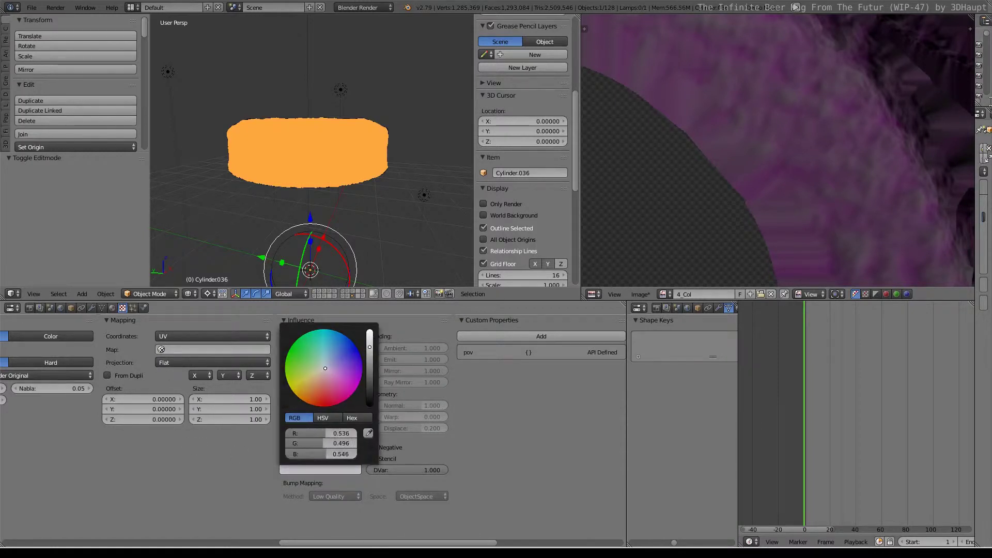
pyautogui.click(322, 367)
pyautogui.moveTo(138, 477); pyautogui.dragTo(214, 491, button='middle')
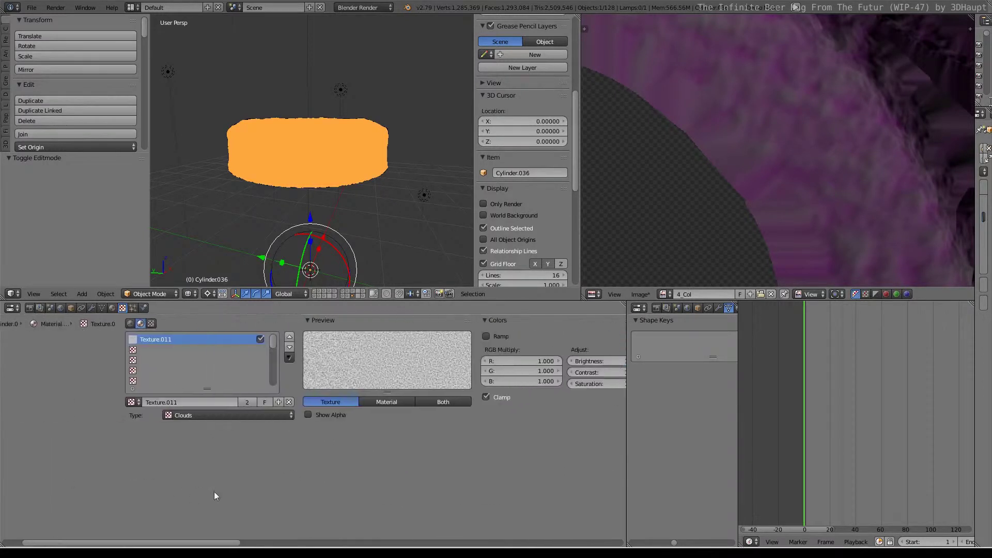
# Make the texture influence Normal at 0.005 with Best Quality bump mapping.
pyautogui.click(112, 308)
pyautogui.moveTo(401, 403)
pyautogui.mouseDown(button='middle')
pyautogui.moveTo(153, 403)
pyautogui.moveTo(218, 393)
pyautogui.moveTo(330, 424)
pyautogui.mouseUp(button='middle')
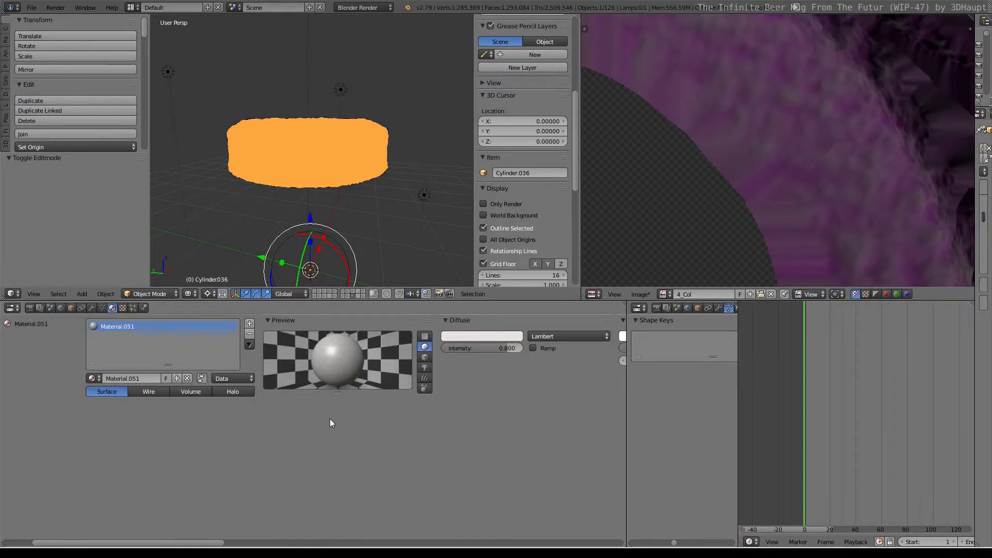
pyautogui.click(122, 308)
pyautogui.hscroll(4, 449, 427)
pyautogui.hscroll(3, 448, 427)
pyautogui.hscroll(3, 449, 427)
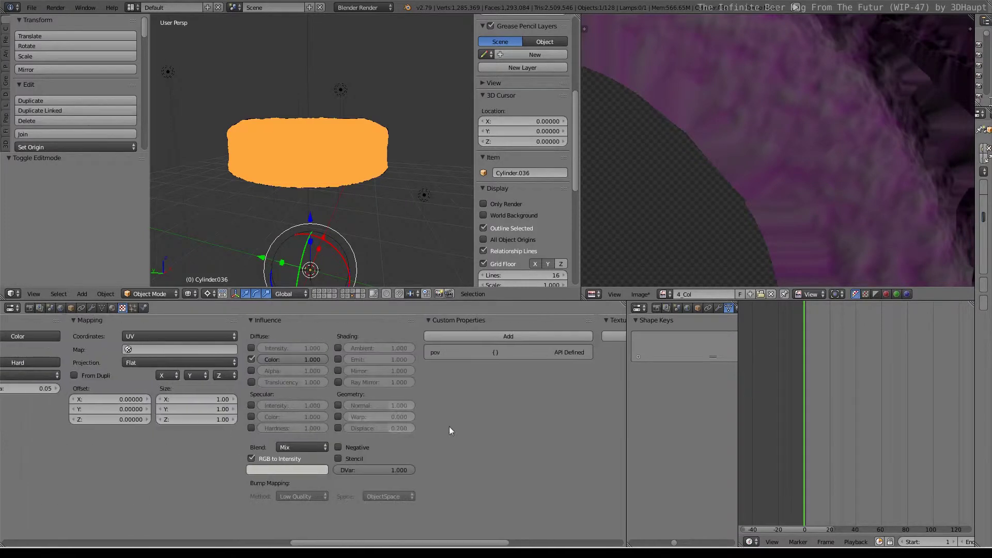
pyautogui.click(339, 405)
pyautogui.click(390, 406)
pyautogui.write('0.005')
pyautogui.press('Return')
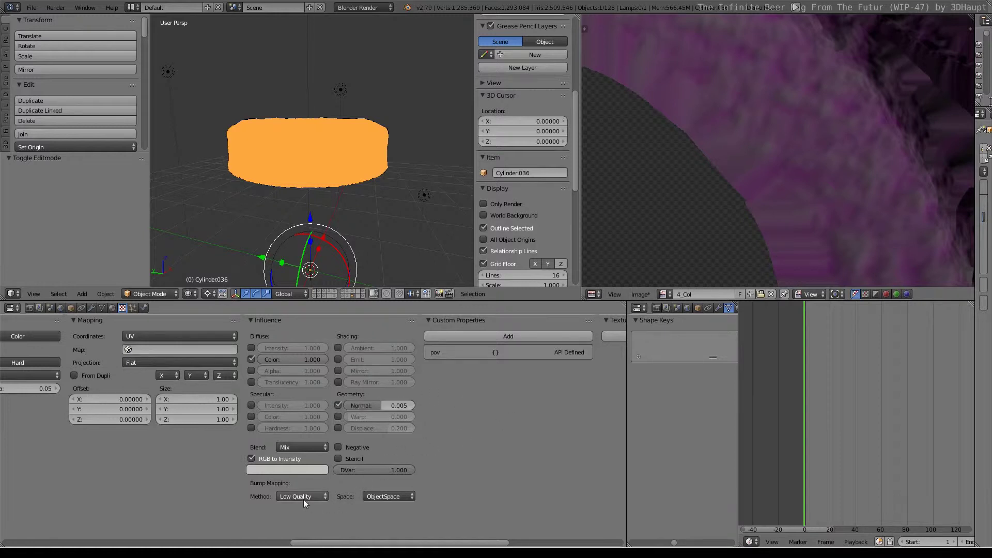
pyautogui.click(302, 499)
pyautogui.click(305, 438)
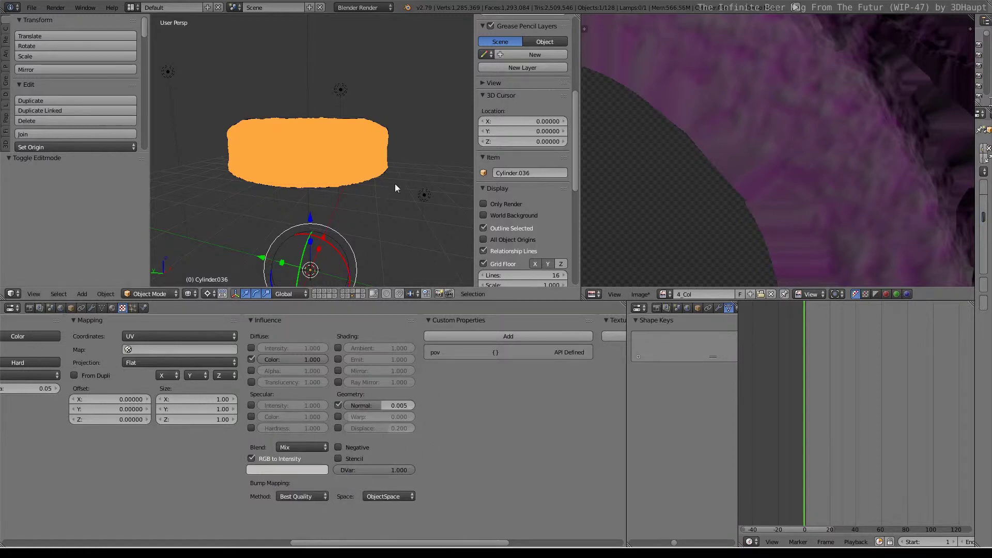
# Add the mug to the foam selection and save the blend file.
pyautogui.press('g')
pyautogui.rightClick(313, 107)
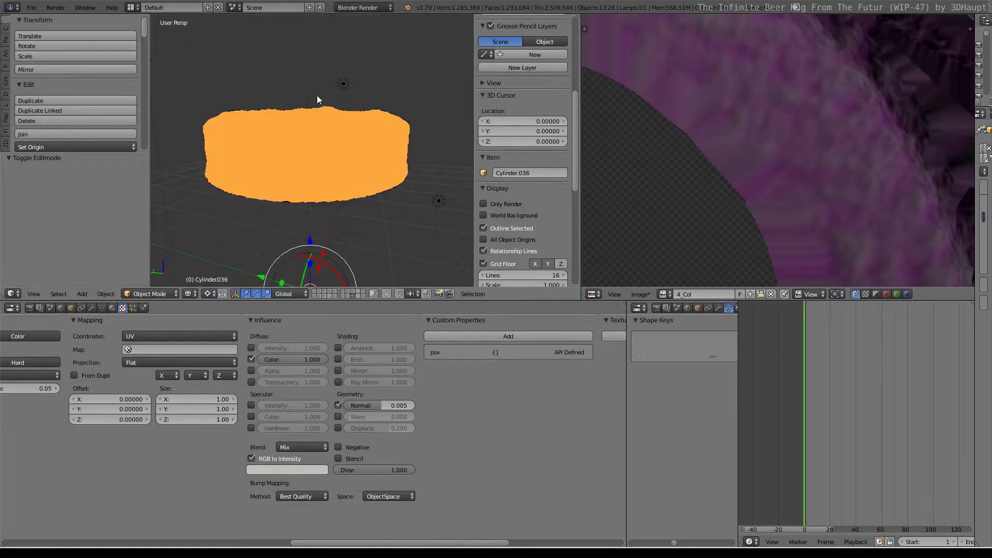
pyautogui.keyDown('shift'); pyautogui.rightClick(343, 117); pyautogui.keyUp('shift')
pyautogui.press('g')
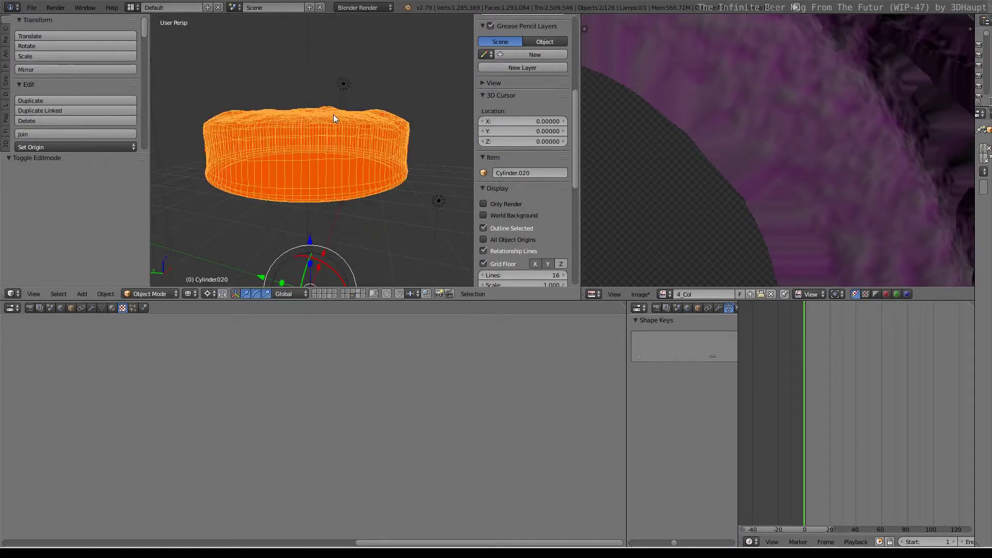
pyautogui.click(32, 7)
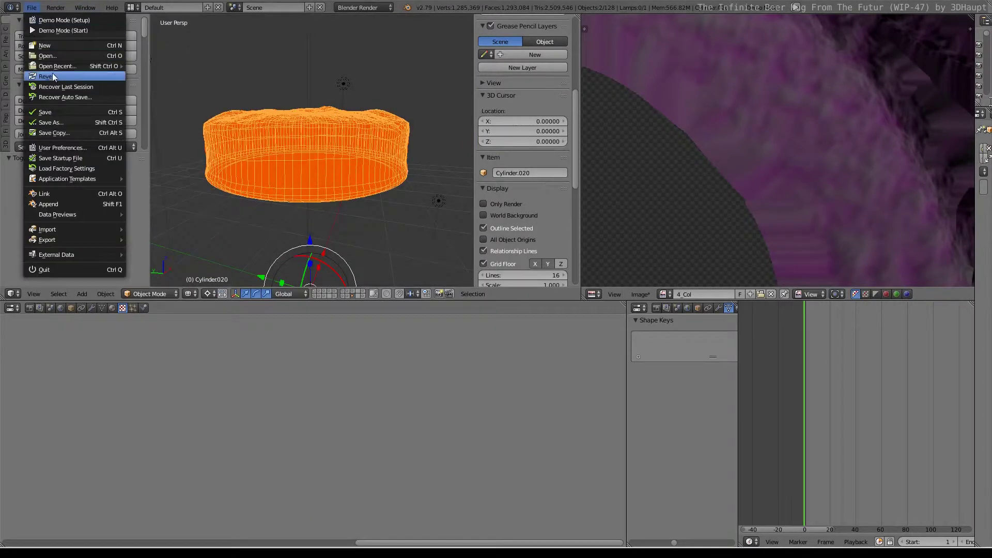
pyautogui.click(45, 112)
# Zoom out to show the whole ring bake and orbit the mug side-on.
pyautogui.scroll(-2, 808, 118)
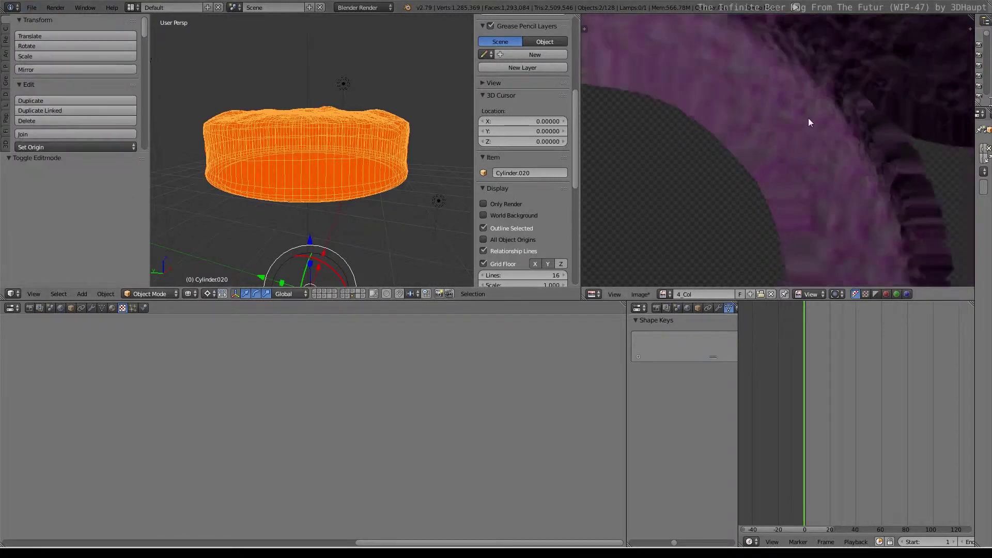
pyautogui.scroll(-2, 808, 117)
pyautogui.scroll(-2, 796, 124)
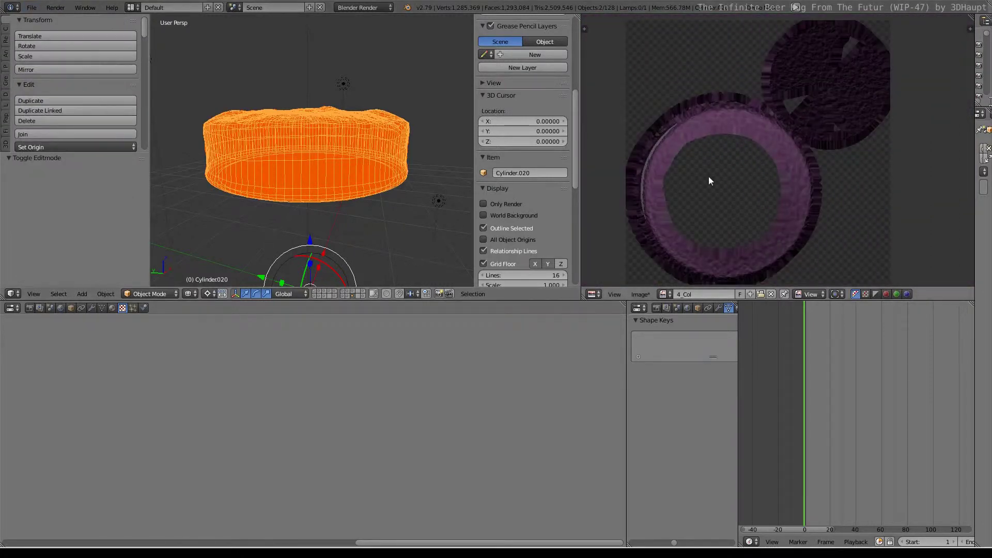
pyautogui.scroll(-3, 348, 141)
pyautogui.moveTo(348, 141)
pyautogui.mouseDown(button='middle')
pyautogui.moveTo(305, 100)
pyautogui.moveTo(302, 68)
pyautogui.moveTo(272, 94)
pyautogui.moveTo(267, 103)
pyautogui.moveTo(322, 120)
pyautogui.moveTo(356, 202)
pyautogui.moveTo(439, 212)
pyautogui.moveTo(414, 205)
pyautogui.mouseUp(button='middle')
# Place three linked point-lamp copies above, beside and left of the mug.
pyautogui.rightClick(325, 238)
pyautogui.moveTo(324, 239); pyautogui.dragTo(318, 214, button='middle')
pyautogui.hotkey('alt', 'd')
pyautogui.rightClick(361, 191)
pyautogui.moveTo(321, 163); pyautogui.dragTo(321, 155, button='middle')
pyautogui.press('g')
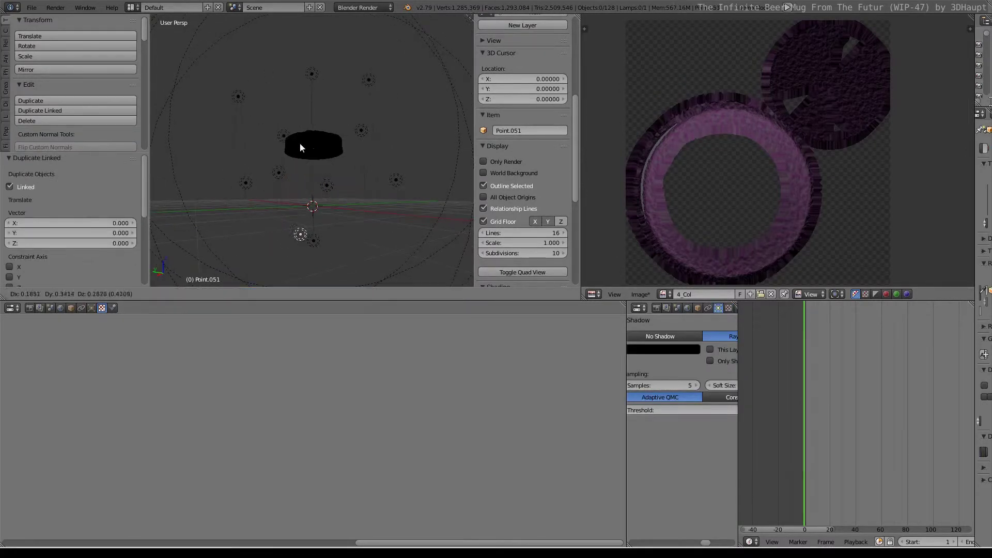
pyautogui.click(295, 122)
pyautogui.moveTo(296, 122)
pyautogui.mouseDown(button='middle')
pyautogui.moveTo(228, 117)
pyautogui.moveTo(286, 124)
pyautogui.mouseUp(button='middle')
pyautogui.hotkey('alt', 'd')
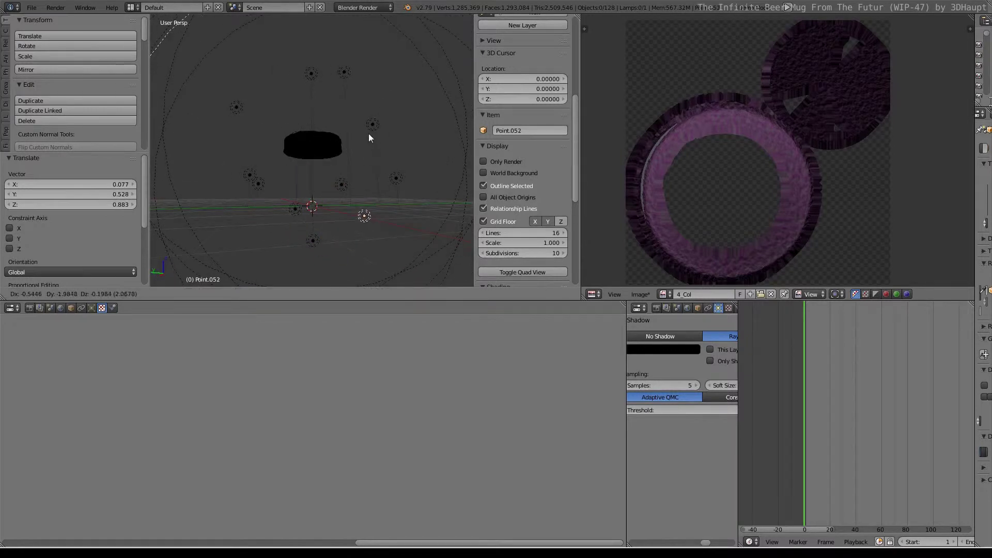
pyautogui.click(368, 133)
pyautogui.moveTo(368, 133)
pyautogui.mouseDown(button='middle')
pyautogui.moveTo(387, 218)
pyautogui.moveTo(442, 203)
pyautogui.mouseUp(button='middle')
pyautogui.hotkey('alt', 'd')
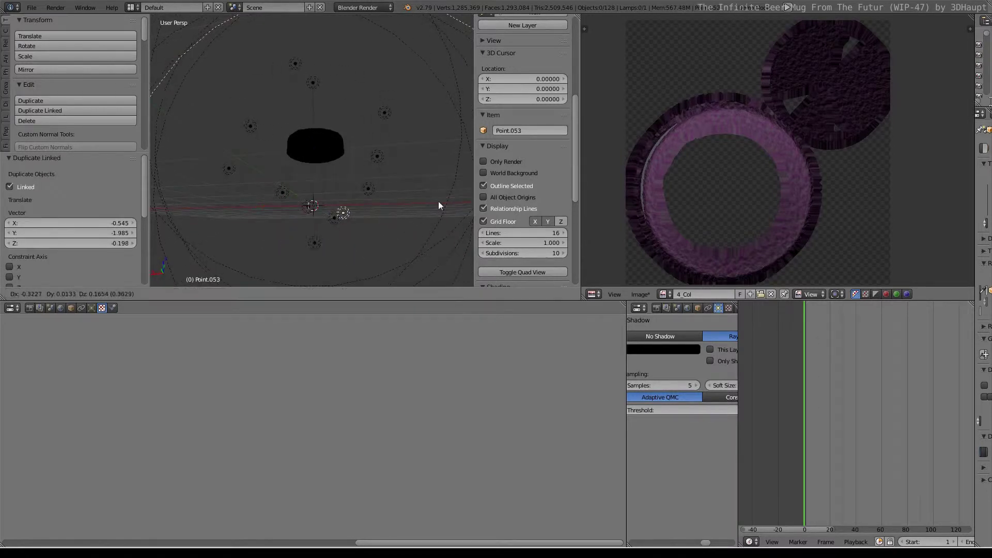
pyautogui.click(154, 163)
pyautogui.moveTo(318, 84)
pyautogui.mouseDown(button='middle')
pyautogui.moveTo(383, 85)
pyautogui.moveTo(343, 95)
pyautogui.moveTo(337, 148)
pyautogui.moveTo(354, 161)
pyautogui.moveTo(270, 179)
pyautogui.mouseUp(button='middle')
pyautogui.press('g')
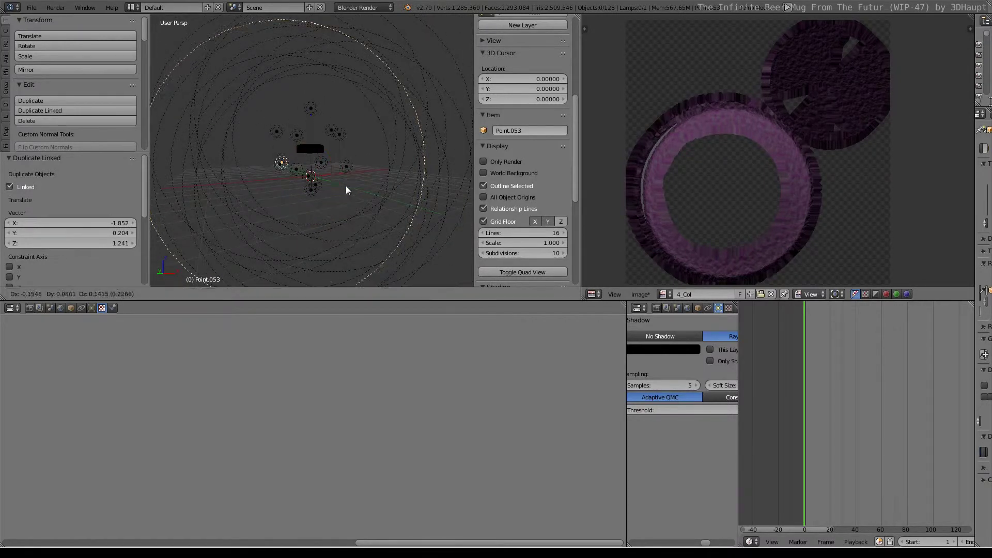
pyautogui.click(310, 184)
# Scatter five more linked lamp copies around the mug, up to Point.058.
pyautogui.hotkey('alt', 'd')
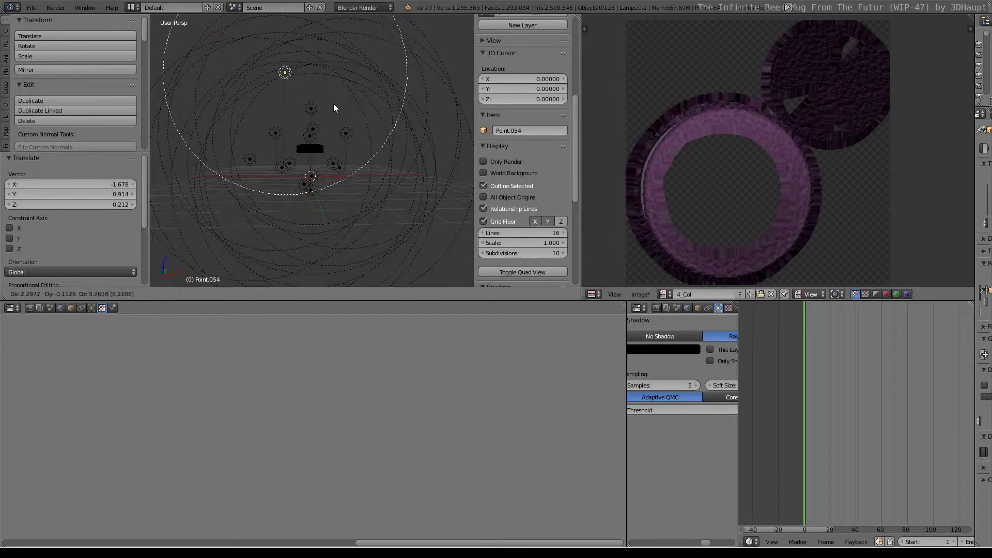
pyautogui.click(334, 103)
pyautogui.moveTo(321, 121)
pyautogui.mouseDown(button='middle')
pyautogui.moveTo(396, 117)
pyautogui.moveTo(177, 102)
pyautogui.mouseUp(button='middle')
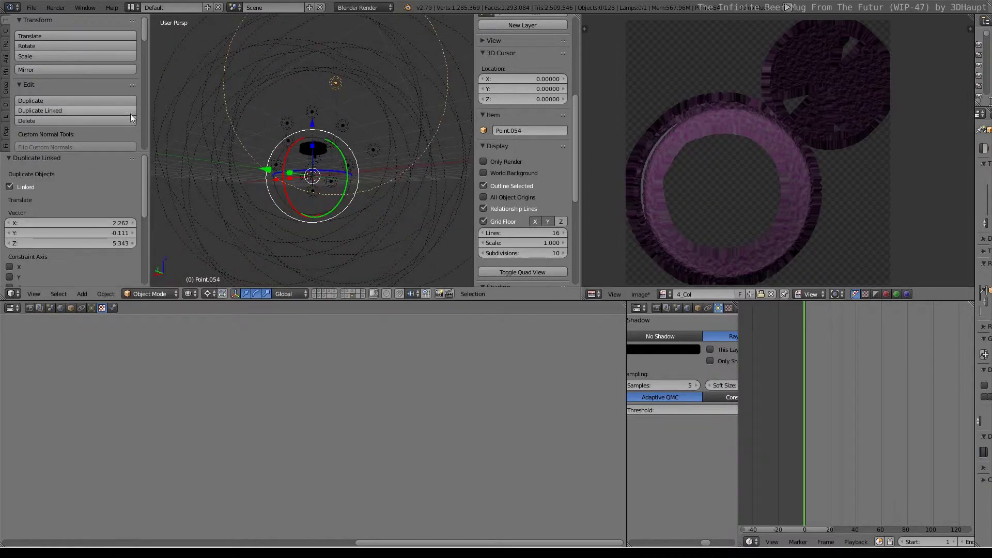
pyautogui.hotkey('alt', 'd')
pyautogui.click(264, 144)
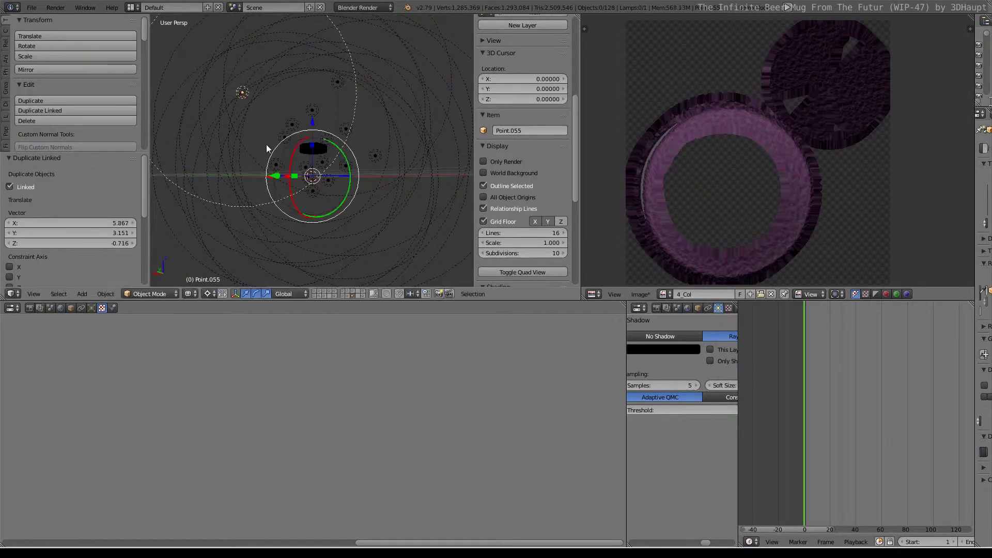
pyautogui.moveTo(264, 134); pyautogui.dragTo(355, 141, button='middle')
pyautogui.hotkey('alt', 'd')
pyautogui.click(333, 187)
pyautogui.moveTo(333, 187); pyautogui.dragTo(246, 160, button='middle')
pyautogui.hotkey('alt', 'd')
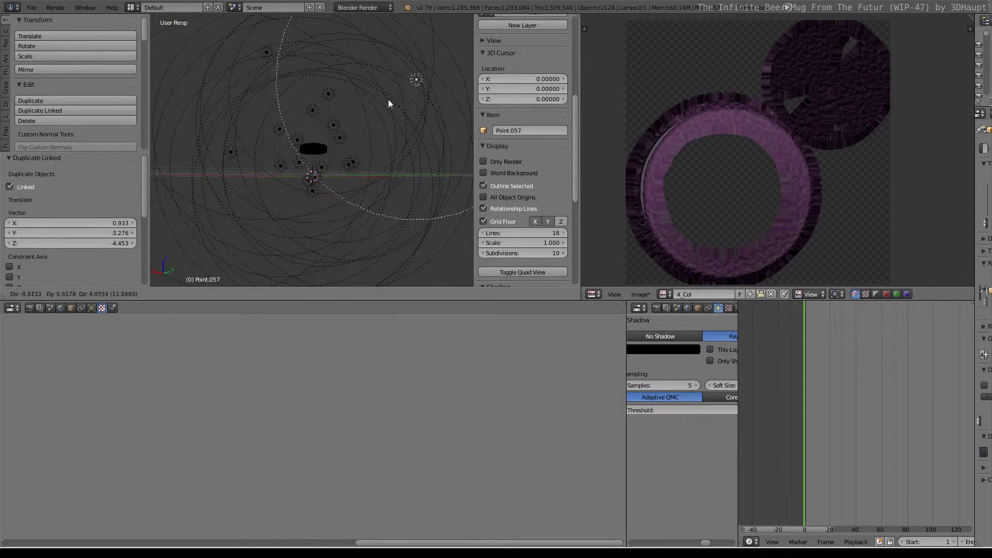
pyautogui.click(370, 129)
pyautogui.moveTo(370, 128)
pyautogui.mouseDown(button='middle')
pyautogui.moveTo(254, 135)
pyautogui.moveTo(308, 109)
pyautogui.moveTo(346, 97)
pyautogui.moveTo(379, 126)
pyautogui.moveTo(230, 184)
pyautogui.mouseUp(button='middle')
pyautogui.hotkey('alt', 'd')
pyautogui.click(385, 125)
pyautogui.scroll(3, 379, 127)
# Select the foam and then the mug, and save the blend file.
pyautogui.scroll(2, 355, 146)
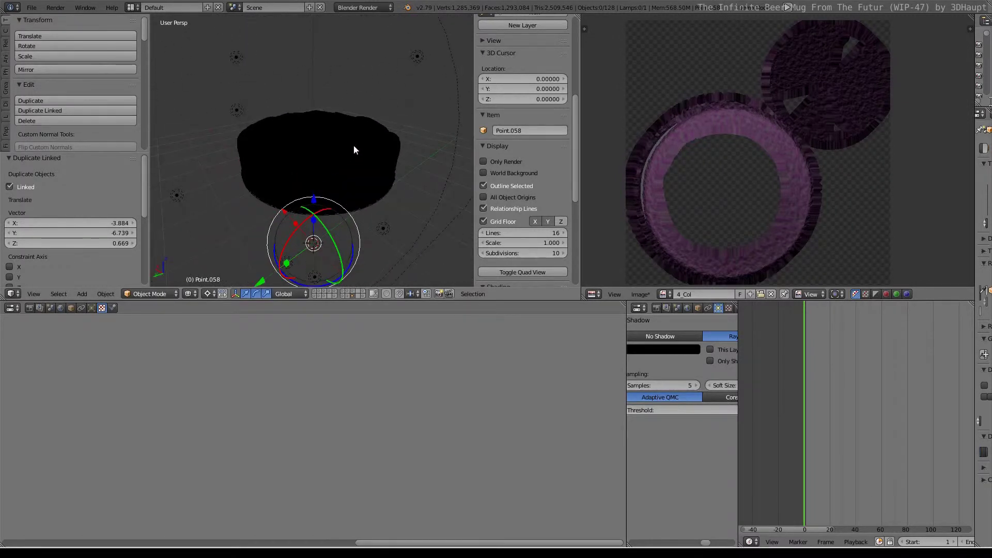
pyautogui.rightClick(355, 149)
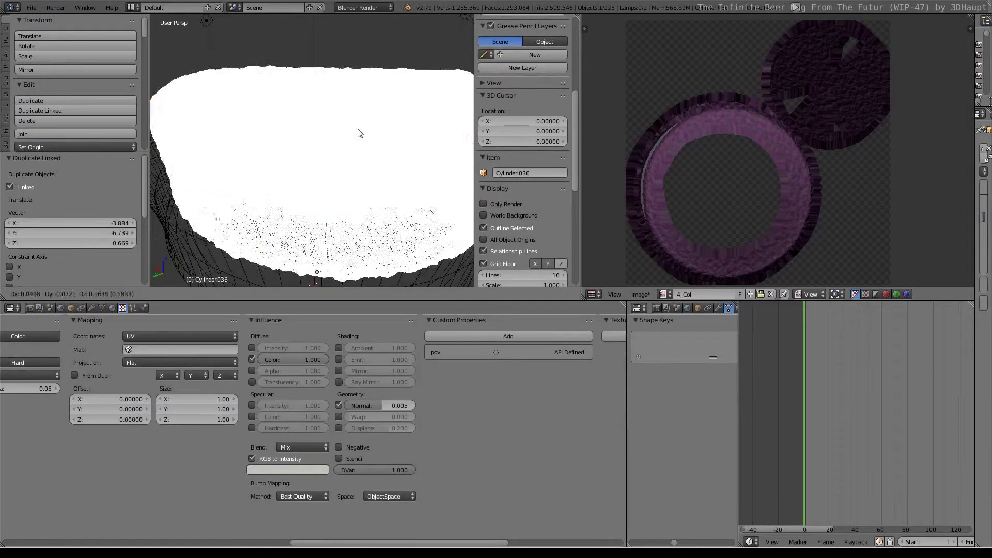
pyautogui.scroll(2, 357, 135)
pyautogui.keyDown('shift'); pyautogui.rightClick(356, 119); pyautogui.keyUp('shift')
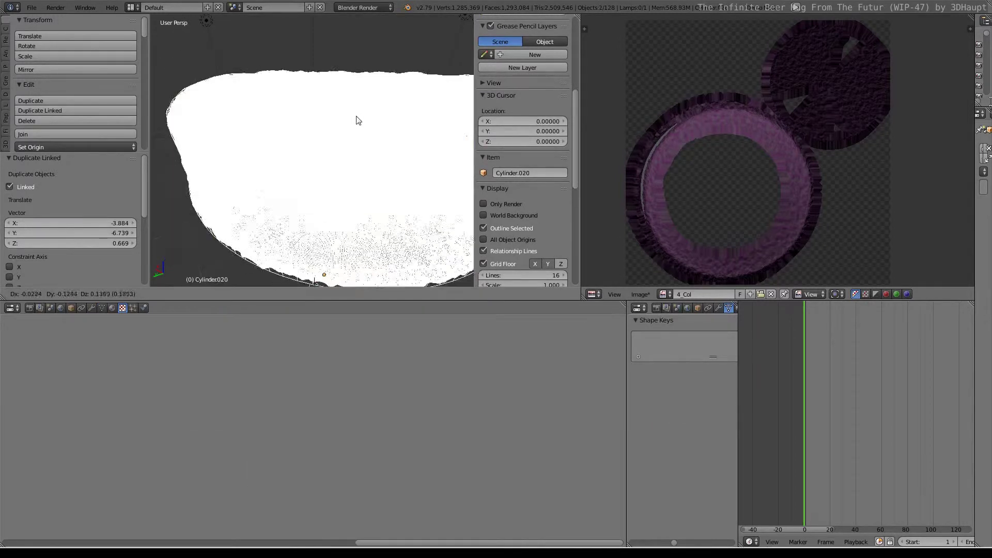
pyautogui.click(31, 7)
pyautogui.click(60, 112)
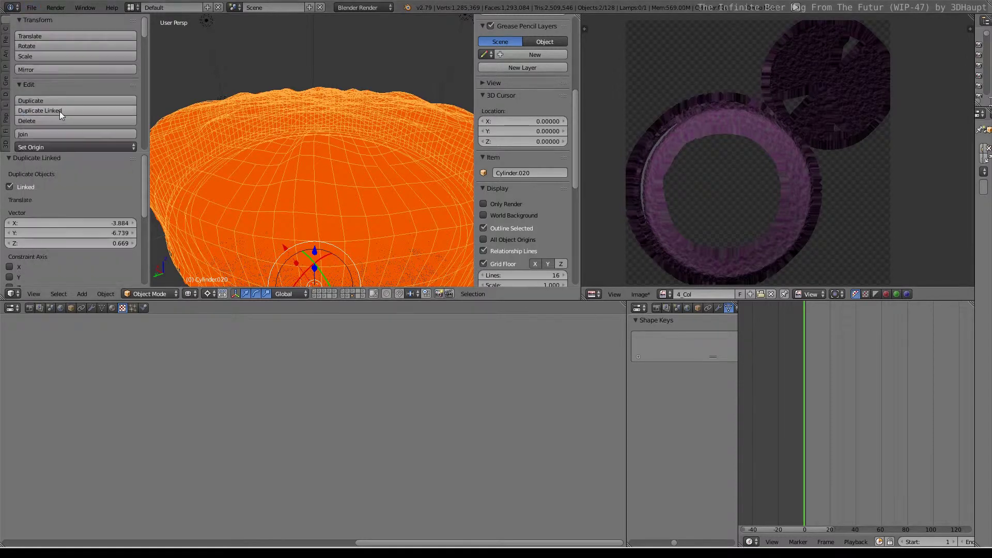
# Start a Full Render, Selected to Active bake from the Render properties' Bake panel.
pyautogui.scroll(1, 761, 184)
pyautogui.scroll(2, 760, 181)
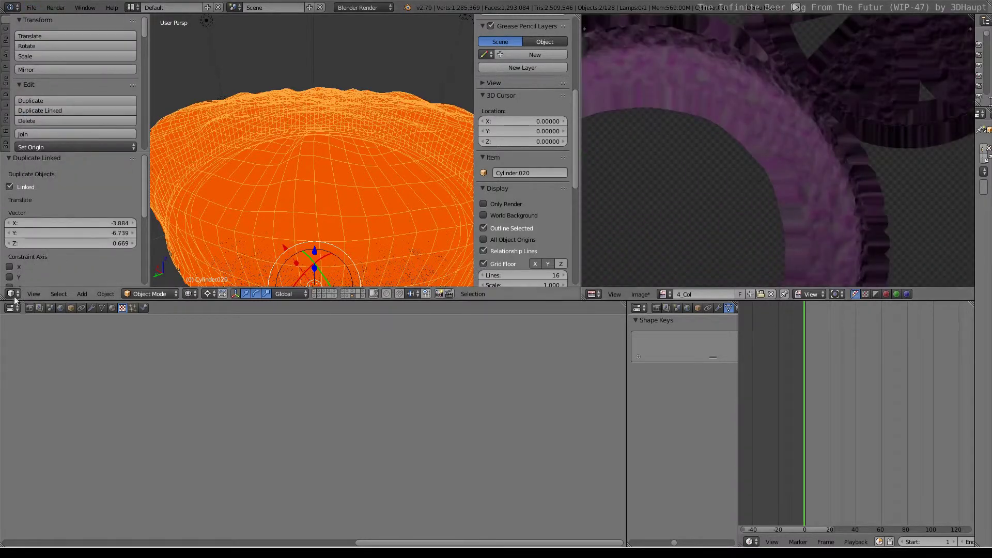
pyautogui.click(29, 308)
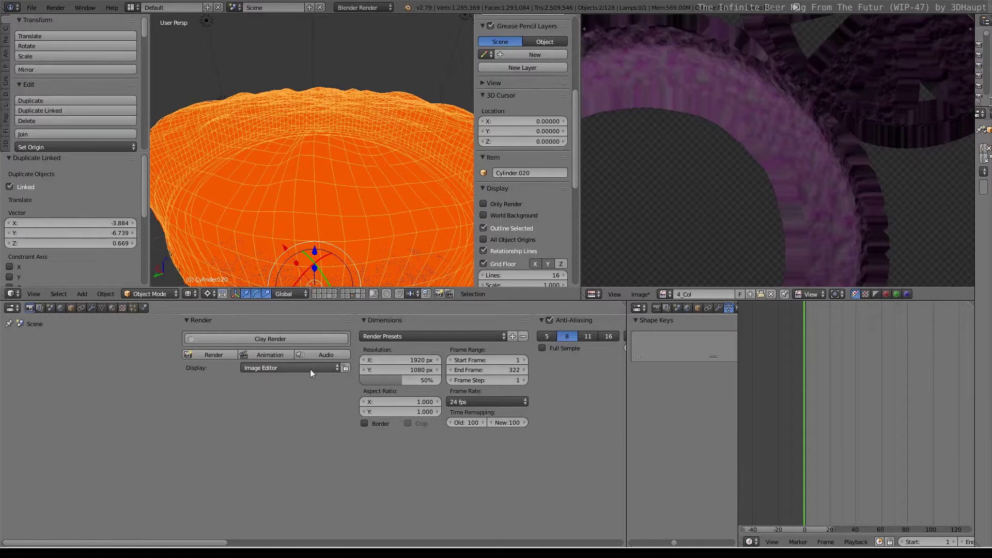
pyautogui.moveTo(310, 369); pyautogui.dragTo(58, 335, button='middle')
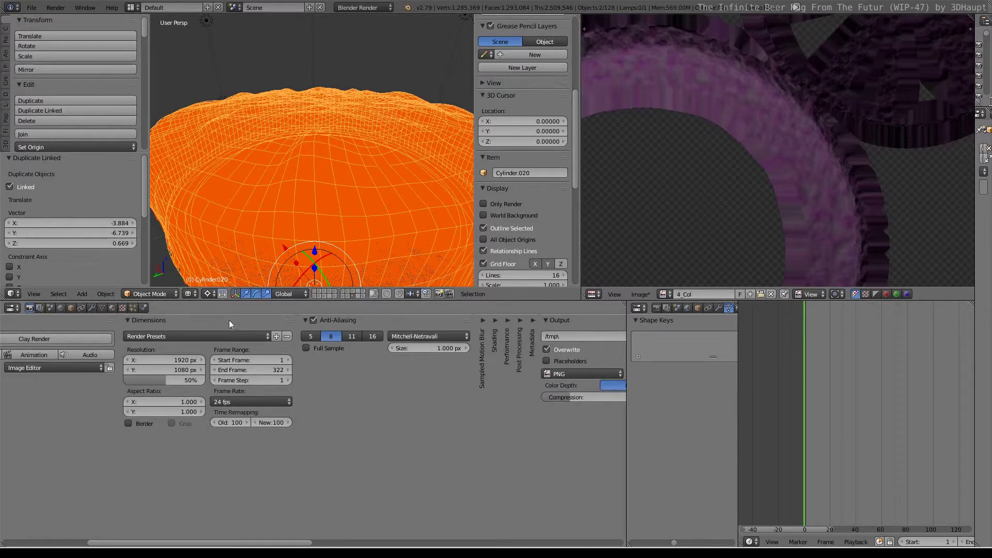
pyautogui.moveTo(620, 372); pyautogui.dragTo(529, 375, button='middle')
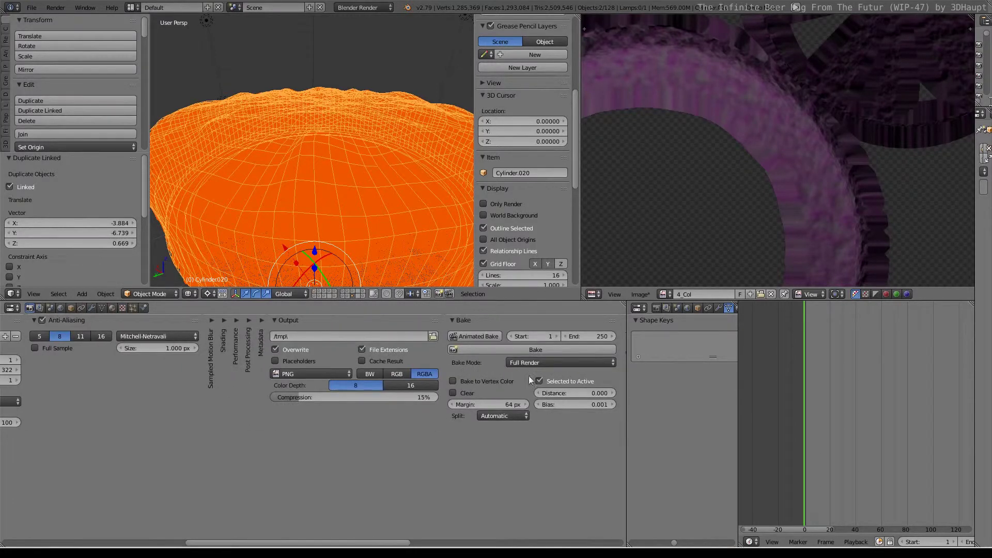
pyautogui.click(584, 350)
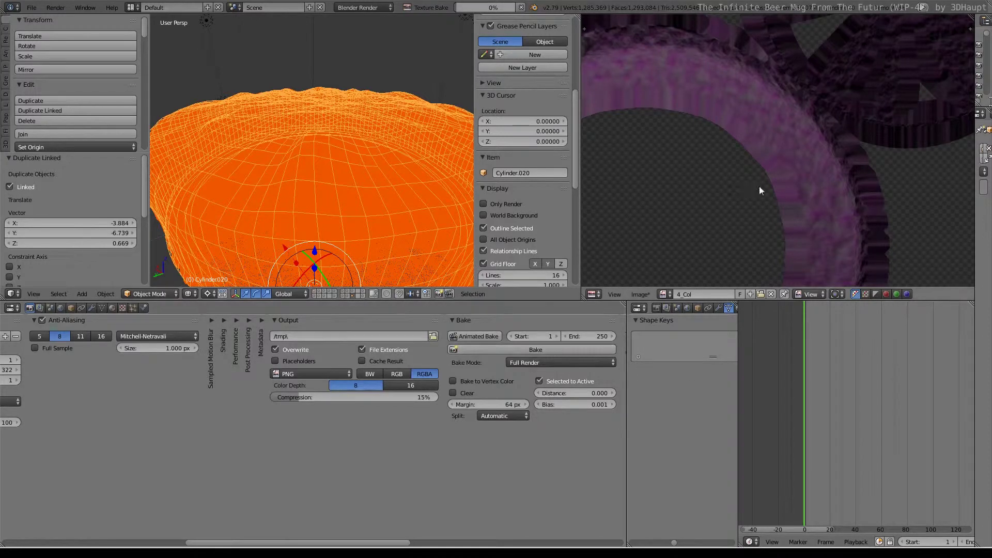
# Zoom and pan across the 4_Col ring texture to watch the foam bake in.
pyautogui.scroll(-5, 759, 190)
pyautogui.moveTo(743, 117)
pyautogui.mouseDown(button='middle')
pyautogui.moveTo(793, 60)
pyautogui.moveTo(726, 122)
pyautogui.mouseUp(button='middle')
pyautogui.scroll(2, 792, 61)
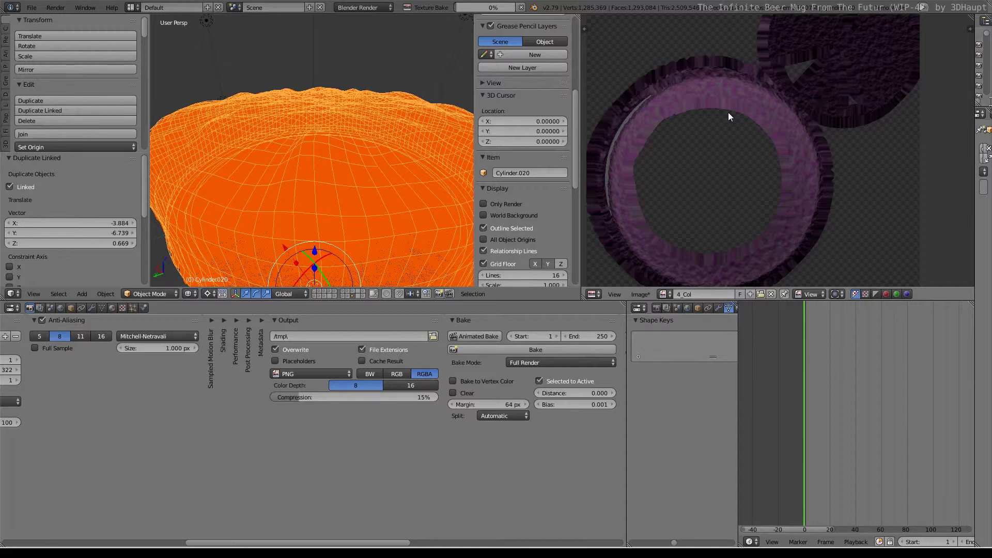
pyautogui.scroll(1, 728, 112)
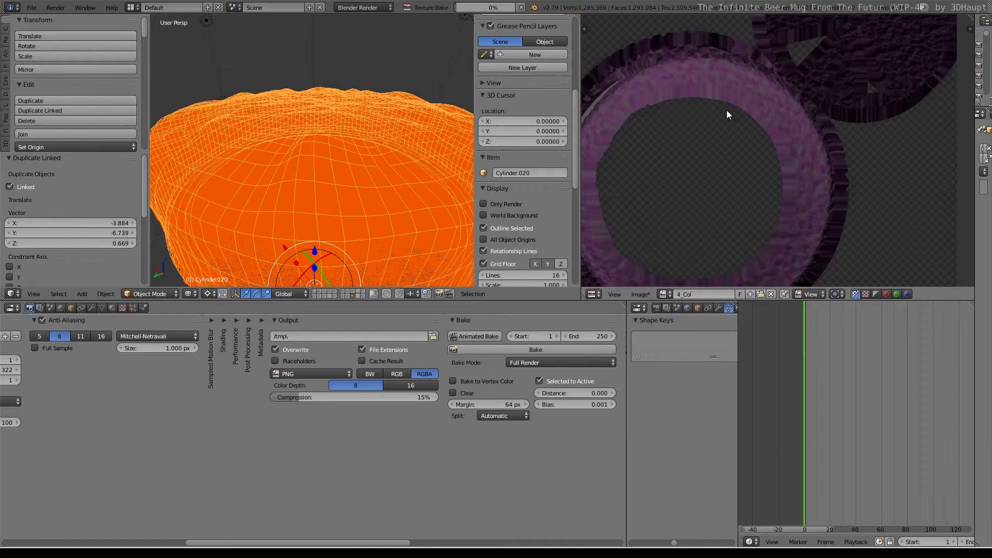
pyautogui.scroll(1, 727, 110)
pyautogui.scroll(-2, 726, 110)
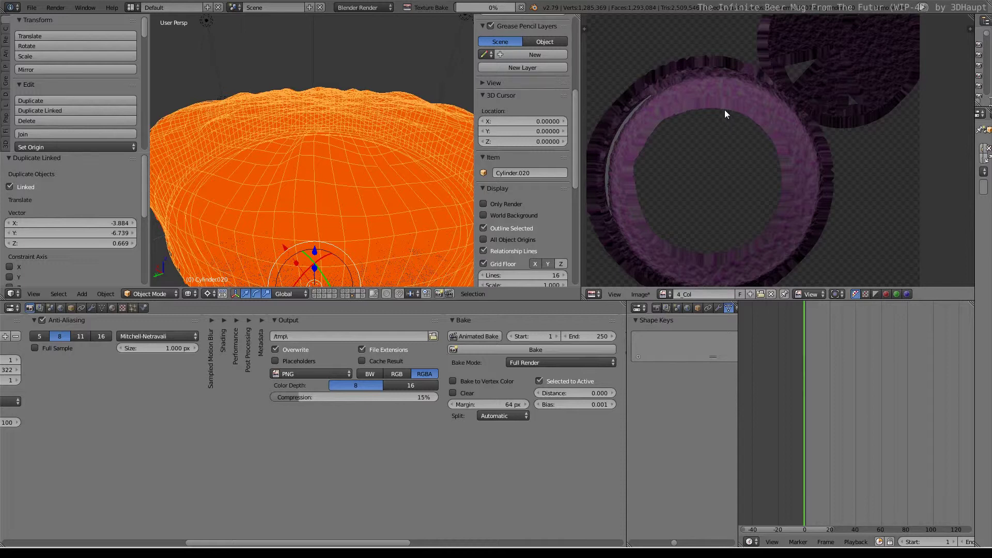
pyautogui.scroll(2, 725, 110)
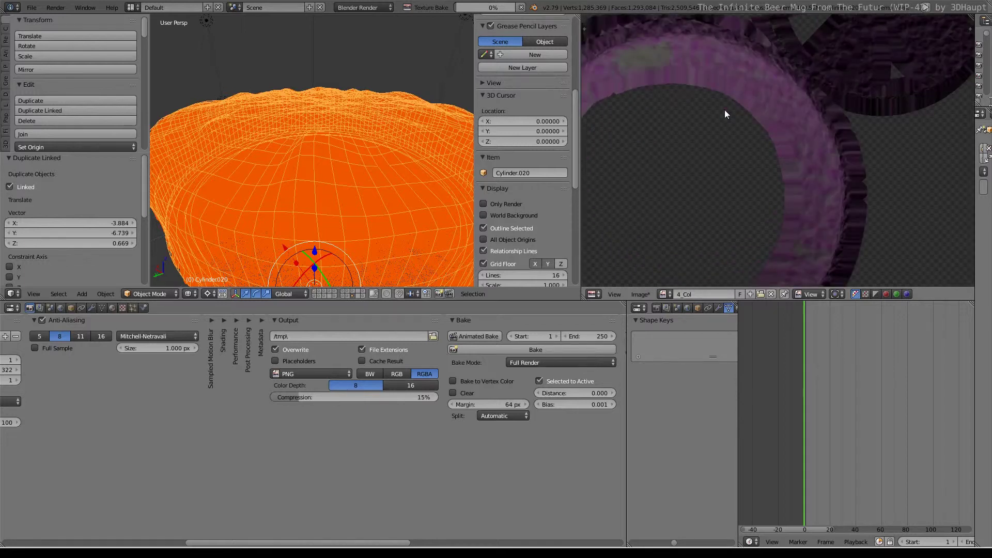
pyautogui.scroll(-2, 724, 107)
pyautogui.scroll(3, 742, 116)
pyautogui.scroll(2, 764, 180)
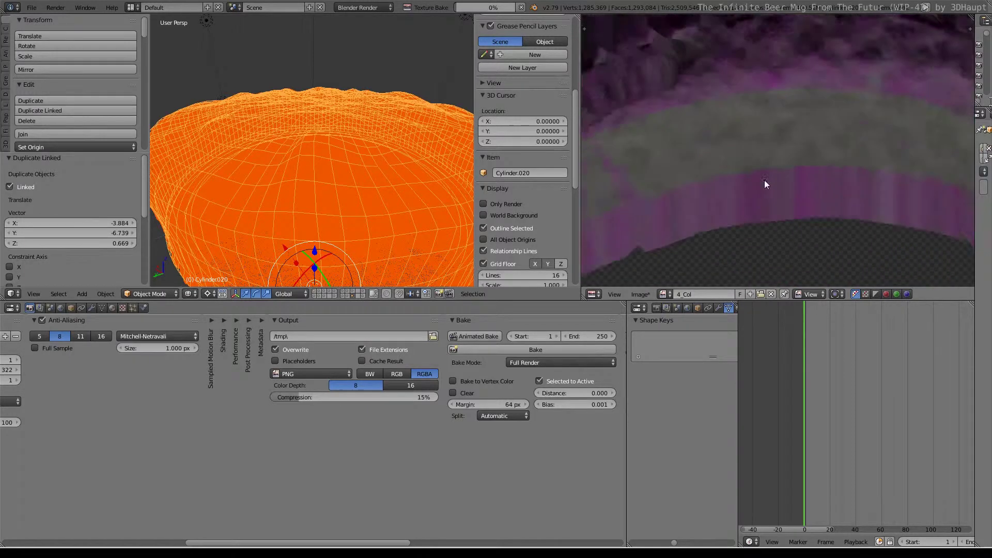
pyautogui.scroll(-2, 767, 188)
# Inspect more of the purple ring, then maximize the image editor to full screen.
pyautogui.moveTo(774, 181)
pyautogui.keyDown('ctrl'); pyautogui.mouseDown(button='middle')
pyautogui.moveTo(804, 131)
pyautogui.moveTo(795, 160)
pyautogui.mouseUp(button='middle'); pyautogui.keyUp('ctrl')
pyautogui.scroll(1, 796, 160)
pyautogui.scroll(-3, 795, 161)
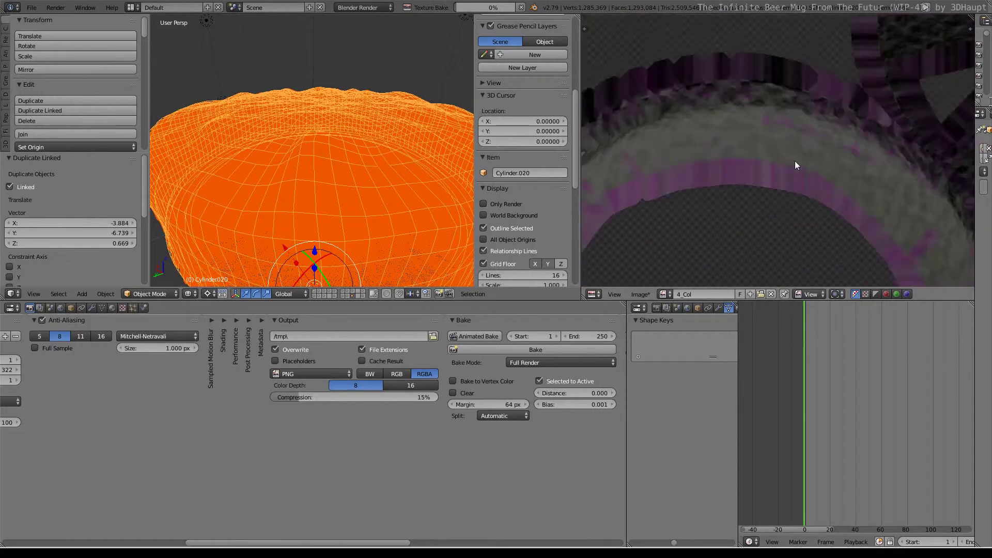
pyautogui.scroll(-4, 828, 203)
pyautogui.scroll(1, 829, 203)
pyautogui.scroll(4, 772, 113)
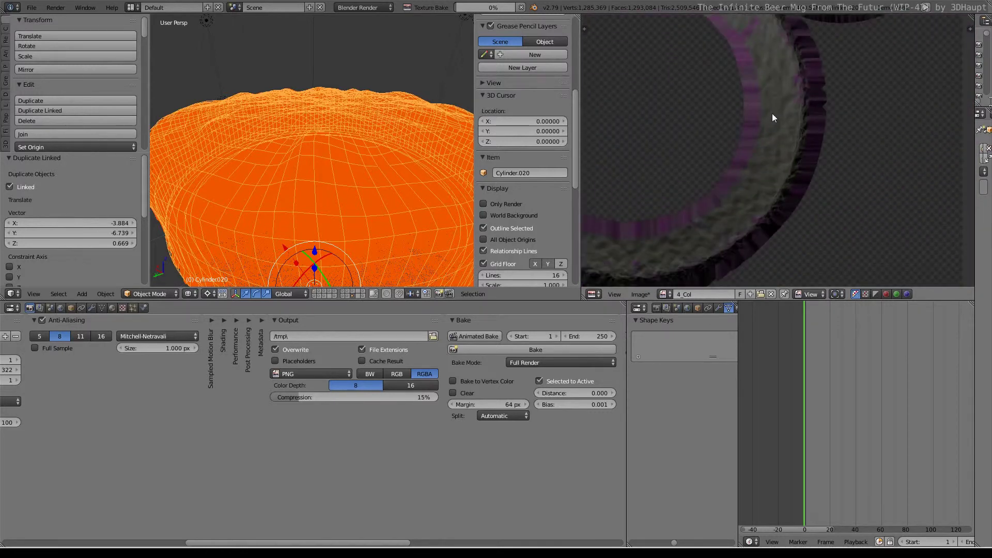
pyautogui.hotkey('shift', 'space')
pyautogui.scroll(-2, 772, 113)
# Zoom in and out on the 4_Col image as the Full Render bake finishes.
pyautogui.scroll(3, 459, 162)
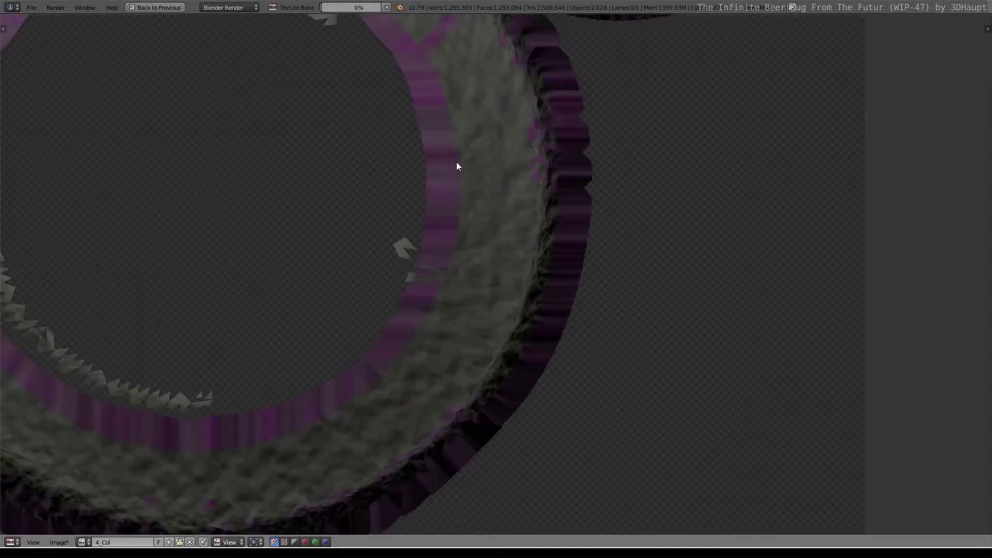
pyautogui.scroll(3, 469, 172)
pyautogui.scroll(-3, 469, 173)
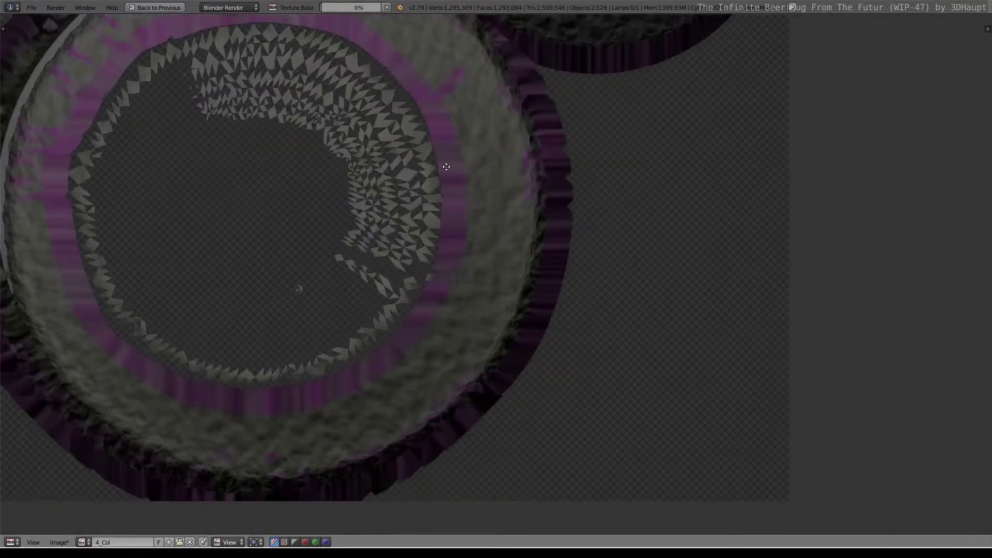
pyautogui.scroll(2, 545, 233)
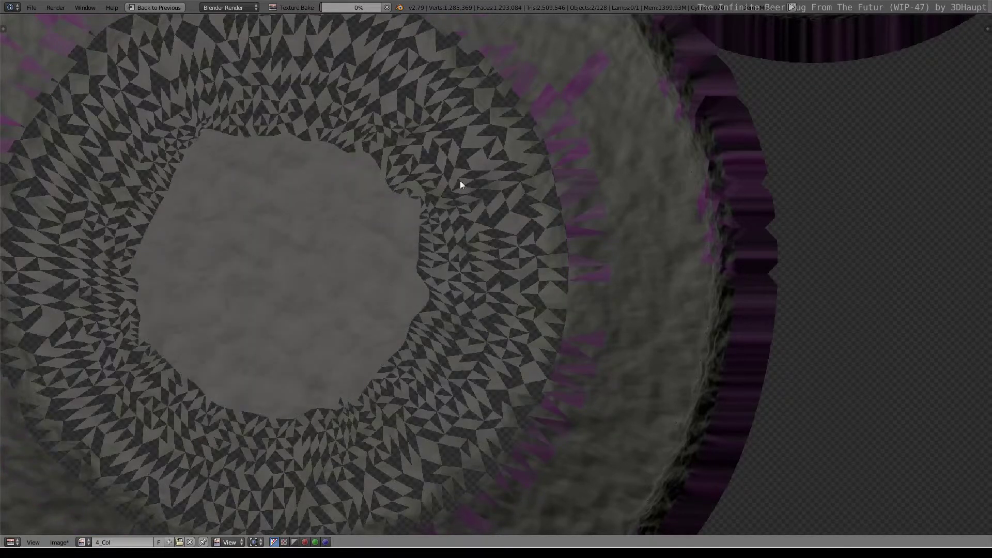
pyautogui.scroll(5, 460, 181)
pyautogui.scroll(2, 593, 195)
pyautogui.scroll(1, 594, 194)
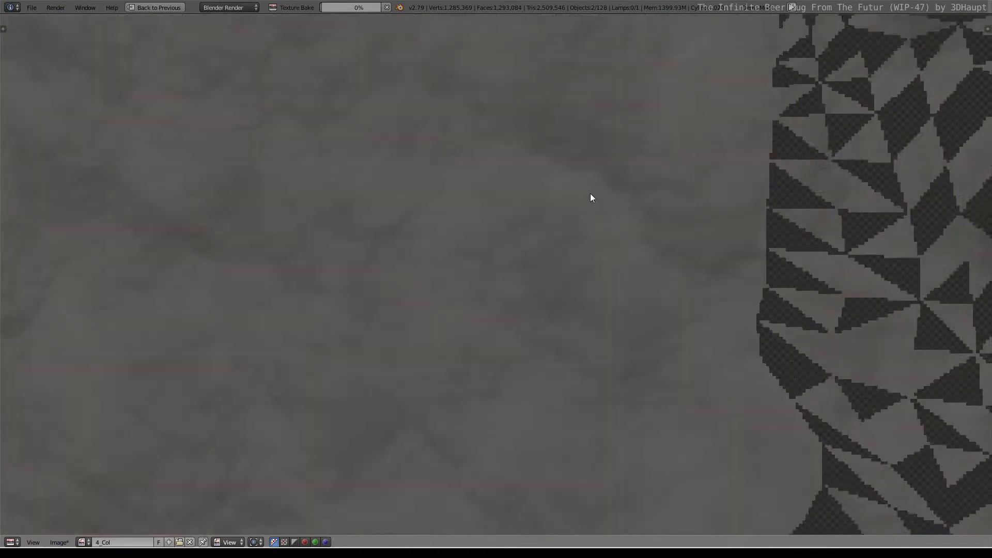
pyautogui.scroll(-5, 590, 194)
# Pan and zoom to frame the whole baked grey foam texture on both discs.
pyautogui.moveTo(392, 213); pyautogui.dragTo(489, 254, button='middle')
pyautogui.scroll(4, 519, 266)
pyautogui.scroll(2, 507, 200)
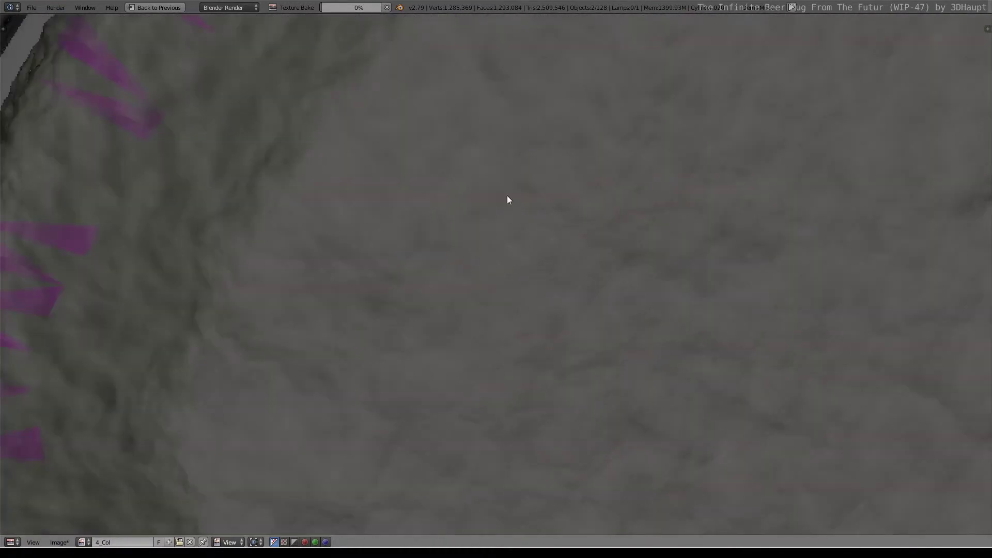
pyautogui.scroll(2, 505, 195)
pyautogui.scroll(-3, 505, 195)
pyautogui.scroll(-2, 505, 195)
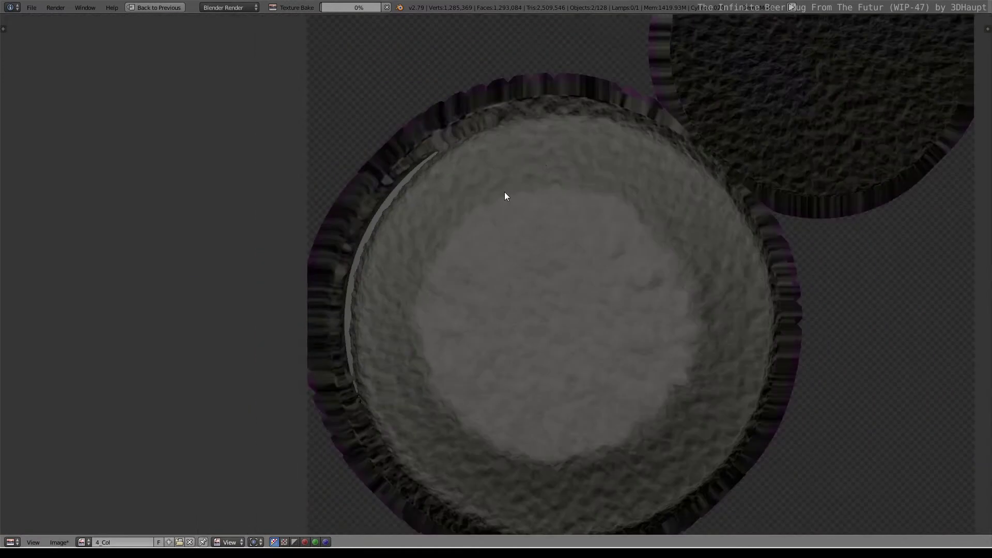
pyautogui.scroll(3, 448, 257)
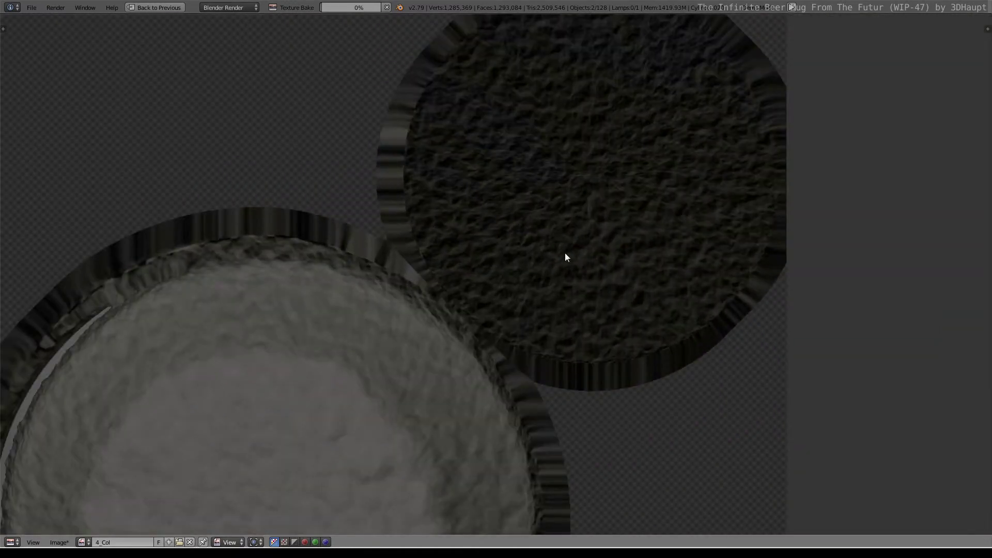
pyautogui.scroll(2, 563, 252)
pyautogui.scroll(-2, 560, 250)
pyautogui.scroll(-3, 560, 250)
pyautogui.moveTo(560, 249); pyautogui.dragTo(451, 263, button='middle')
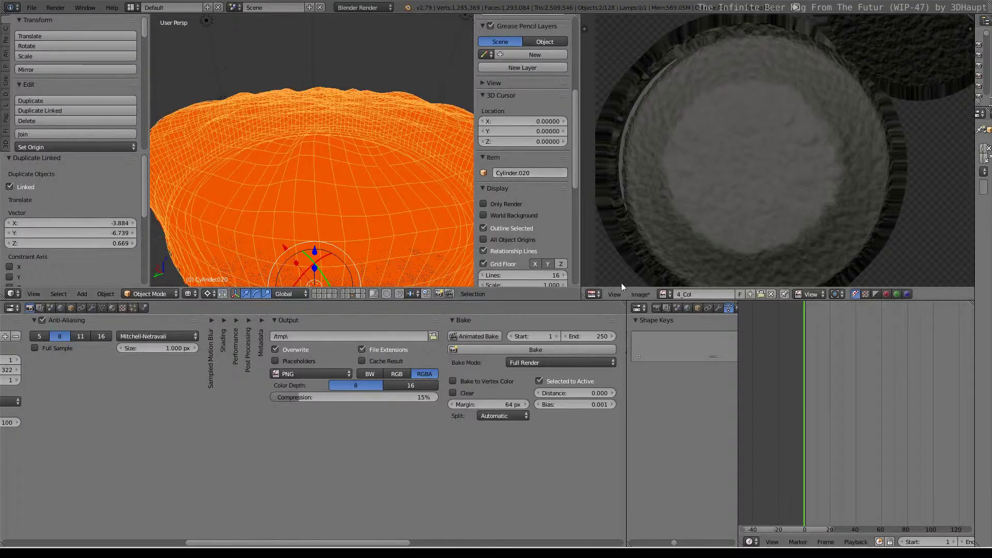
# Save the baked image as 4_Col.png in the Beer Muke Textures folder.
pyautogui.click(637, 294)
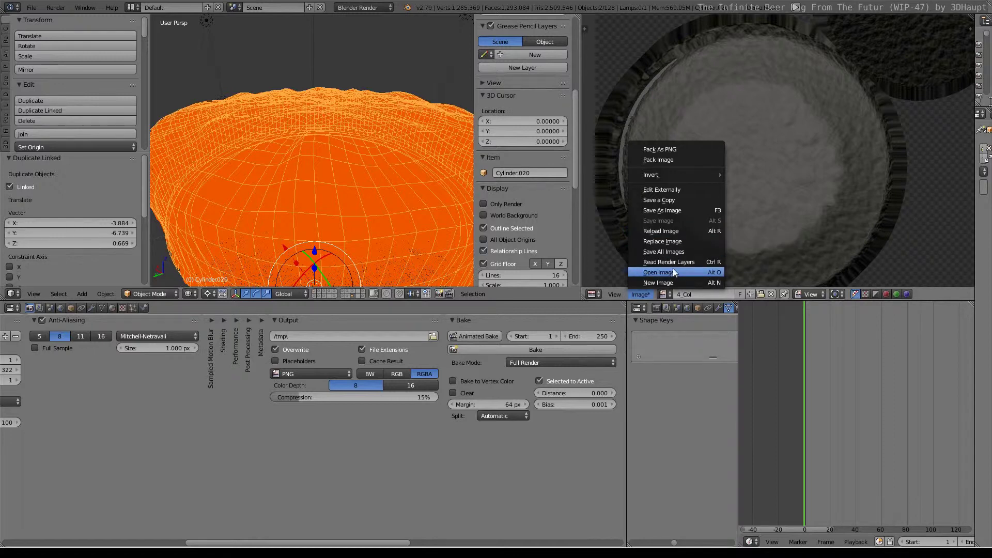
pyautogui.click(661, 213)
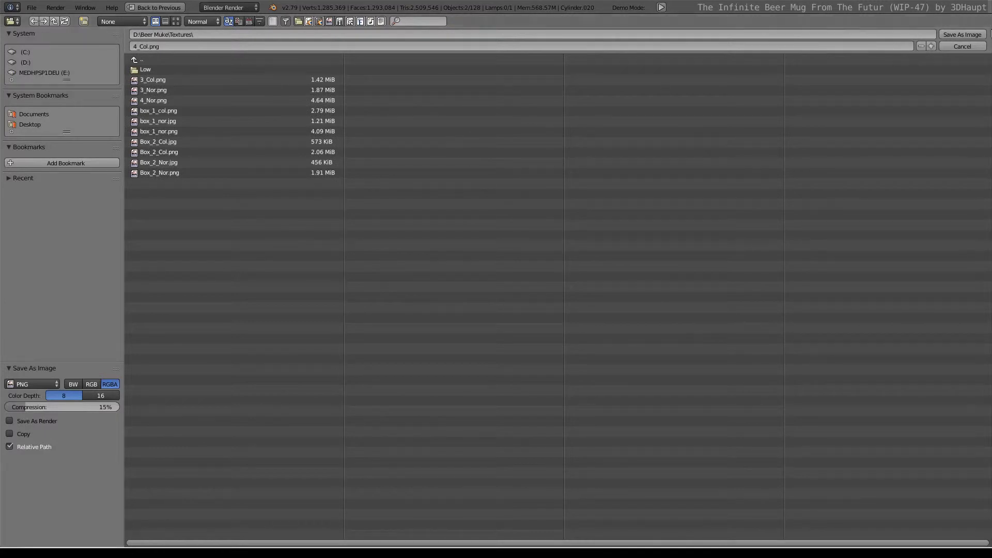
pyautogui.click(957, 32)
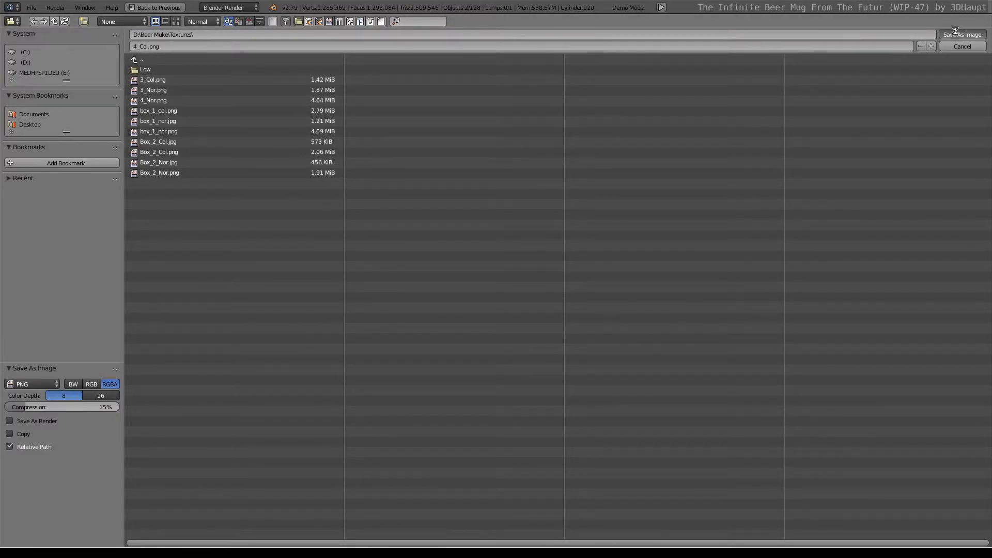
pyautogui.click(149, 294)
pyautogui.scroll(-7, 310, 191)
# Move the dense high-poly foam mesh onto another layer.
pyautogui.scroll(3, 331, 176)
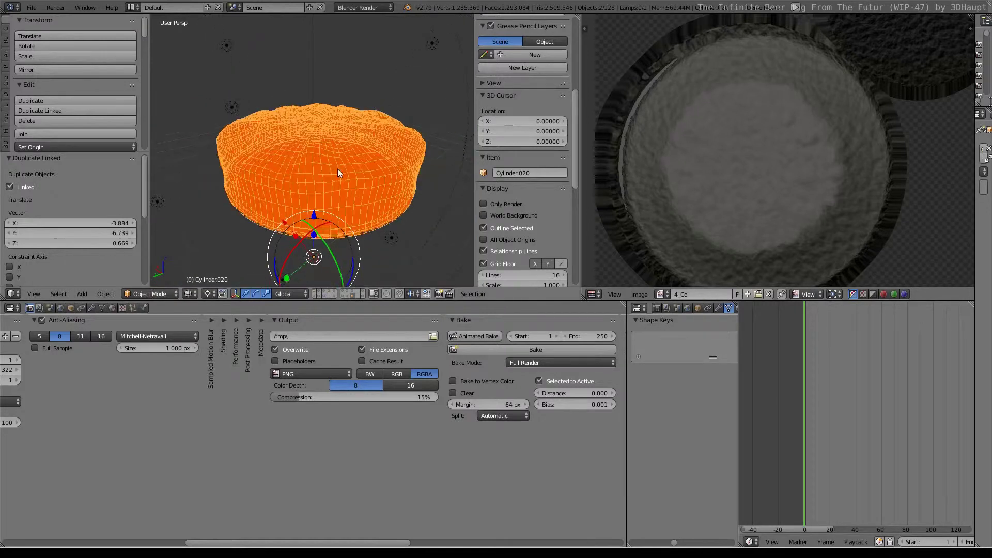
pyautogui.moveTo(337, 168); pyautogui.dragTo(368, 114, button='right')
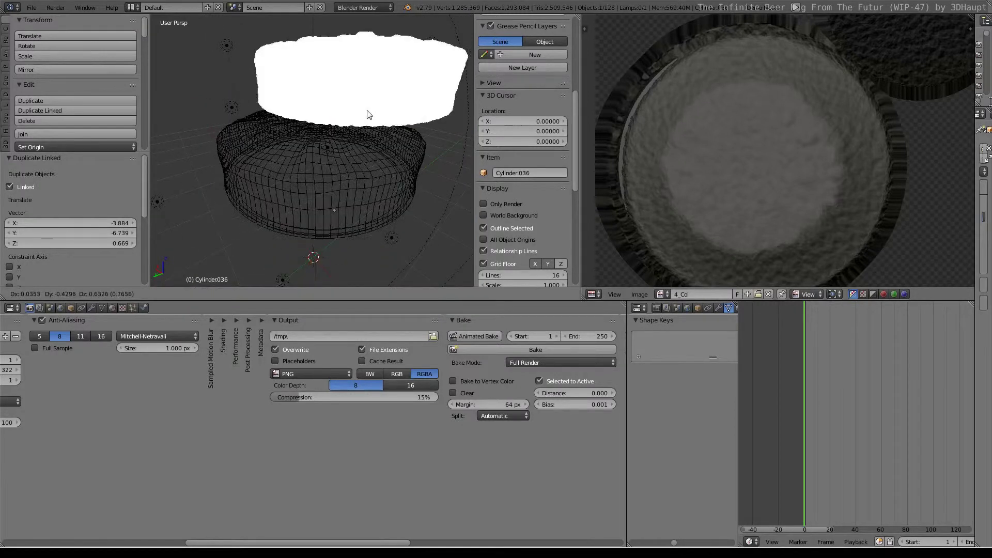
pyautogui.press('Escape')
pyautogui.press('m')
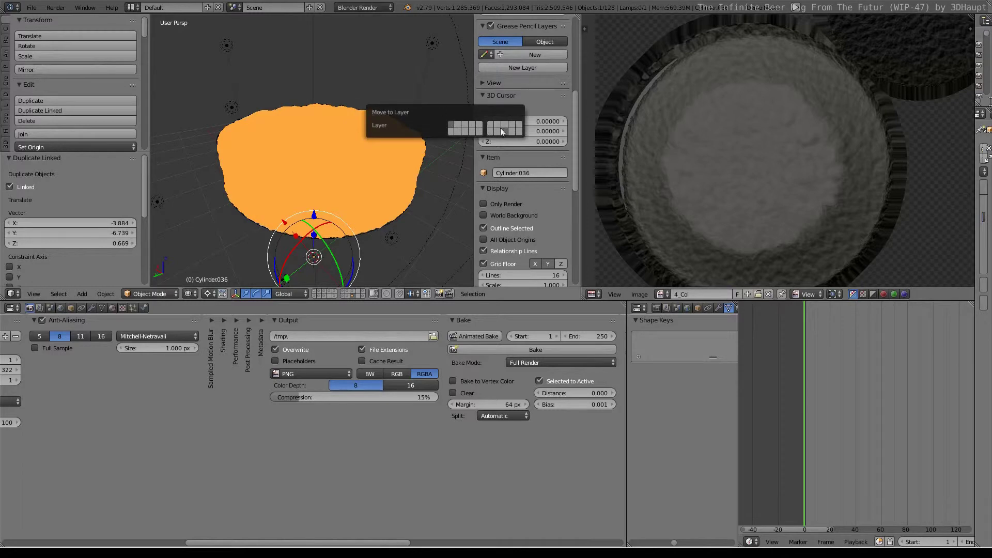
pyautogui.click(504, 131)
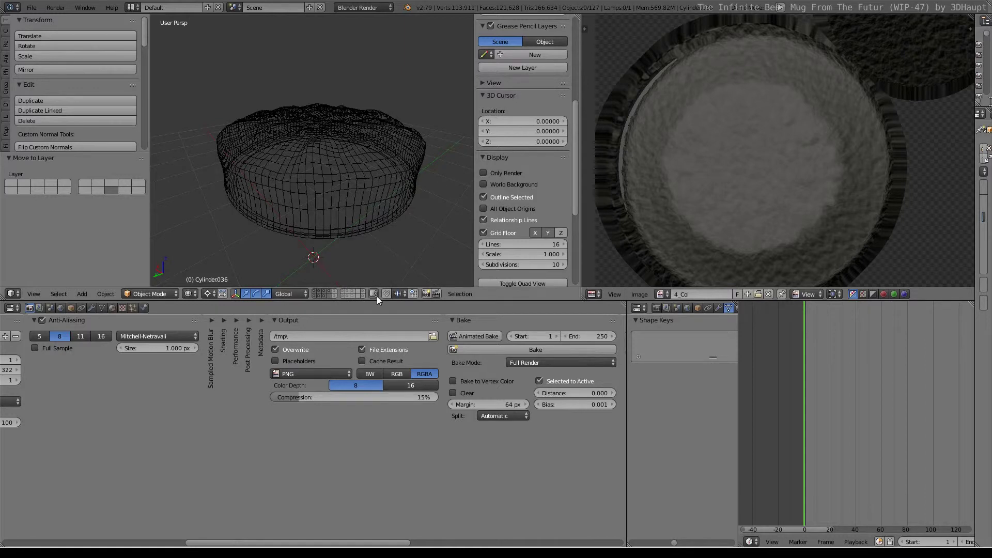
# Switch the viewport to Material shading and maximize the 3D view.
pyautogui.click(188, 294)
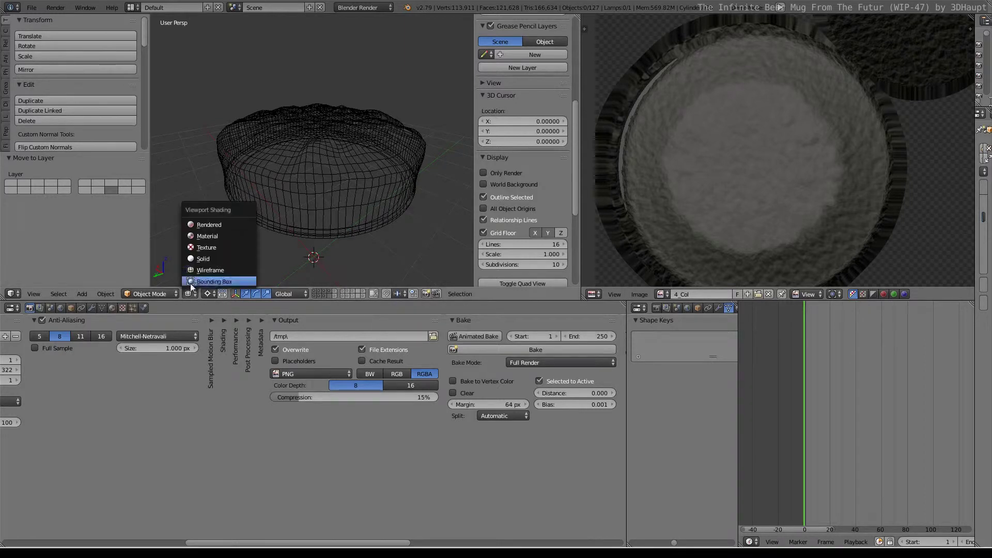
pyautogui.press('Return')
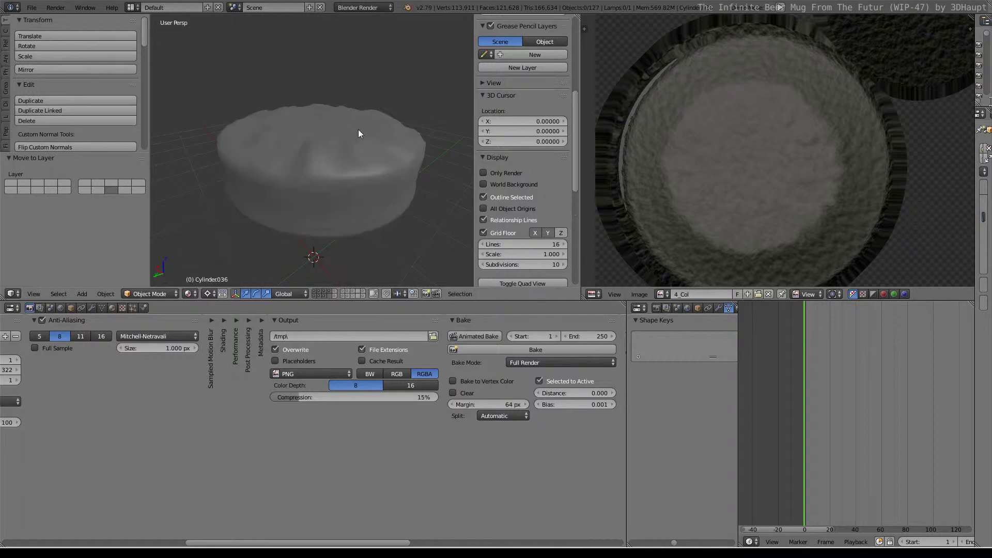
pyautogui.hotkey('ctrl', 'space')
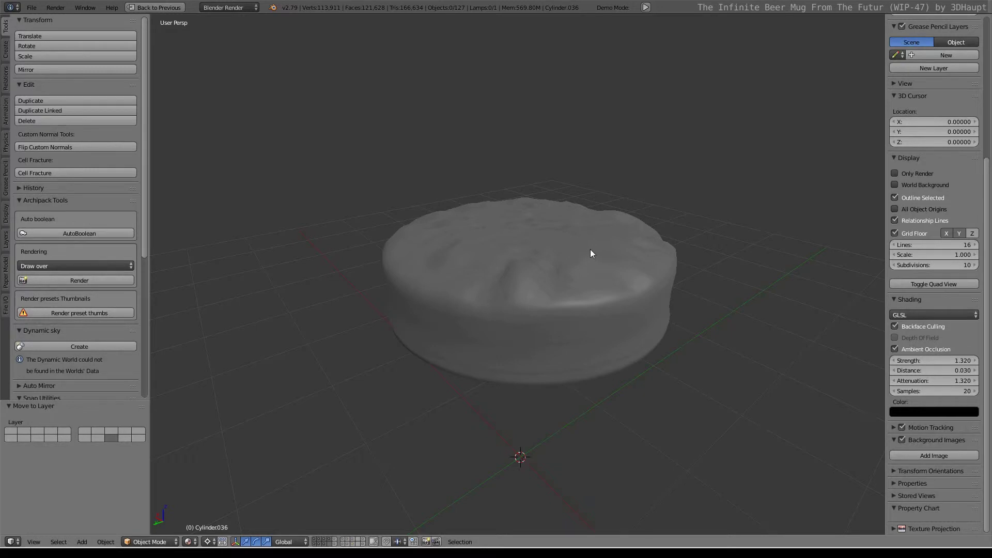
# Unhide all objects, zoom in, and select the foam cylinder Cylinder.020.
pyautogui.hotkey('alt', 'h')
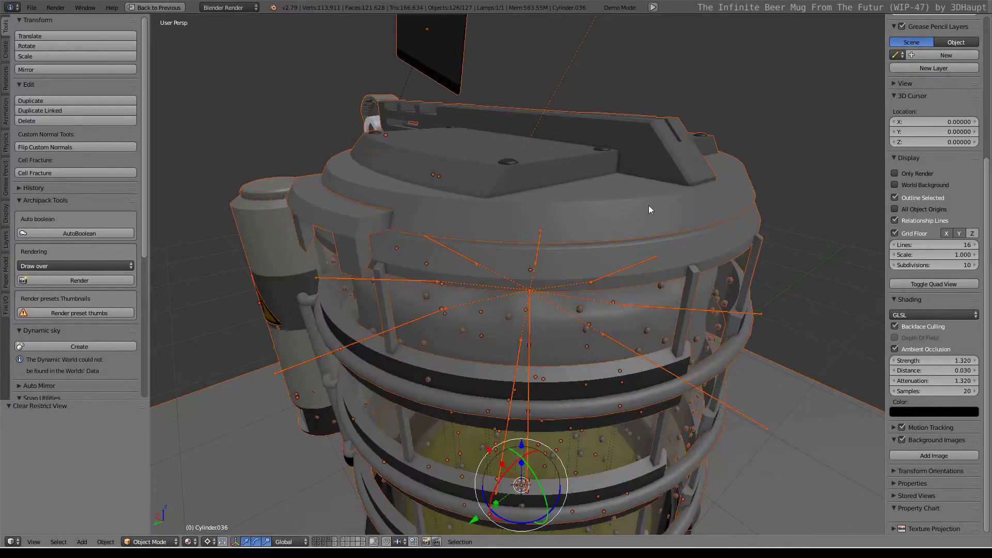
pyautogui.scroll(4, 610, 197)
pyautogui.scroll(2, 592, 182)
pyautogui.scroll(3, 538, 181)
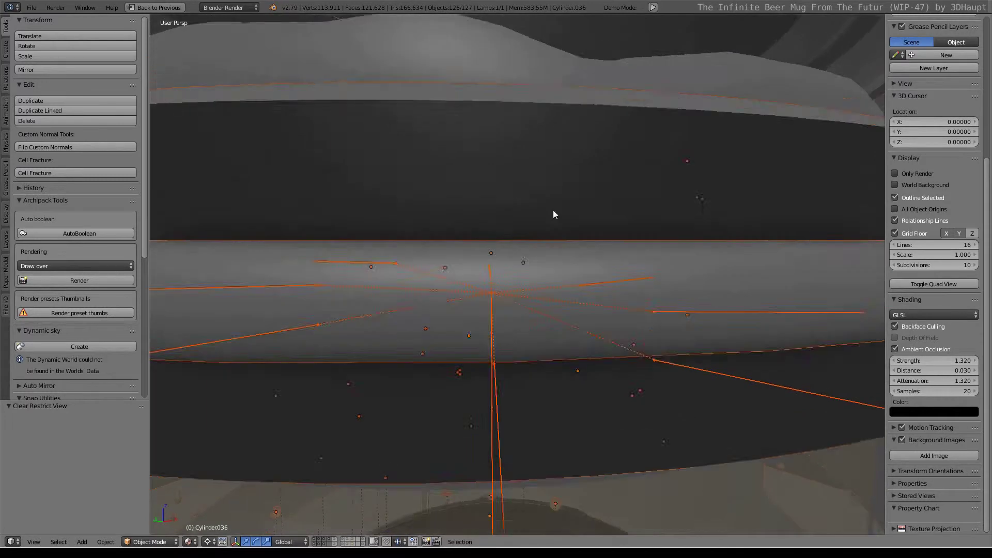
pyautogui.scroll(3, 553, 210)
pyautogui.scroll(2, 567, 222)
pyautogui.scroll(-1, 567, 221)
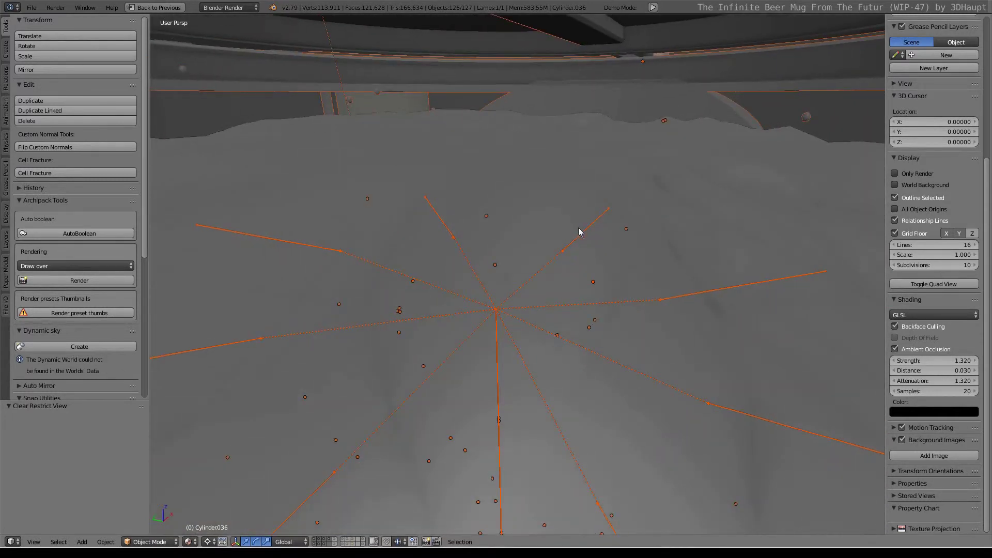
pyautogui.rightClick(578, 230)
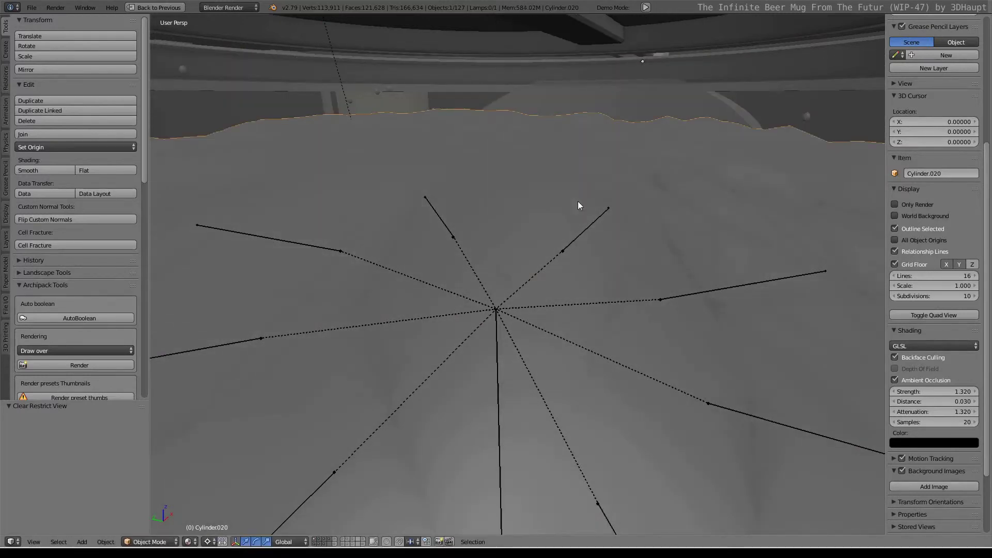
# Duplicate the foam as Cylinder.037 on another layer, keeping the original, then restore the layout.
pyautogui.hotkey('shift', 'd')
pyautogui.rightClick(590, 198)
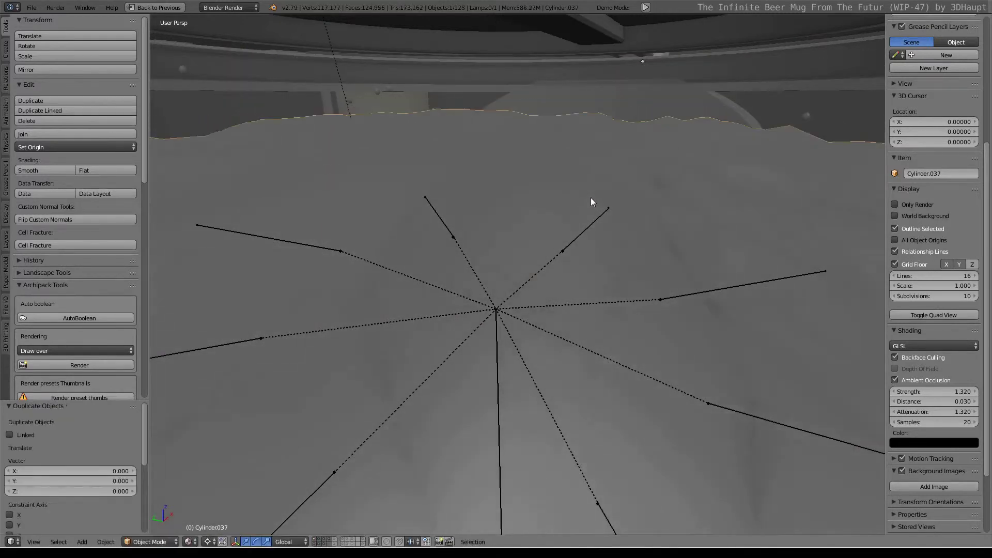
pyautogui.press('m')
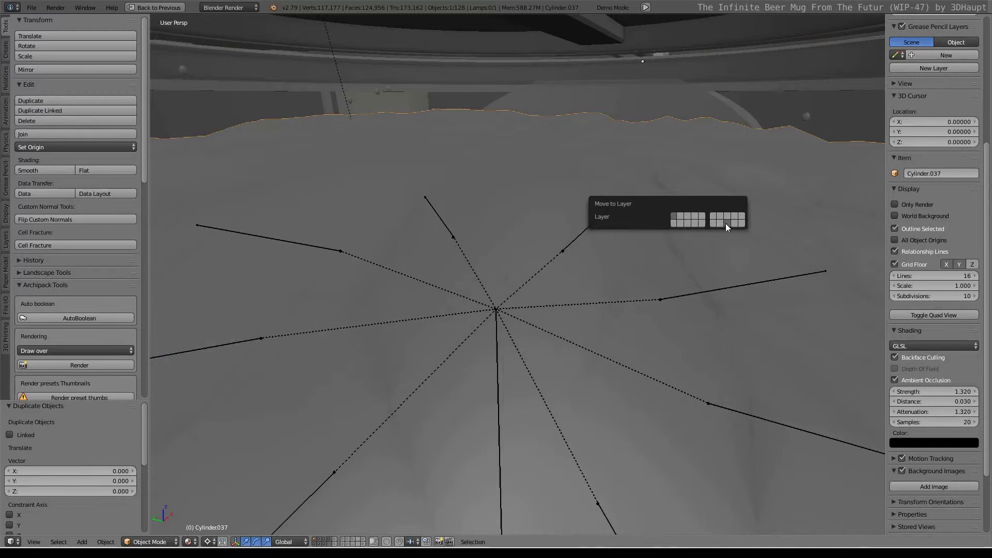
pyautogui.click(726, 224)
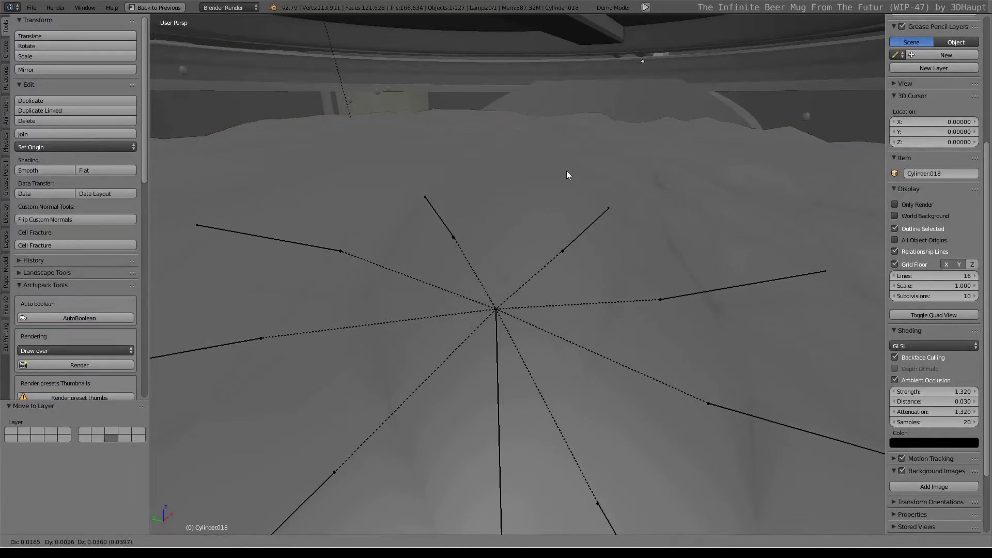
pyautogui.rightClick(557, 189)
pyautogui.press('g')
pyautogui.rightClick(616, 145)
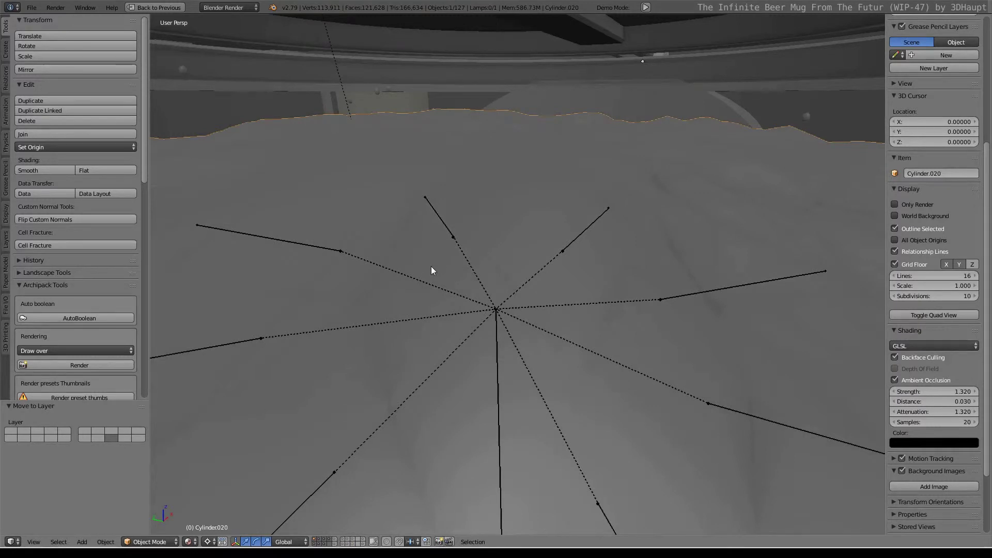
pyautogui.hotkey('ctrl', 'Up')
# Rename the foam's material Material.022 to 4.
pyautogui.click(112, 307)
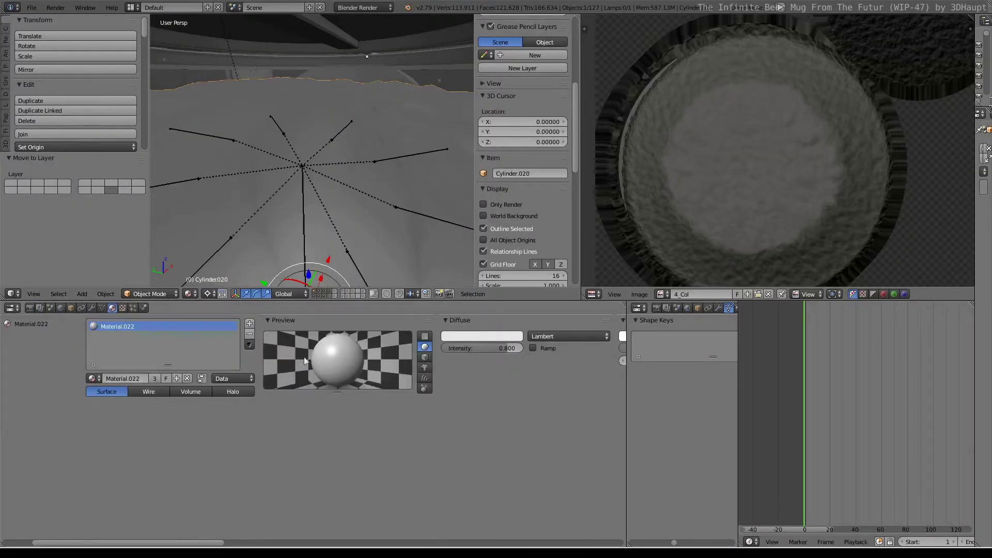
pyautogui.click(123, 307)
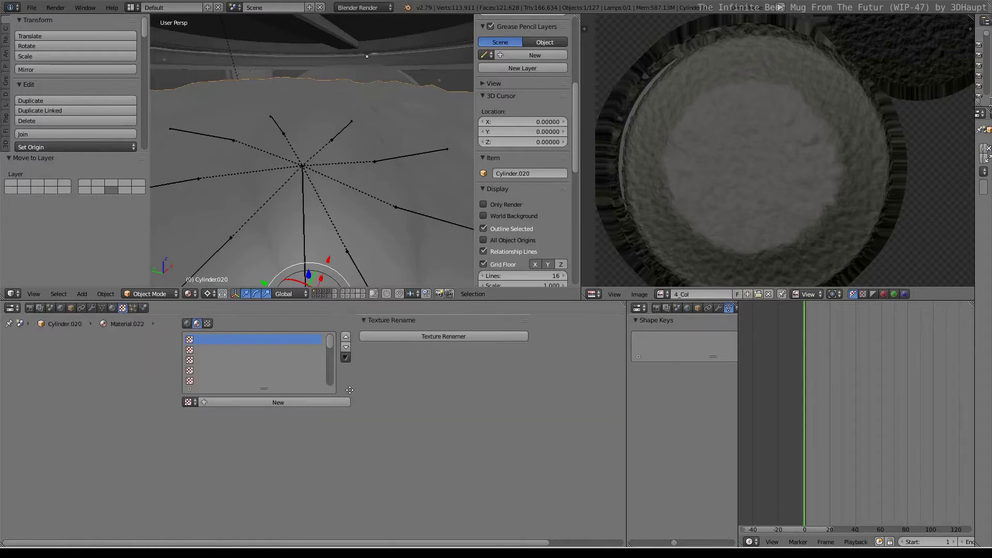
pyautogui.click(112, 308)
pyautogui.click(130, 378)
pyautogui.write('4')
pyautogui.press('Return')
# Add a new image texture to material 4 using Textures/4_Col.png.
pyautogui.click(122, 308)
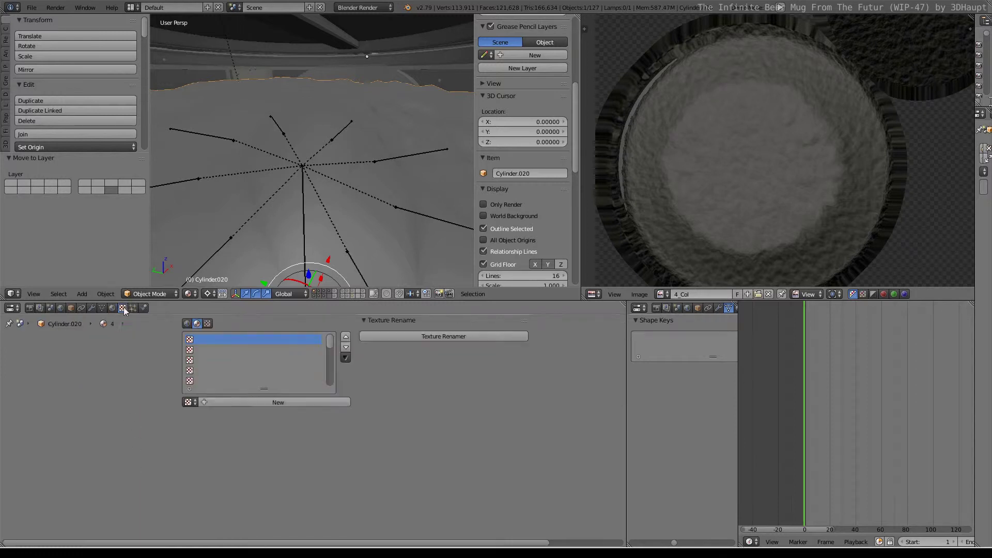
pyautogui.click(252, 403)
pyautogui.keyDown('ctrl'); pyautogui.scroll(-5, 581, 330); pyautogui.keyUp('ctrl')
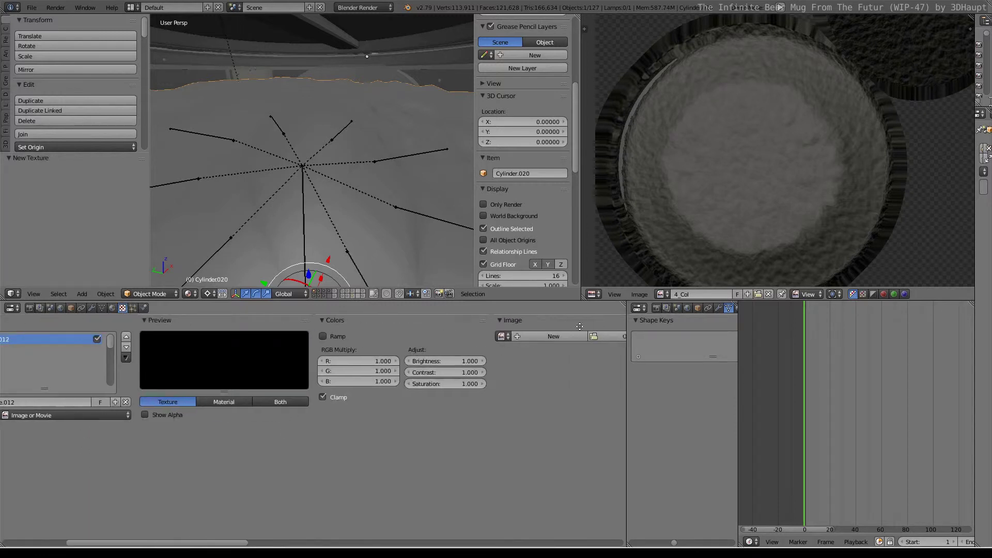
pyautogui.keyDown('ctrl'); pyautogui.scroll(-5, 582, 330); pyautogui.keyUp('ctrl')
pyautogui.click(431, 337)
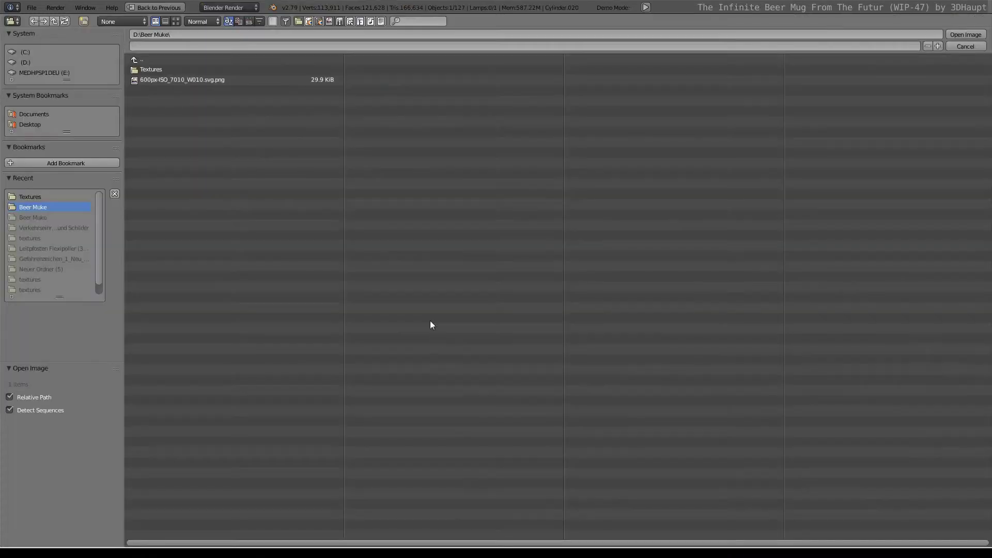
pyautogui.click(175, 67)
pyautogui.click(250, 22)
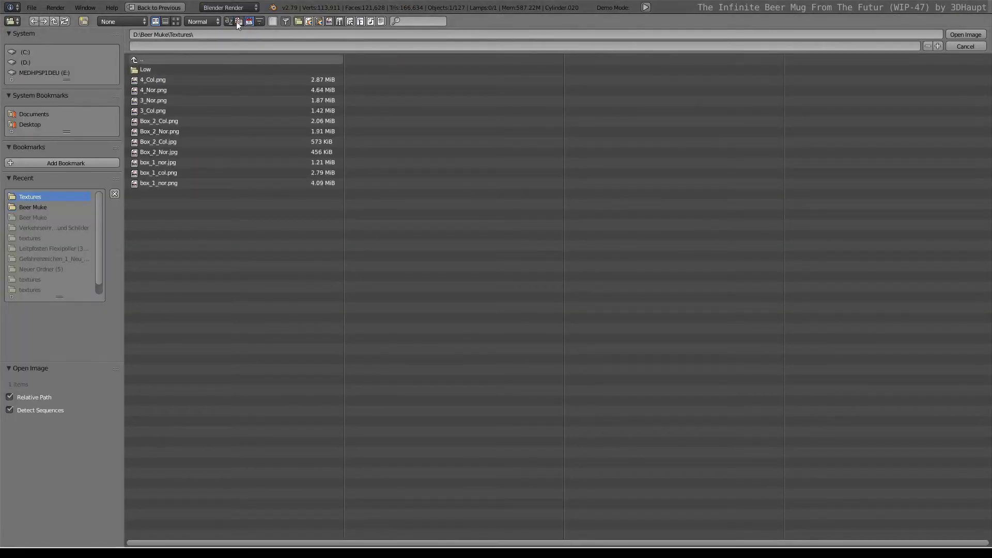
pyautogui.click(175, 21)
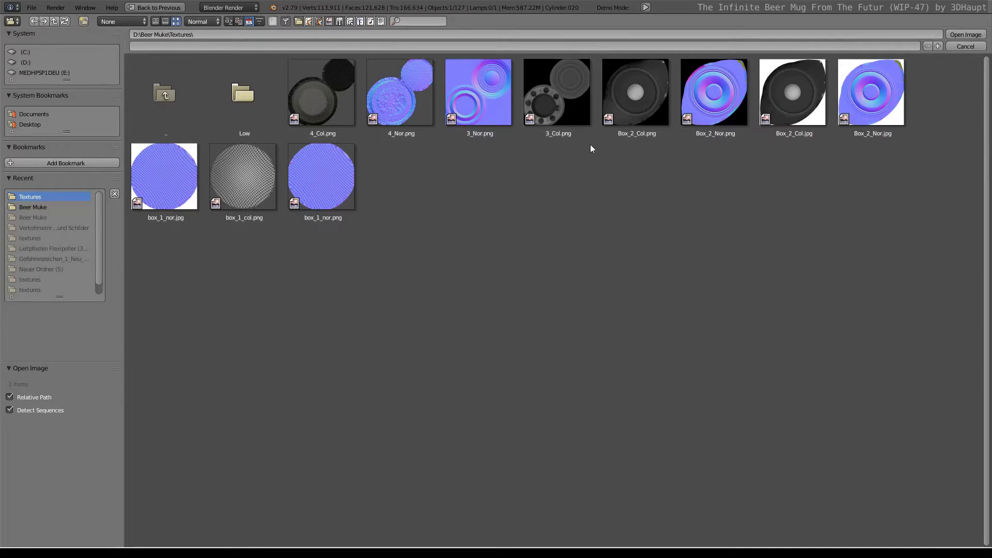
pyautogui.click(329, 121)
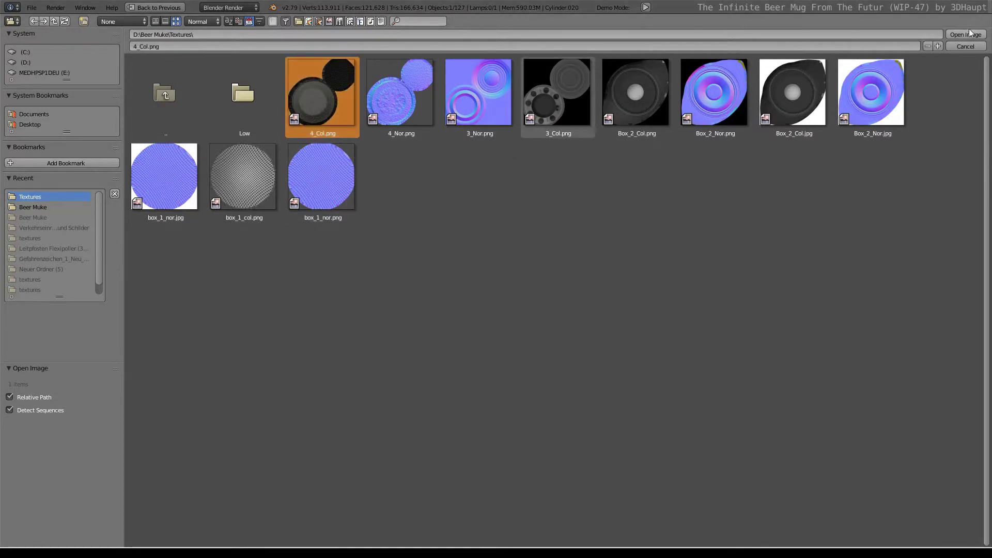
pyautogui.click(963, 36)
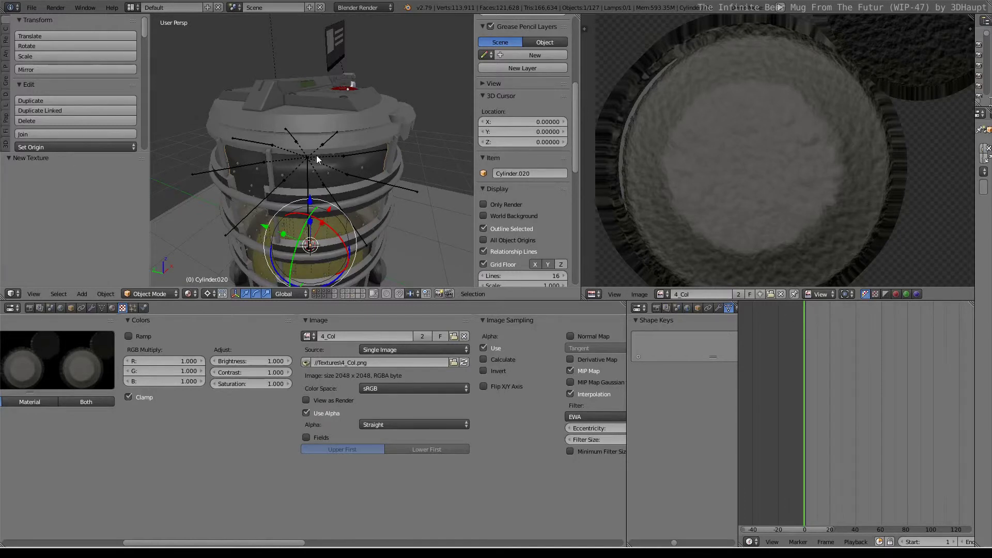
# Hide everything except the foam cylinder and frame it in view.
pyautogui.hotkey('shift', 'h')
pyautogui.press('KP_Decimal')
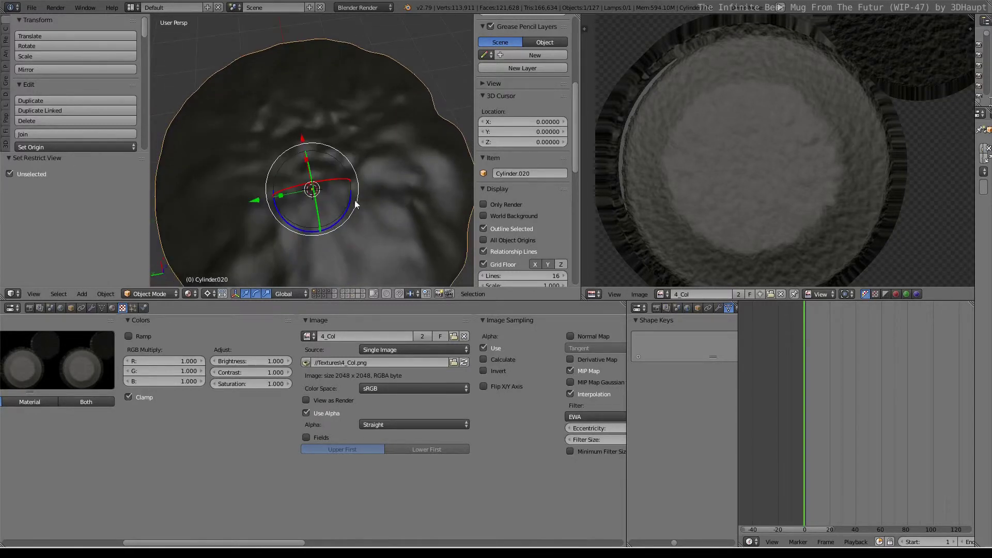
pyautogui.hscroll(10, 310, 396)
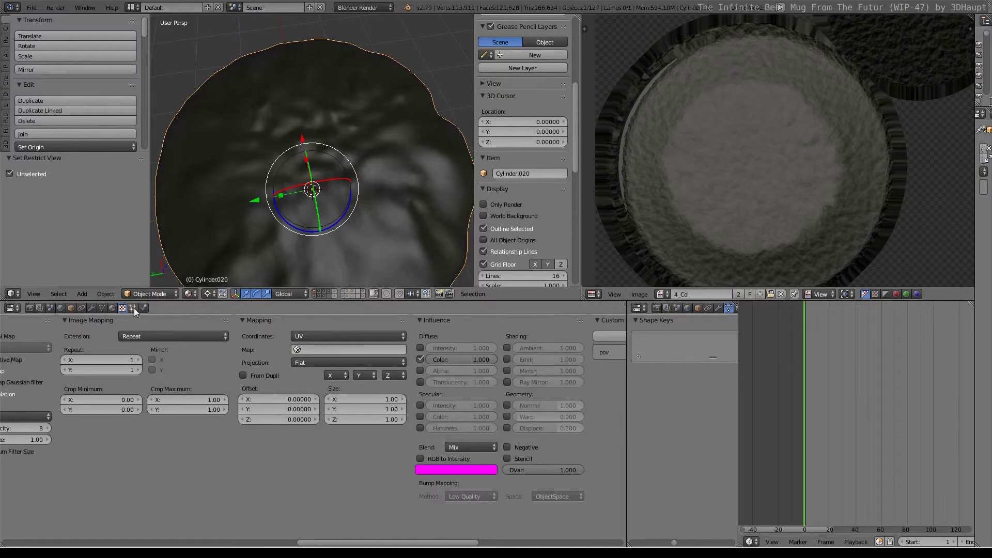
# Make the 4_Col texture drive the foam's diffuse colour.
pyautogui.click(113, 308)
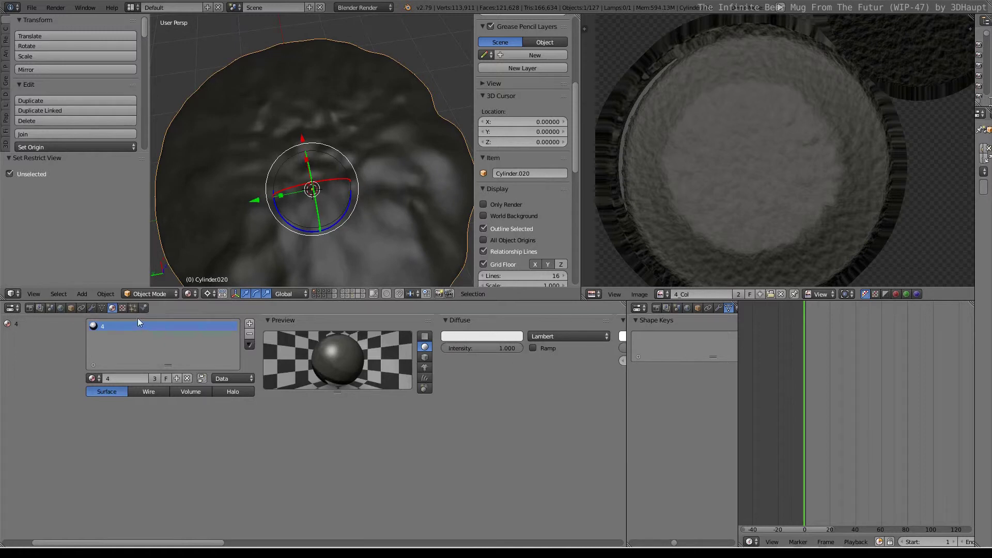
pyautogui.click(122, 309)
pyautogui.hscroll(2, 396, 359)
pyautogui.click(367, 359)
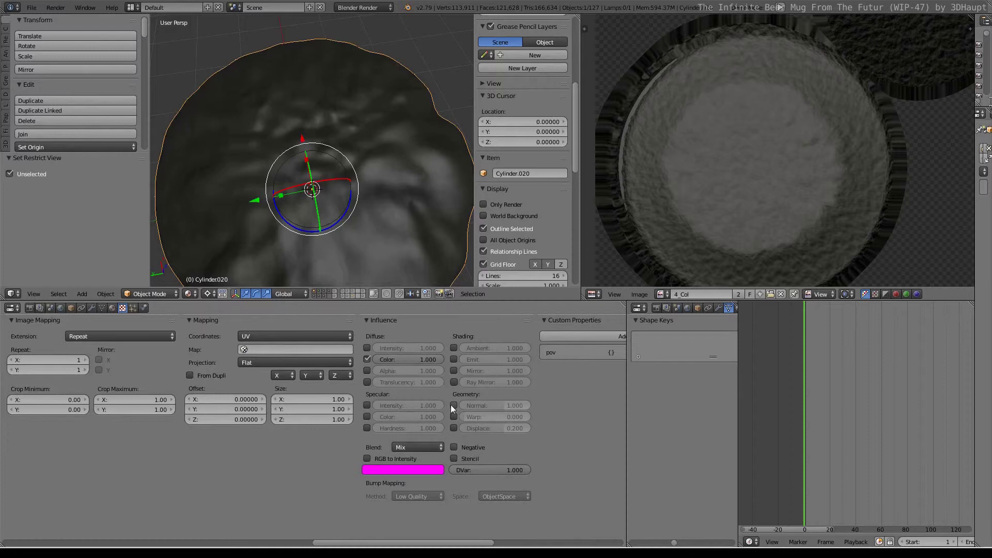
# Orbit the maximized view, unhide all mug parts, and play the animation.
pyautogui.hotkey('shift', 'space')
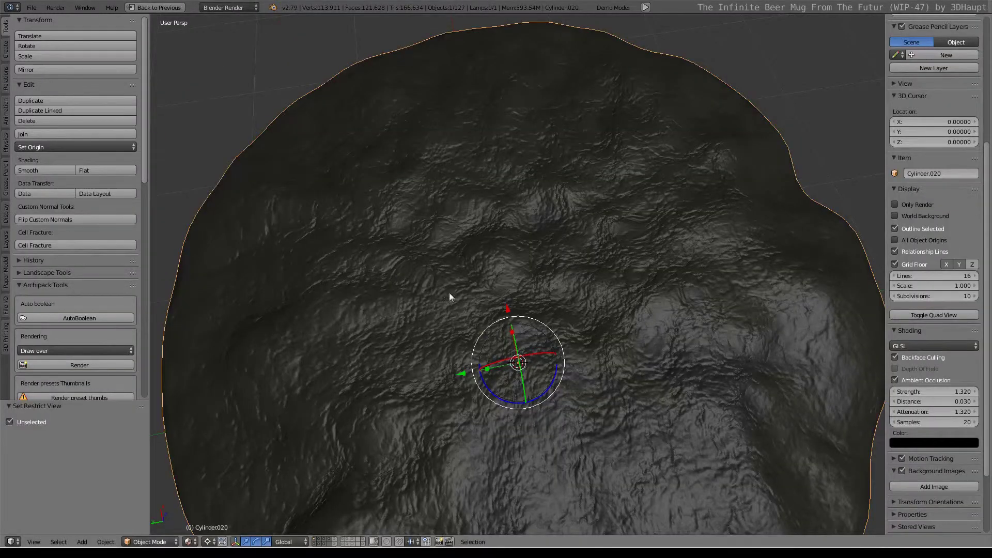
pyautogui.moveTo(449, 292); pyautogui.dragTo(459, 225, button='middle')
pyautogui.scroll(2, 457, 222)
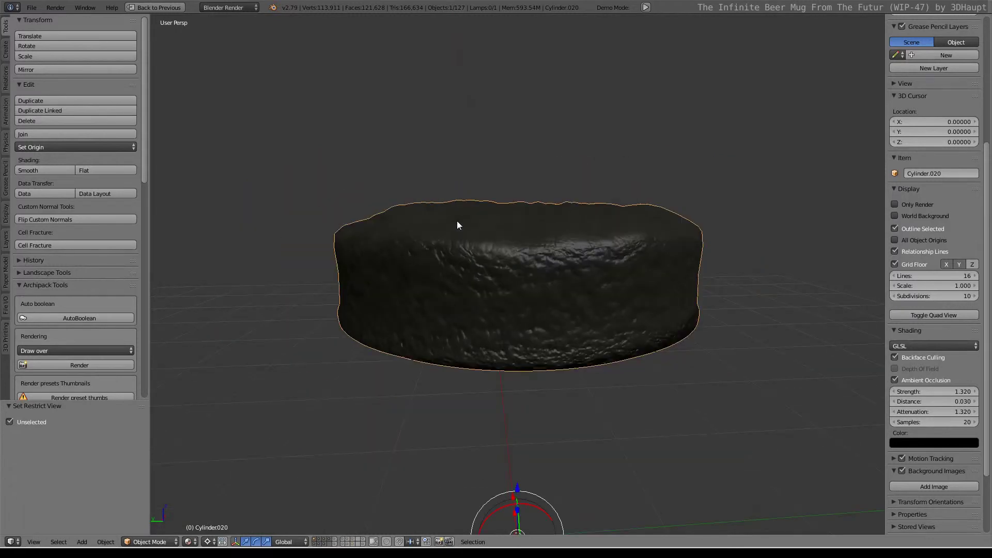
pyautogui.hotkey('alt', 'h')
pyautogui.scroll(2, 497, 222)
pyautogui.hotkey('alt', 'a')
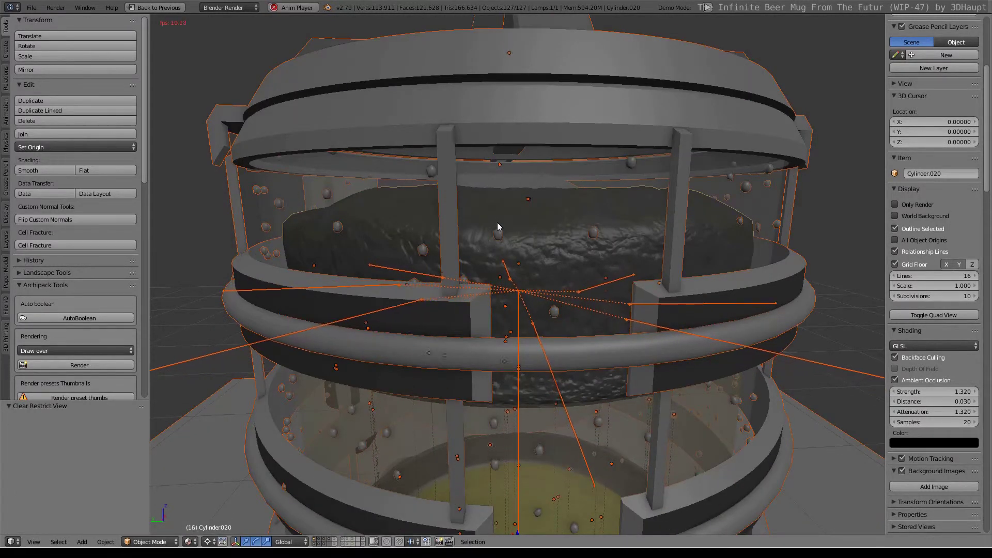
# Check Cylinder.020's Armature modifier, then stop playback at frame 182 and restore the layout.
pyautogui.hotkey('ctrl', 'Up')
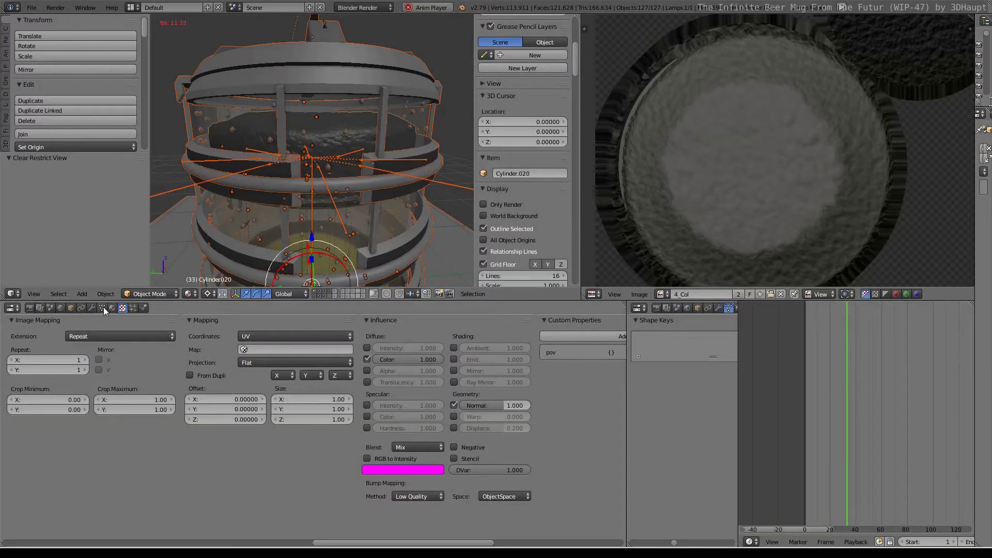
pyautogui.click(96, 307)
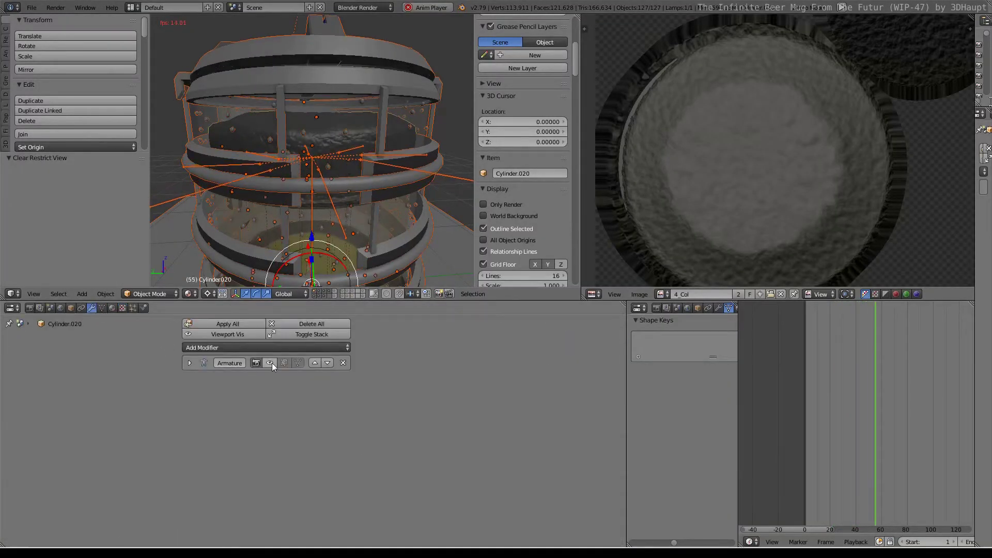
pyautogui.hotkey('ctrl', 'Up')
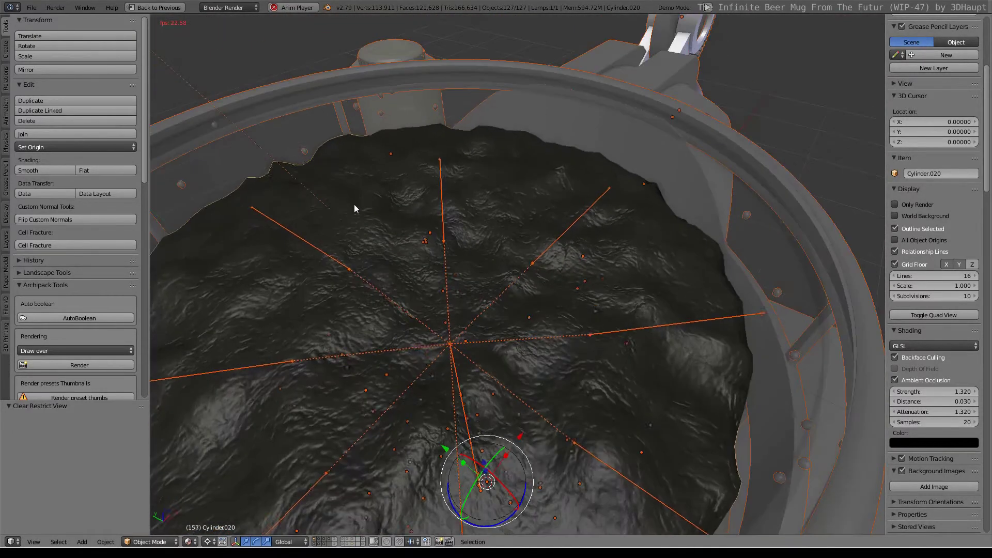
pyautogui.hotkey('alt', 'a')
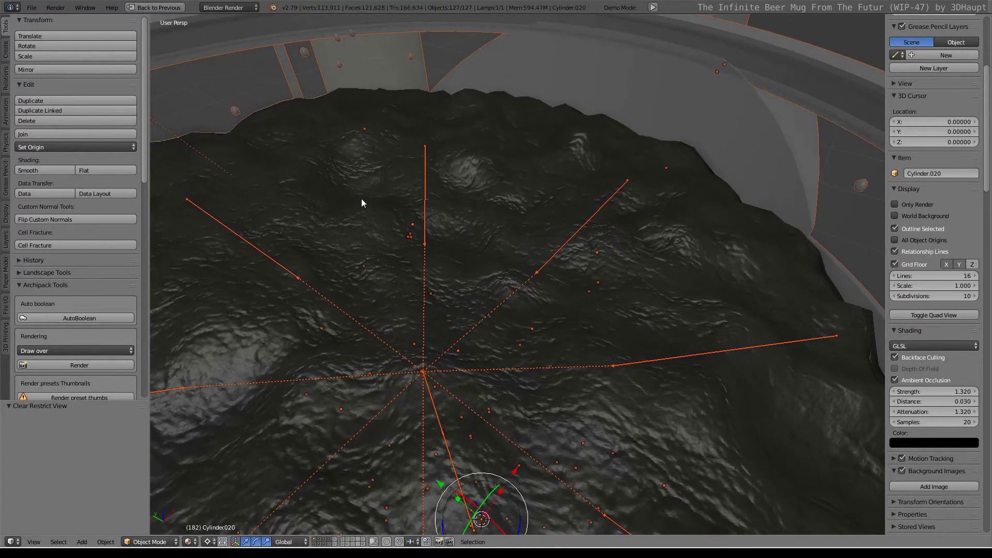
pyautogui.hotkey('ctrl', 'Up')
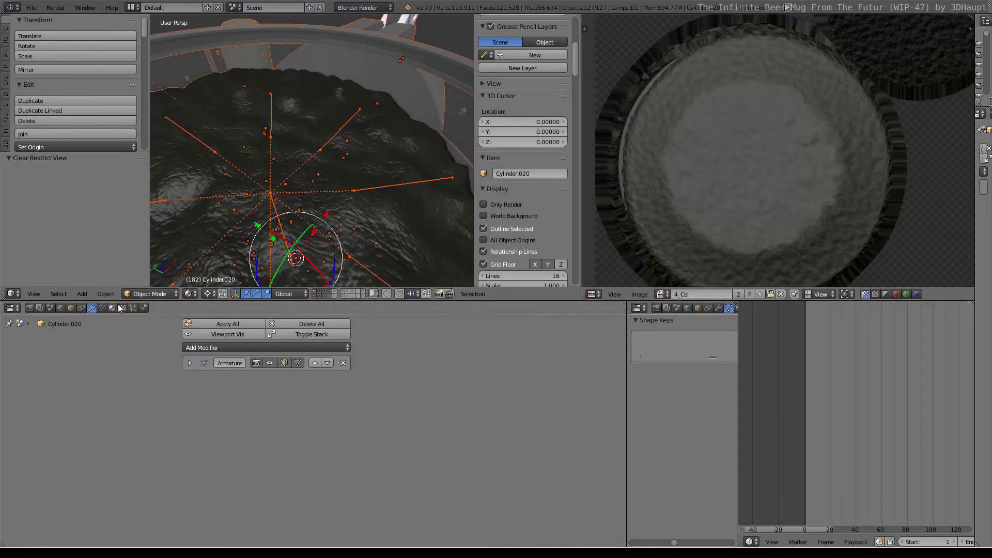
# Turn off the 4_Col texture's normal influence while keeping its diffuse colour.
pyautogui.click(113, 309)
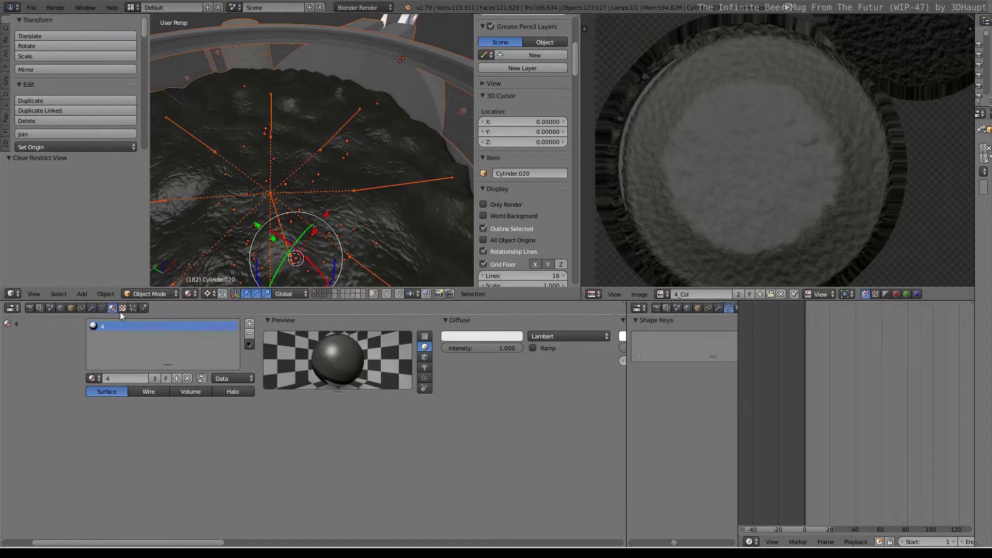
pyautogui.click(123, 309)
pyautogui.click(454, 406)
pyautogui.click(367, 360)
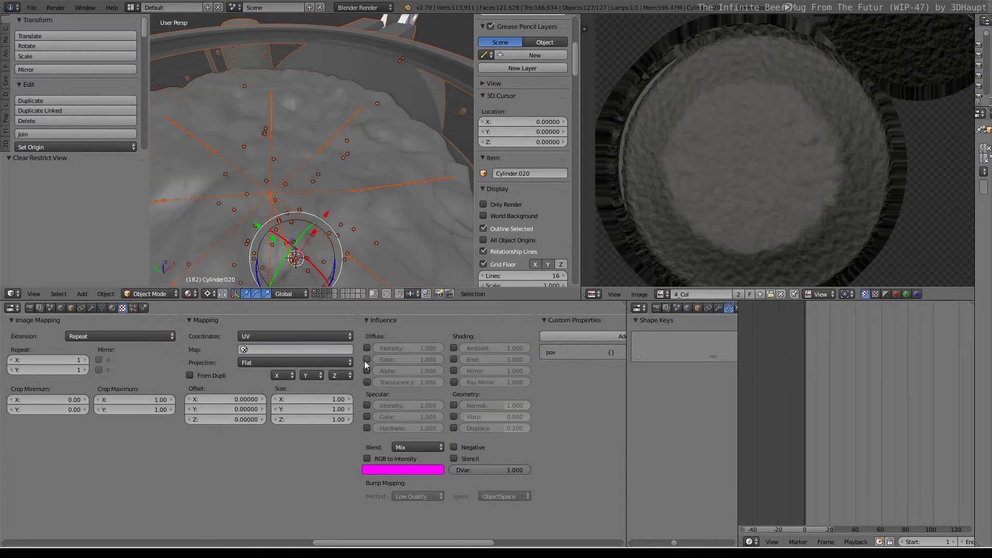
pyautogui.click(367, 361)
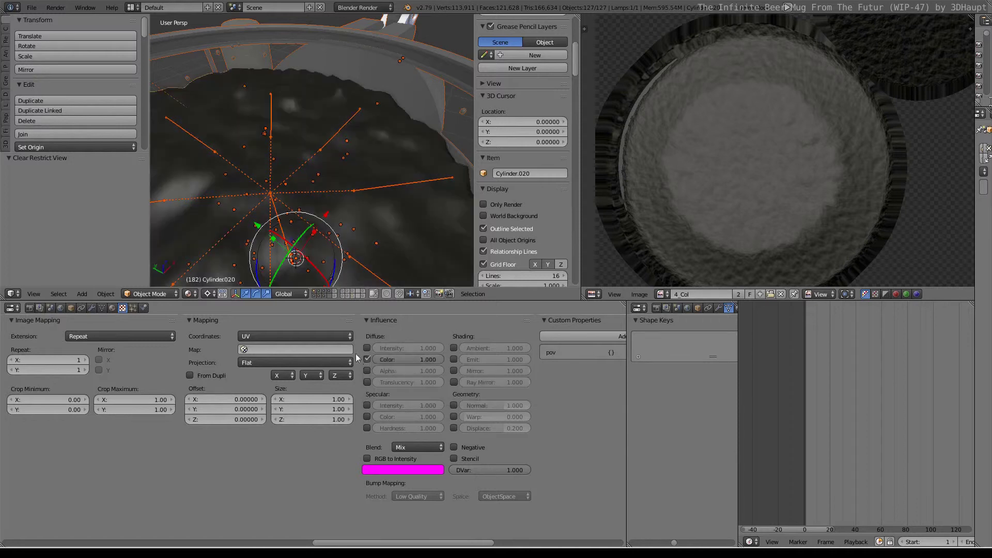
pyautogui.moveTo(367, 361); pyautogui.dragTo(507, 423, button='middle')
pyautogui.scroll(1, 507, 423)
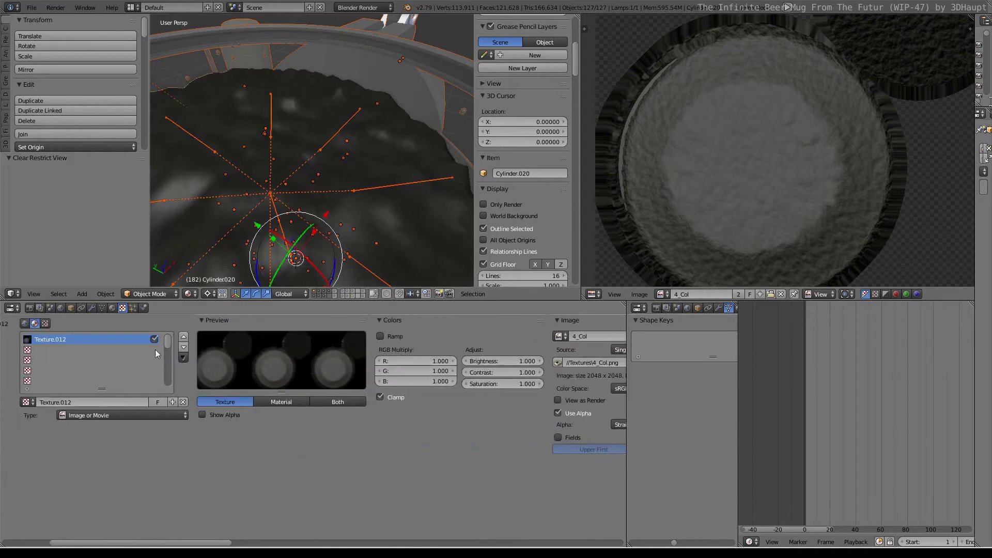
# Add a second texture, Texture.013, loaded from Textures/4_Nor.png.
pyautogui.click(155, 350)
pyautogui.click(142, 399)
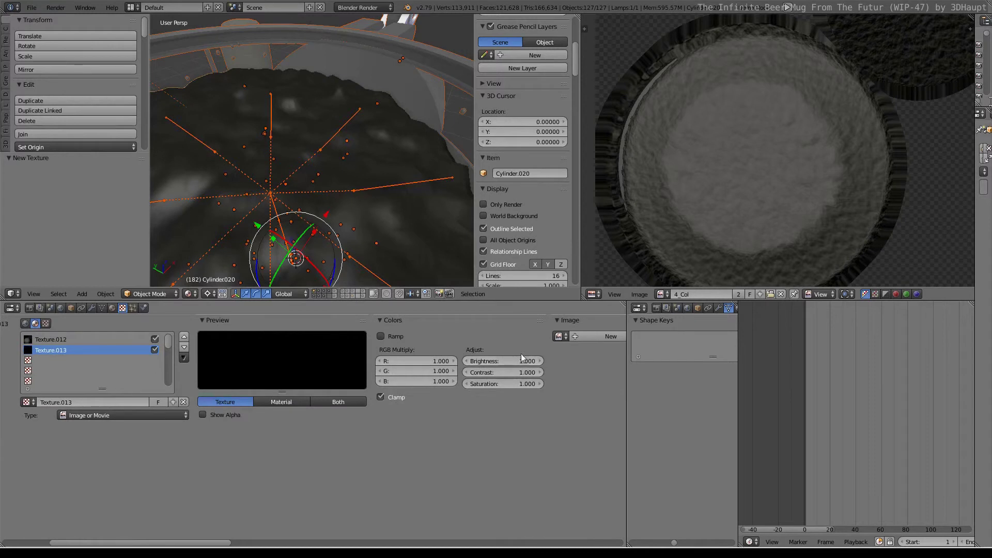
pyautogui.keyDown('ctrl'); pyautogui.scroll(-5, 550, 336); pyautogui.keyUp('ctrl')
pyautogui.click(489, 339)
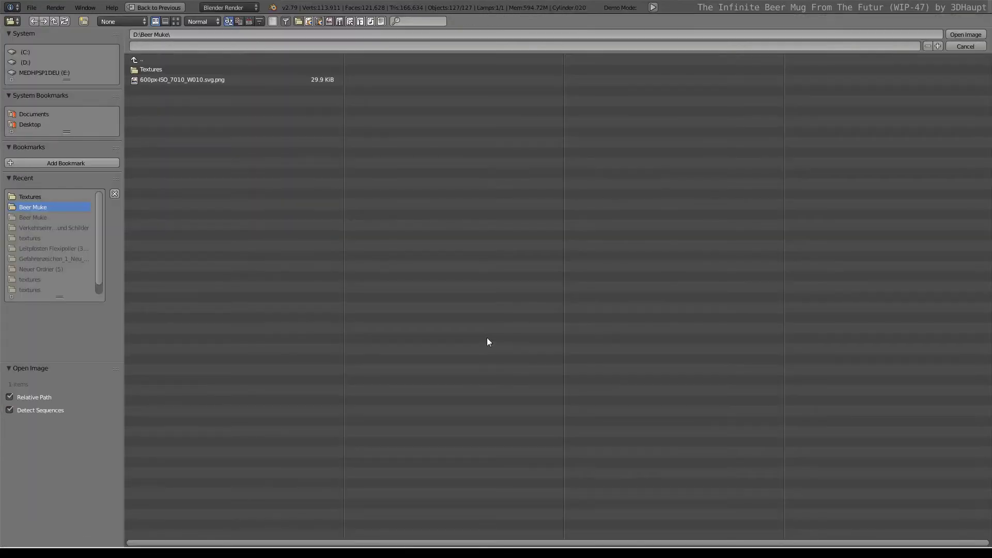
pyautogui.click(178, 69)
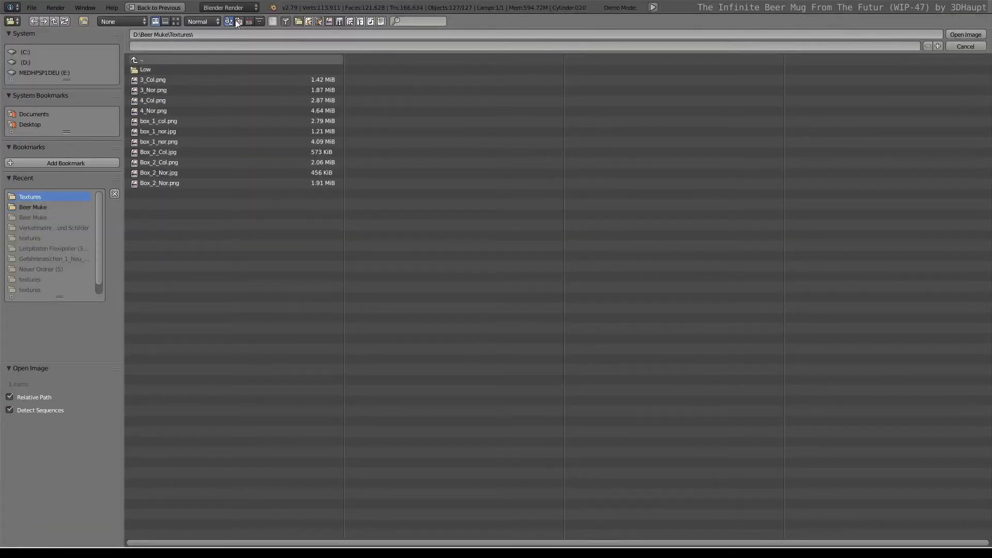
pyautogui.click(249, 21)
pyautogui.click(175, 22)
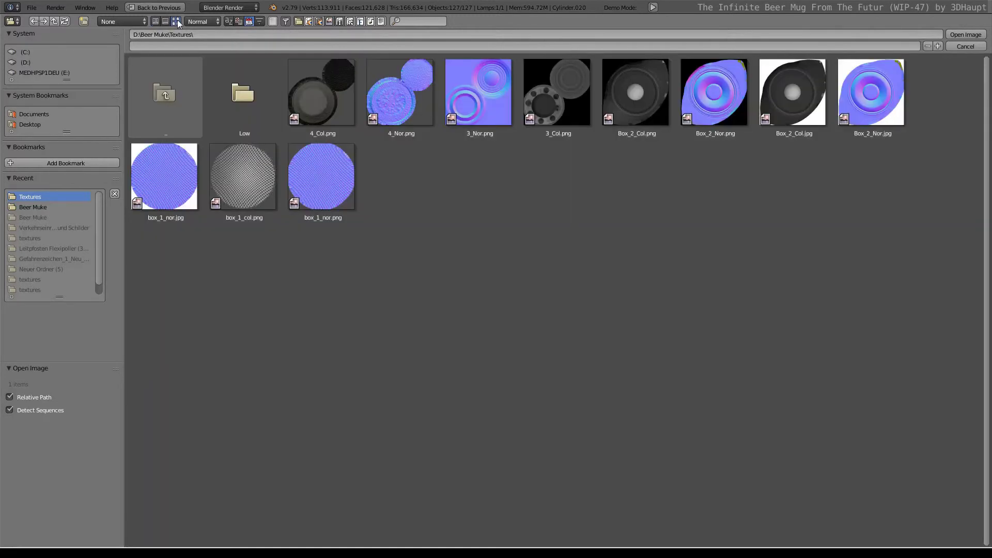
pyautogui.click(393, 110)
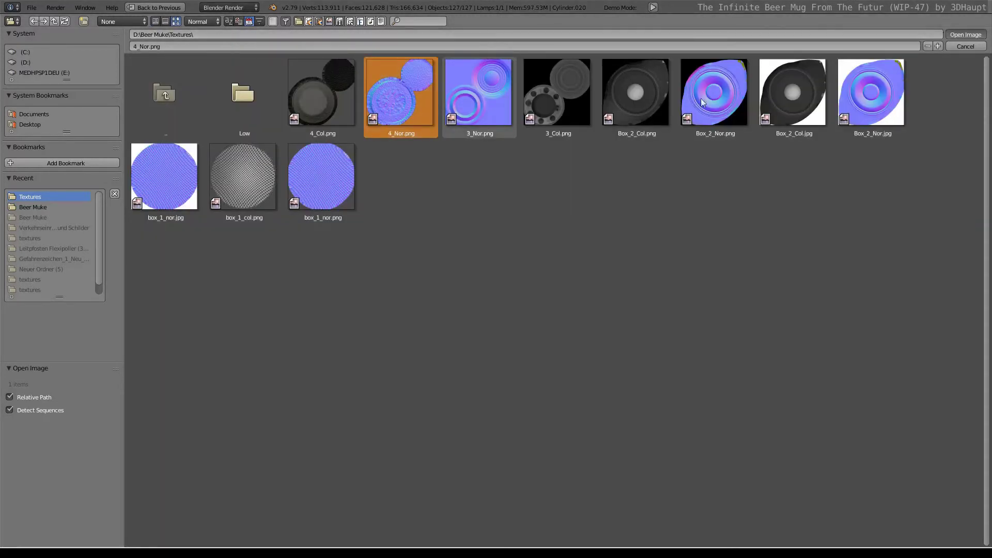
pyautogui.press('Return')
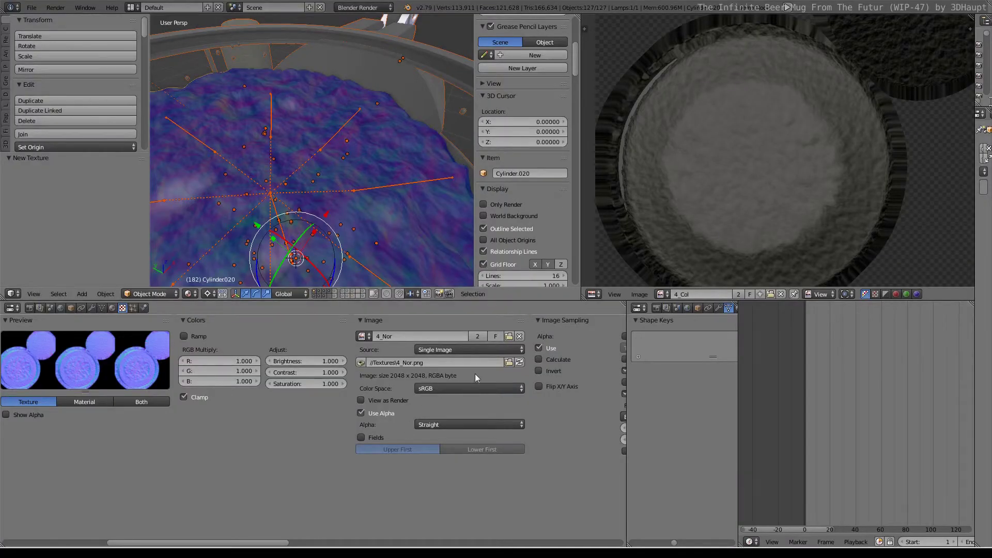
# Make 4_Nor.png a normal map driving surface normals at 1.0 instead of diffuse colour.
pyautogui.moveTo(475, 374); pyautogui.dragTo(287, 386, button='middle')
pyautogui.moveTo(419, 337); pyautogui.dragTo(98, 389, button='middle')
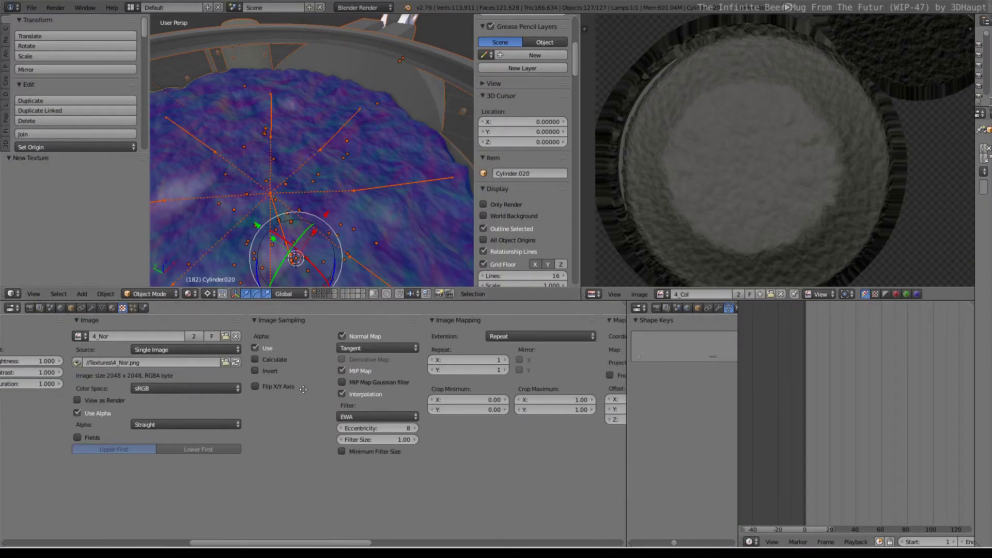
pyautogui.click(387, 359)
pyautogui.click(481, 402)
pyautogui.press('Return')
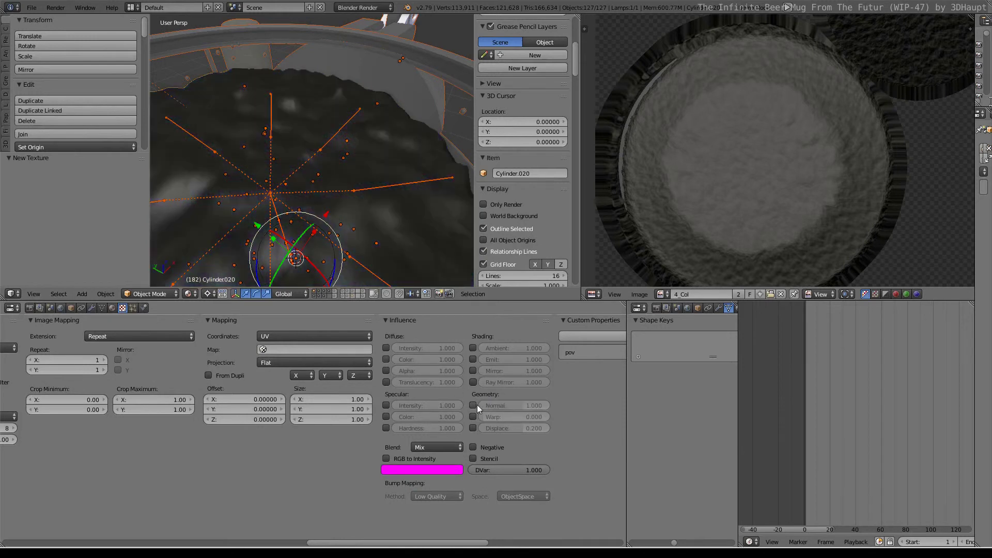
# Maximize the 3D view and orbit to inspect the bumpy foam in the mug.
pyautogui.hotkey('ctrl', 'Up')
pyautogui.scroll(-3, 449, 303)
pyautogui.moveTo(448, 298)
pyautogui.mouseDown(button='middle')
pyautogui.moveTo(452, 250)
pyautogui.moveTo(463, 300)
pyautogui.mouseUp(button='middle')
pyautogui.scroll(3, 469, 232)
pyautogui.scroll(2, 487, 240)
pyautogui.scroll(2, 489, 240)
# Play the foam animation and inspect the foam from a low angle over the beer surface.
pyautogui.hotkey('alt', 'a')
pyautogui.scroll(-3, 489, 240)
pyautogui.scroll(3, 465, 293)
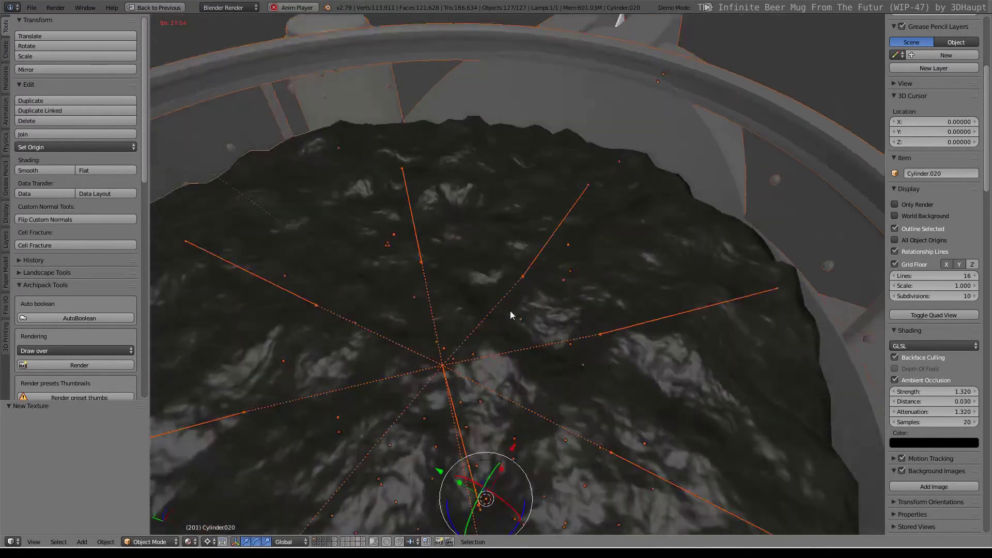
pyautogui.scroll(3, 519, 318)
pyautogui.scroll(2, 519, 317)
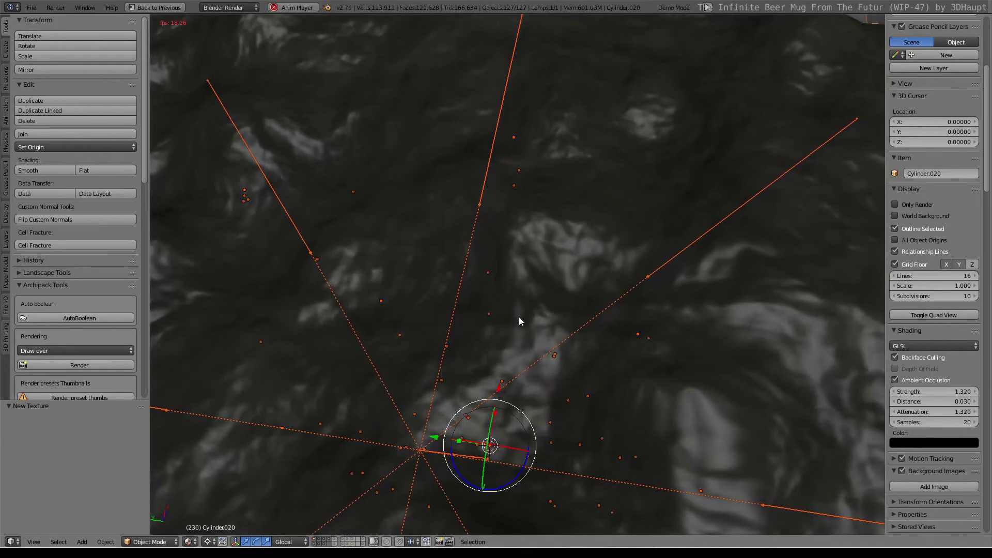
pyautogui.scroll(-3, 519, 318)
pyautogui.scroll(-3, 519, 318)
pyautogui.scroll(3, 519, 316)
pyautogui.moveTo(520, 317)
pyautogui.mouseDown(button='middle')
pyautogui.moveTo(546, 275)
pyautogui.moveTo(372, 326)
pyautogui.moveTo(534, 240)
pyautogui.mouseUp(button='middle')
pyautogui.scroll(-5, 373, 320)
pyautogui.scroll(3, 535, 240)
pyautogui.scroll(2, 545, 222)
pyautogui.scroll(-3, 546, 220)
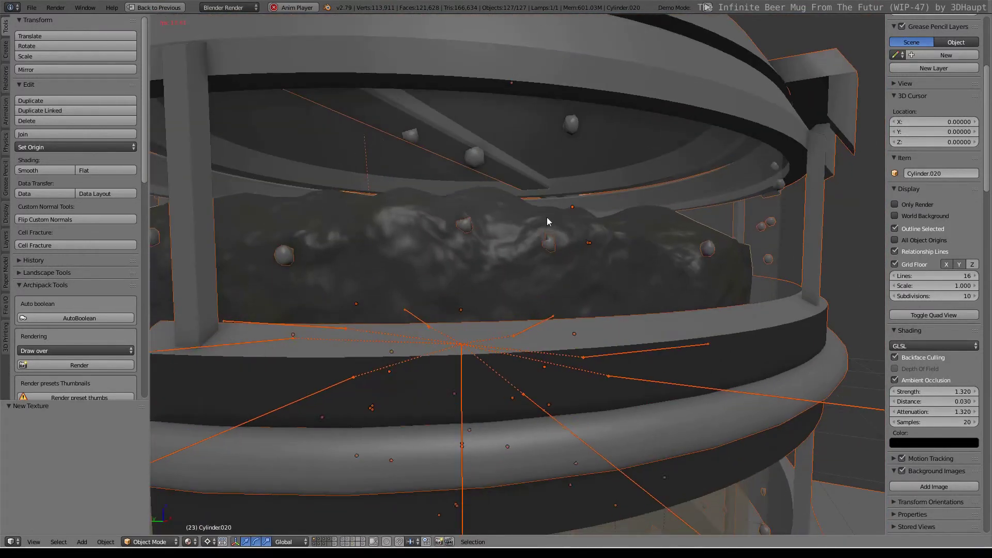
pyautogui.scroll(5, 547, 217)
pyautogui.scroll(2, 562, 224)
pyautogui.scroll(-5, 568, 226)
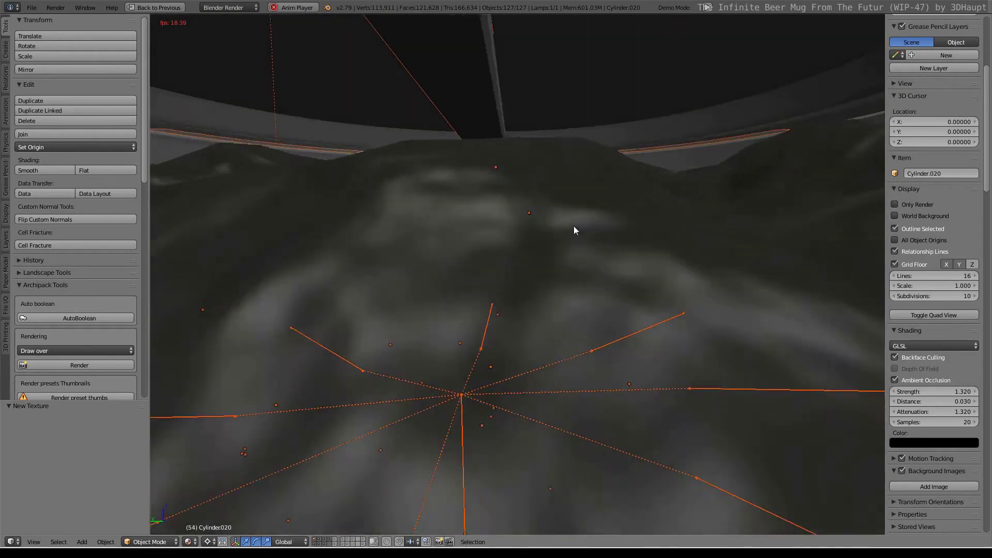
pyautogui.scroll(-2, 575, 225)
pyautogui.scroll(-1, 567, 285)
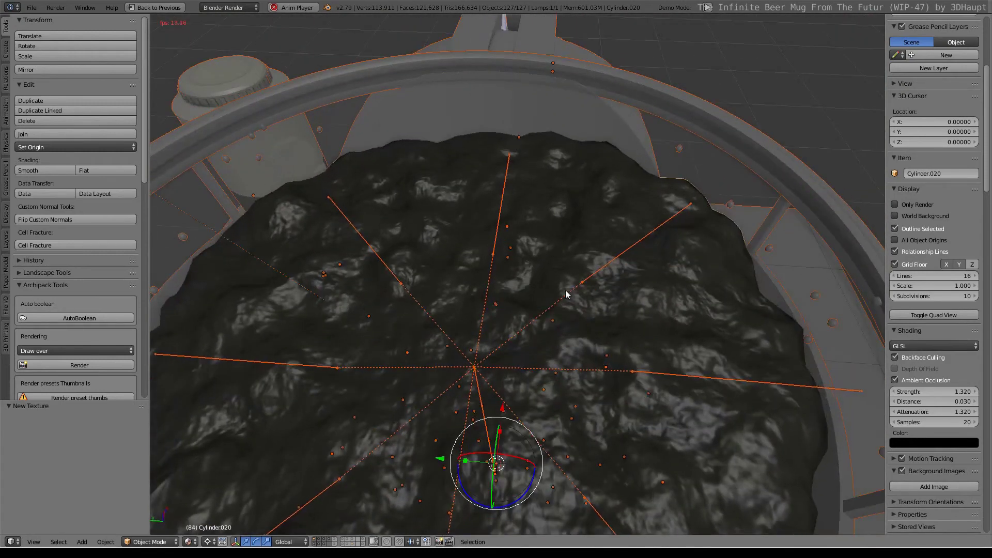
pyautogui.scroll(2, 567, 288)
pyautogui.scroll(-2, 566, 291)
pyautogui.scroll(-2, 567, 289)
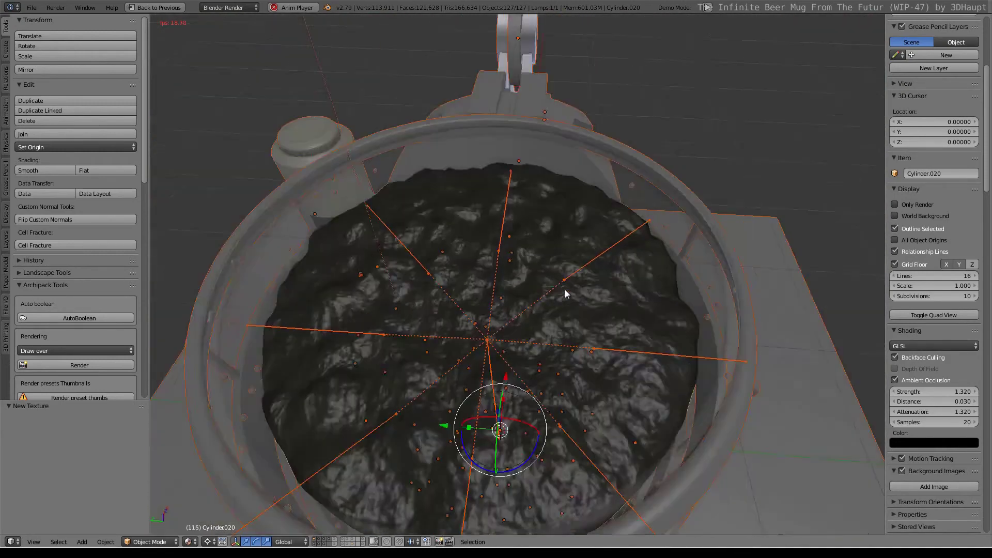
# Orbit to a side view of the mug, then look down into it at the bumpy foam.
pyautogui.moveTo(568, 288); pyautogui.dragTo(580, 203, button='middle')
pyautogui.scroll(2, 580, 202)
pyautogui.scroll(2, 576, 203)
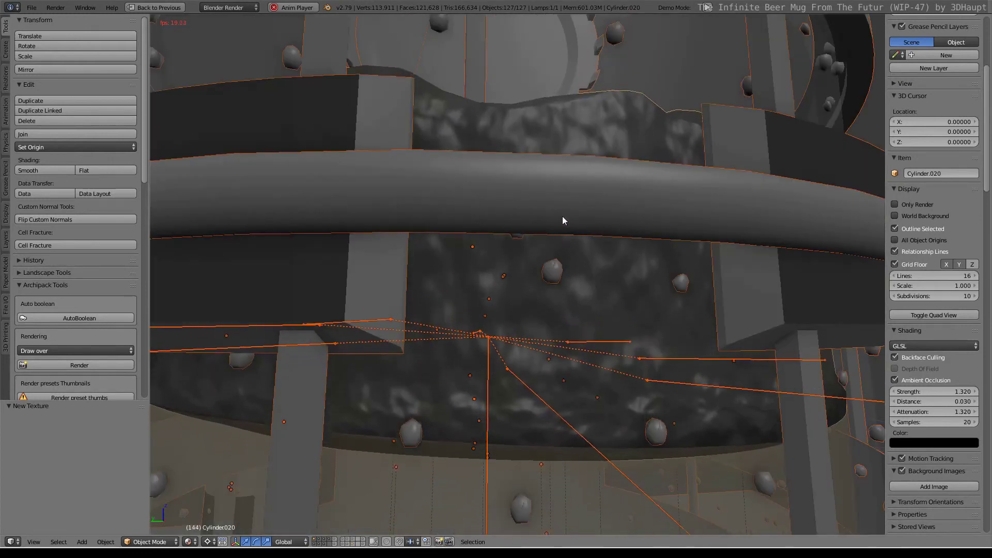
pyautogui.scroll(3, 559, 203)
pyautogui.scroll(2, 559, 204)
pyautogui.scroll(3, 560, 203)
pyautogui.scroll(-2, 561, 203)
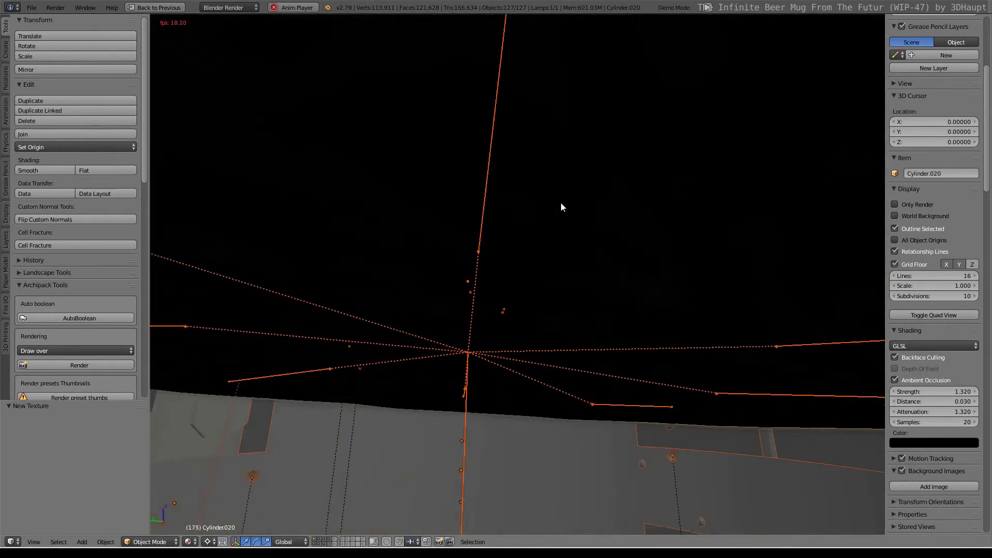
pyautogui.scroll(-2, 588, 213)
pyautogui.scroll(-3, 584, 231)
pyautogui.scroll(-3, 583, 230)
pyautogui.moveTo(583, 231); pyautogui.dragTo(535, 288, button='middle')
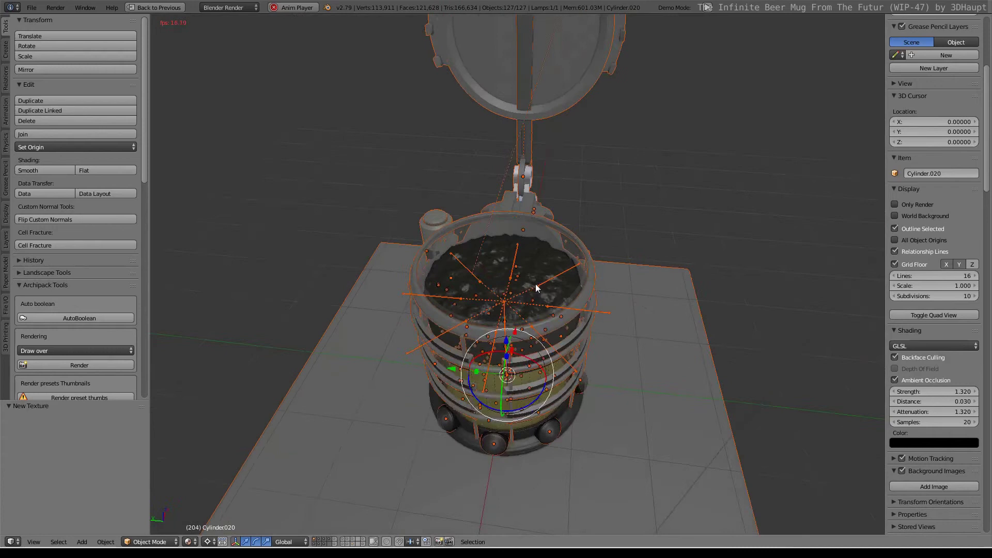
pyautogui.scroll(3, 535, 288)
pyautogui.scroll(3, 535, 288)
# Select the Cylinder.019 liquid, restore the full layout, and bring both baked disc textures into view.
pyautogui.rightClick(554, 243)
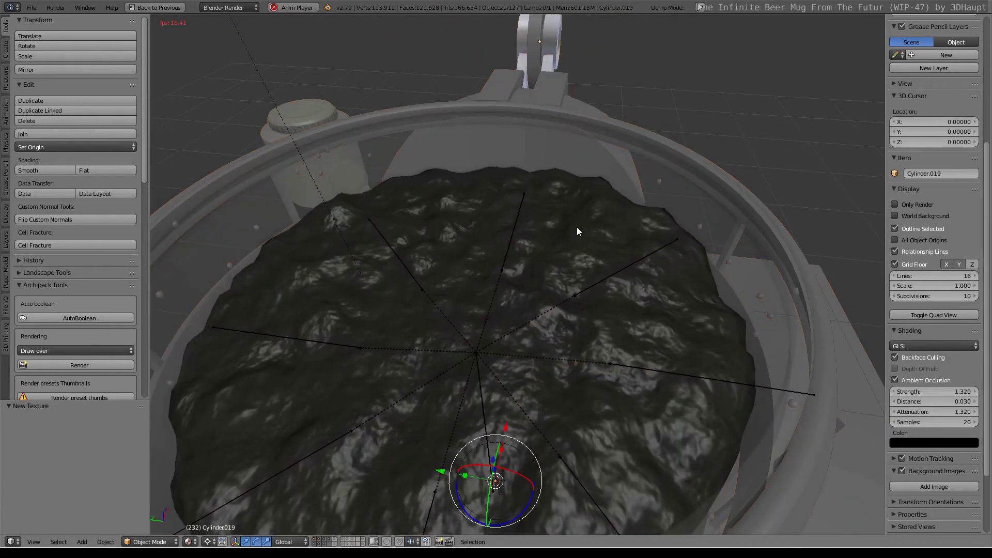
pyautogui.hotkey('shift', 'space')
pyautogui.scroll(-3, 760, 160)
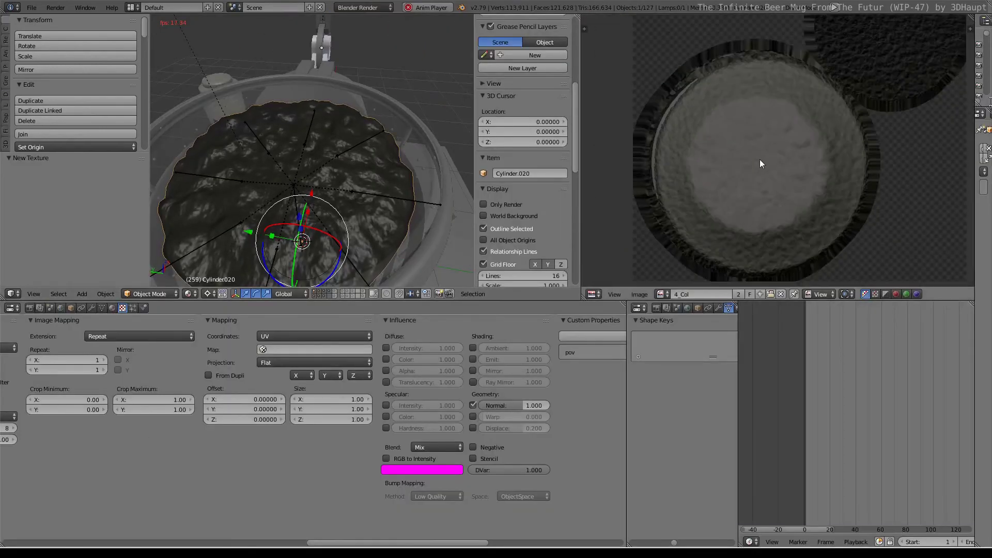
pyautogui.scroll(-1, 760, 159)
pyautogui.moveTo(760, 159); pyautogui.dragTo(706, 270, button='middle')
pyautogui.scroll(2, 795, 187)
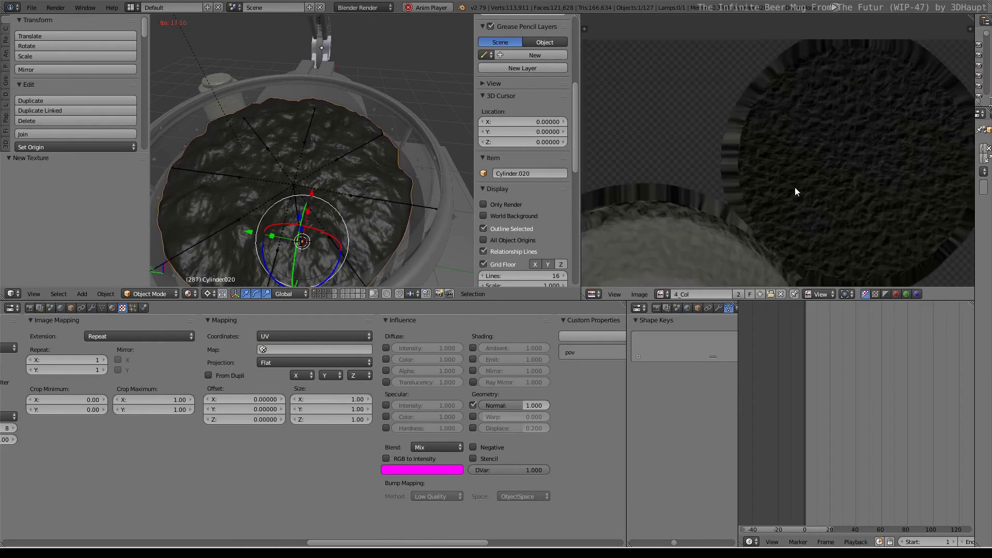